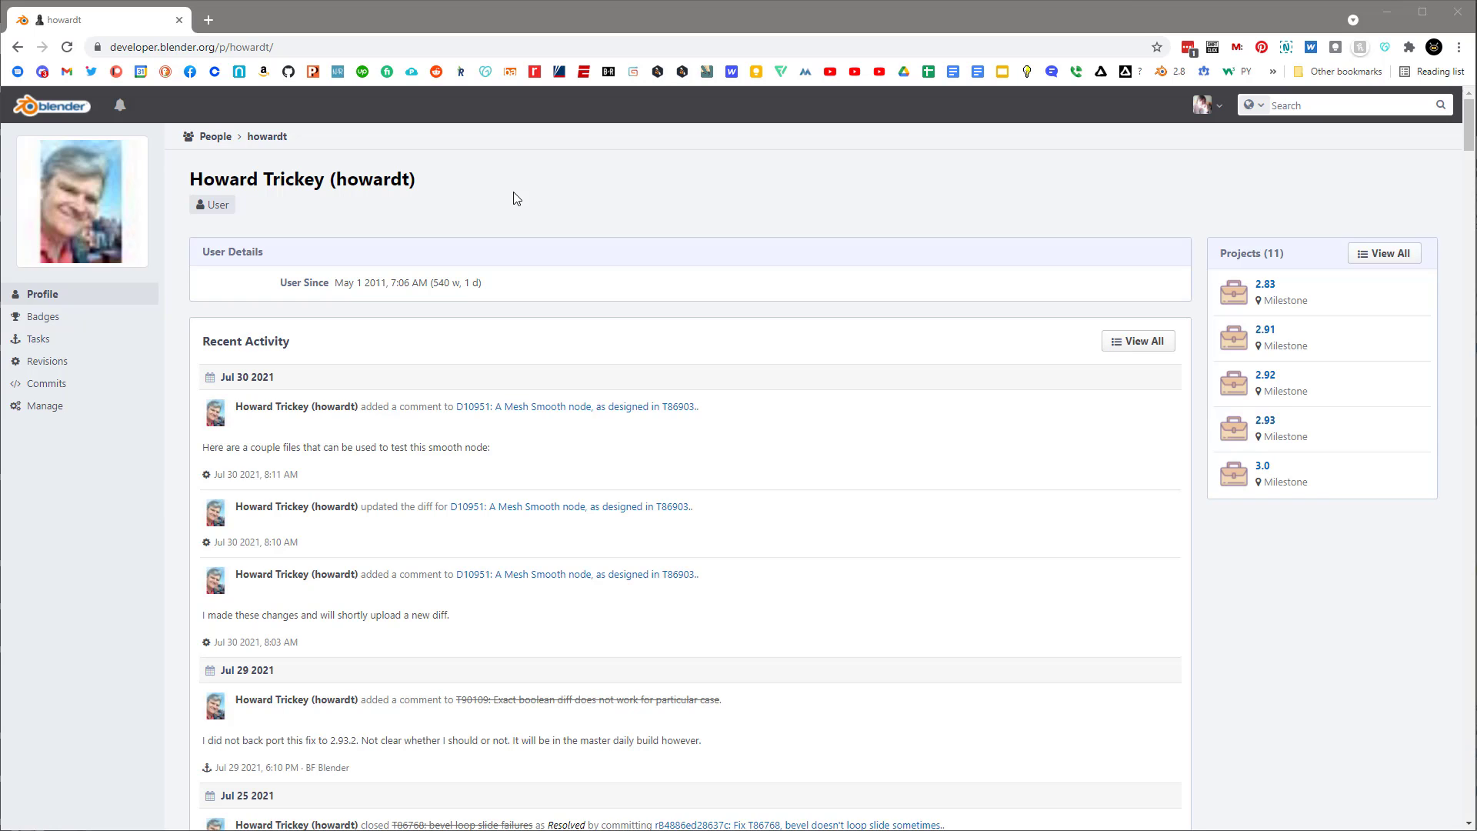
Step: Switch to Blender and rip the cube's upper edge in edge select mode, leaving the ripped copy in its original position
key(alt+Tab)
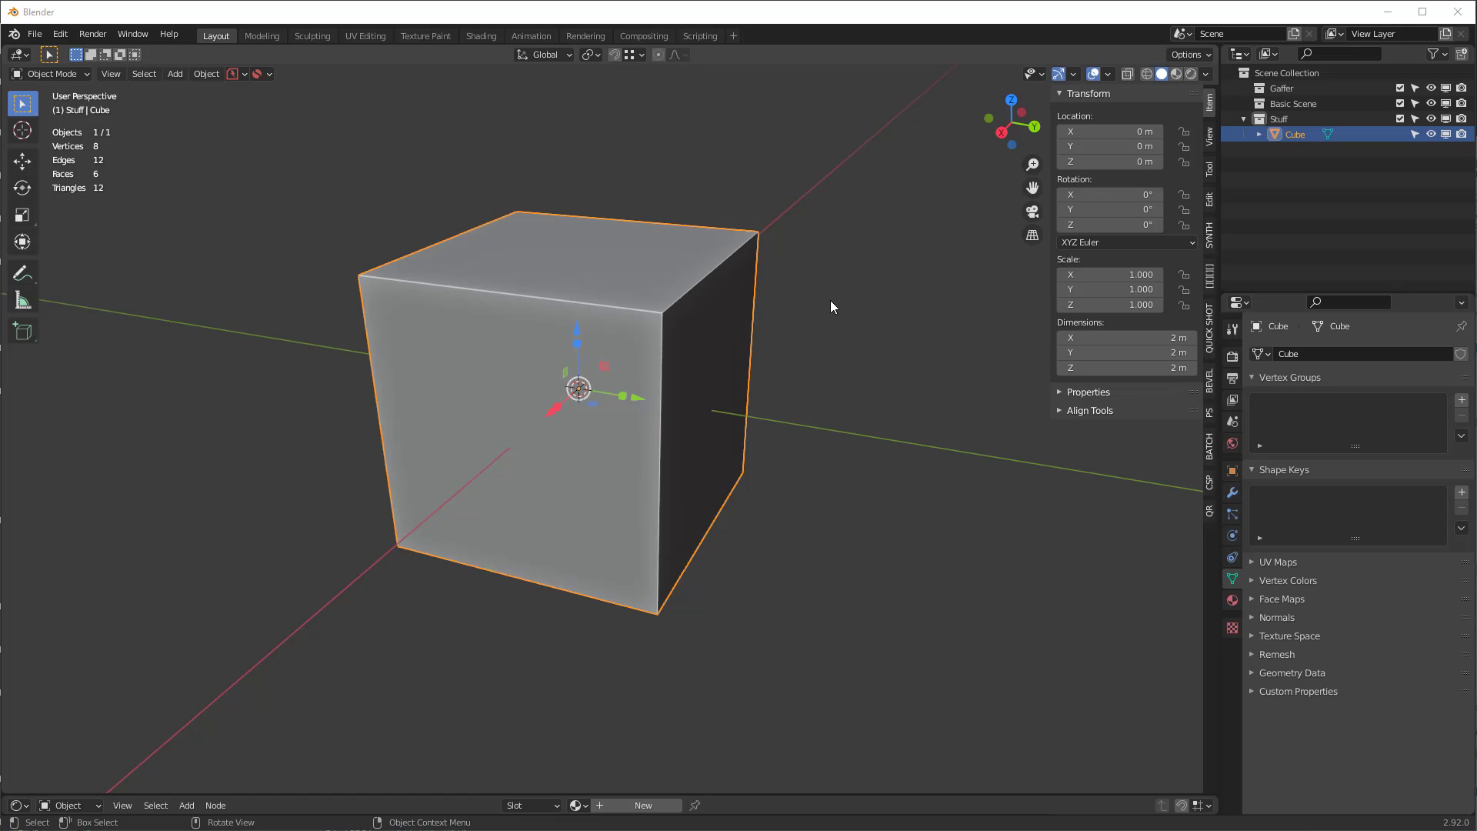
middle_drag(830, 306, 758, 327)
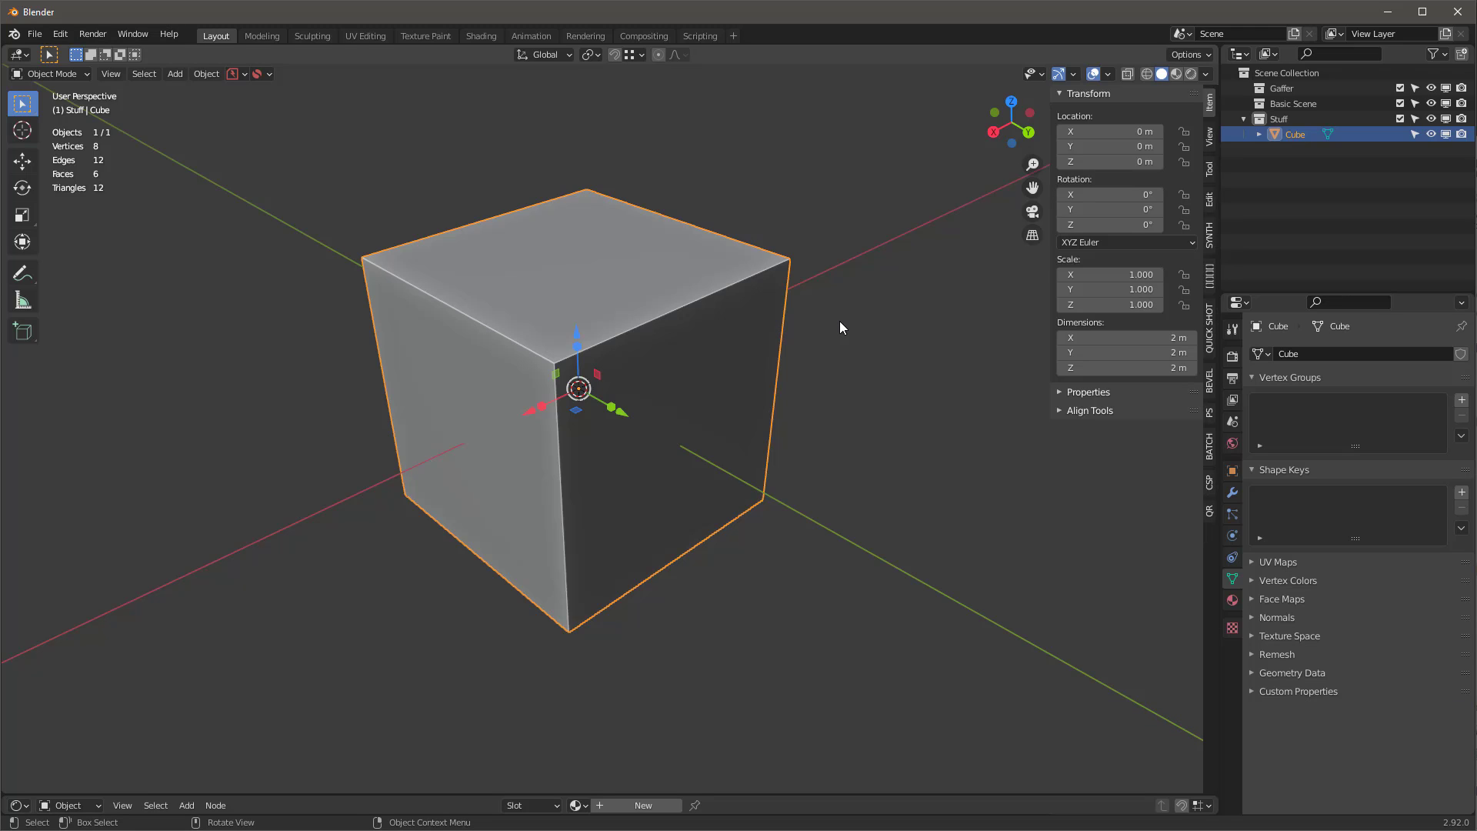
middle_drag(838, 320, 689, 406)
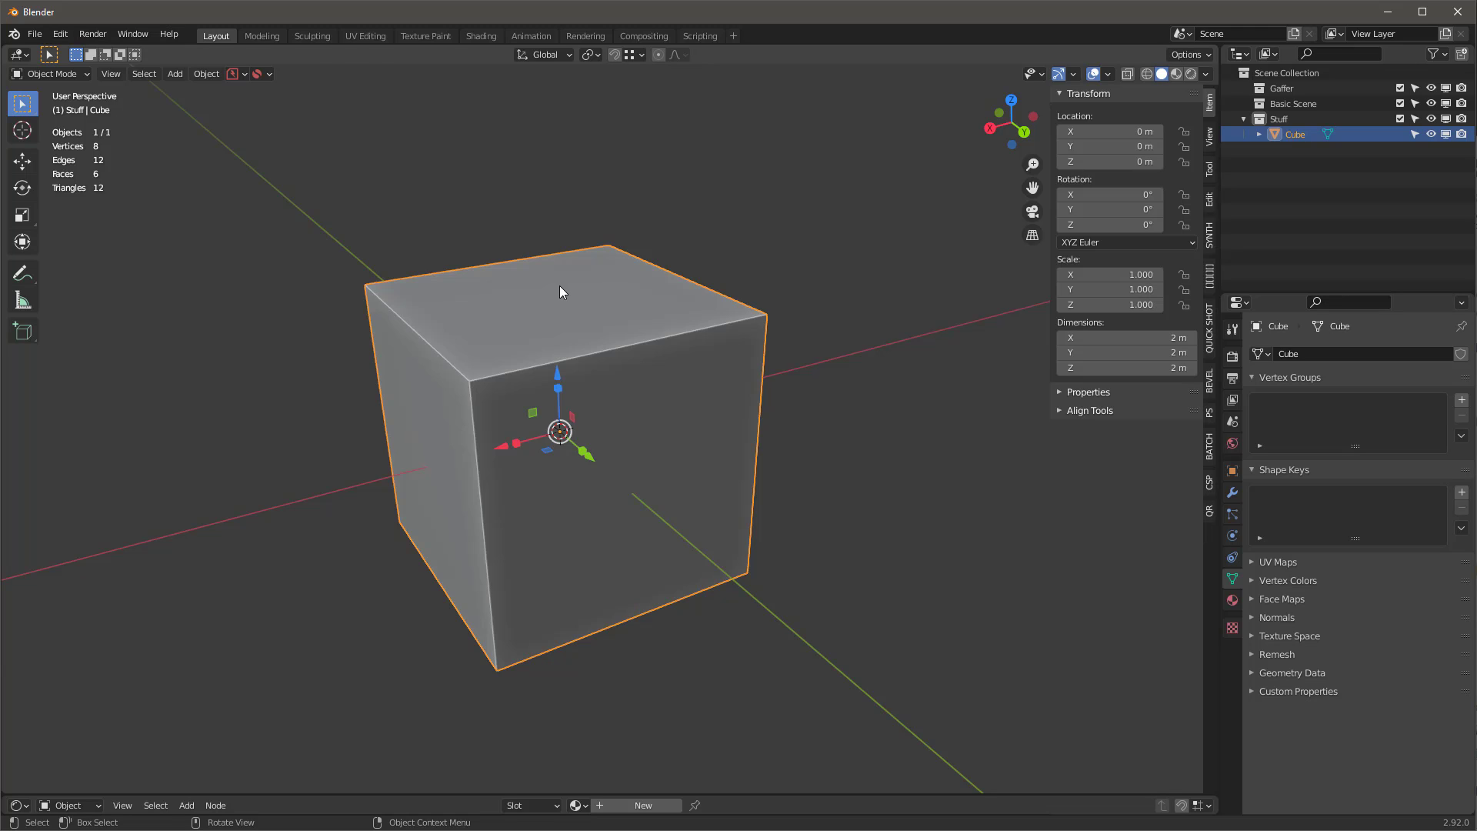
key(Tab)
key(2)
click(627, 289)
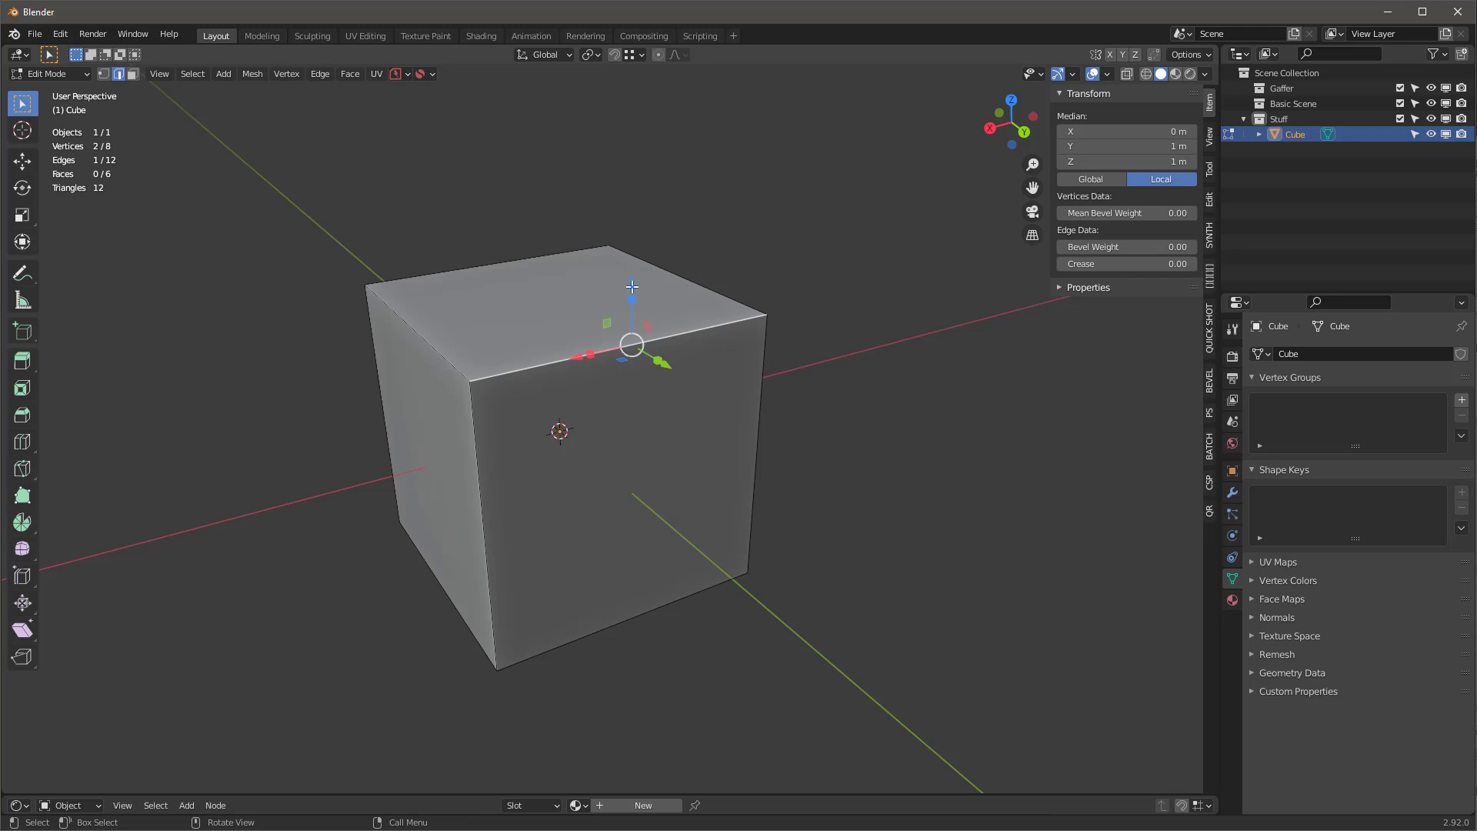
key(e)
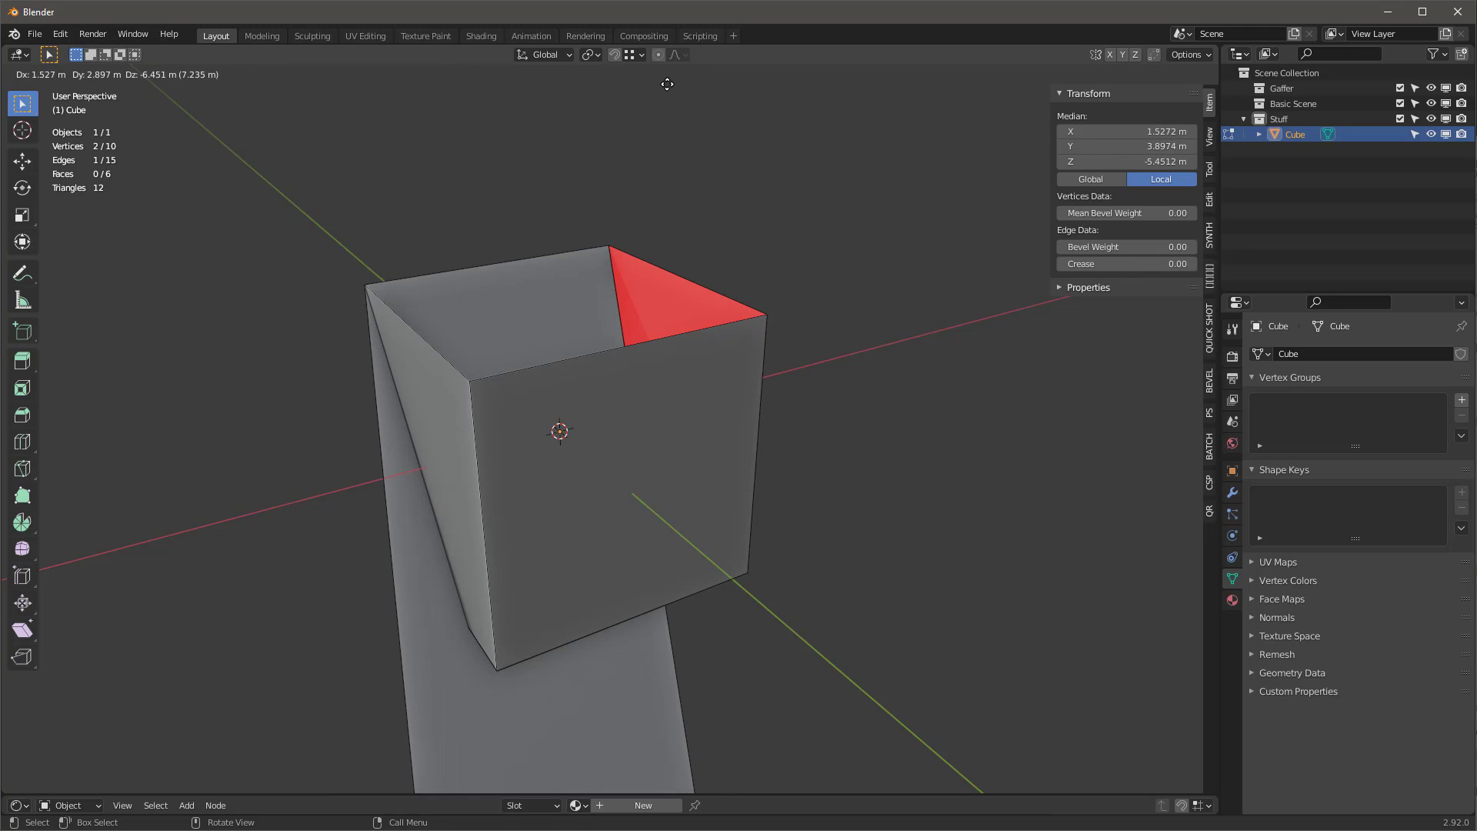
right_click(671, 140)
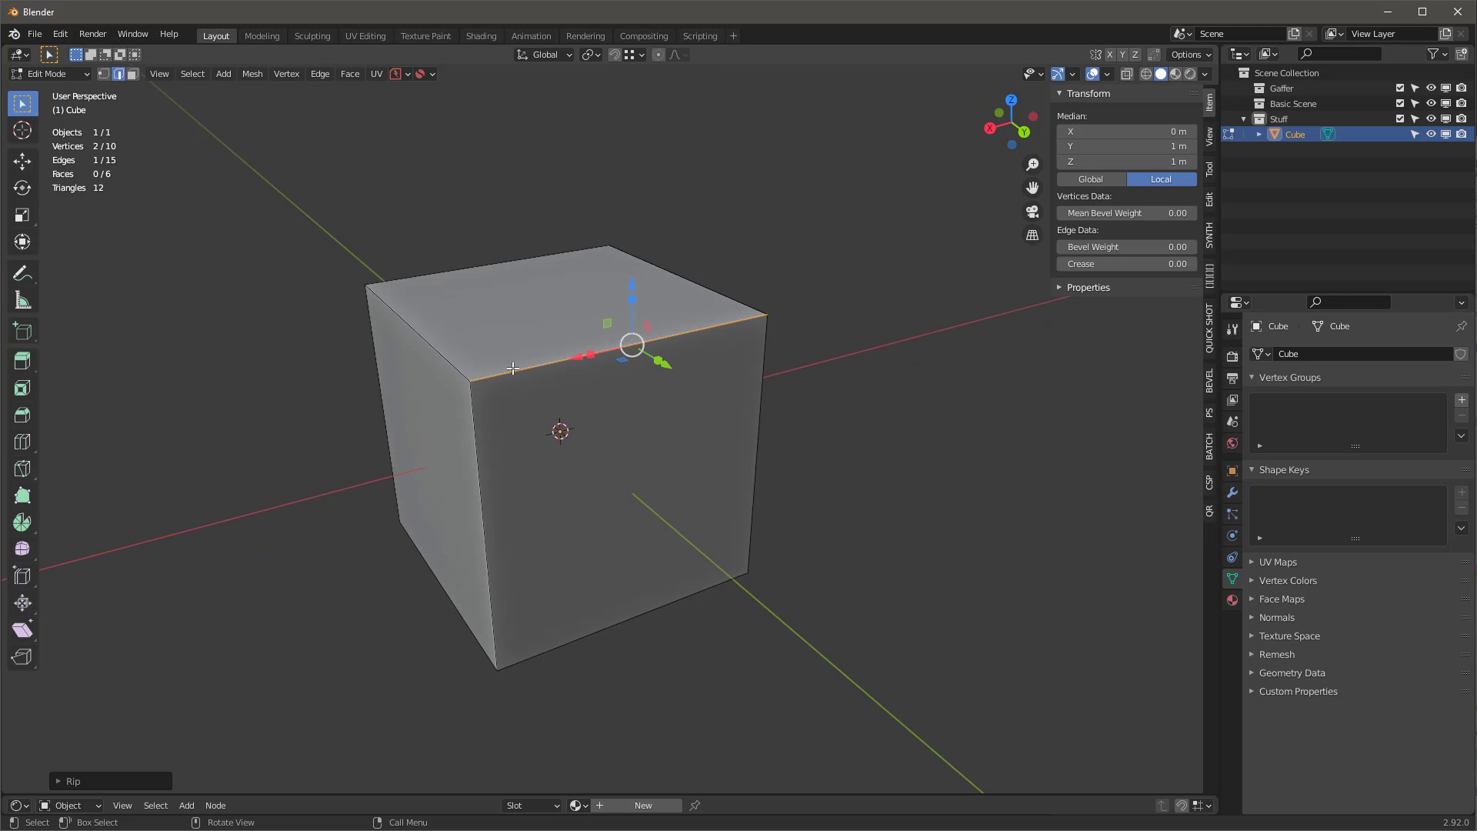
Step: Raise the ripped top edge about 0.49 m along Z, and undo the move
click(559, 319)
click(630, 341)
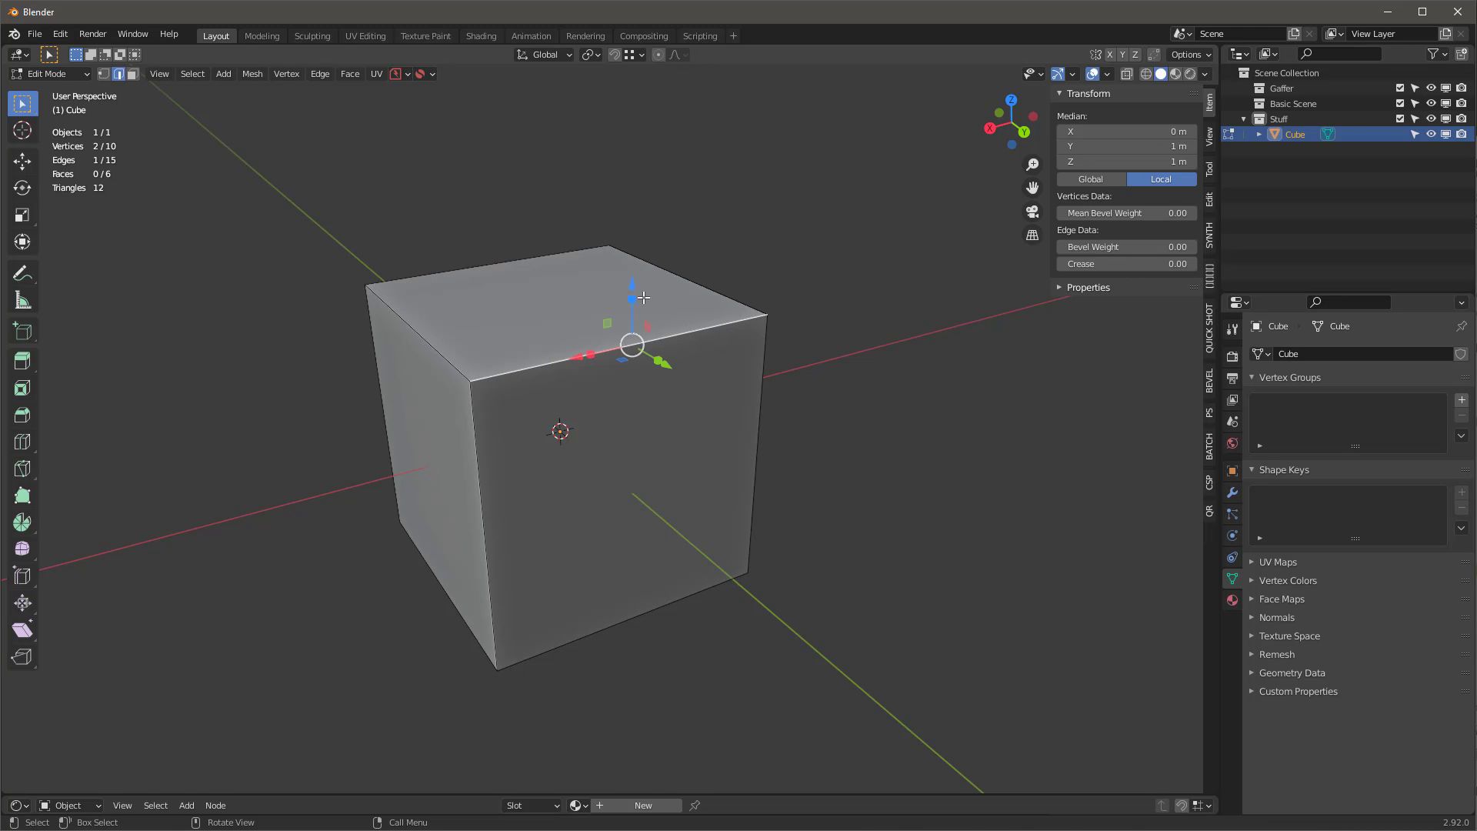
key(v)
key(z)
click(626, 196)
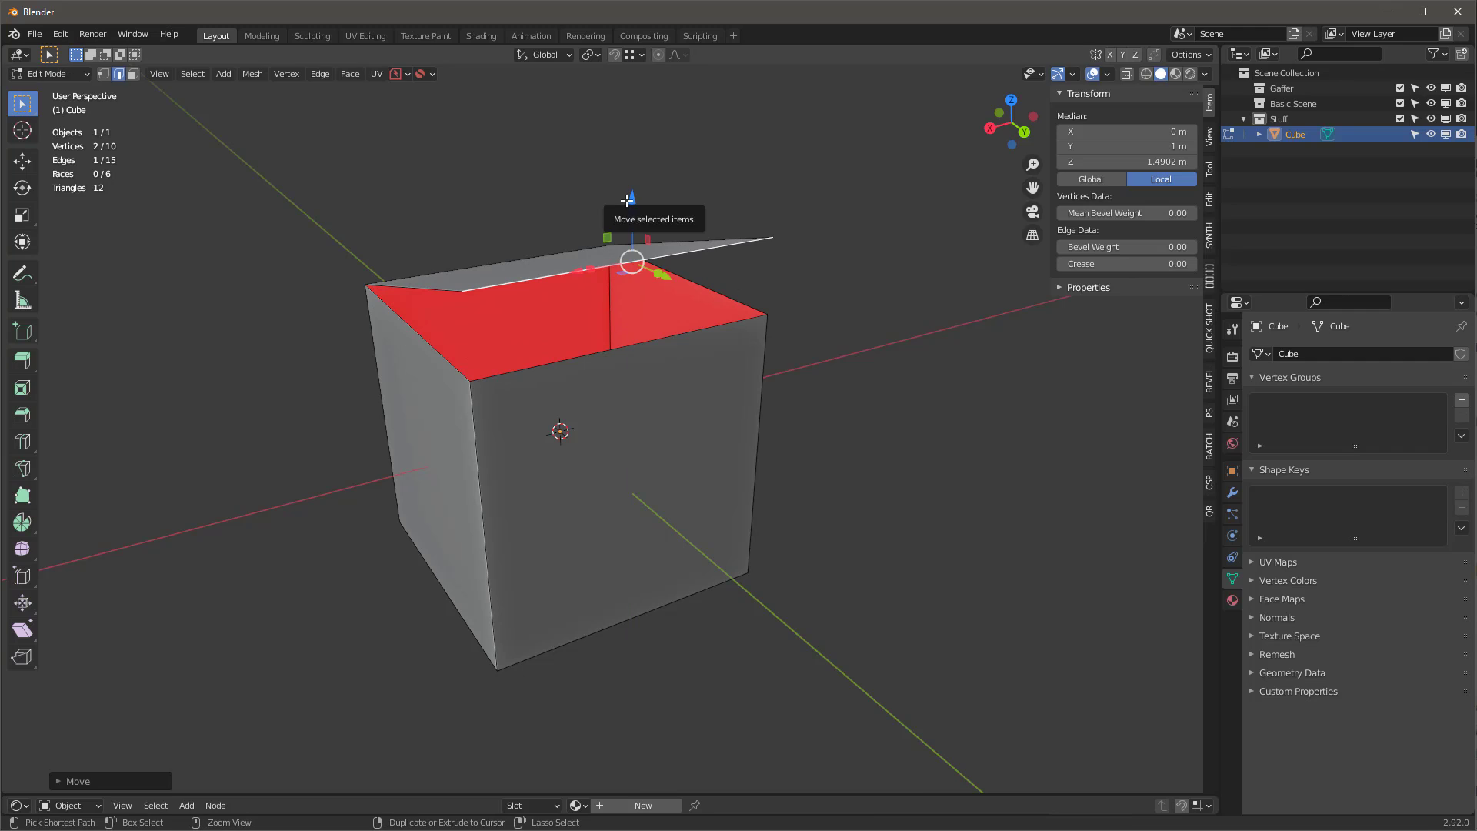
key(ctrl+z)
Step: Try moving the cube's nearest vertical corner edge outward, and undo the move
click(480, 459)
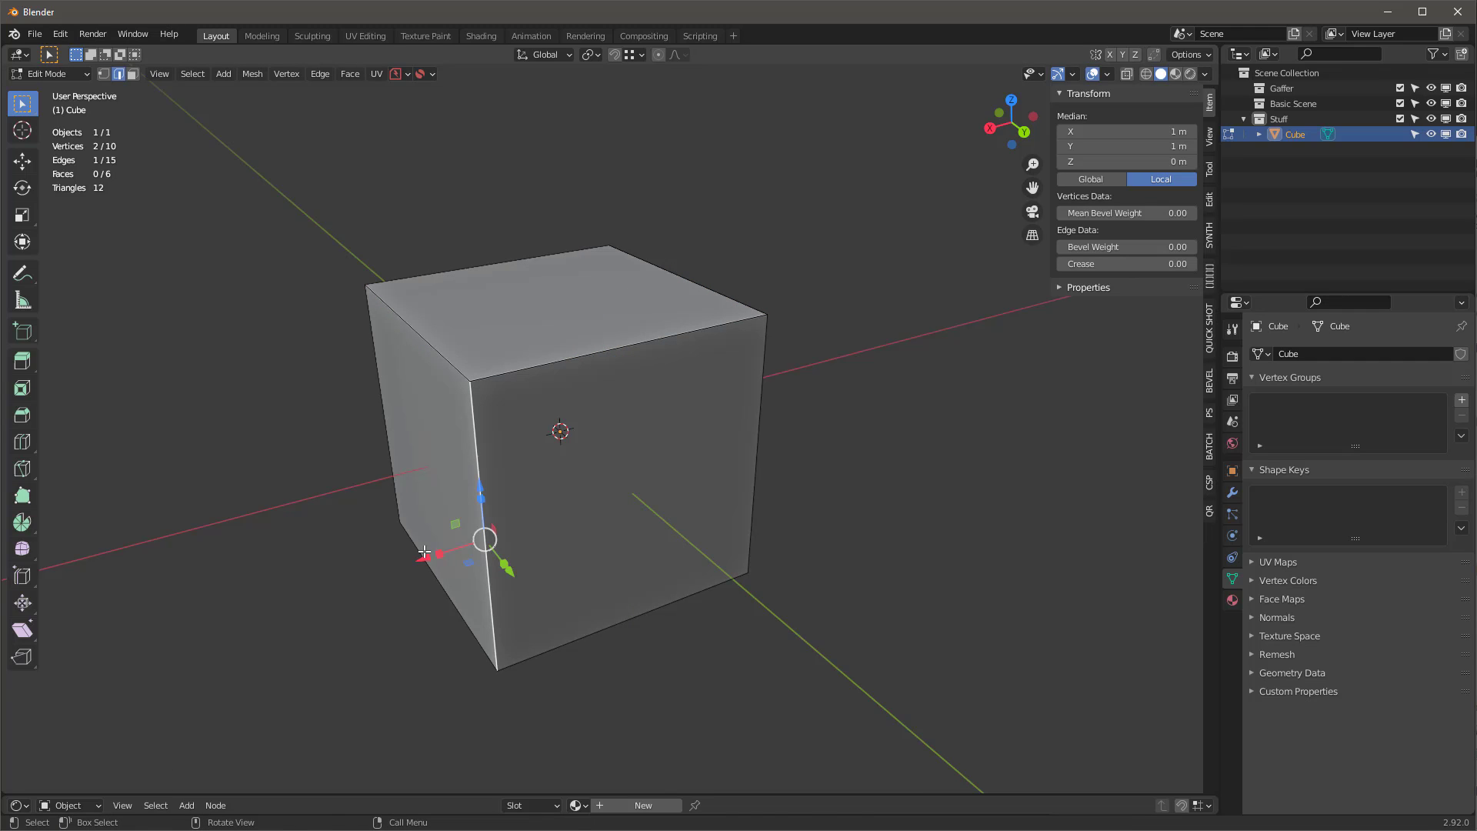
key(g)
click(340, 580)
key(ctrl+z)
Step: Clear the selection, select all non-manifold geometry of the cube, and examine the highlighted edges around the top face
mouse_move(614, 366)
middle_down()
mouse_move(642, 366)
mouse_move(618, 367)
middle_up()
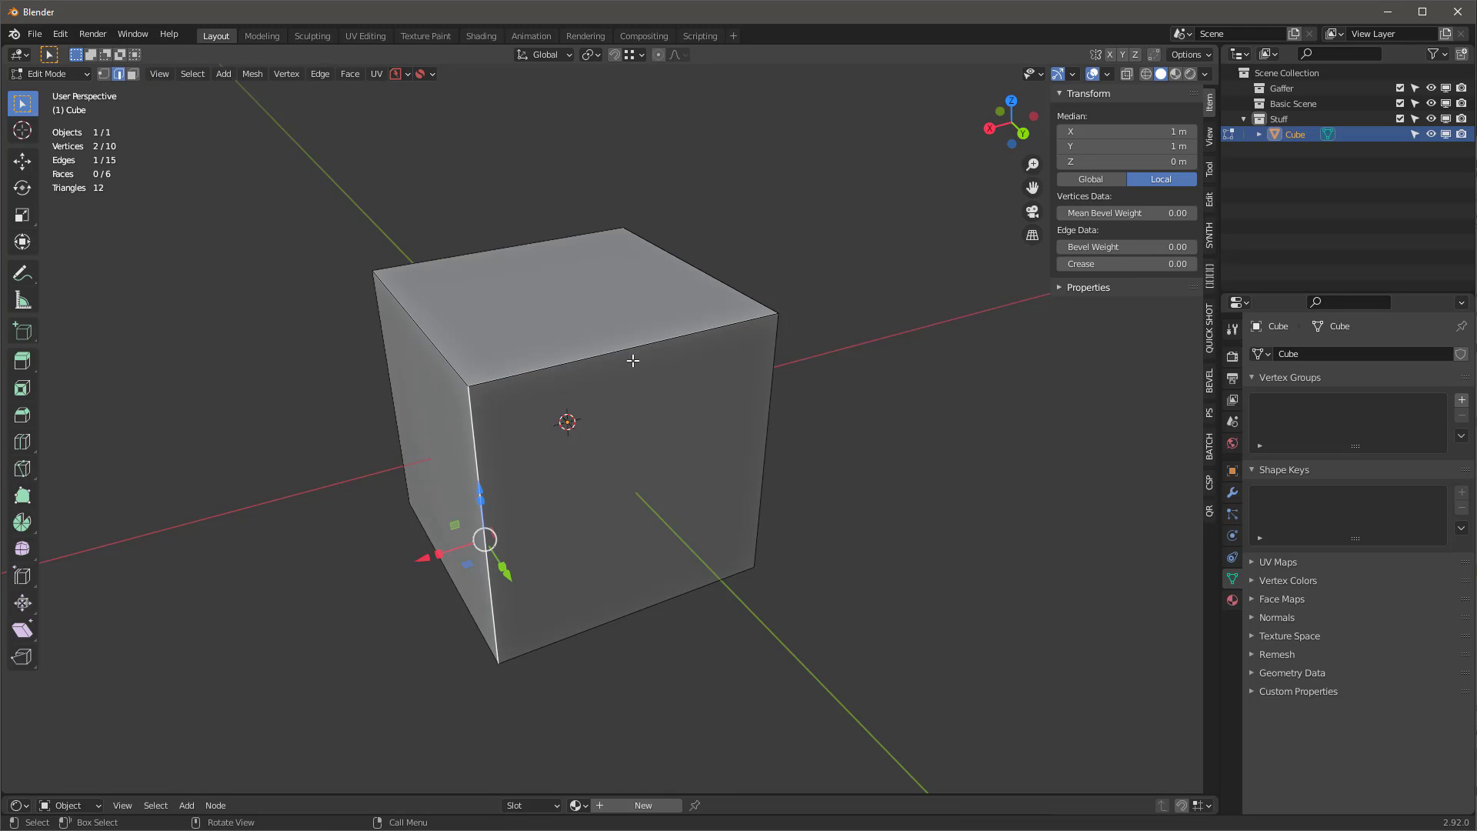
key(a)
key(alt+a)
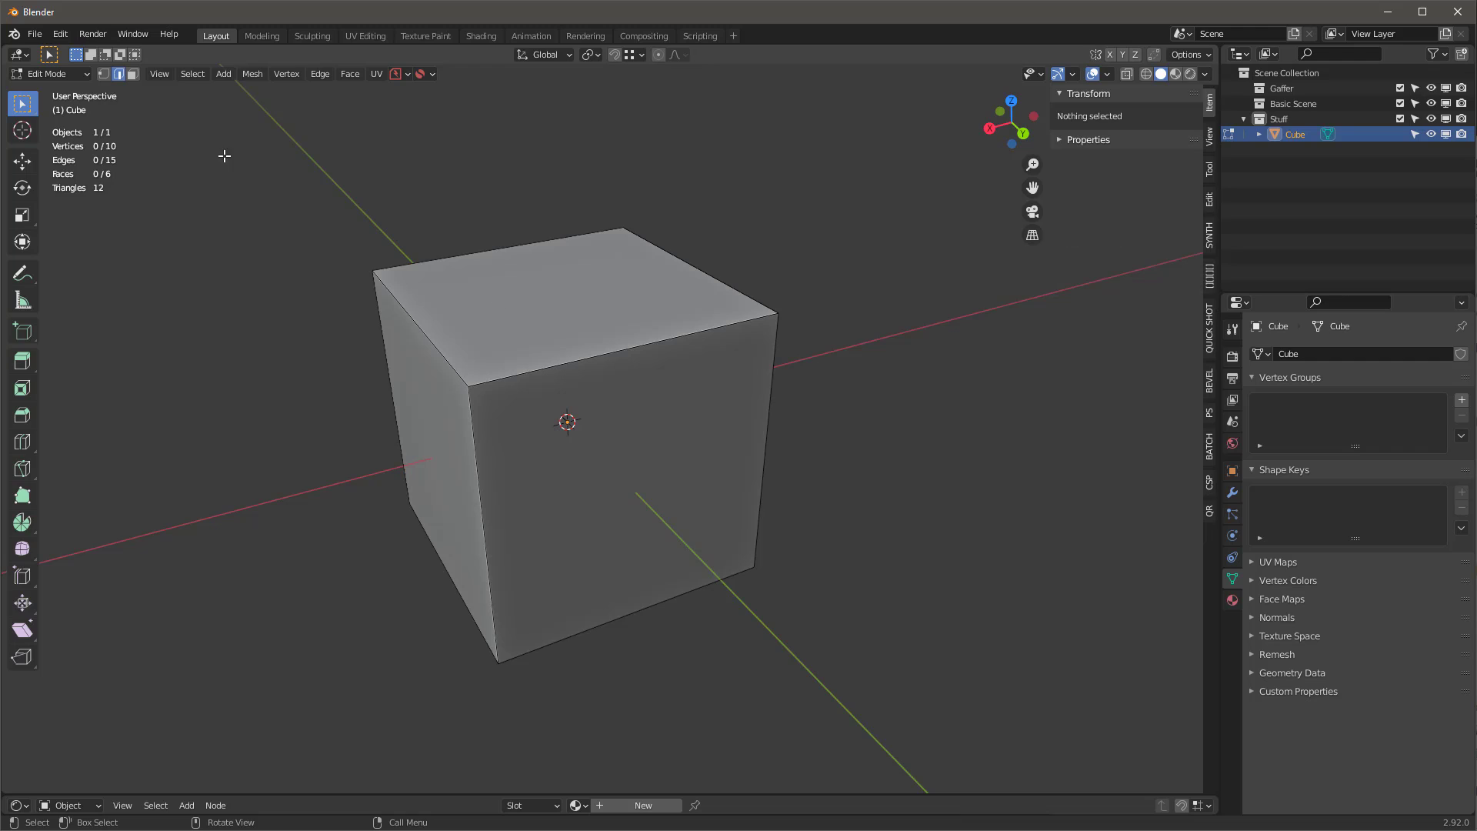
click(186, 73)
mouse_move(263, 265)
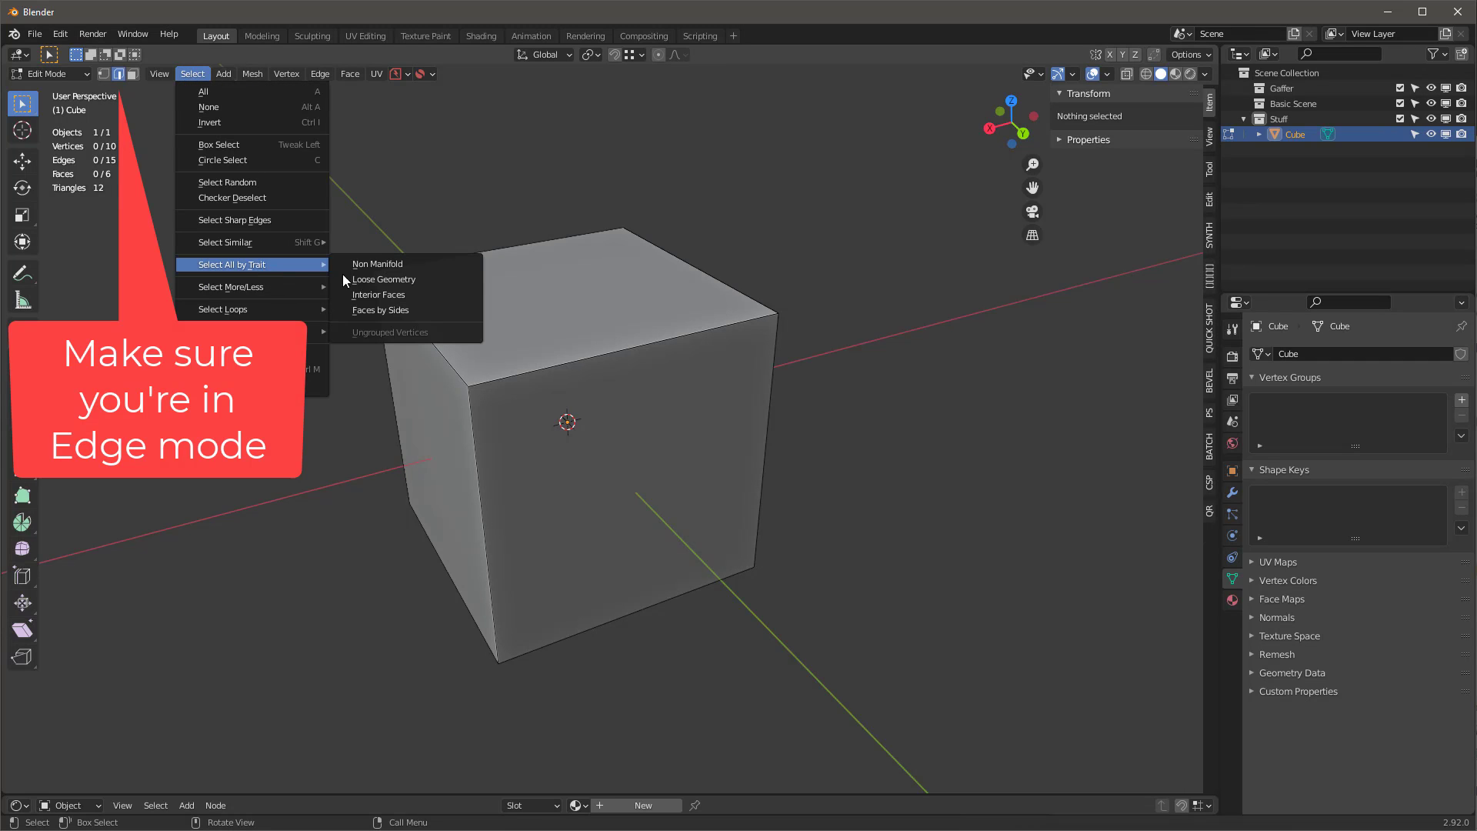
click(375, 262)
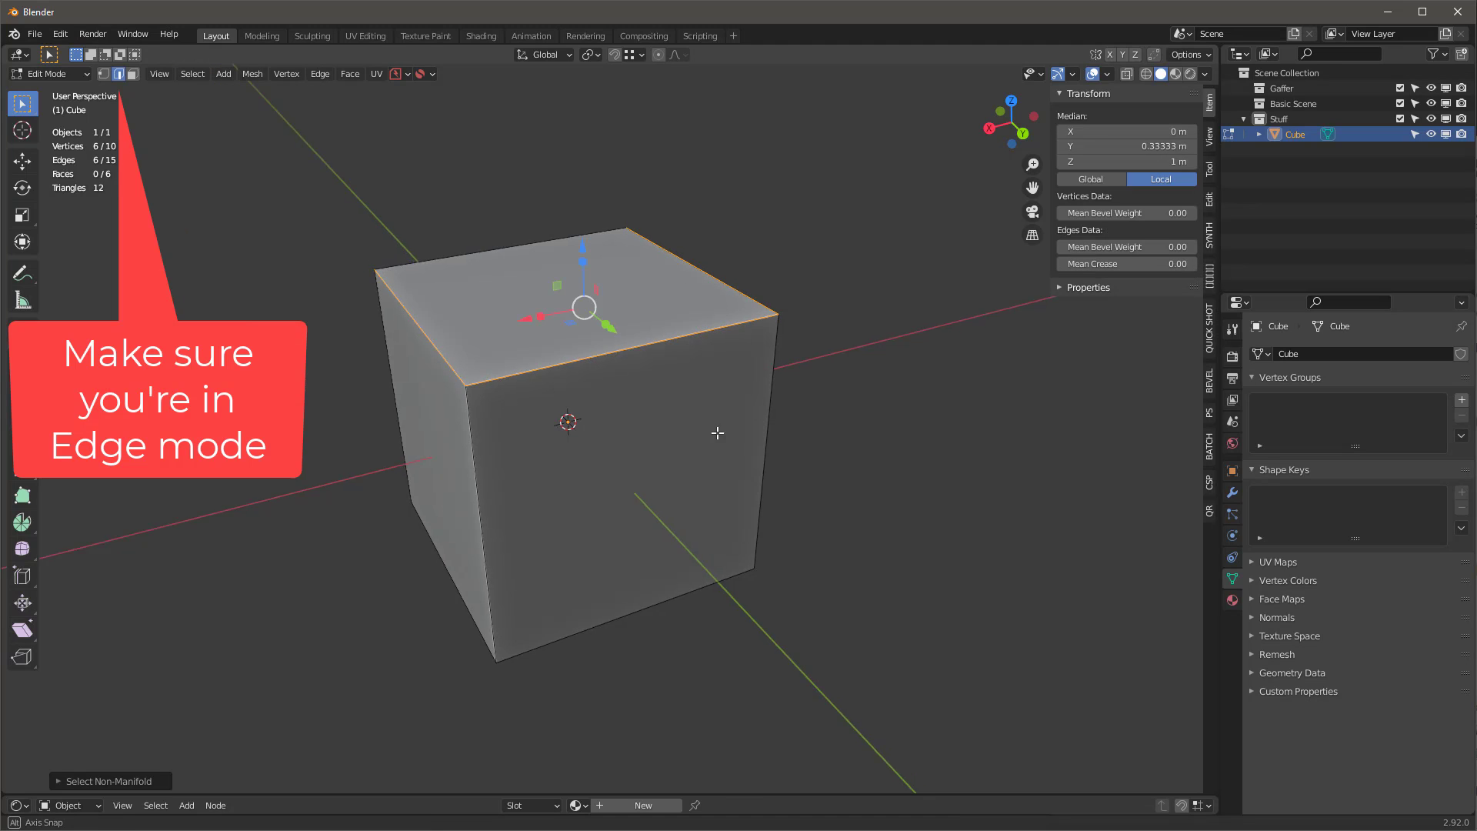
middle_drag(719, 428, 563, 318)
scroll(562, 318, up, 2)
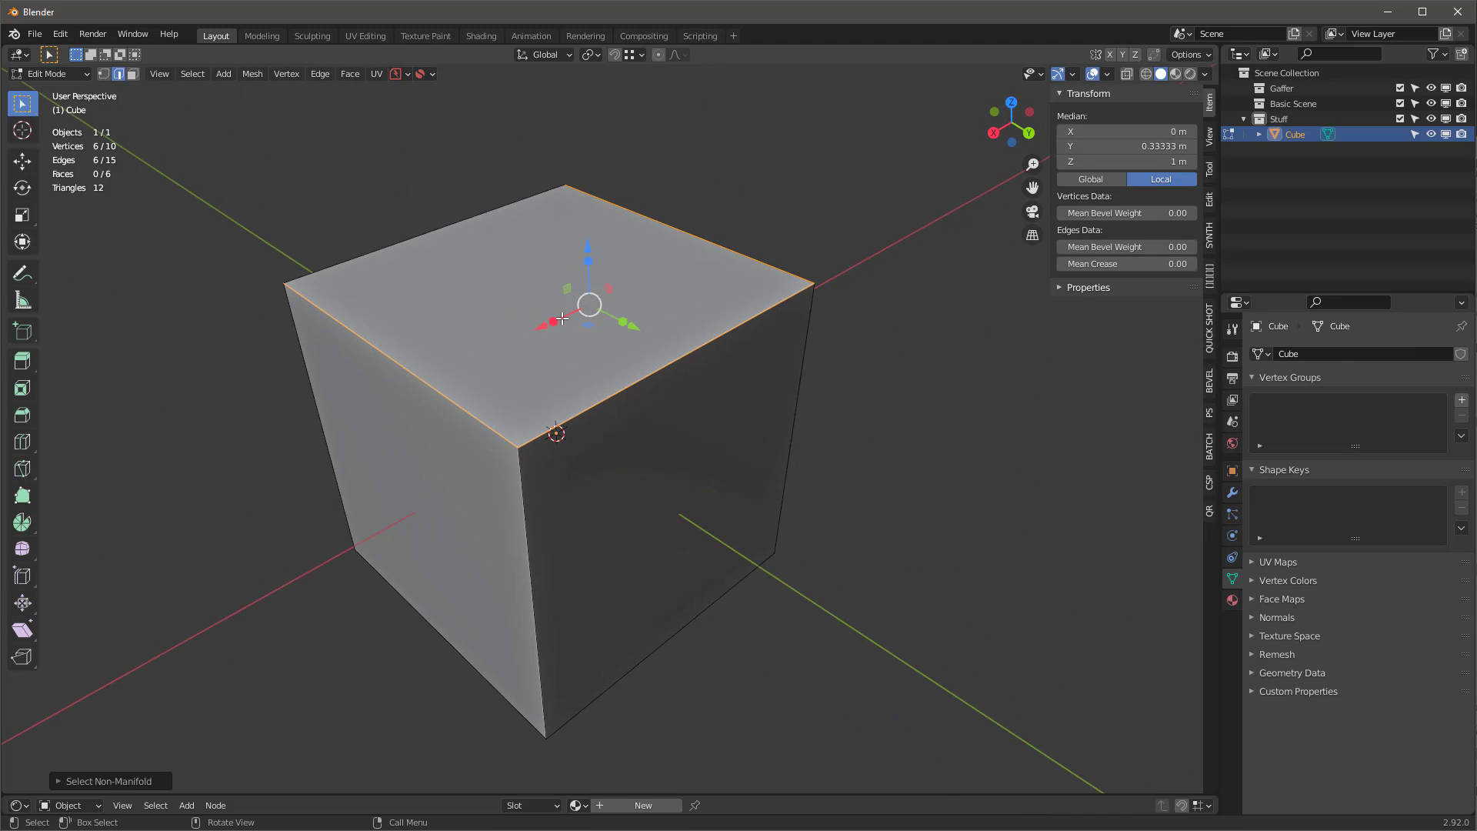
scroll(706, 528, down, 1)
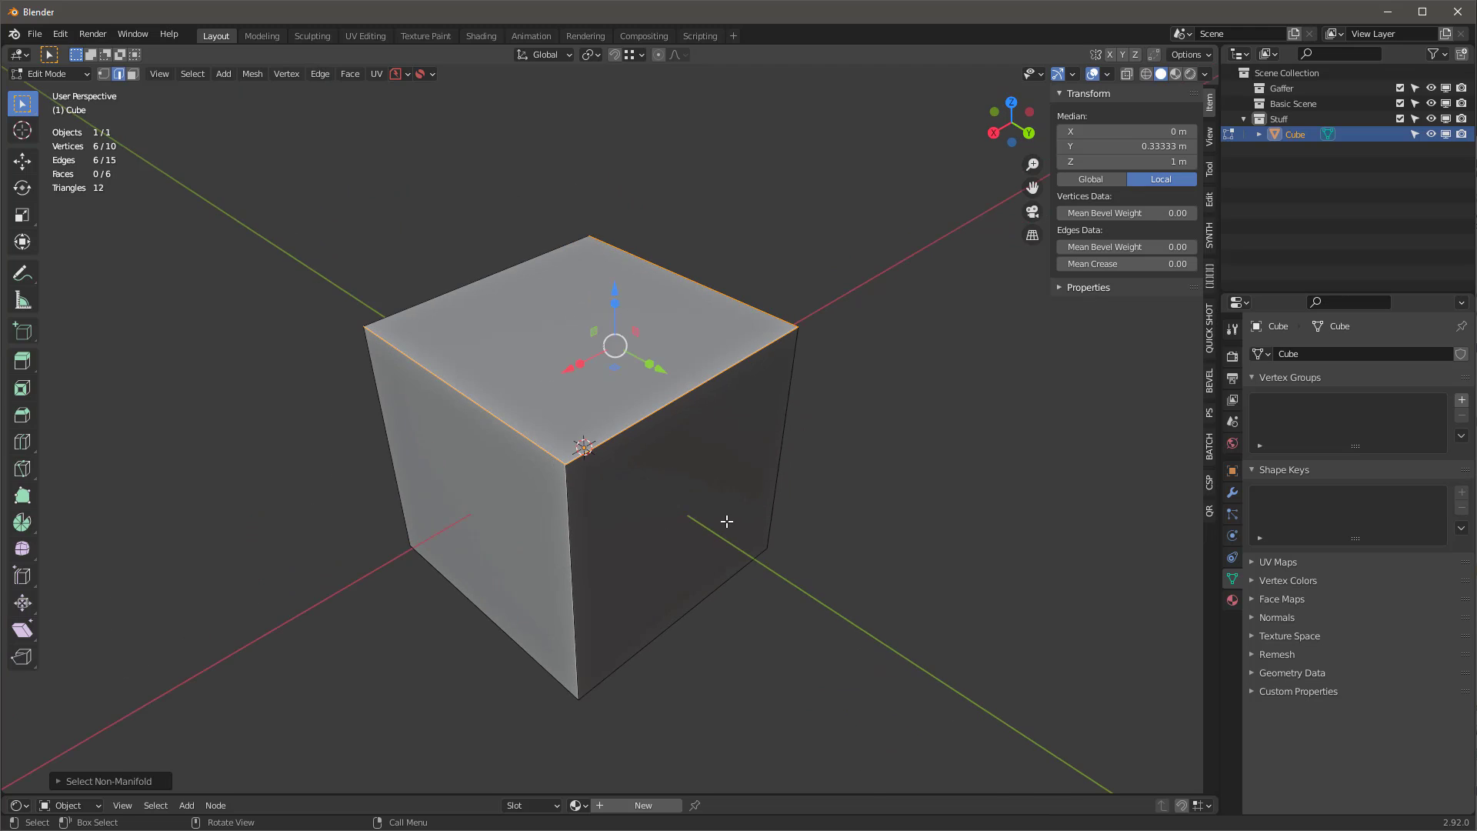
Step: Select the entire cube mesh and merge its overlapping vertices by distance
mouse_move(694, 511)
middle_down()
mouse_move(690, 475)
mouse_move(693, 488)
middle_up()
key(a)
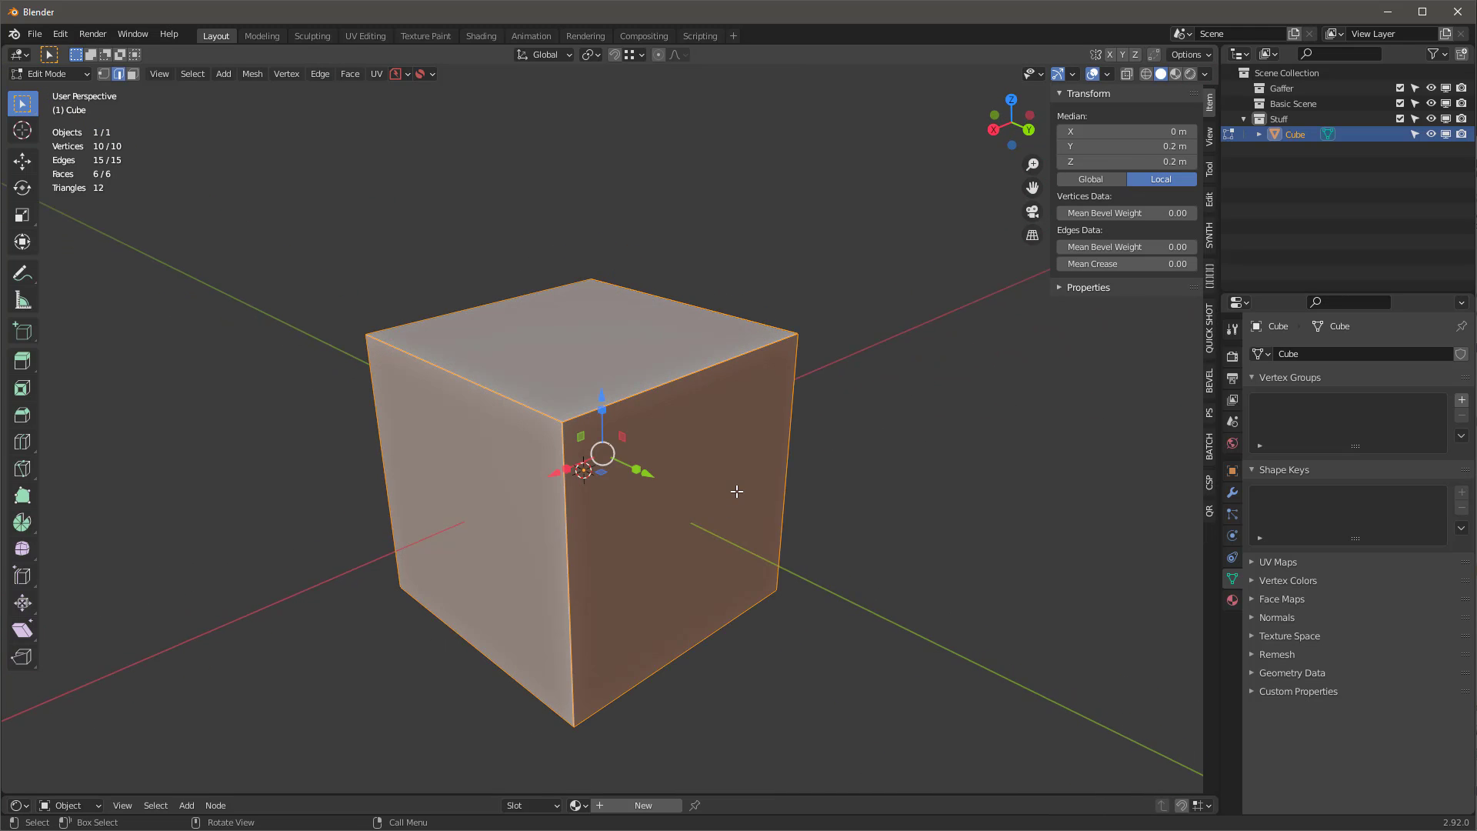
key(m)
click(720, 553)
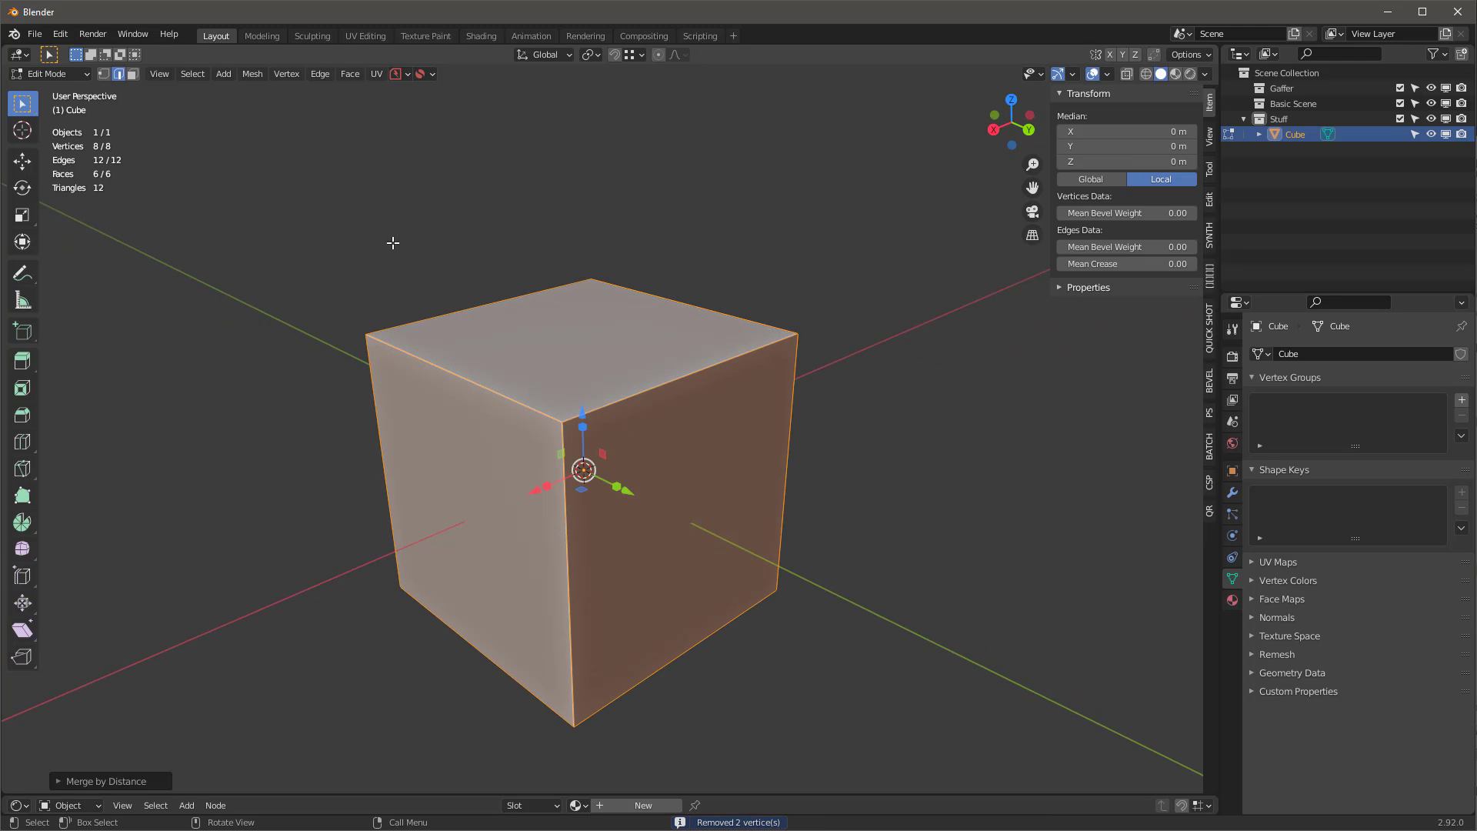
Step: Deselect everything and select non-manifold geometry again to check the merged cube for remaining open edges
click(342, 148)
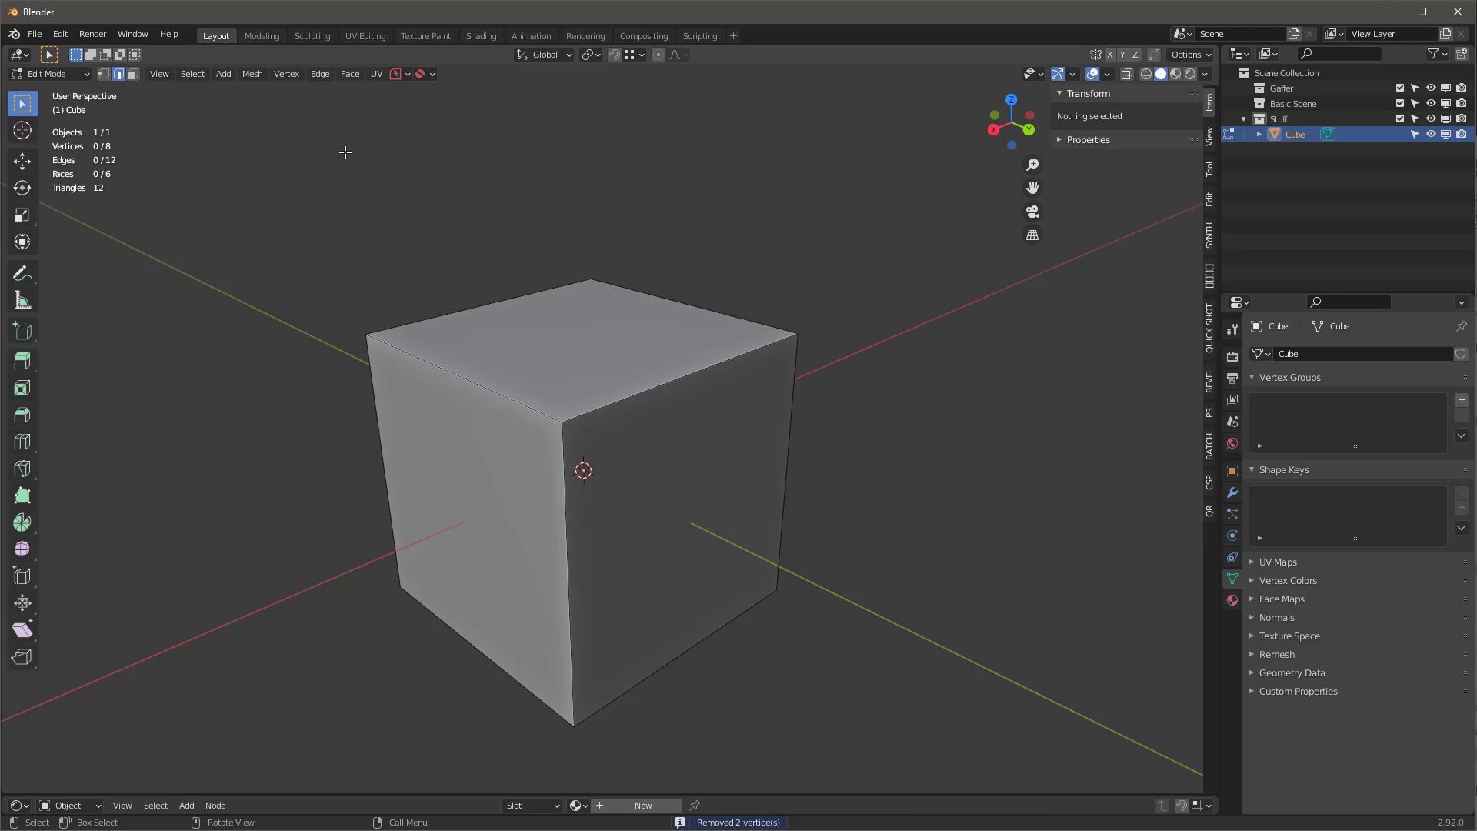
click(190, 74)
mouse_move(254, 263)
click(380, 264)
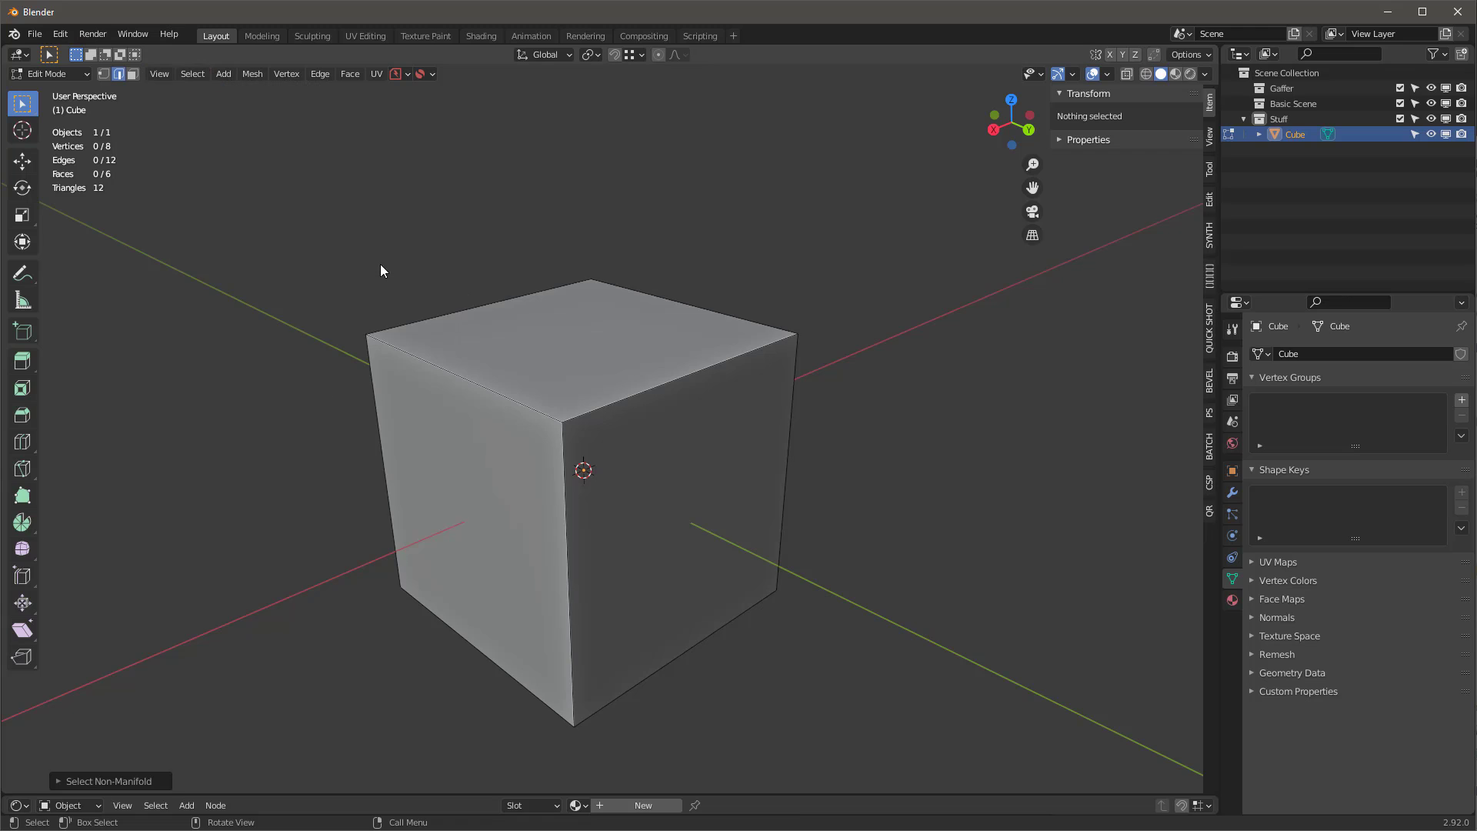
middle_drag(380, 264, 650, 408)
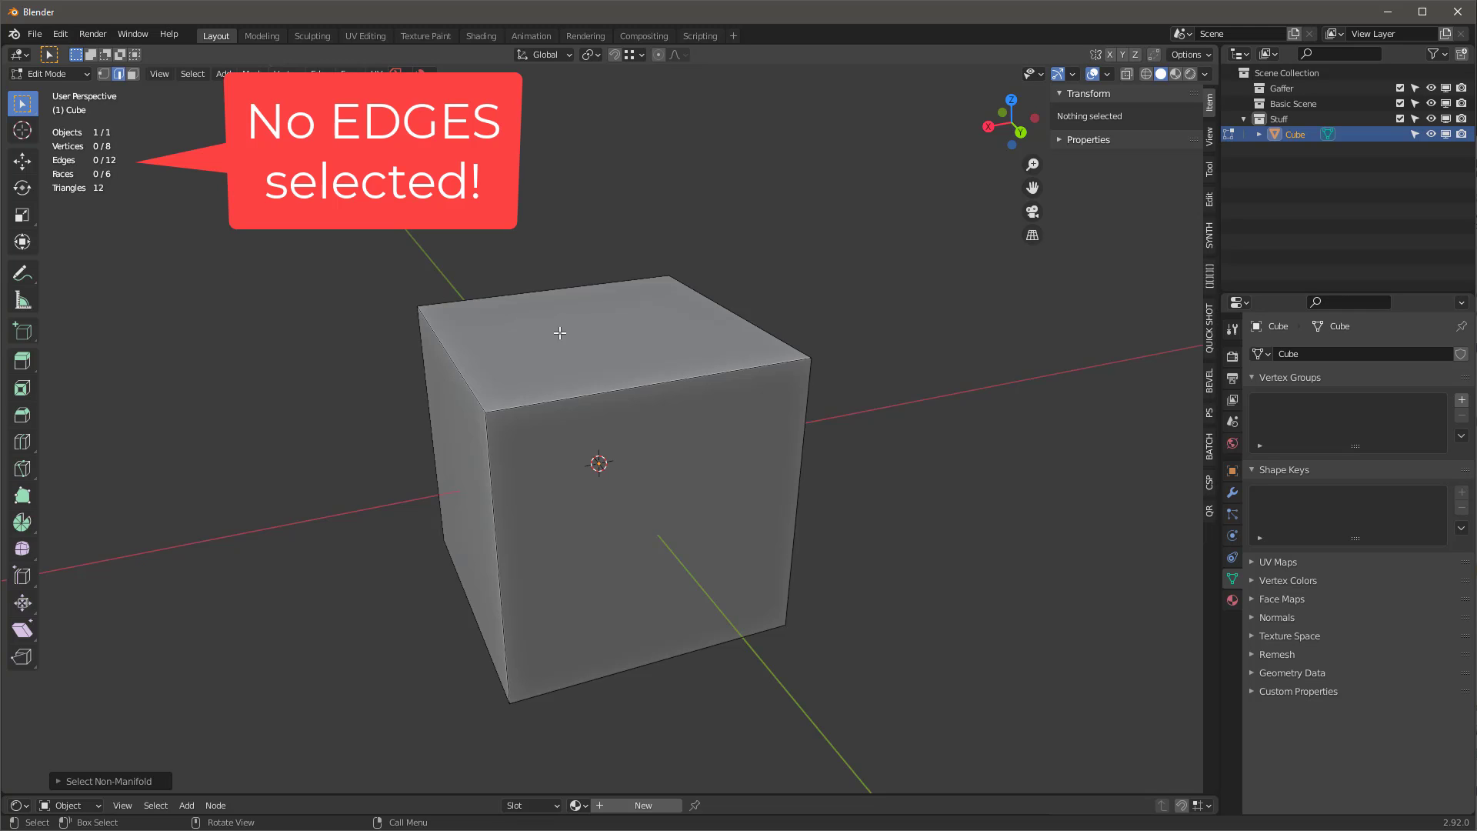
Step: Toggle the Statistics viewport overlay off and back on, and enable Scene Statistics in the status bar
click(1108, 75)
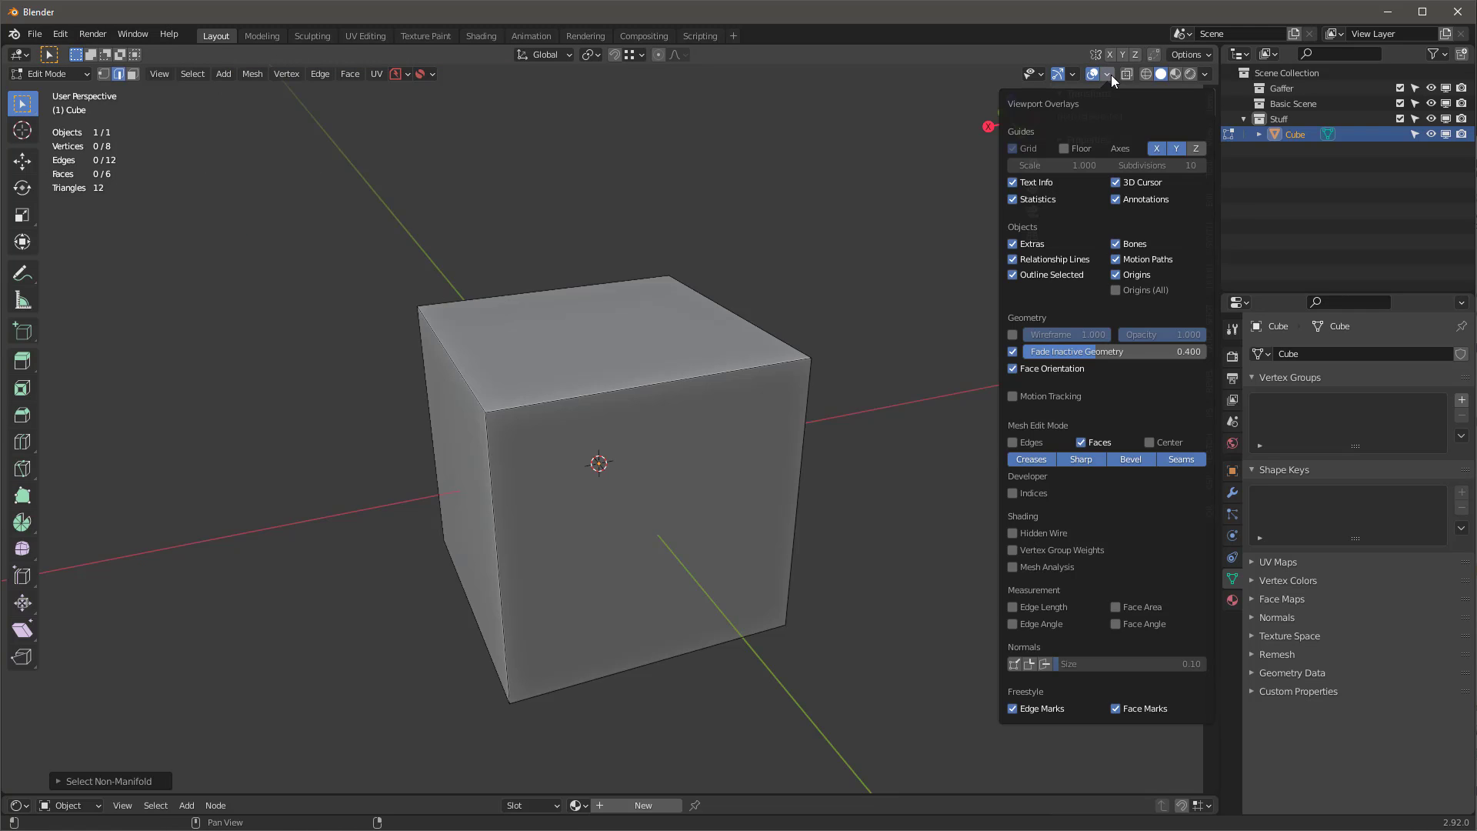
click(1032, 203)
click(1033, 204)
right_click(1411, 823)
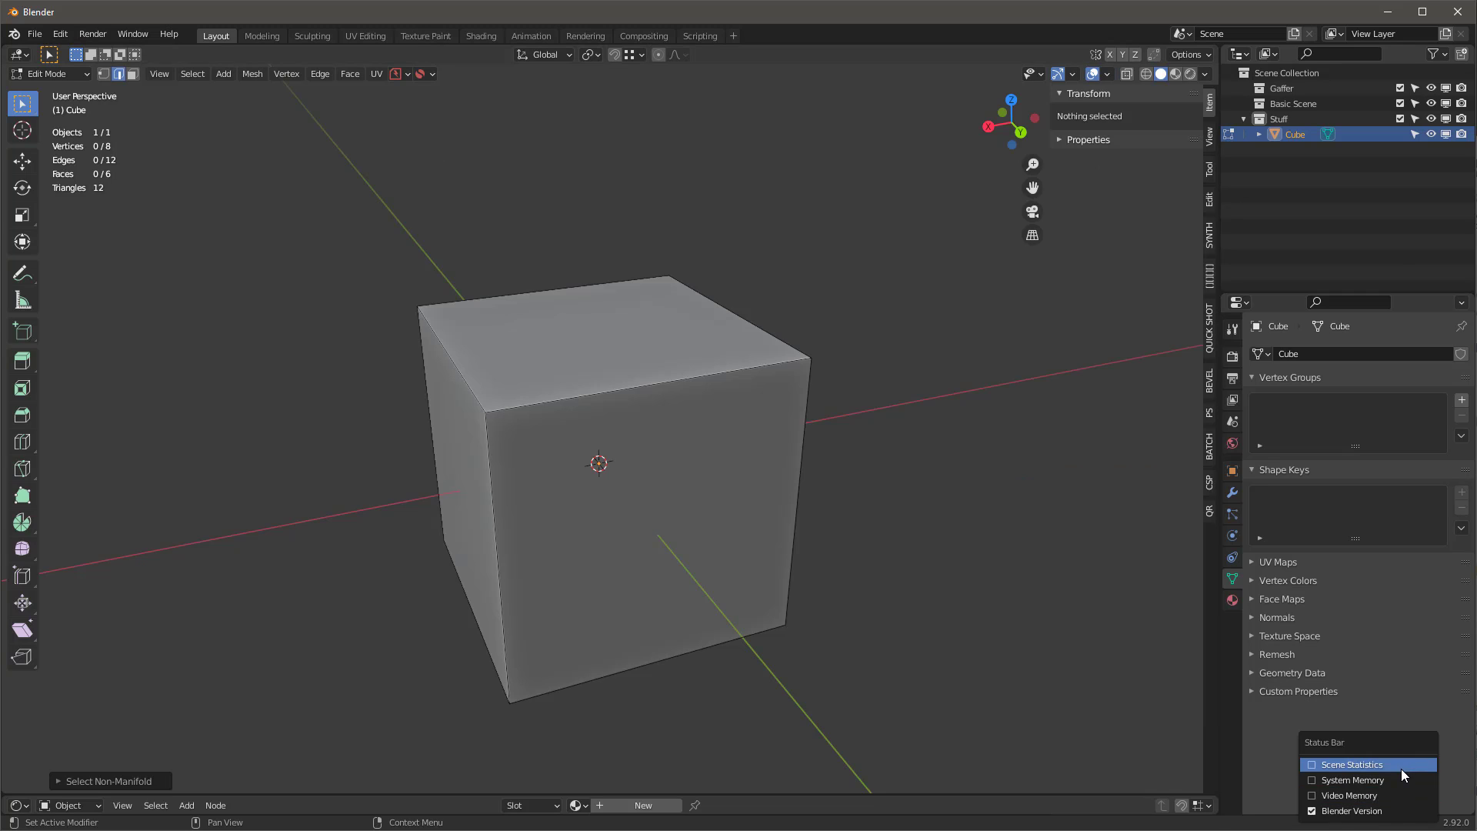
click(1400, 767)
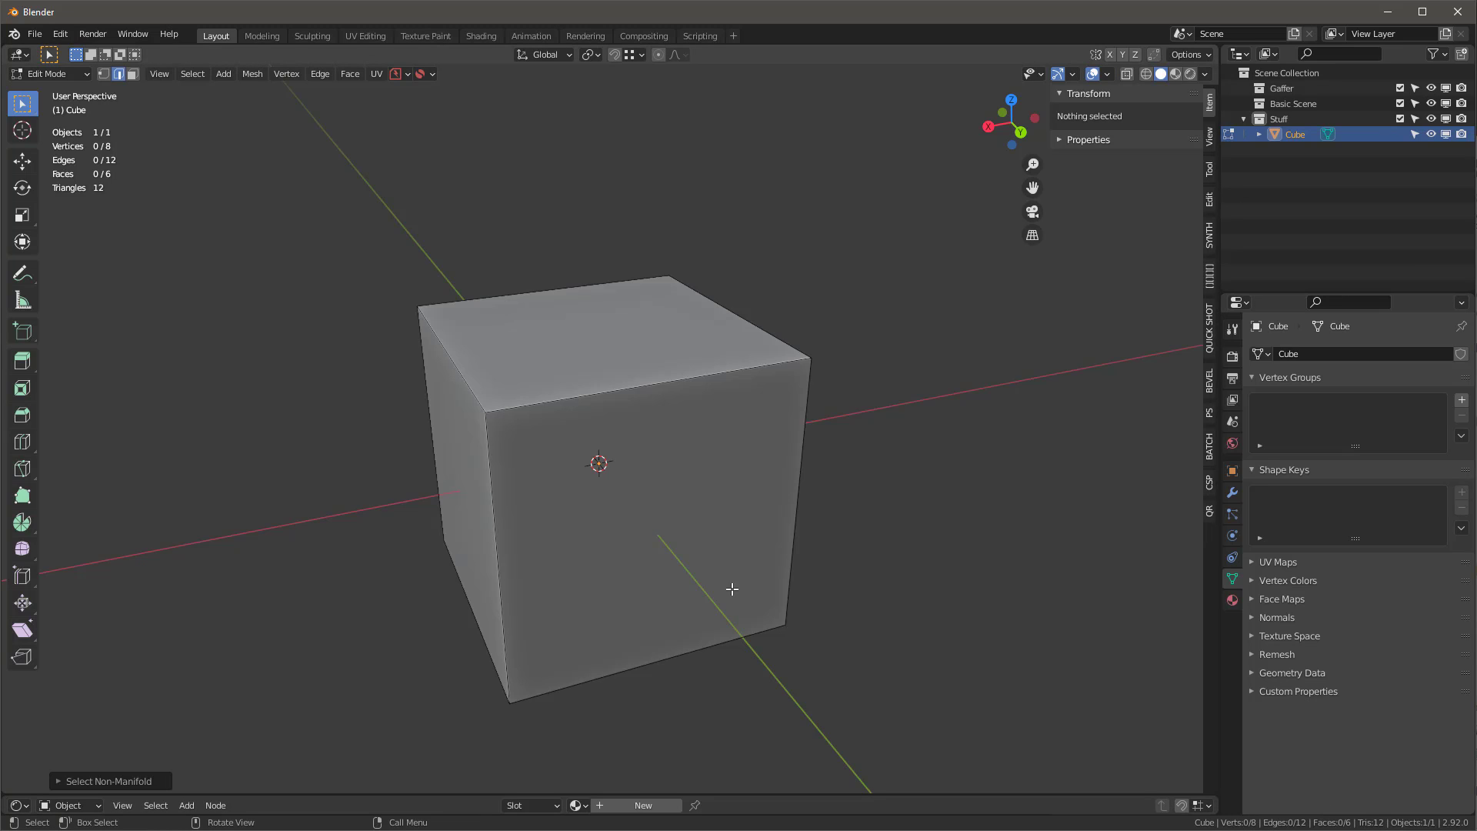
Step: In Object Mode, duplicate the cube and place the overlapping copy at about X 0.89 m, Y -1.22 m, Z 0.55 m
click(676, 380)
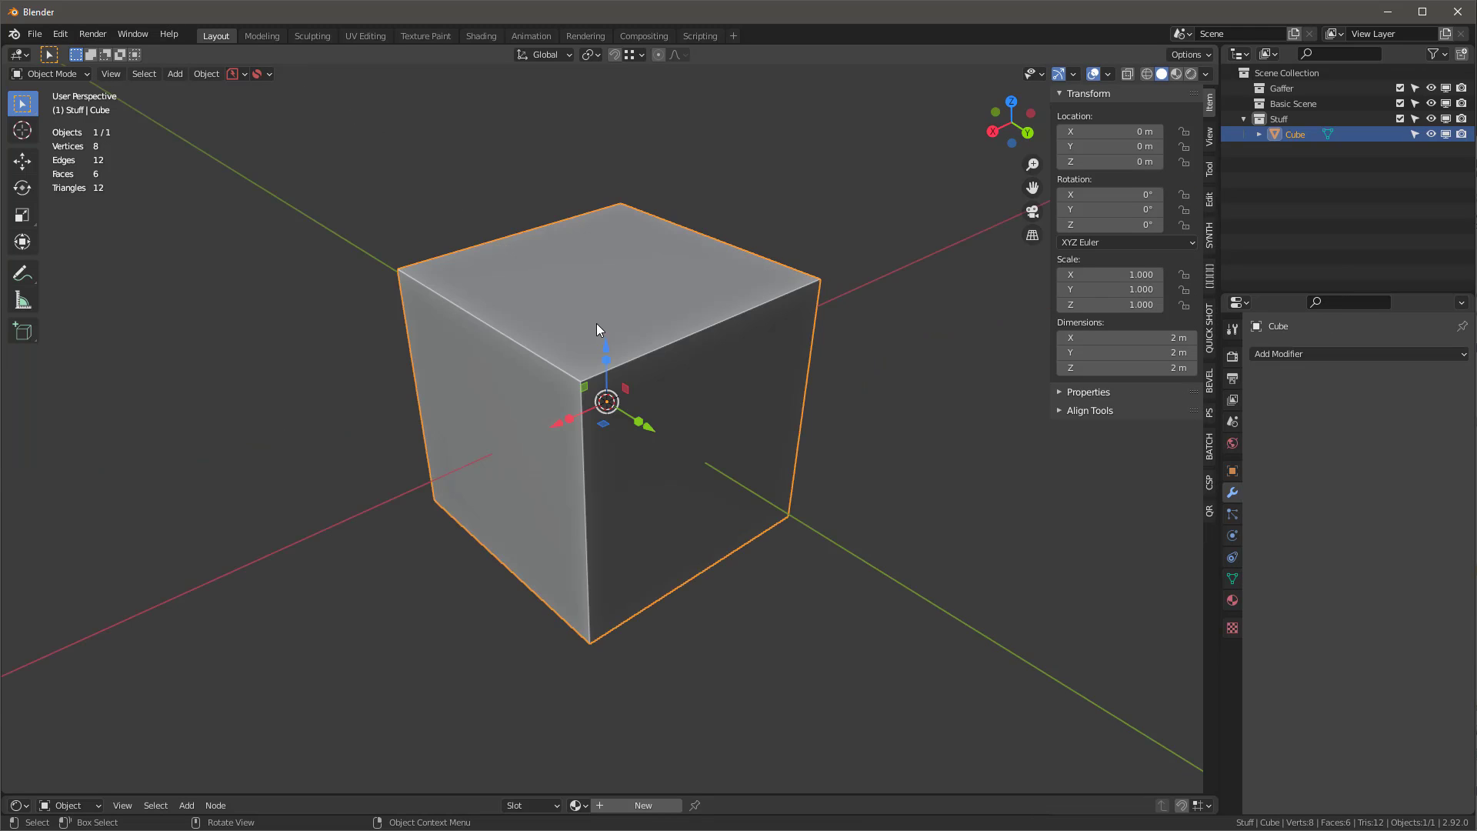
shift+middle_drag(597, 323, 671, 300)
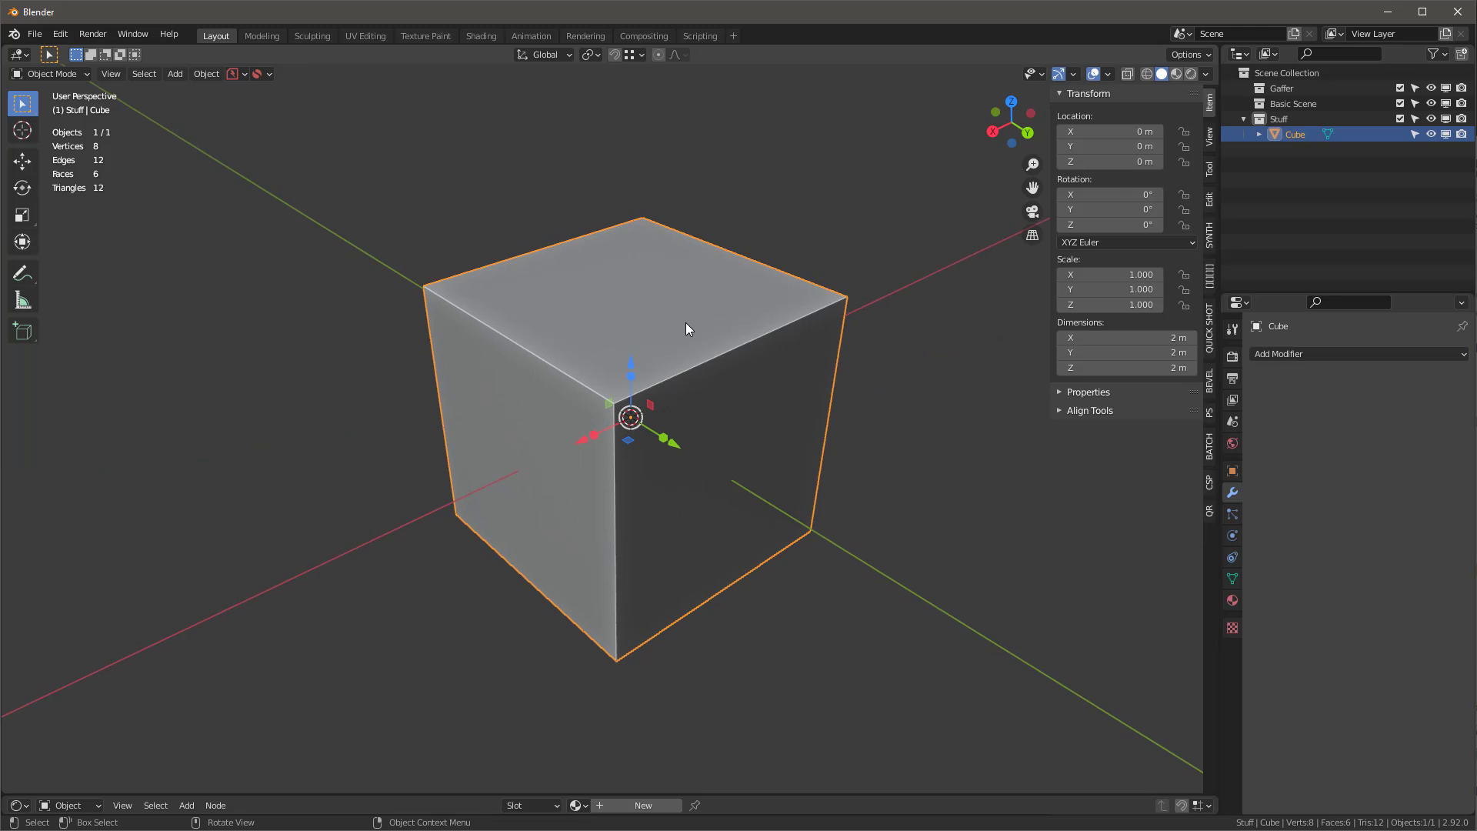
key(shift+d)
click(487, 246)
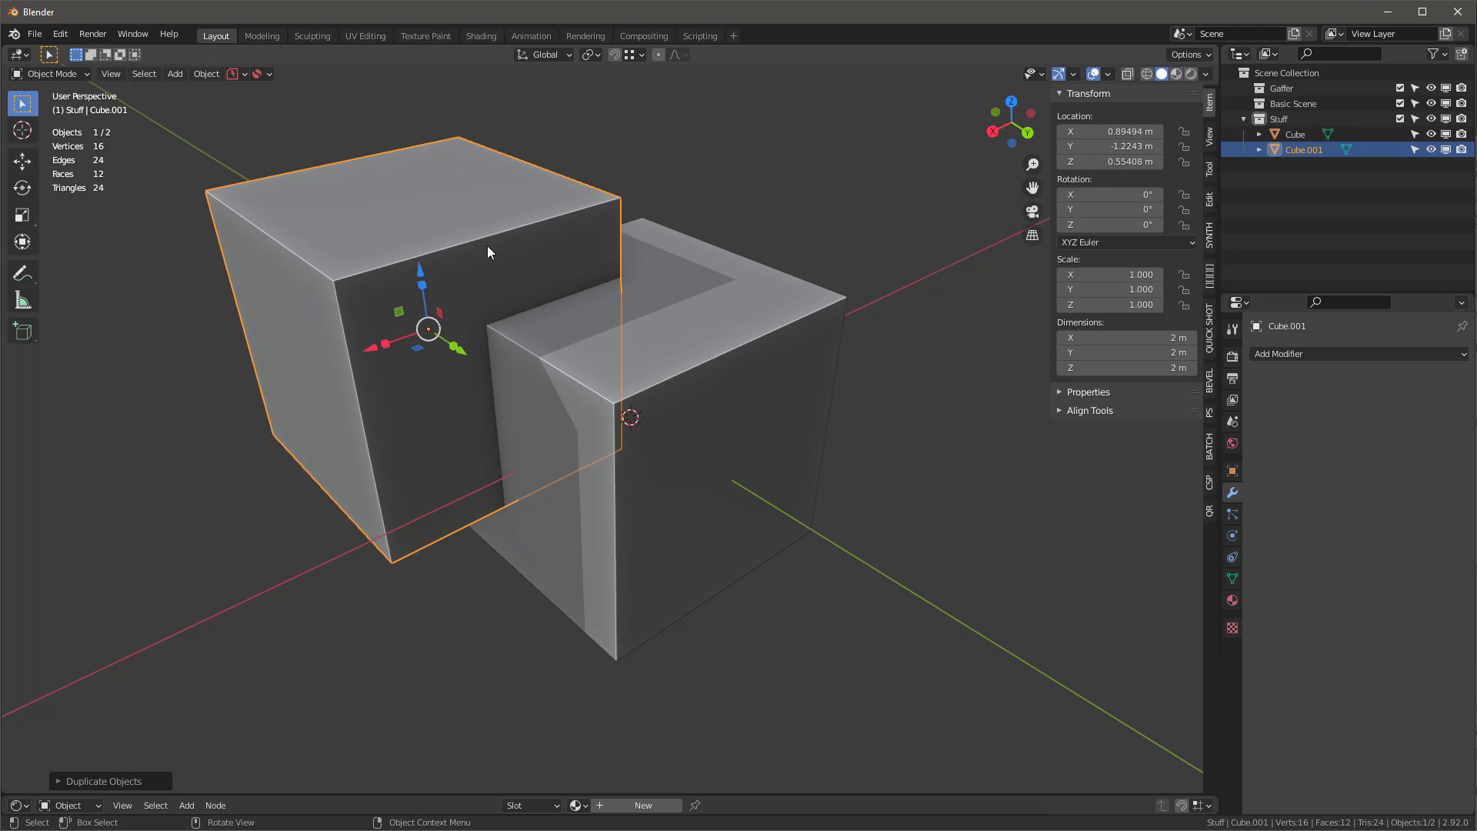
Step: Add a Difference Boolean modifier to the original cube, using the Fast solver and the duplicate Cube.001 as the cutting object
click(735, 301)
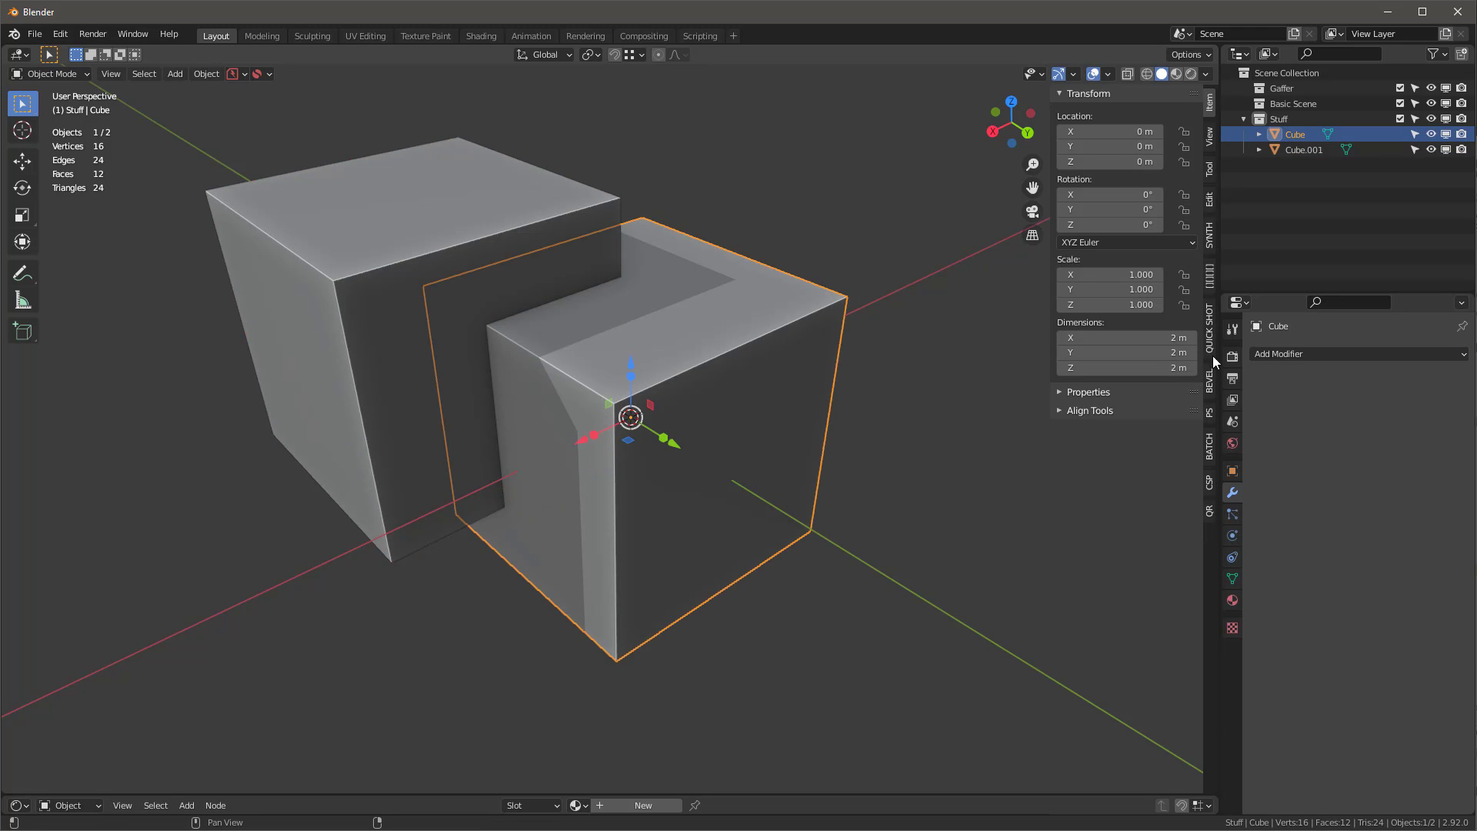
click(1273, 353)
click(1160, 431)
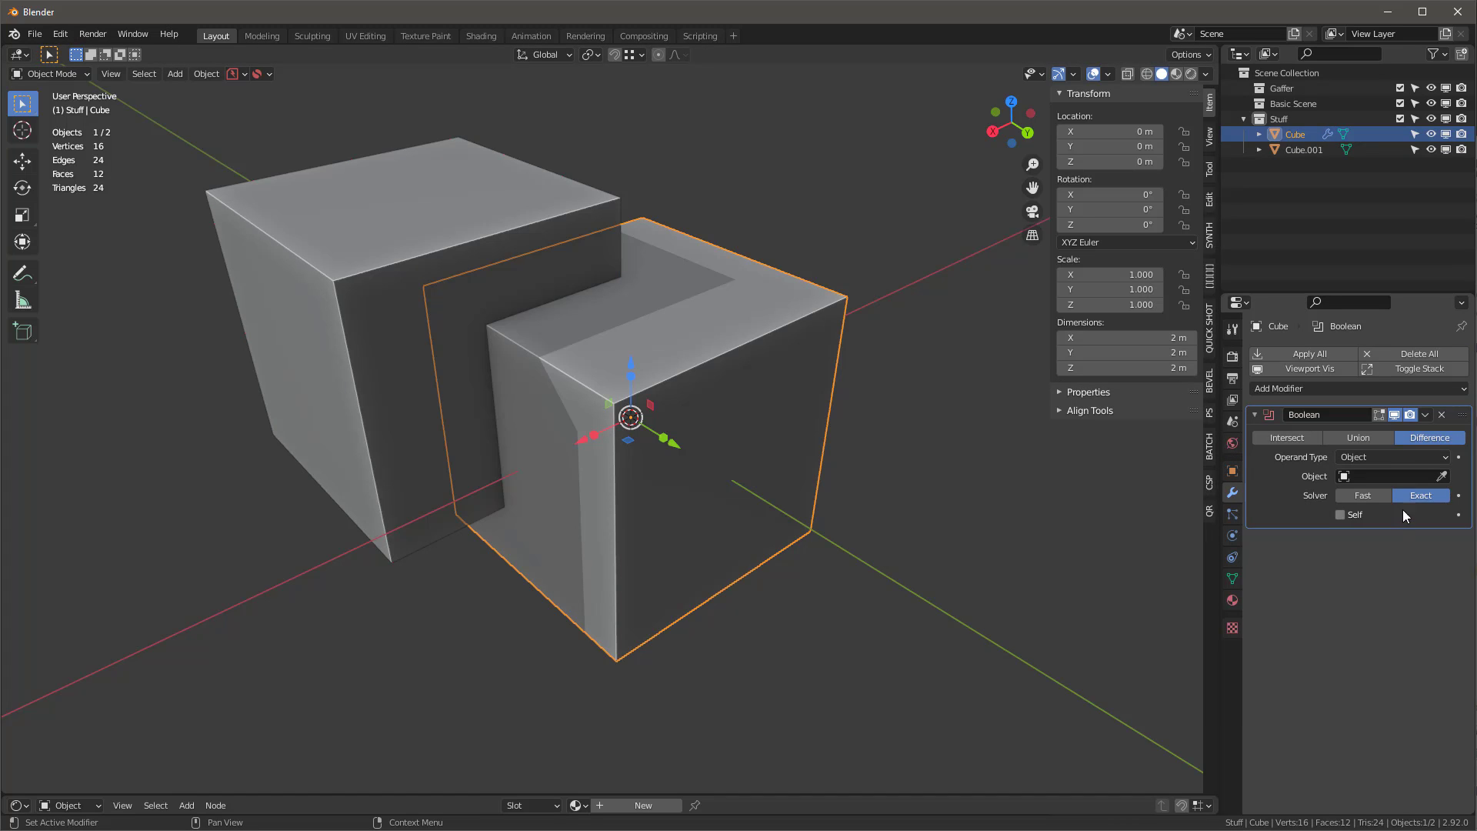
click(1364, 500)
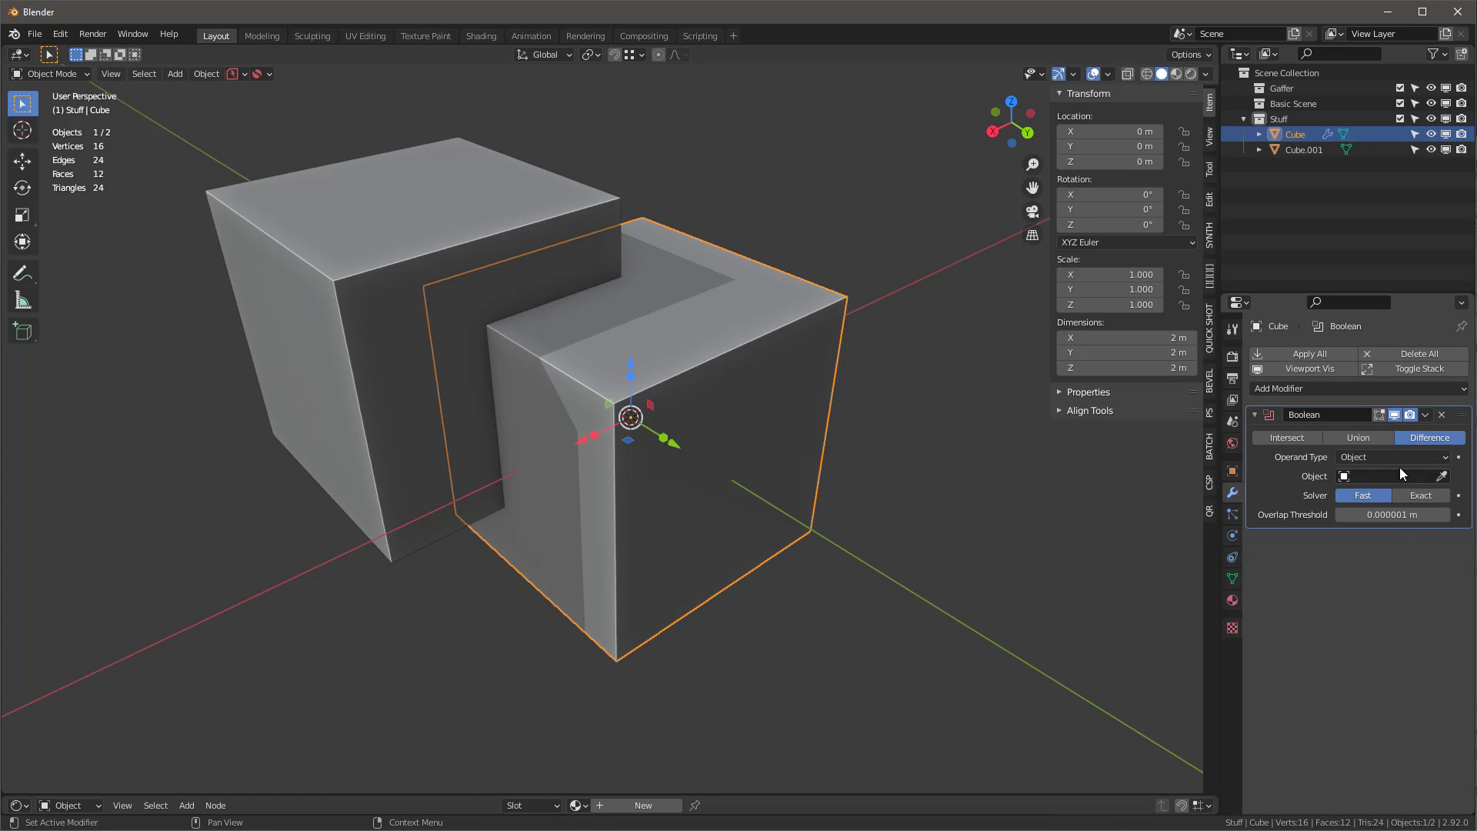
click(1443, 476)
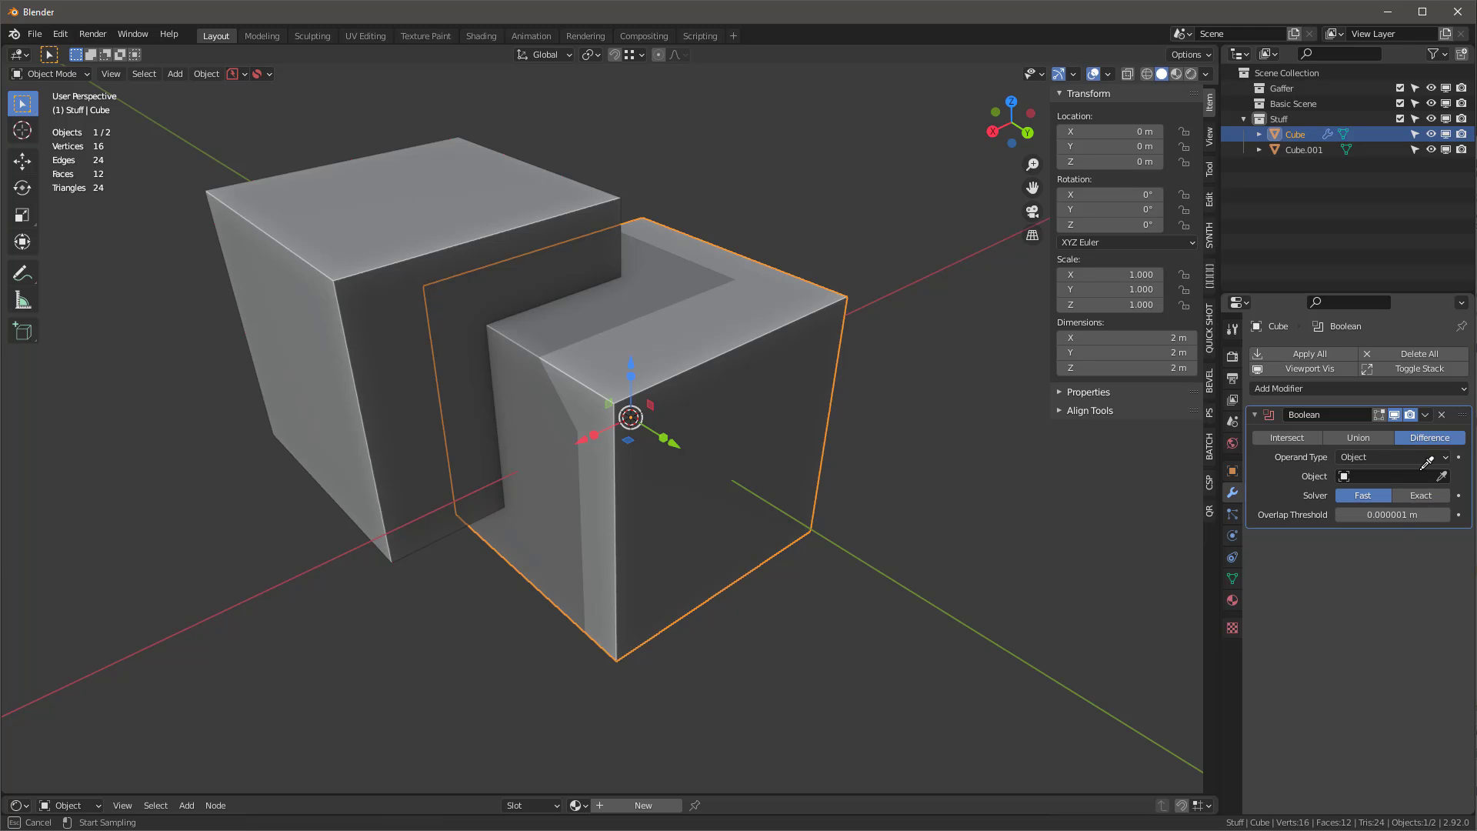
click(433, 173)
Step: Temporarily hide Cube.001 to inspect the Boolean cut in the original cube, and unhide it again
middle_drag(572, 267, 524, 211)
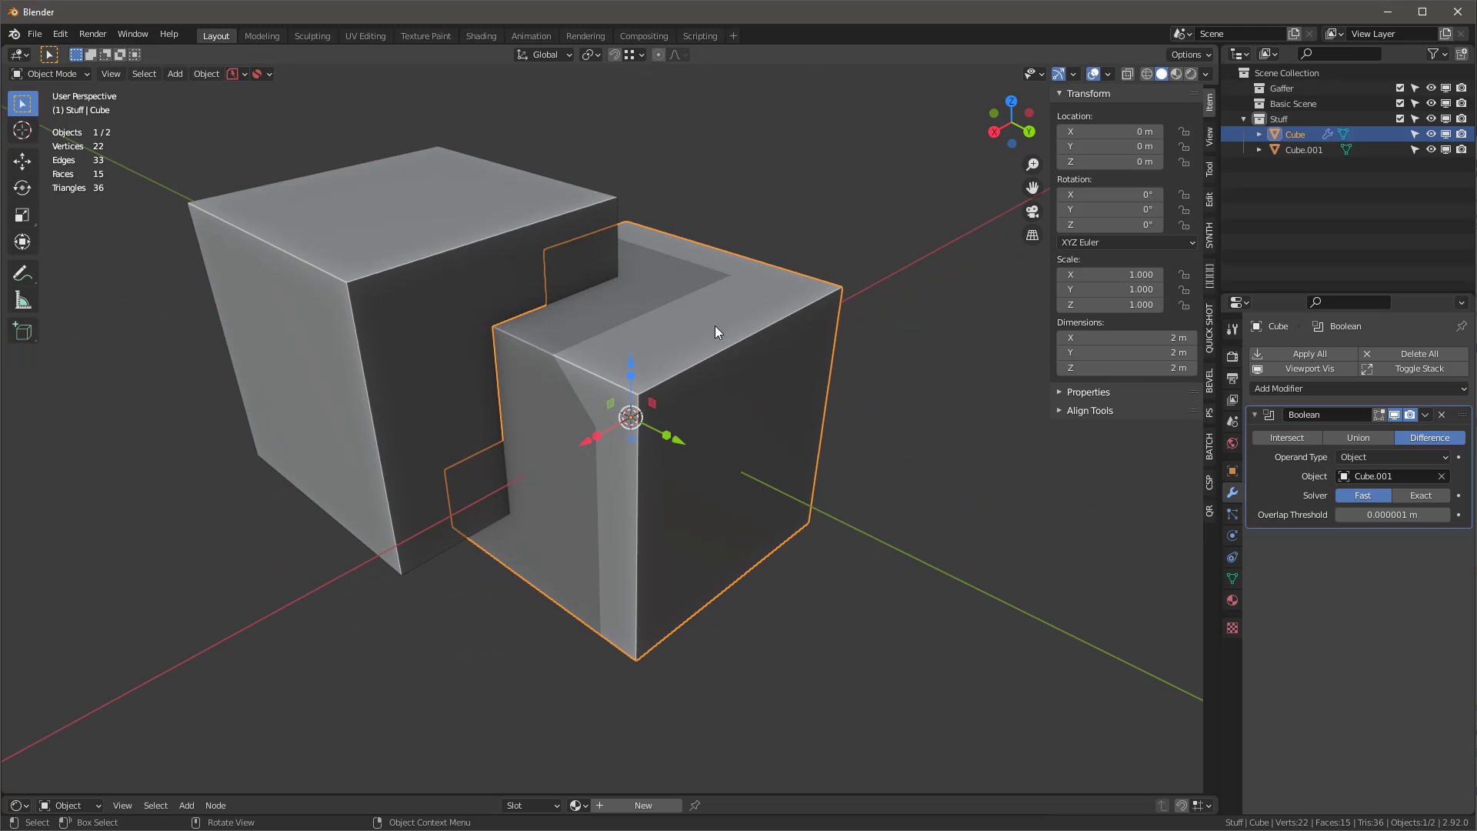
click(1303, 151)
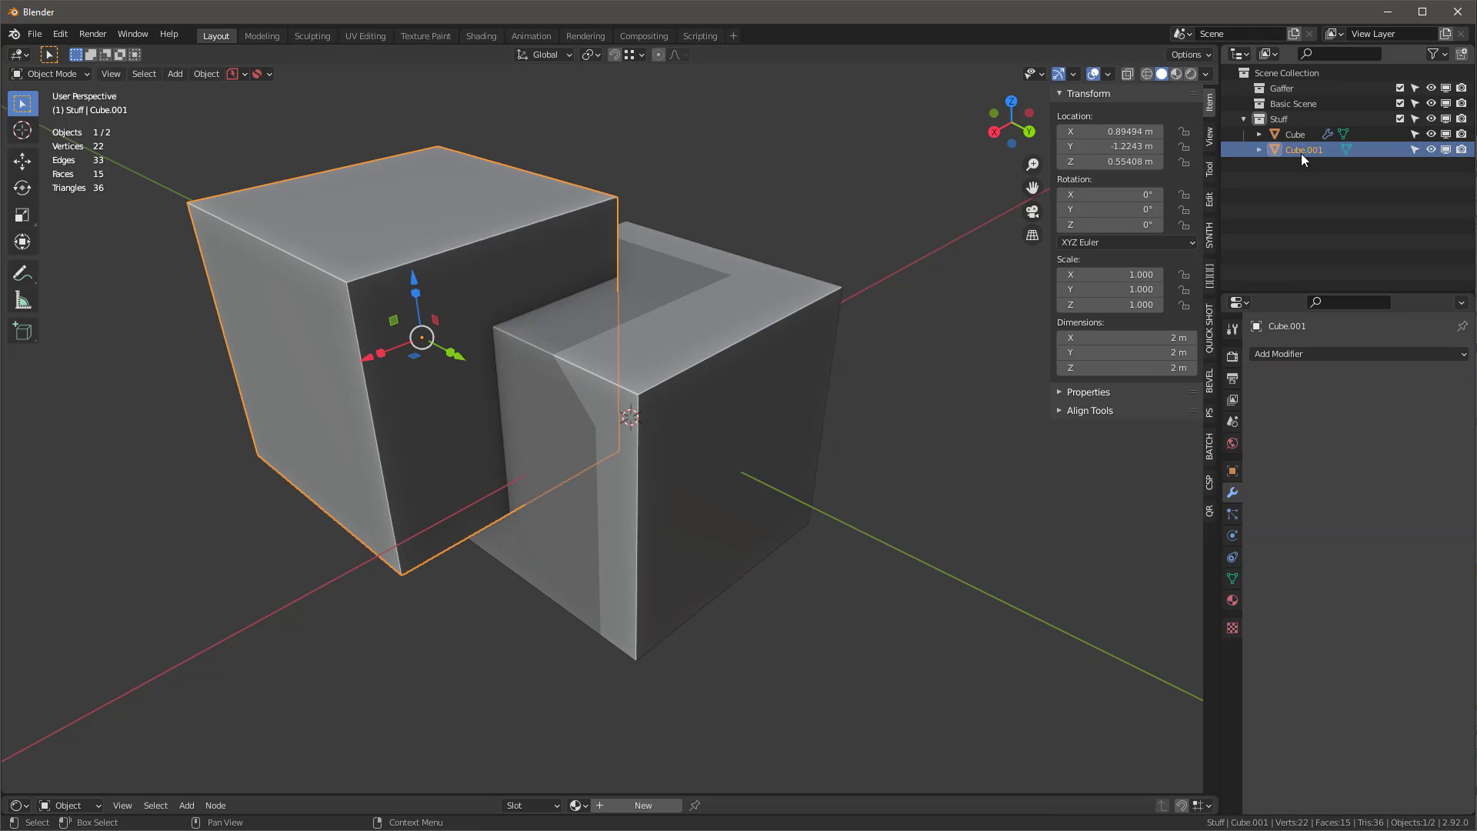
click(1431, 149)
middle_drag(961, 261, 692, 330)
key(alt+h)
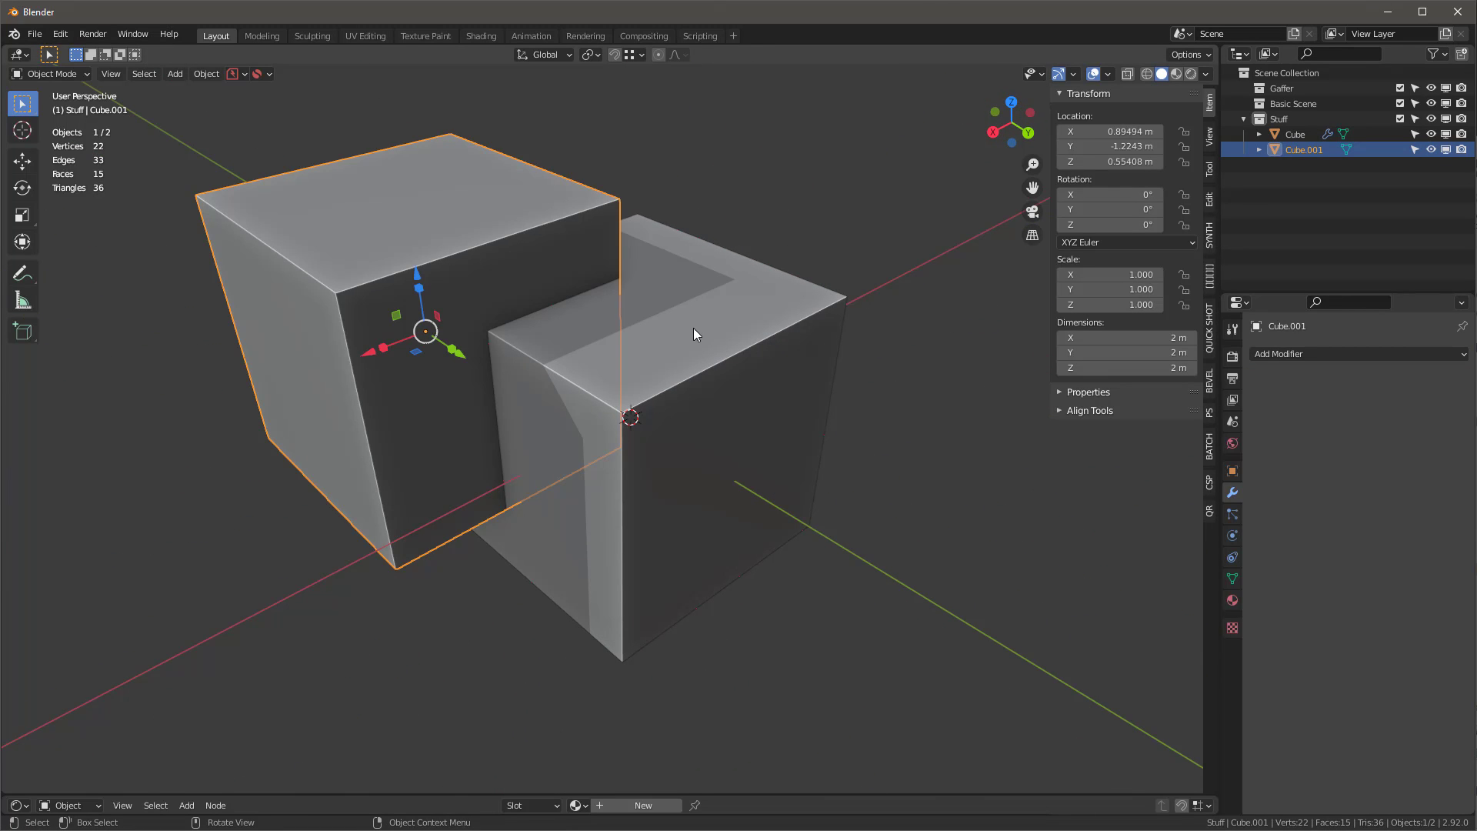
Step: Remove the Boolean modifier from the original cube and deselect everything
click(723, 307)
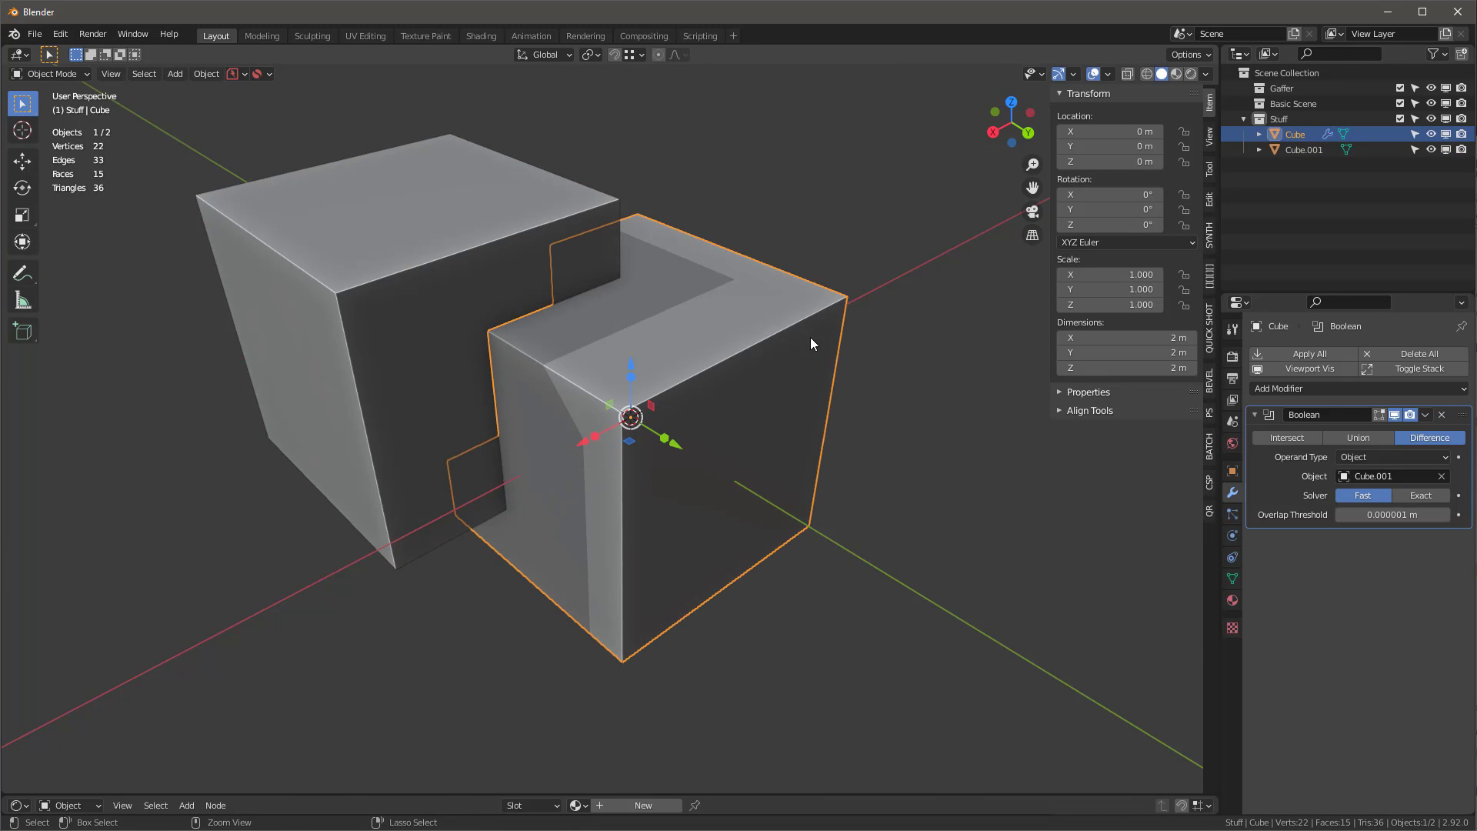
click(1453, 410)
middle_drag(782, 338, 827, 227)
click(828, 228)
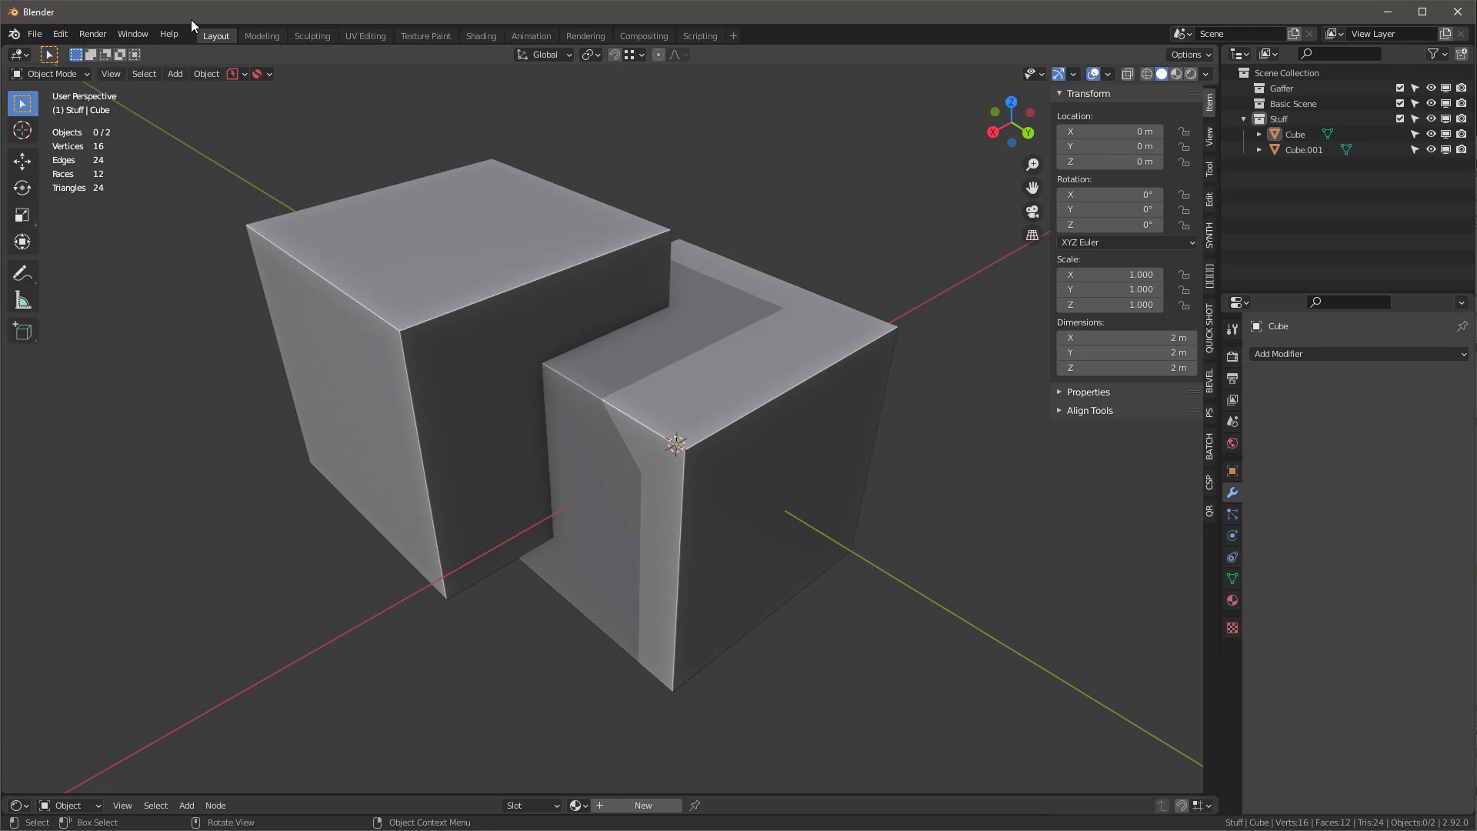
Step: Open the add-on preferences, search for "bool" to check whether Bool Tool is enabled, and close the preferences
click(58, 40)
click(81, 266)
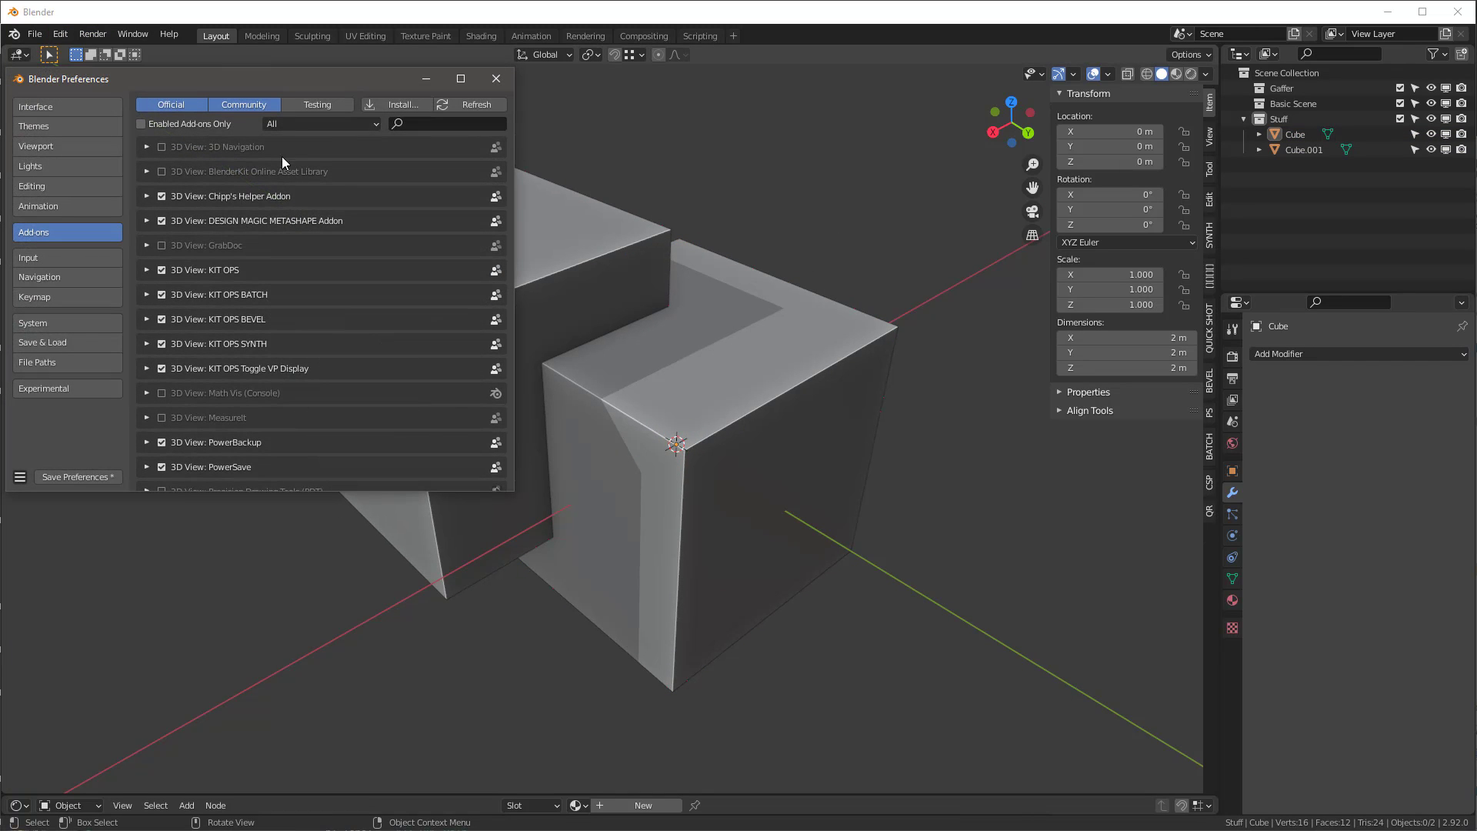
click(412, 125)
text(tool)
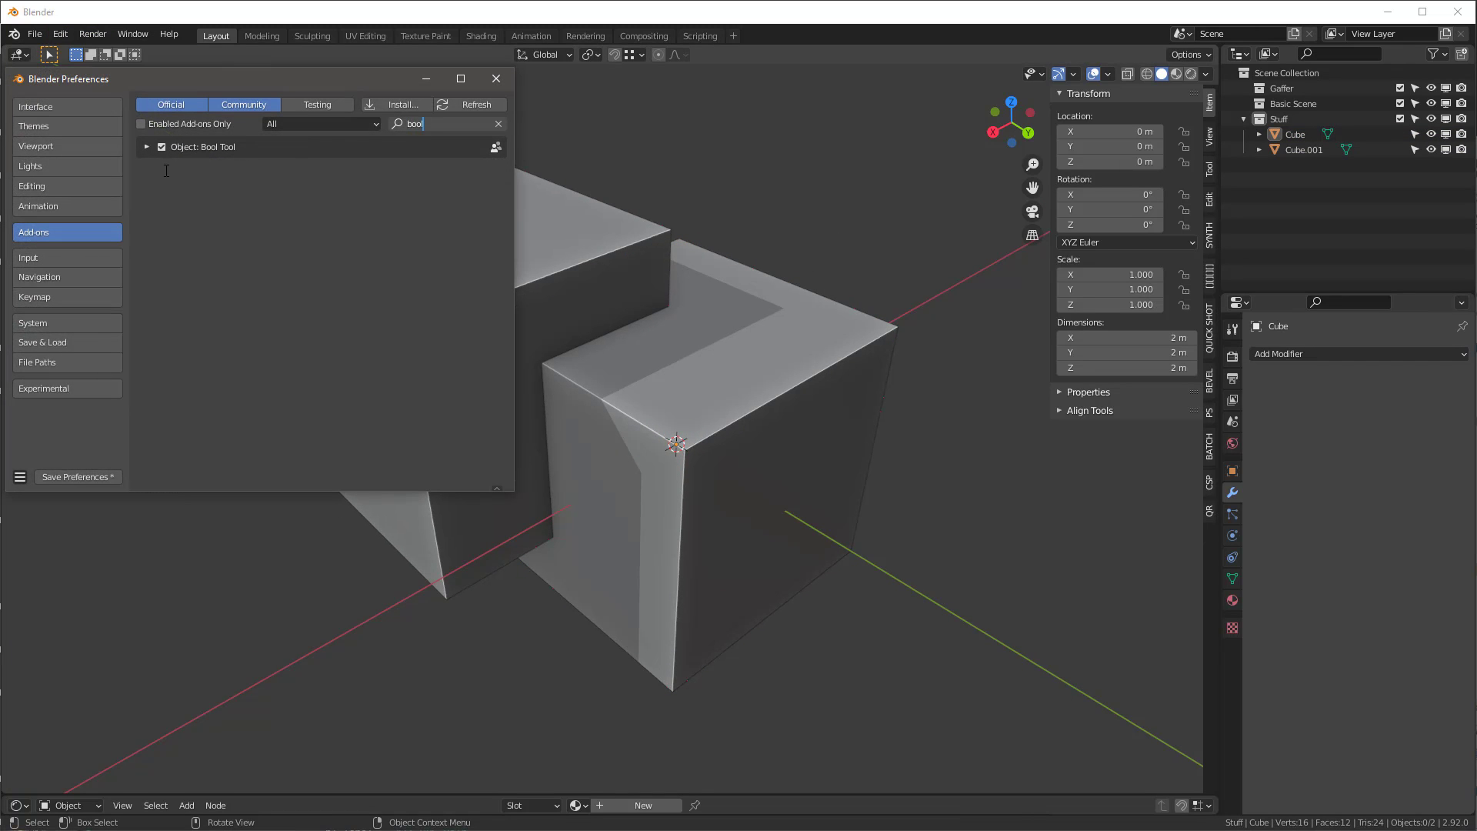
click(497, 79)
Step: Select Cube.001 and the original cube as the active object, and apply a Bool Tool Difference brush cut
click(508, 242)
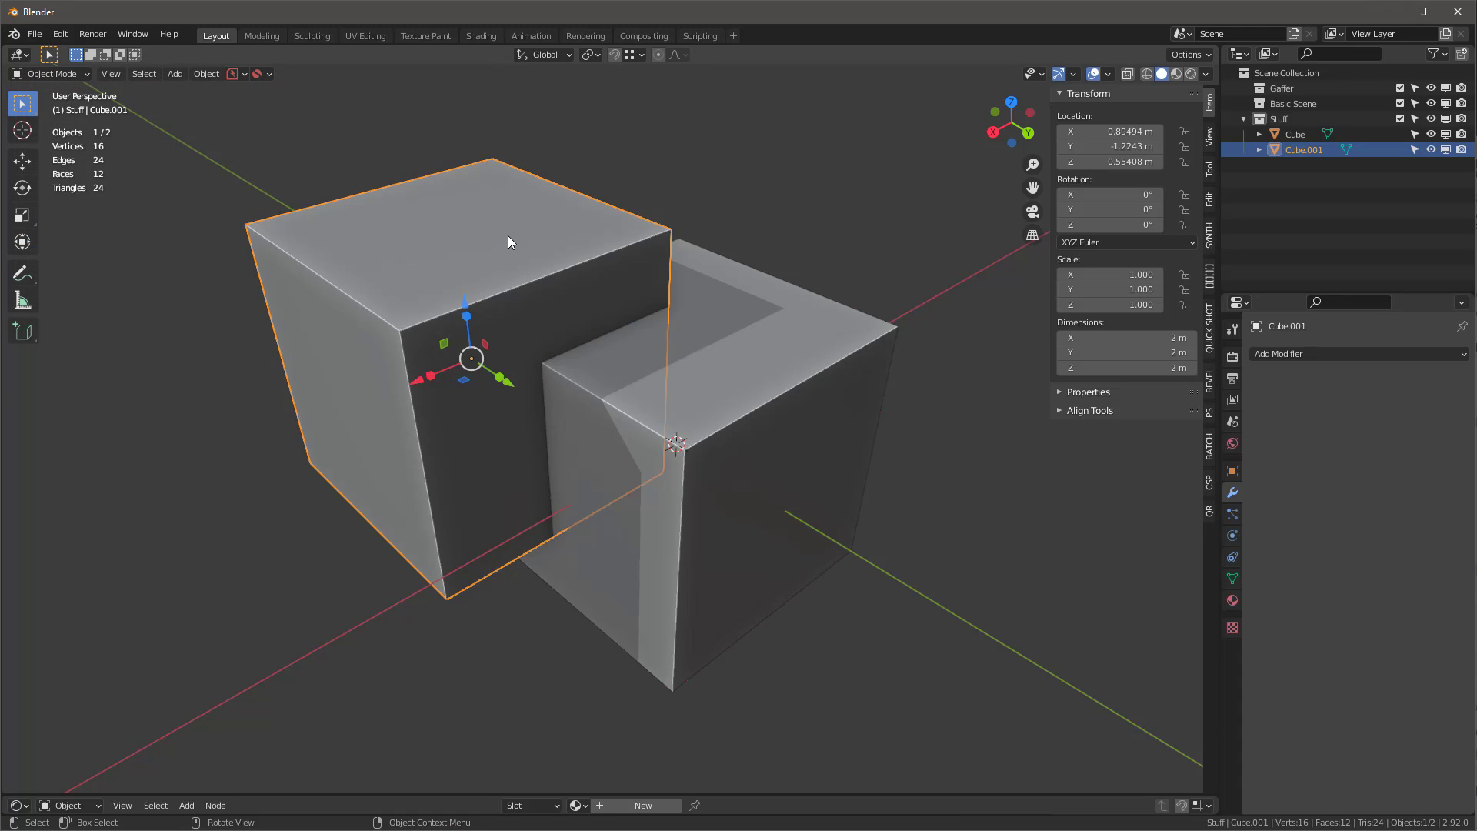
shift+click(797, 314)
middle_drag(796, 314, 760, 302)
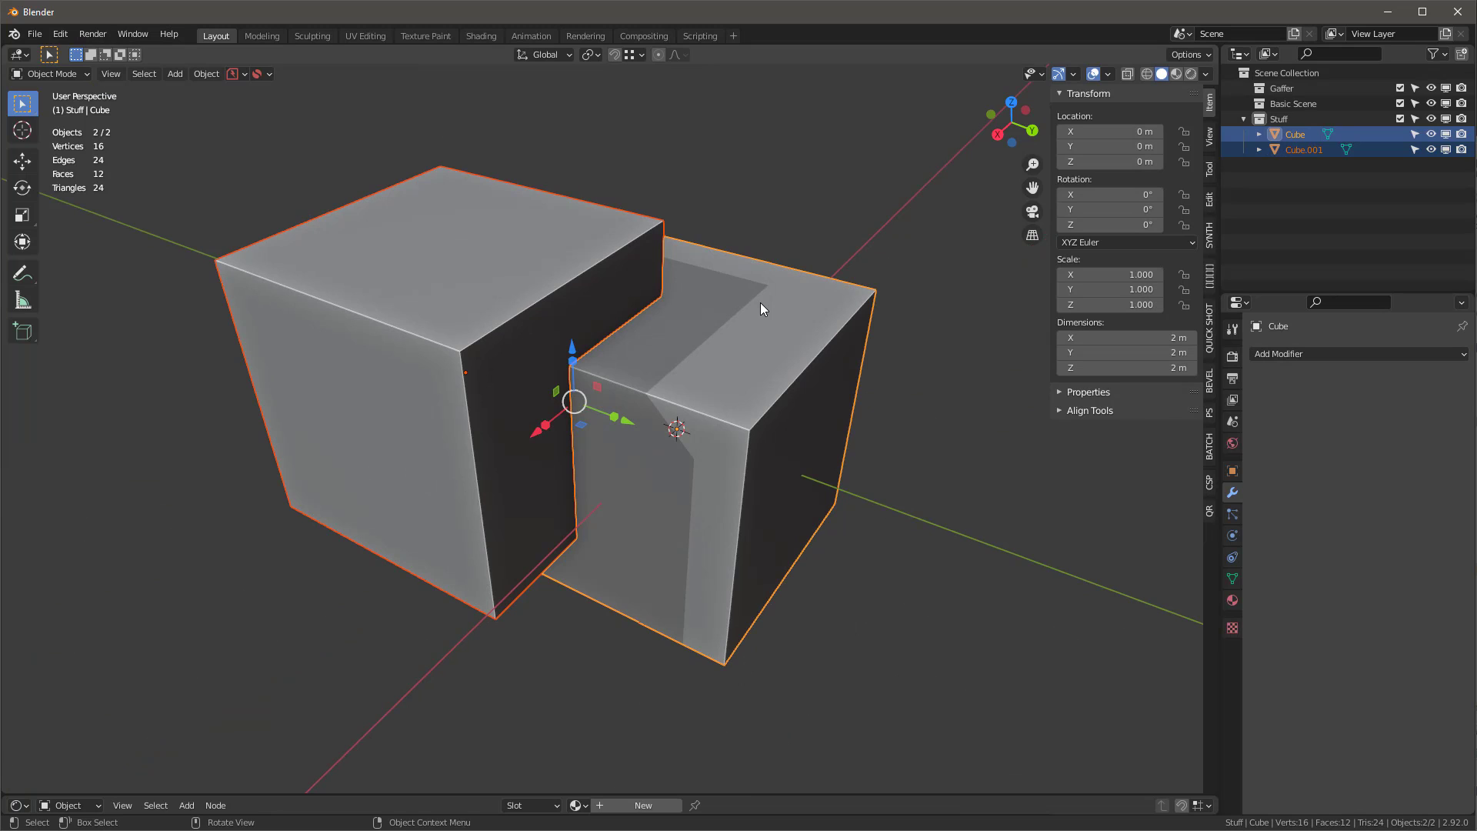
key(ctrl+shift+KP_Subtract)
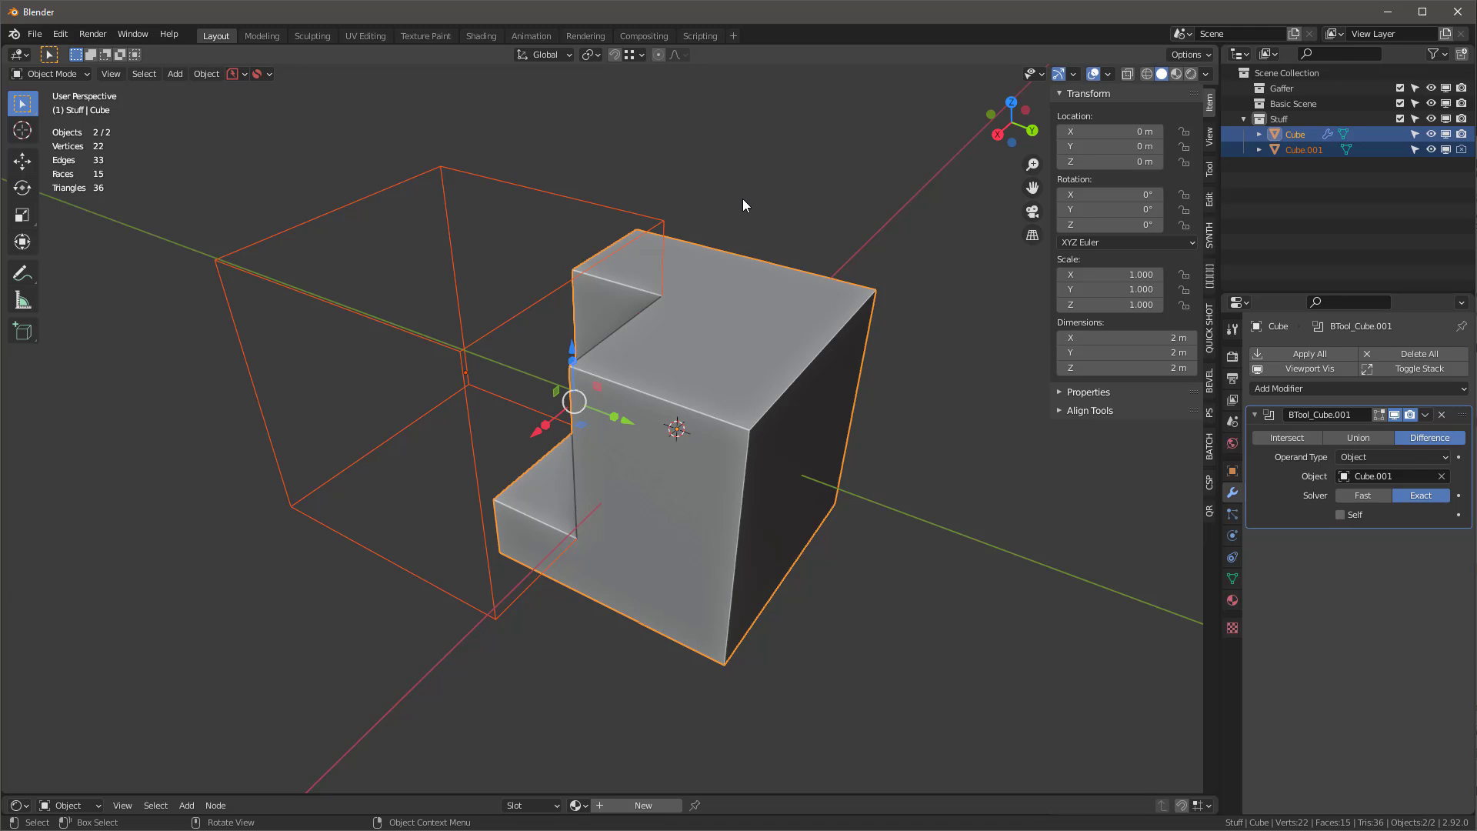
Step: Add a Bool Tool Union between the two cubes and remove the Difference modifier from the original cube
key(ctrl+shift+KP_Add)
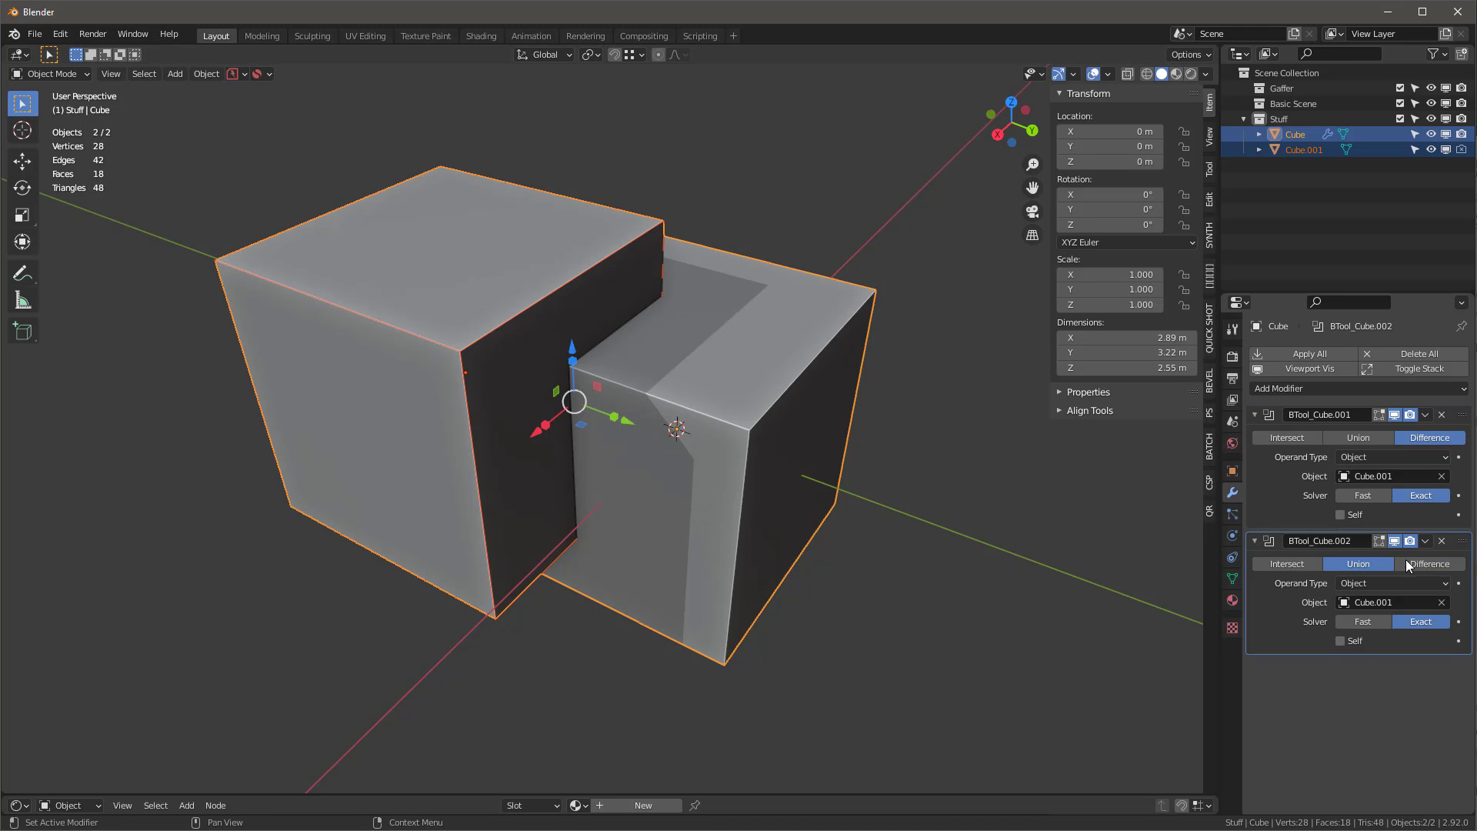
middle_drag(737, 331, 671, 354)
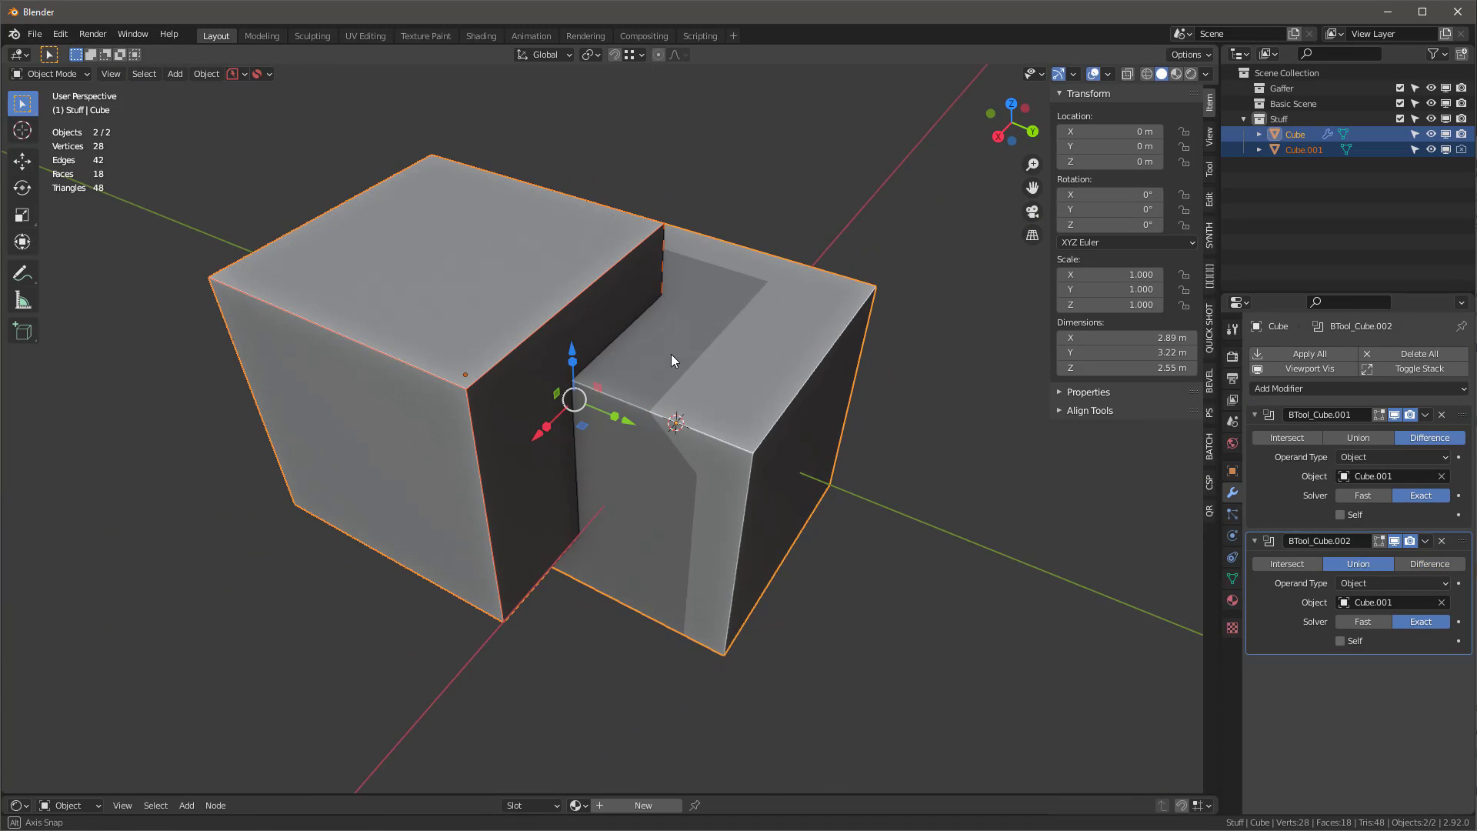
click(1443, 414)
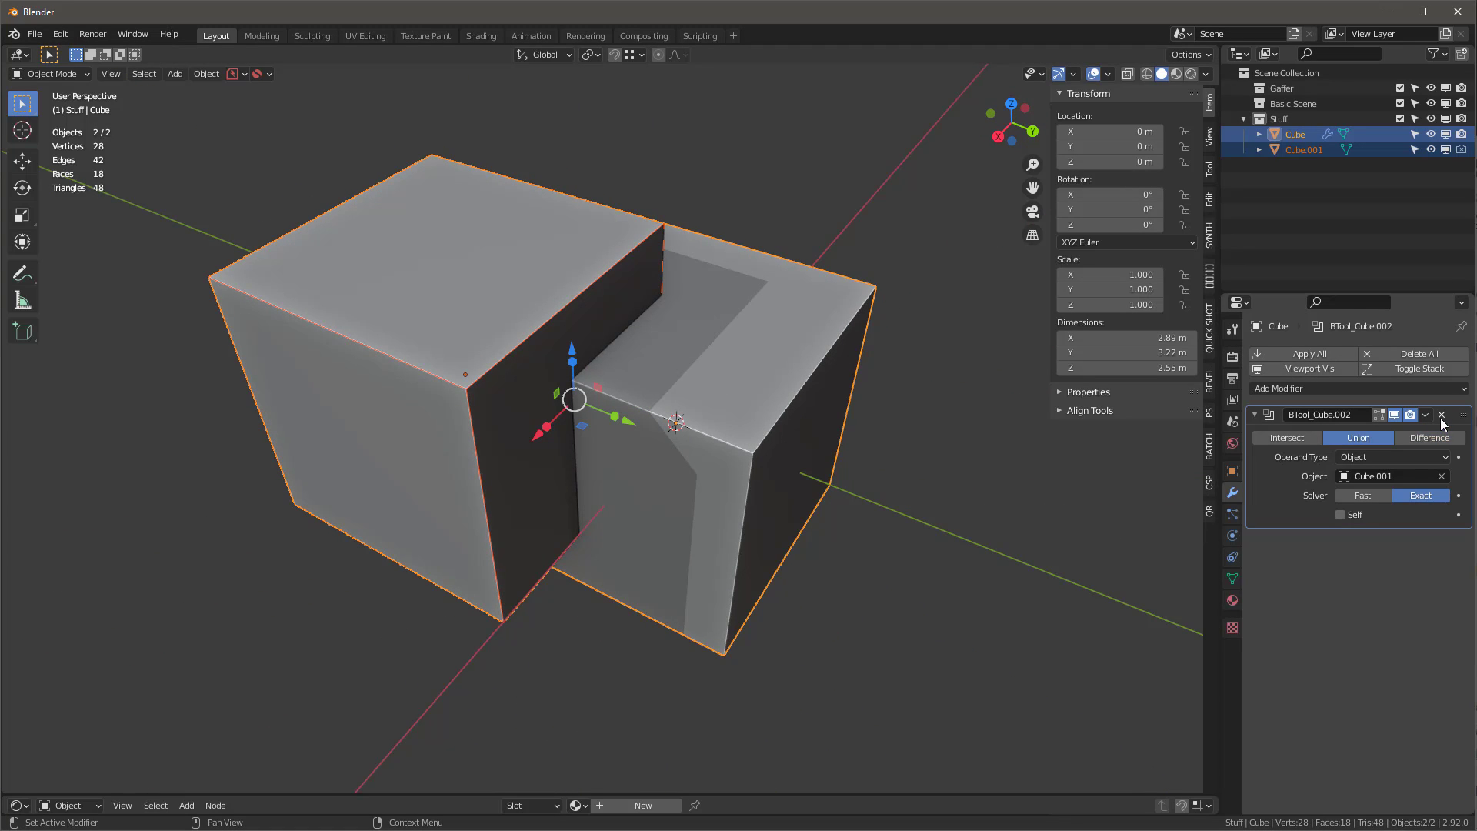
Step: Switch the Union modifier to the Fast solver and back to Exact, and inspect the joined cubes
click(1363, 494)
click(1421, 495)
middle_drag(982, 437, 672, 359)
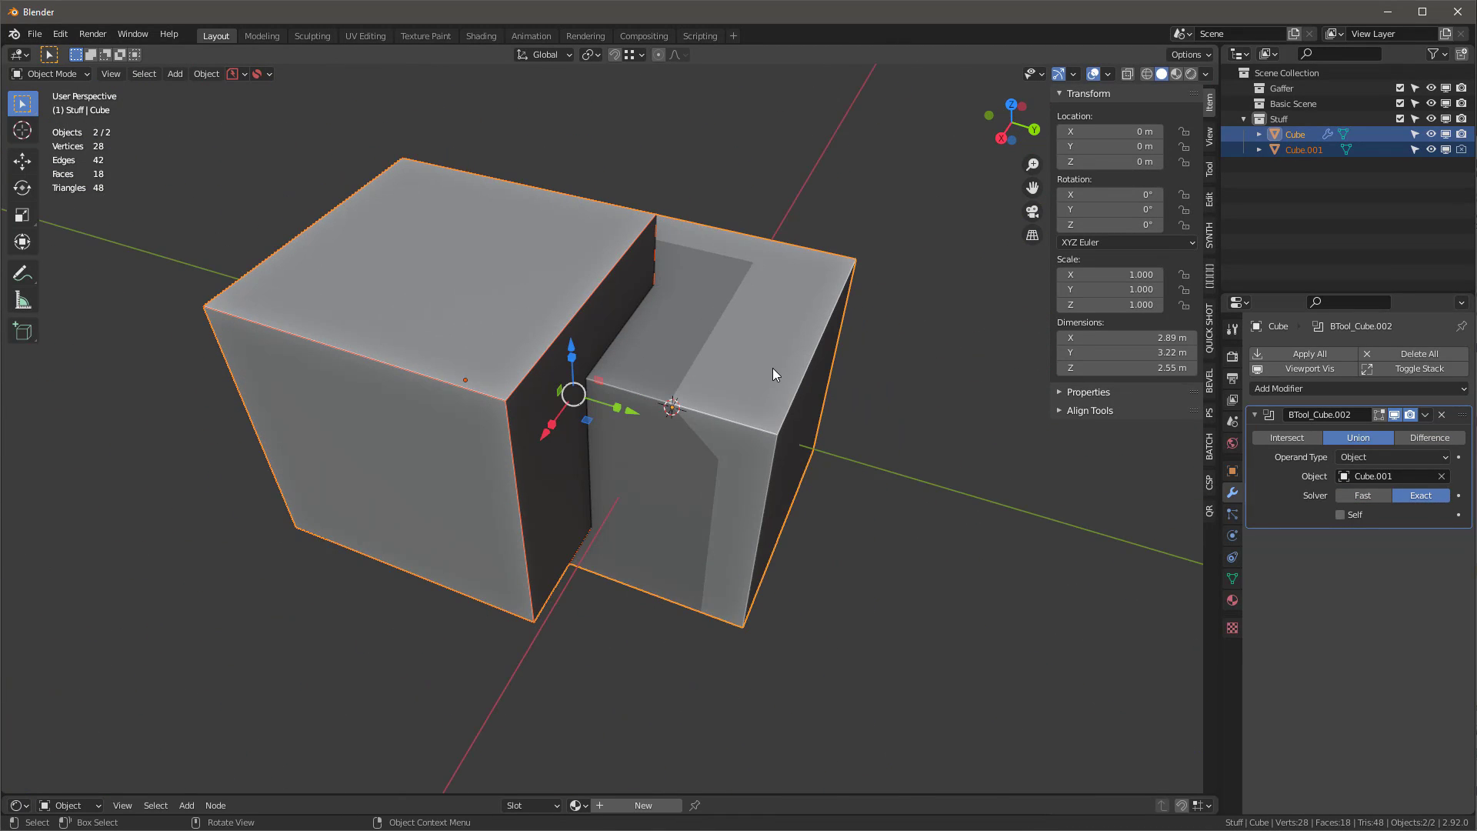
click(588, 311)
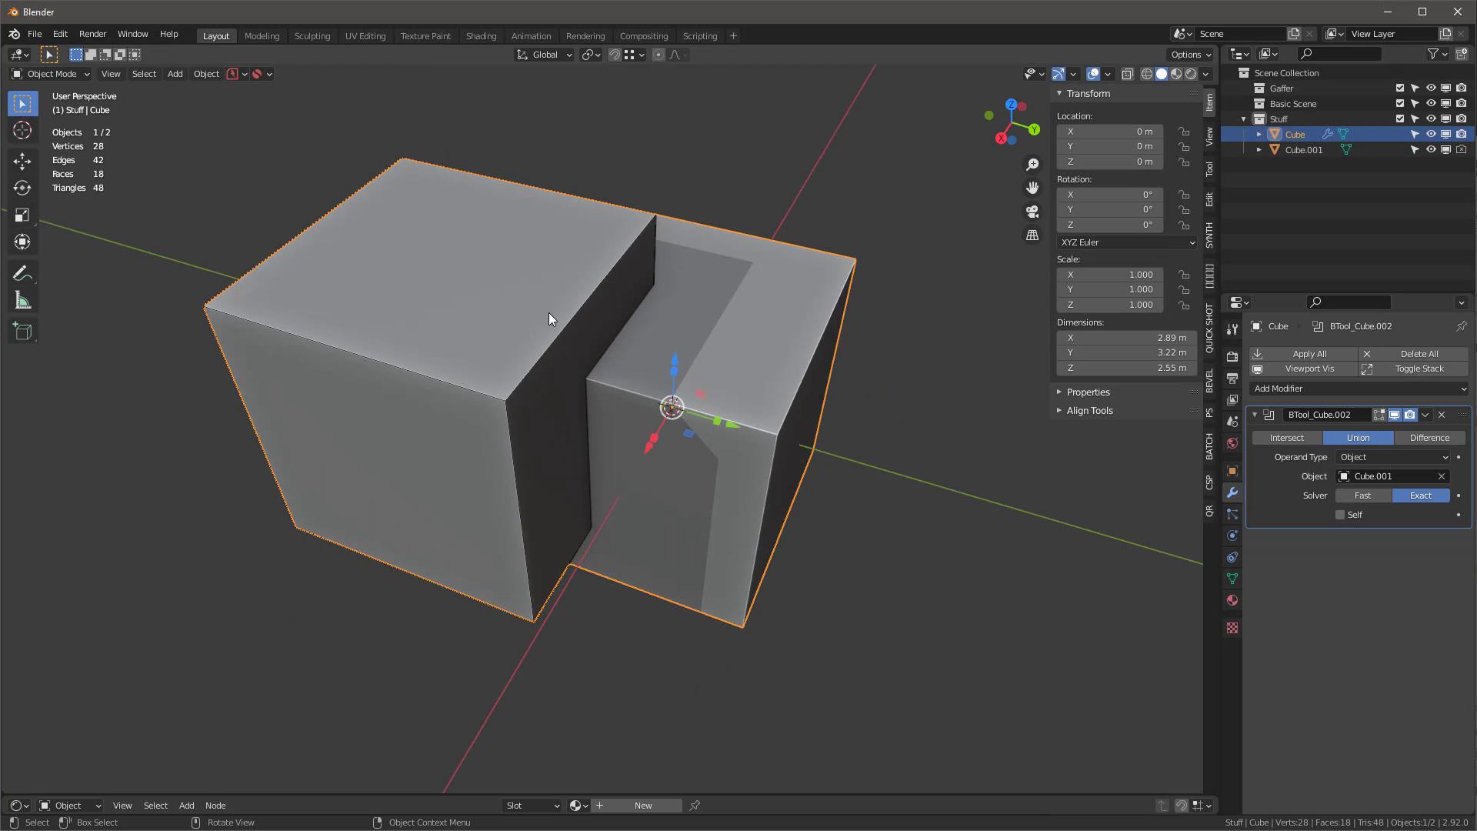
middle_drag(783, 415, 500, 279)
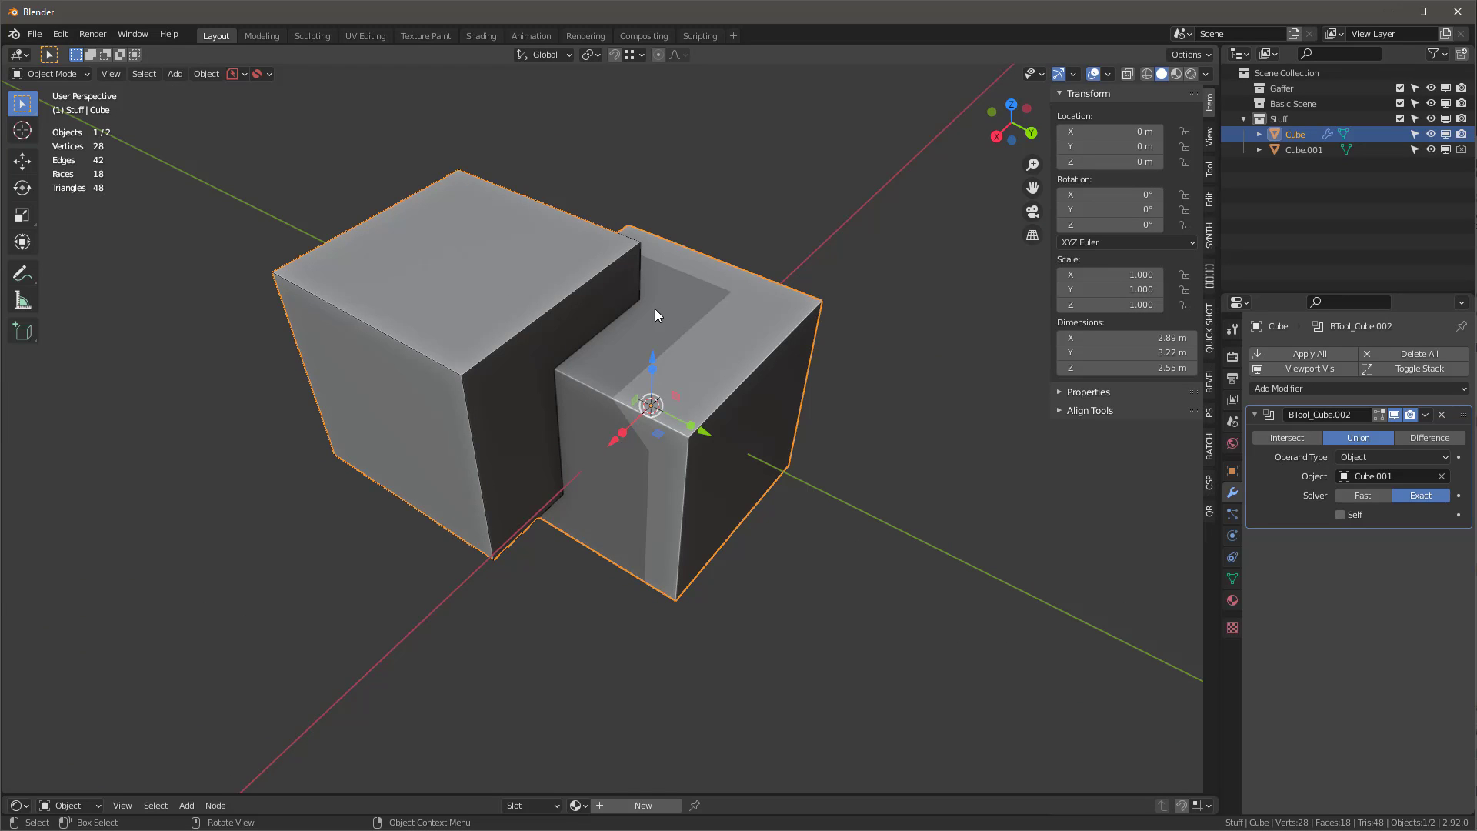
Step: Remove the Union modifier from the original cube, delete Cube.001, and select the remaining cube
click(1442, 413)
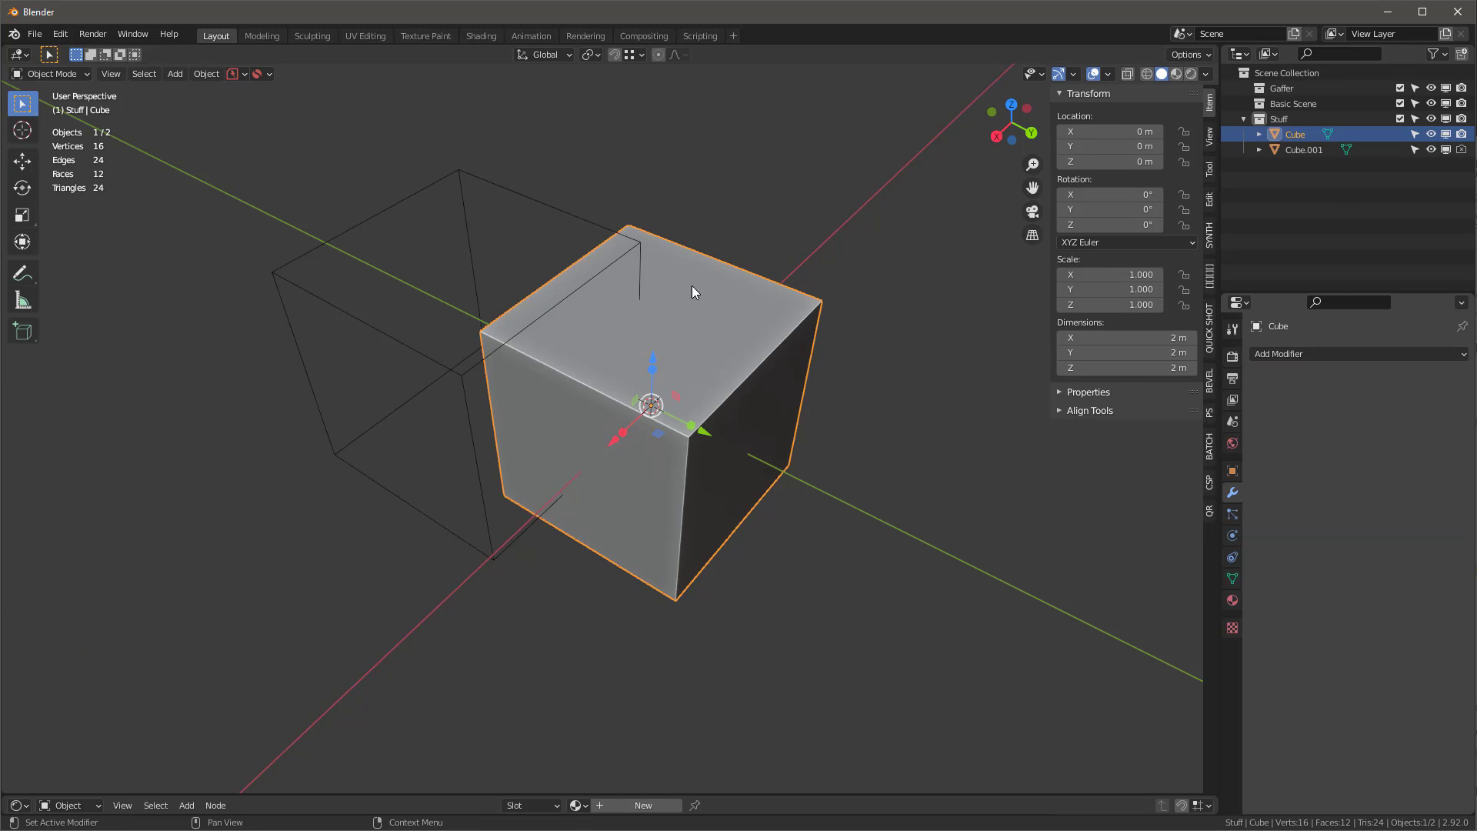
click(520, 196)
key(x)
click(520, 196)
middle_drag(646, 339, 675, 332)
click(675, 332)
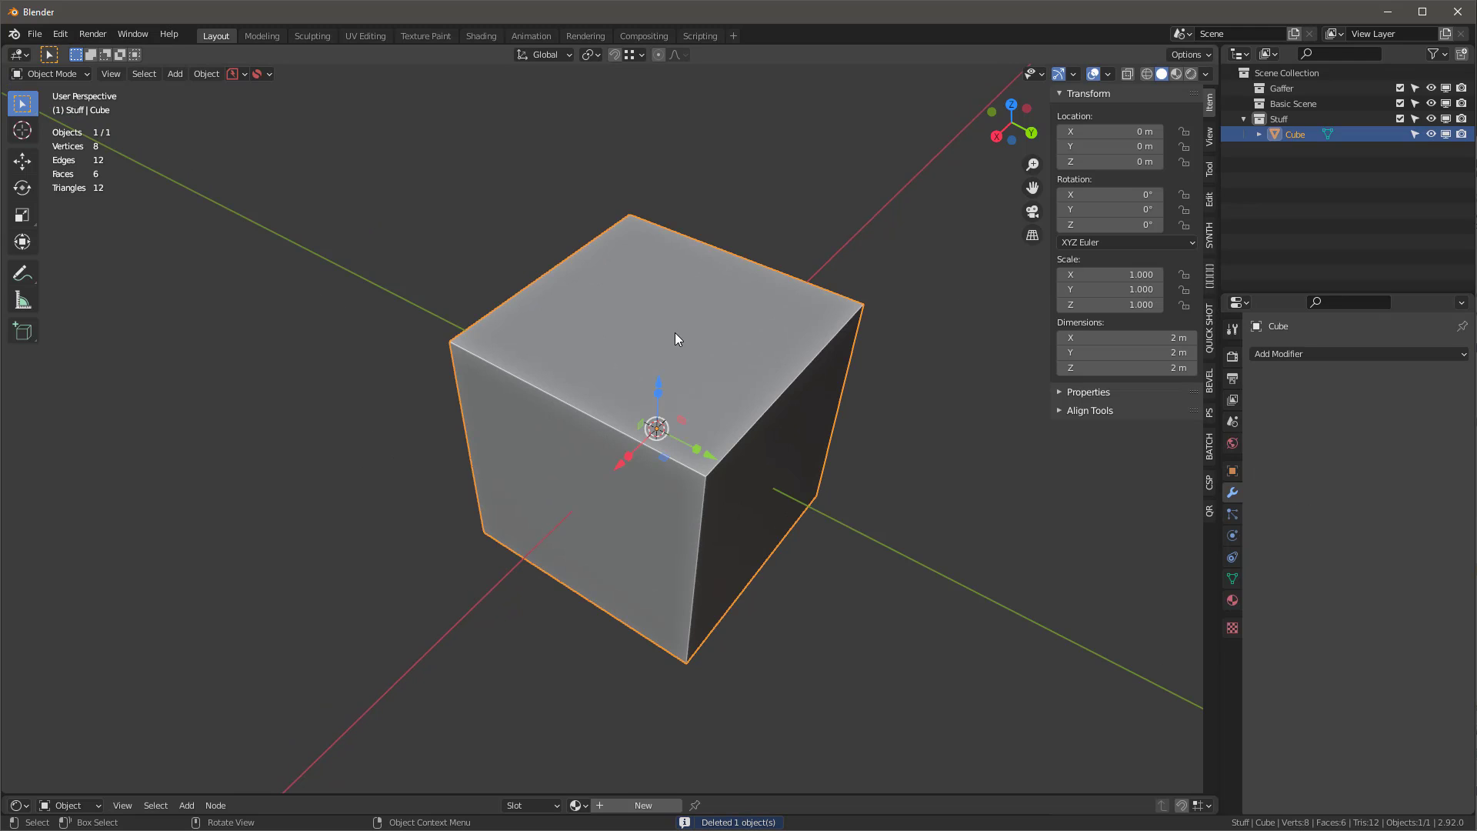
Step: Duplicate the cube to about X 0.63 m, Y -1.71 m, Z 0.56 m and subtract the copy with a Bool Tool Difference
key(shift+d)
click(447, 233)
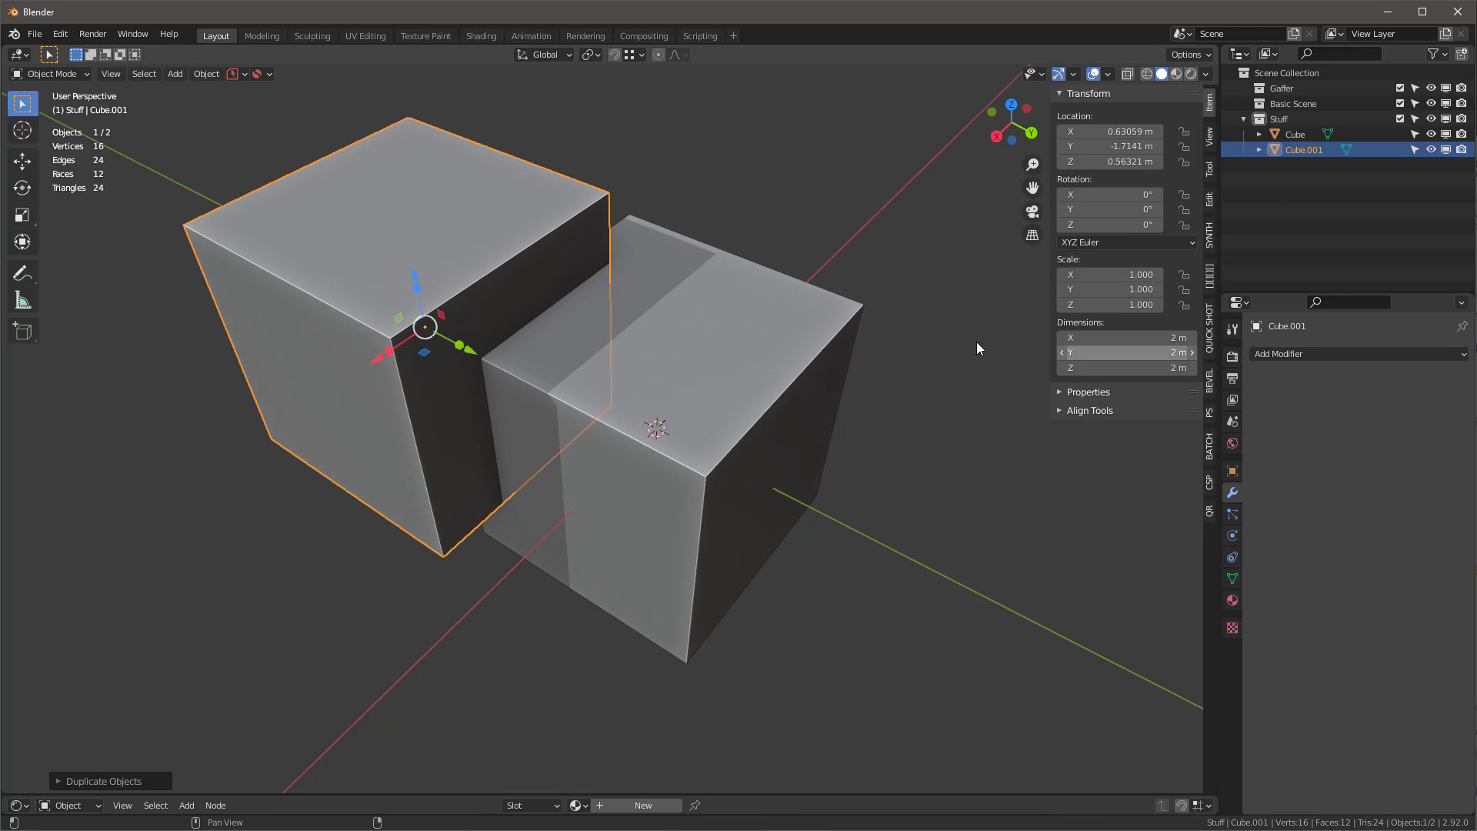
shift+click(840, 313)
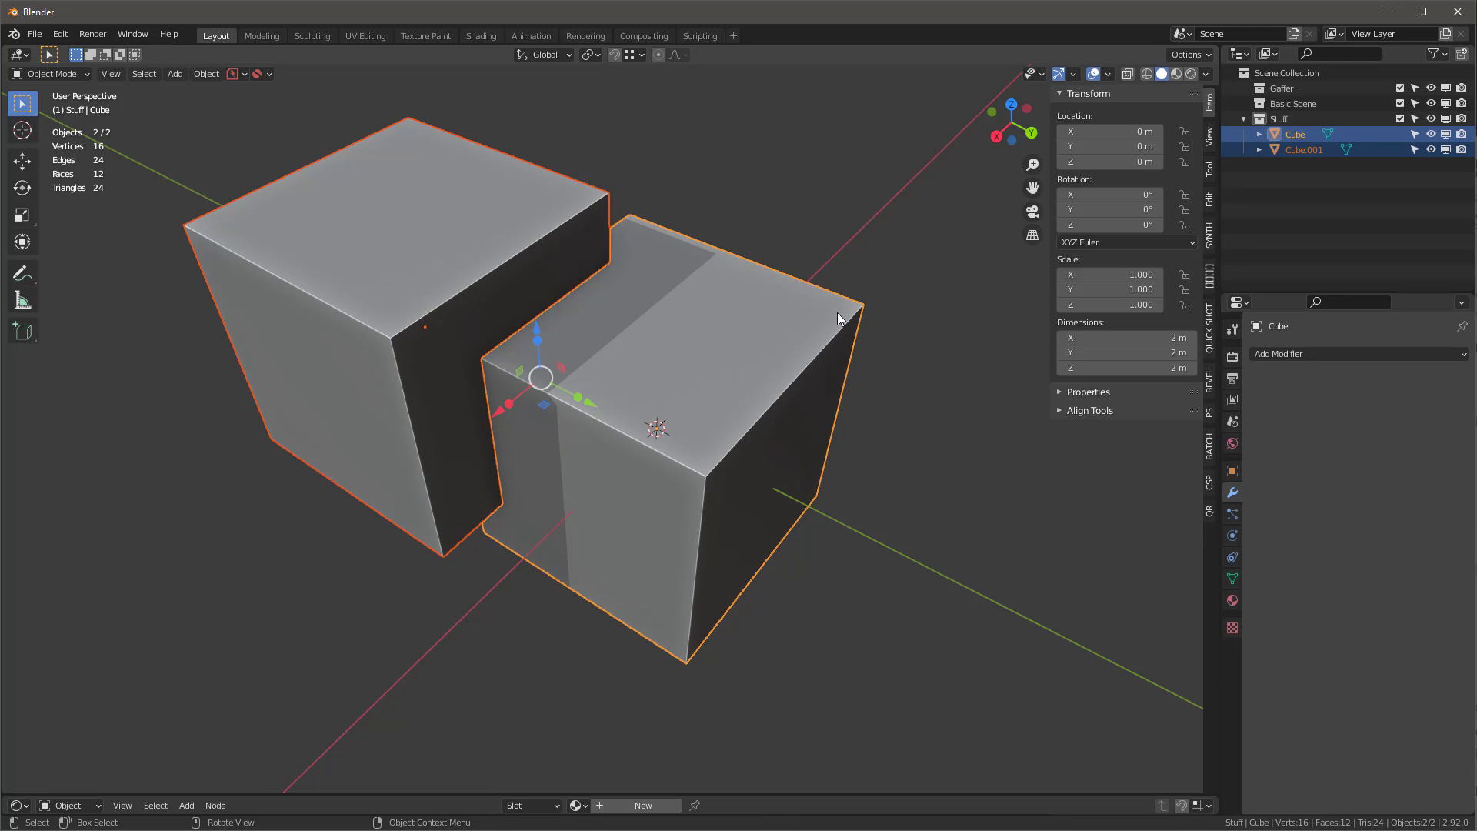
key(ctrl+KP_Subtract)
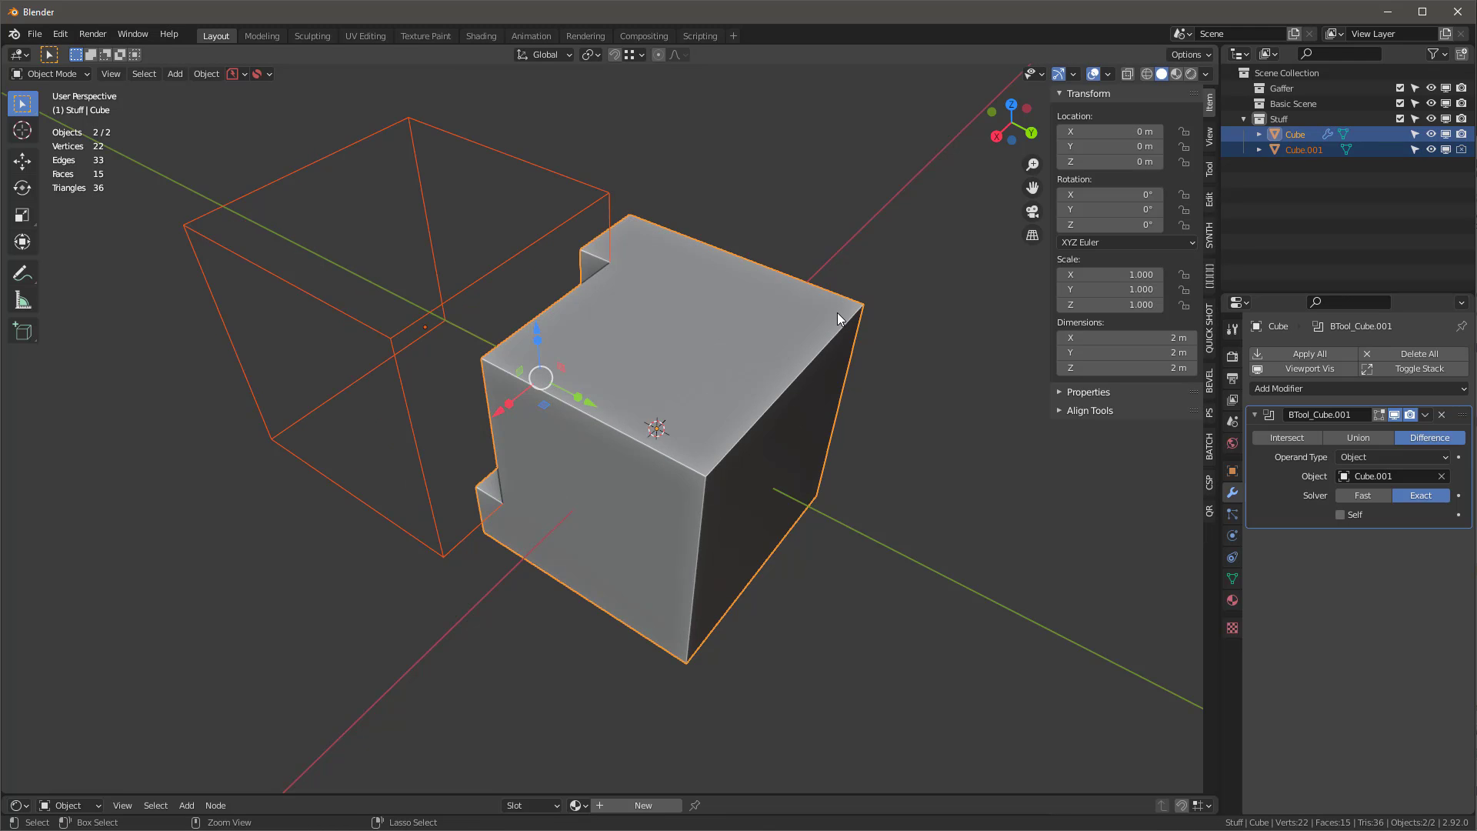
Step: Examine the object visibility and ray visibility settings of the cutter Cube.001
click(599, 207)
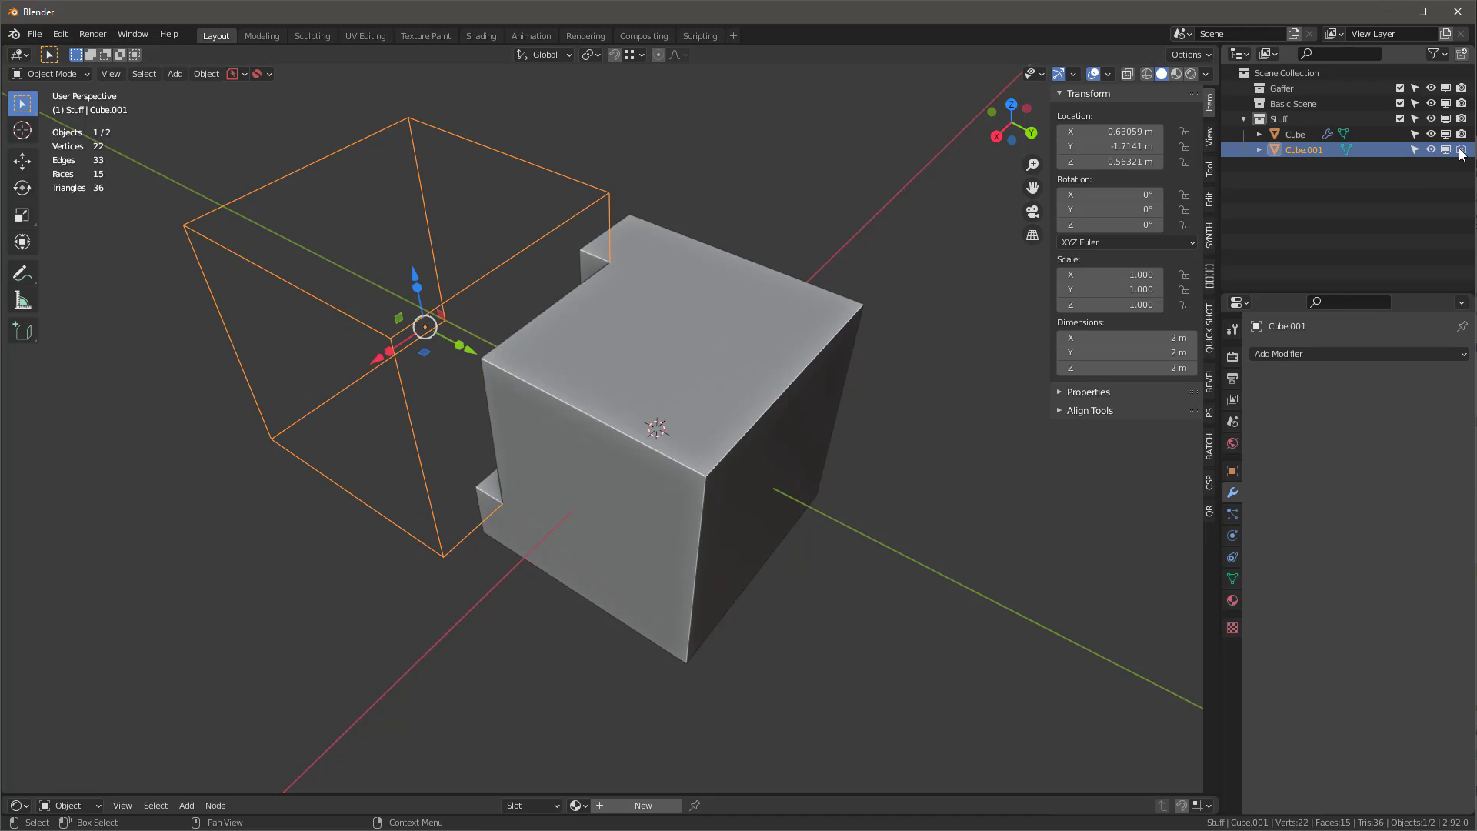
click(1232, 471)
click(1252, 703)
scroll(1299, 644, down, 5)
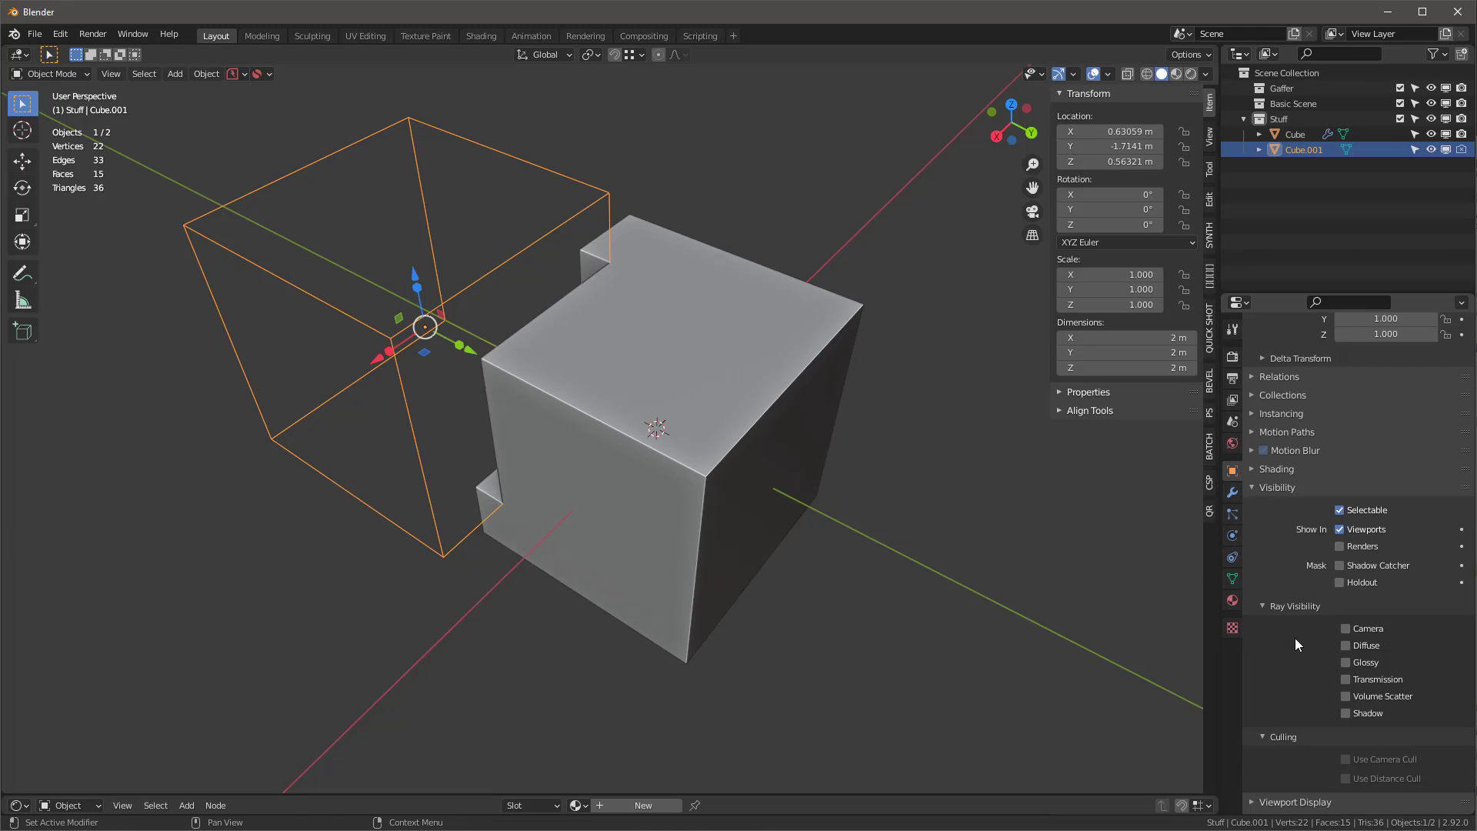
click(1345, 629)
mouse_move(1348, 633)
mouse_down()
mouse_move(1346, 714)
mouse_move(1348, 628)
mouse_up()
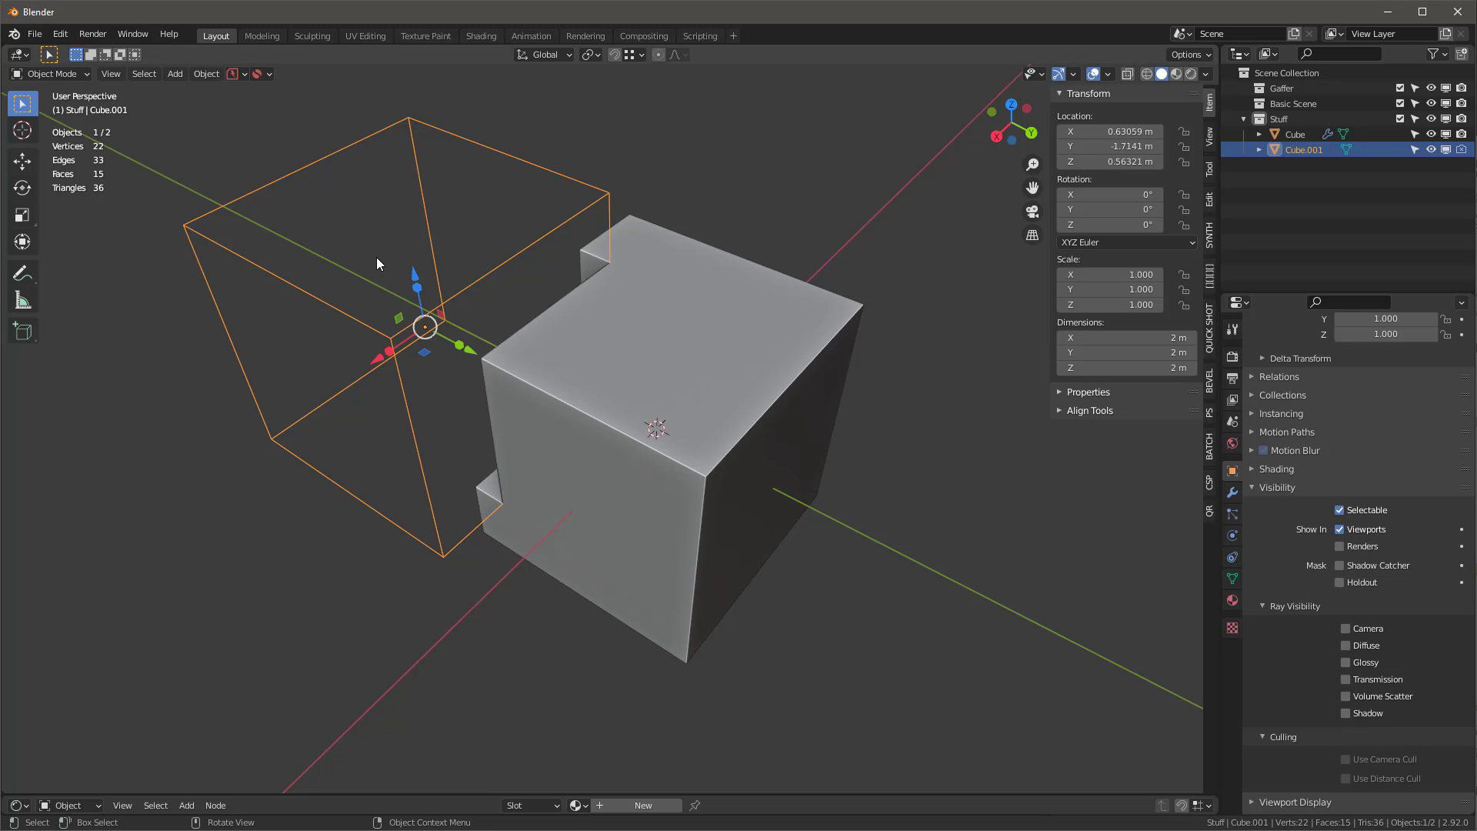
Step: Set Cube.001 to display as Solid in the viewport, and enable its render visibility and all ray visibility options
middle_drag(607, 301, 661, 323)
scroll(1339, 532, down, 1)
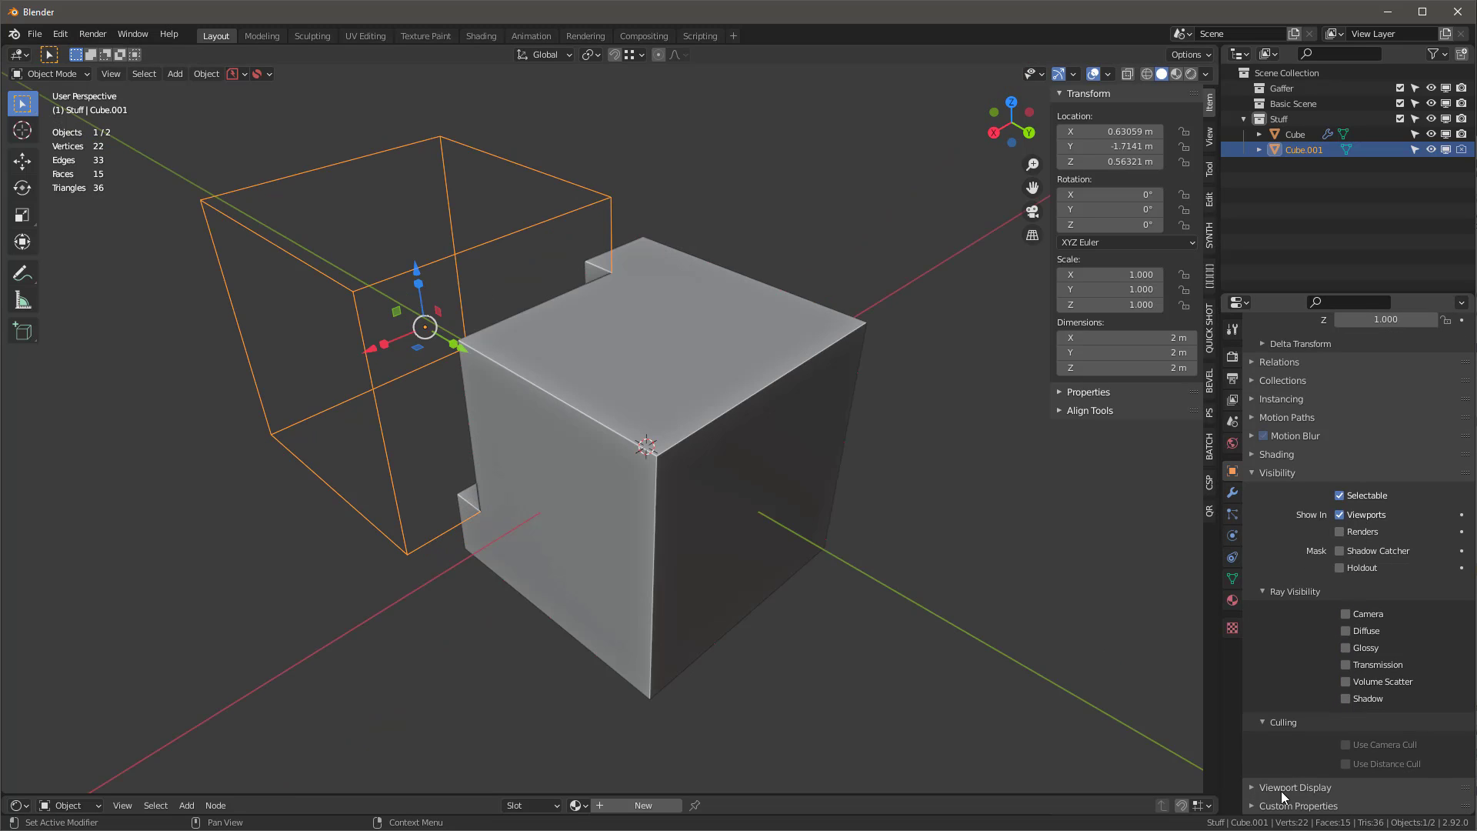
click(1256, 789)
scroll(1340, 634, down, 5)
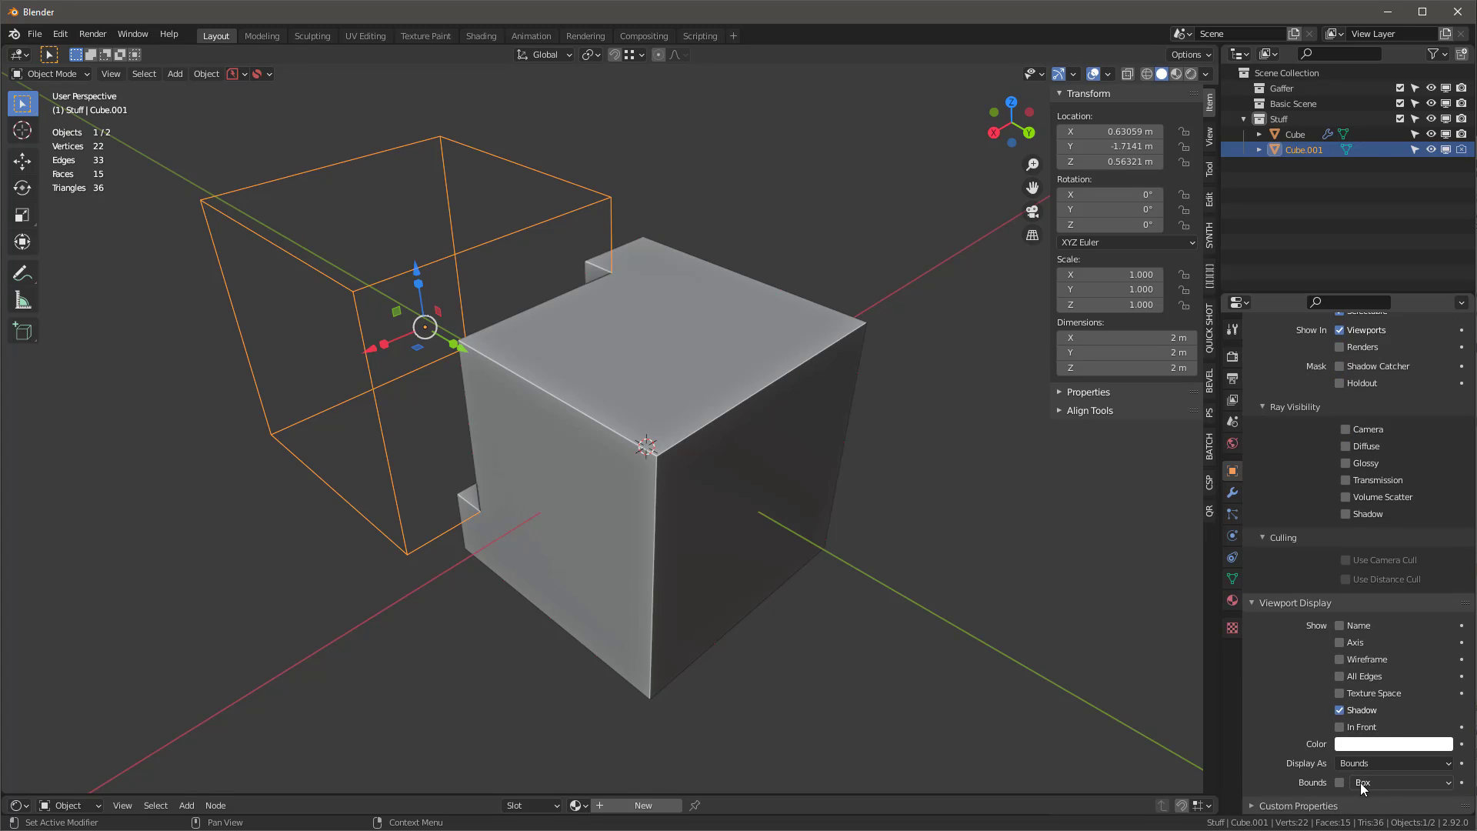
click(1362, 763)
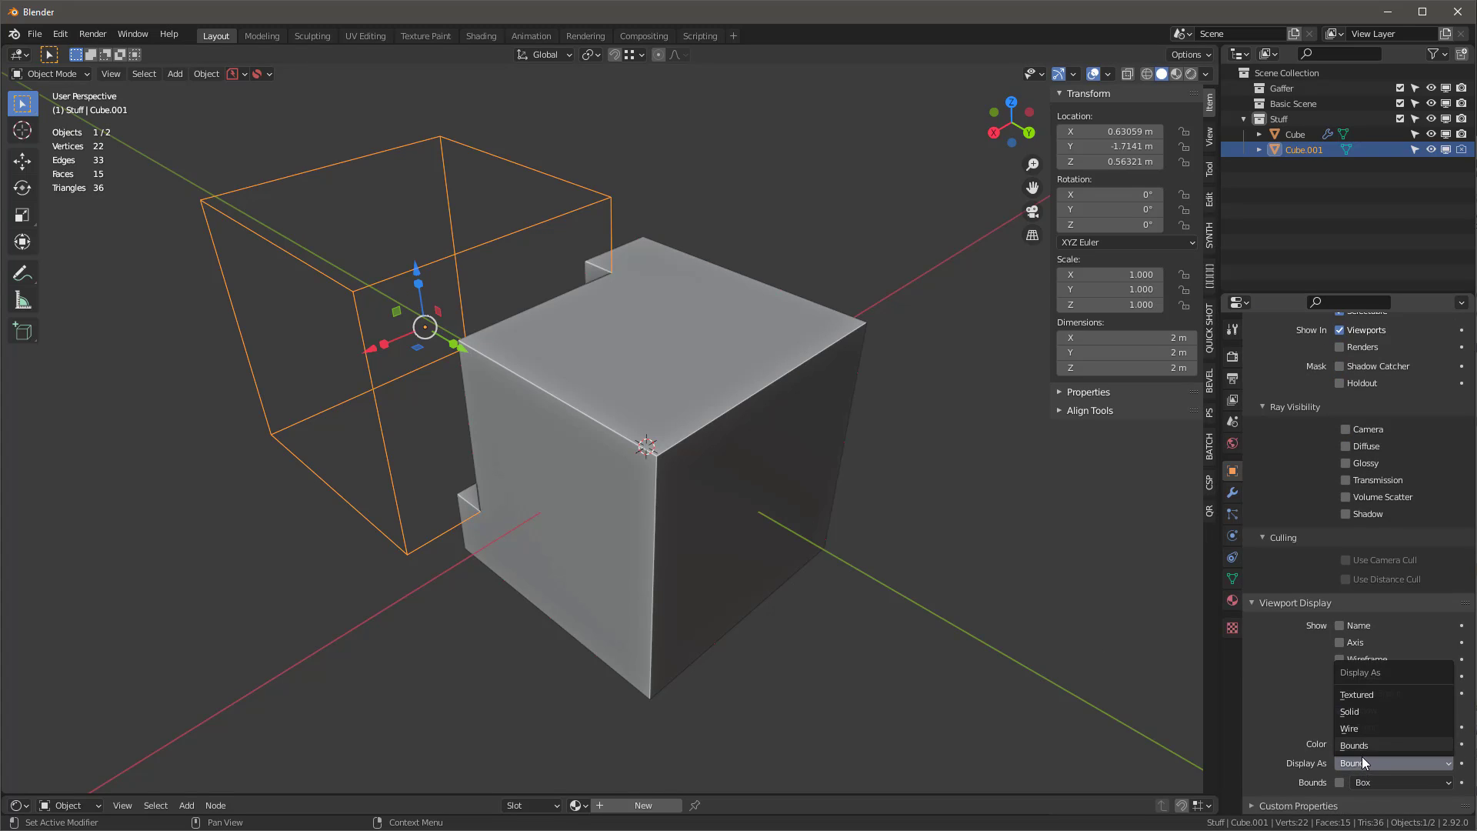
click(1361, 710)
scroll(1350, 522, up, 3)
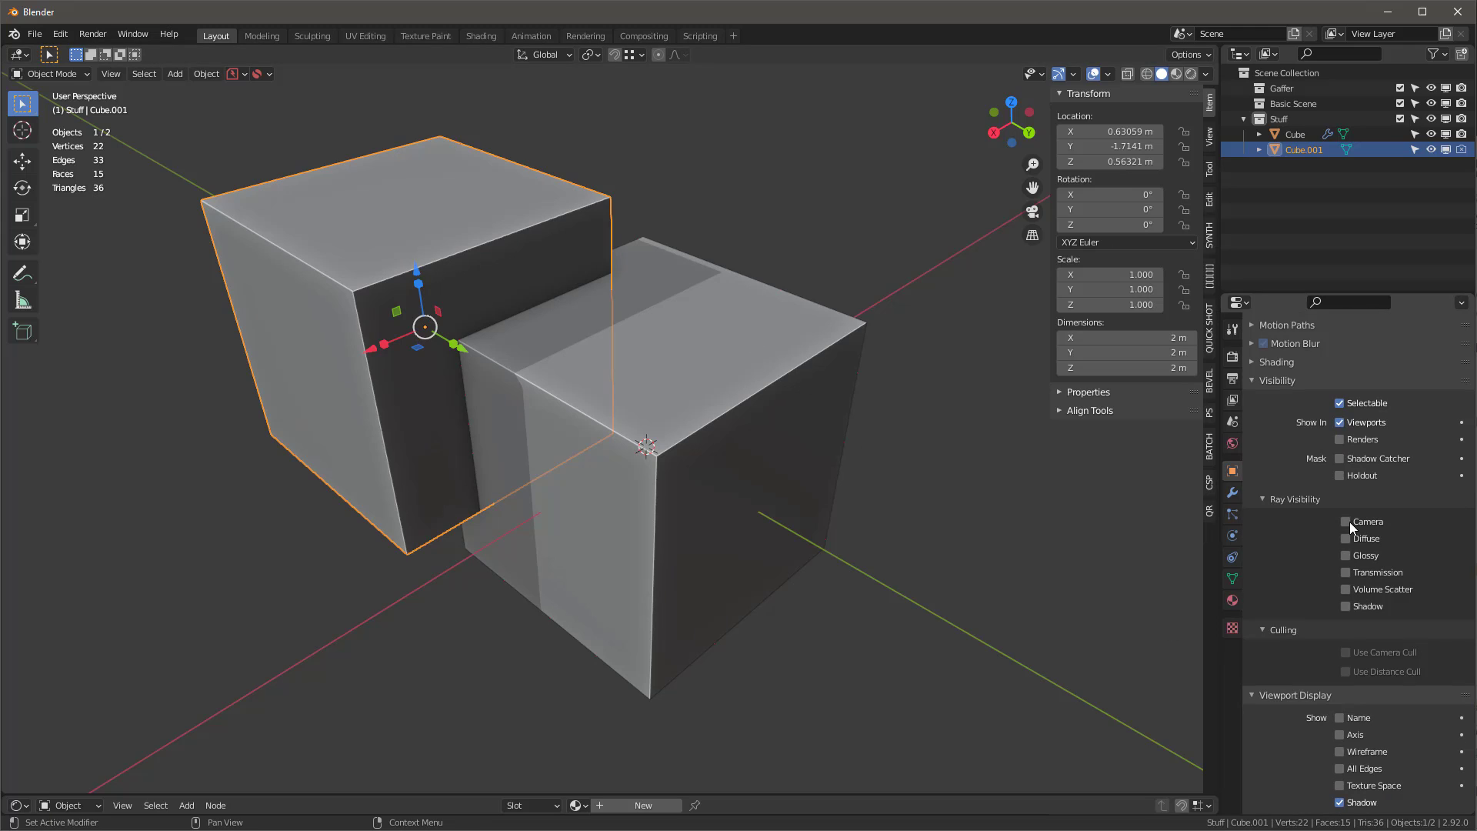
click(1339, 439)
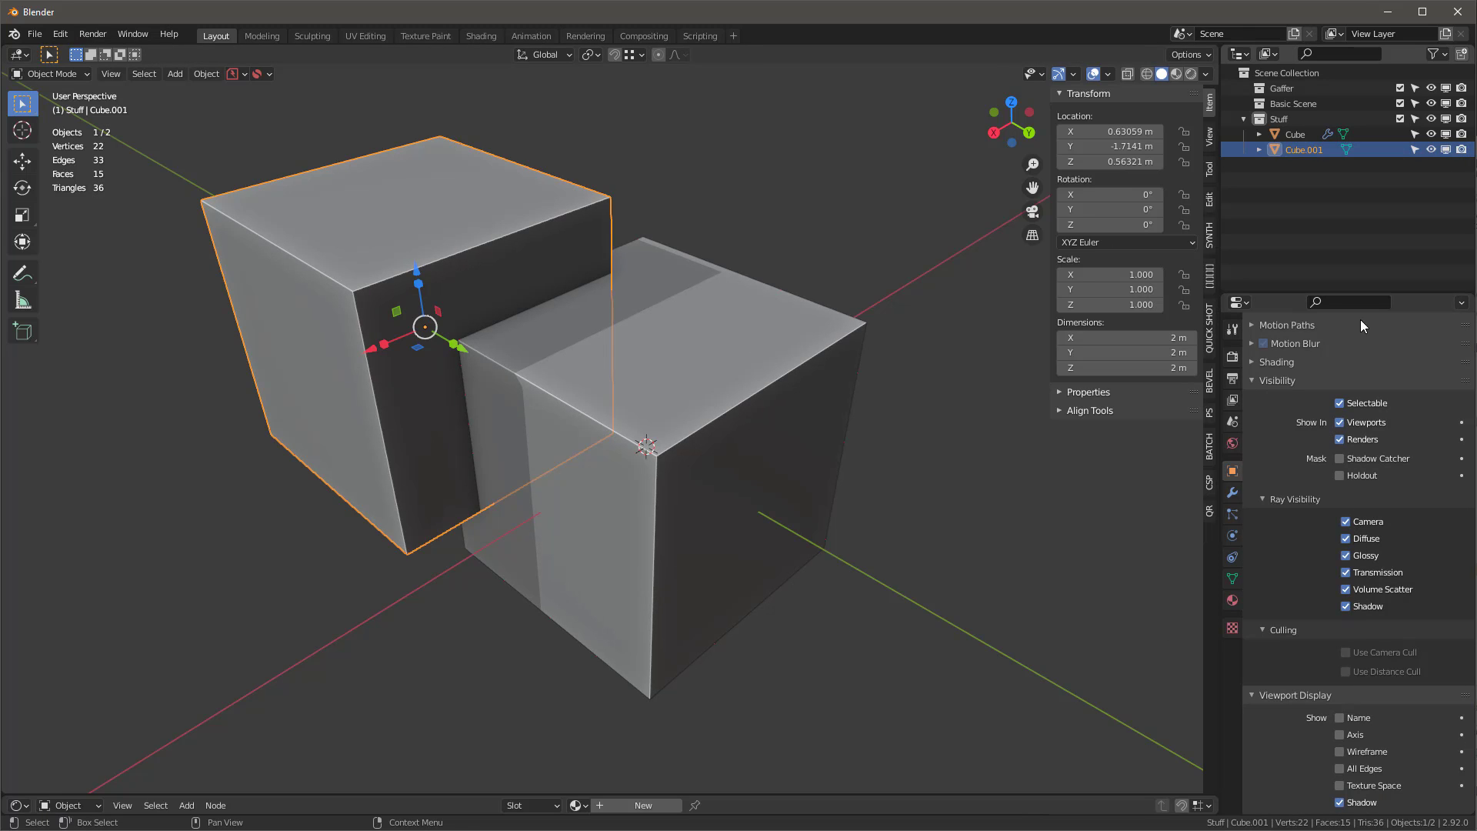
Step: Select the original cube and remove its Difference Boolean modifier
click(745, 376)
click(1233, 493)
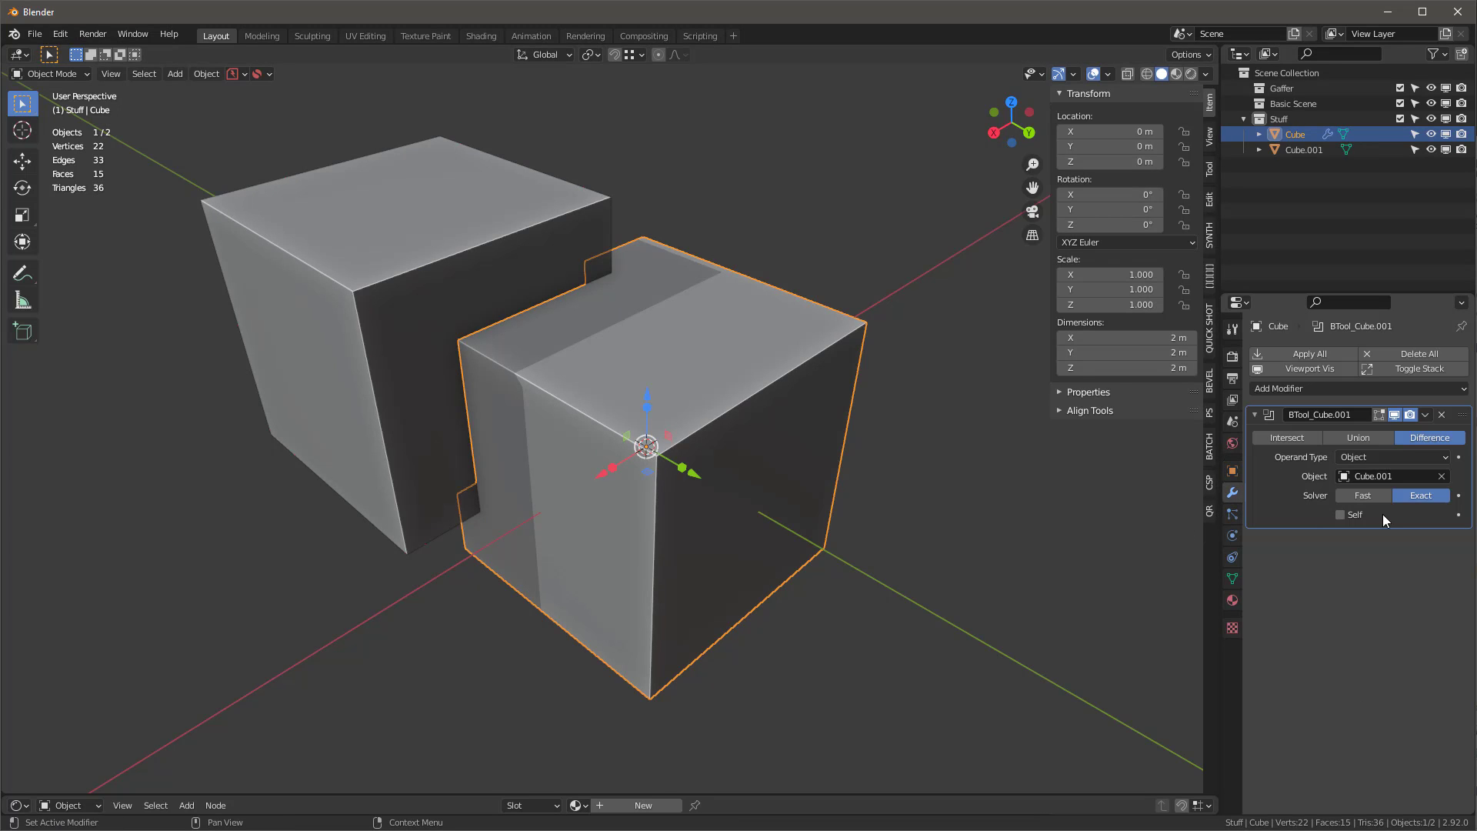
click(1441, 415)
middle_drag(584, 431, 619, 433)
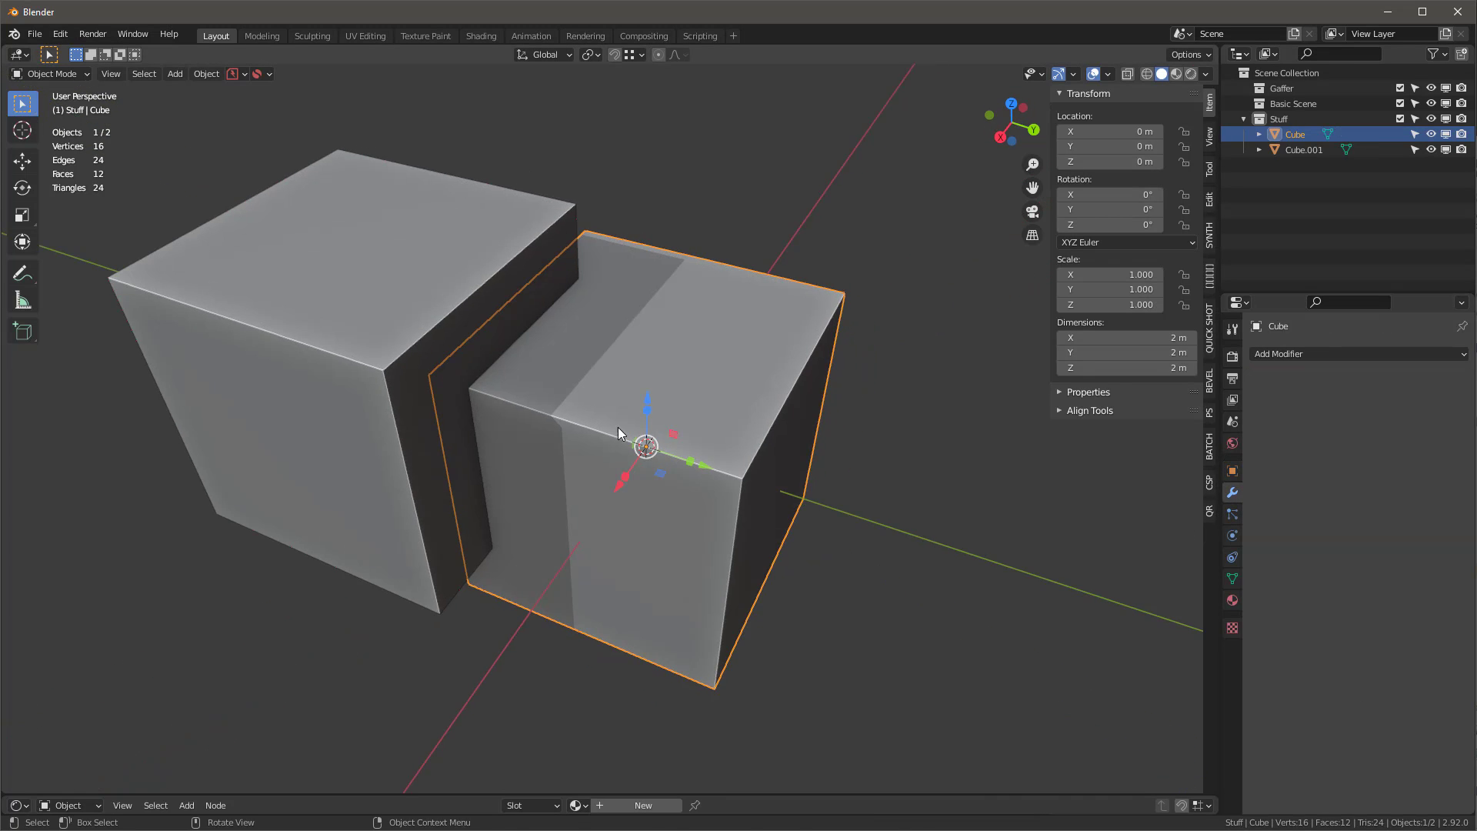
Step: Reposition the duplicate Cube.001 and delete it from the scene
click(548, 350)
key(g)
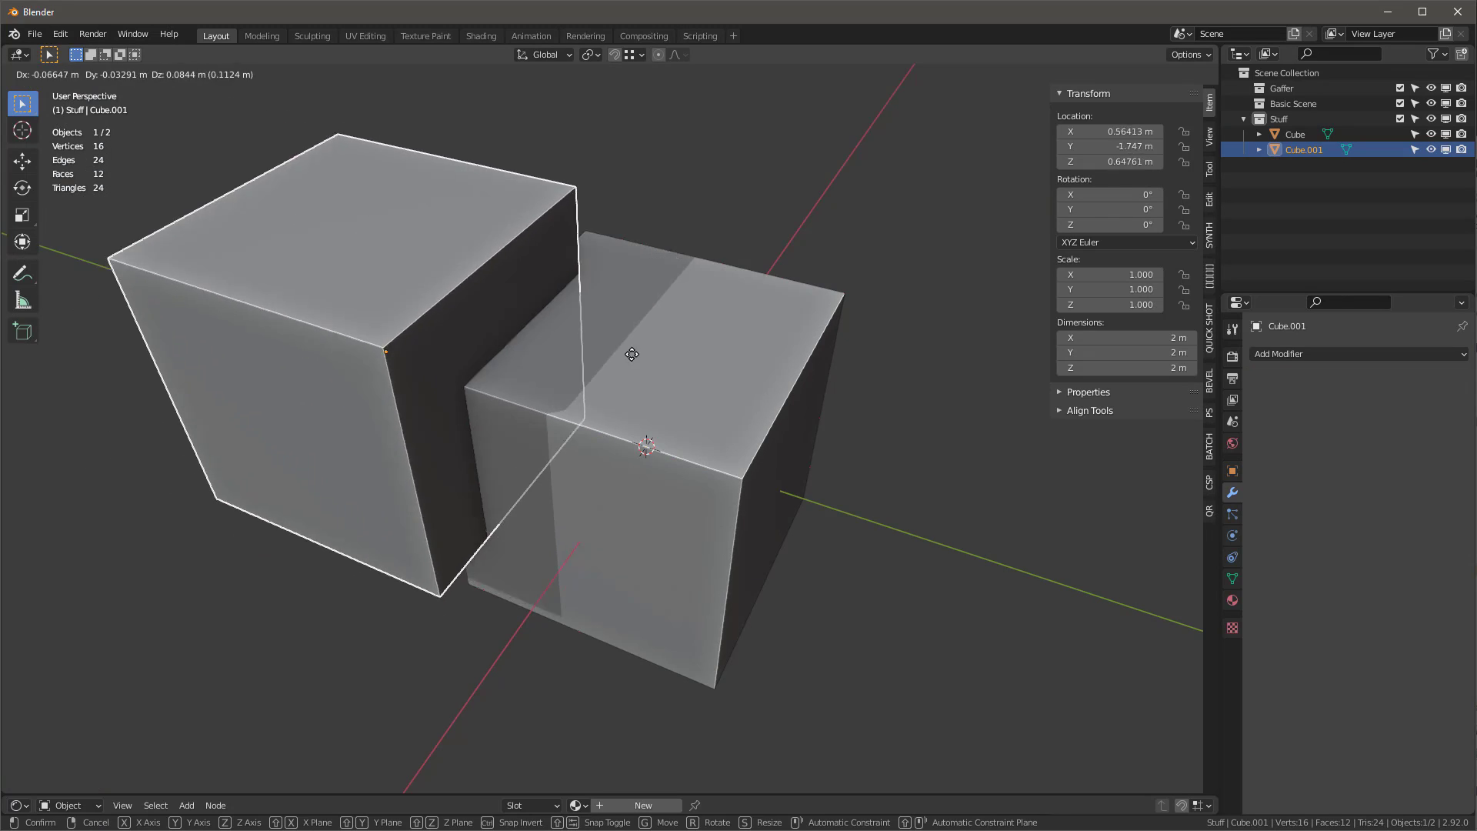
click(683, 356)
middle_drag(682, 356, 820, 399)
key(x)
click(544, 290)
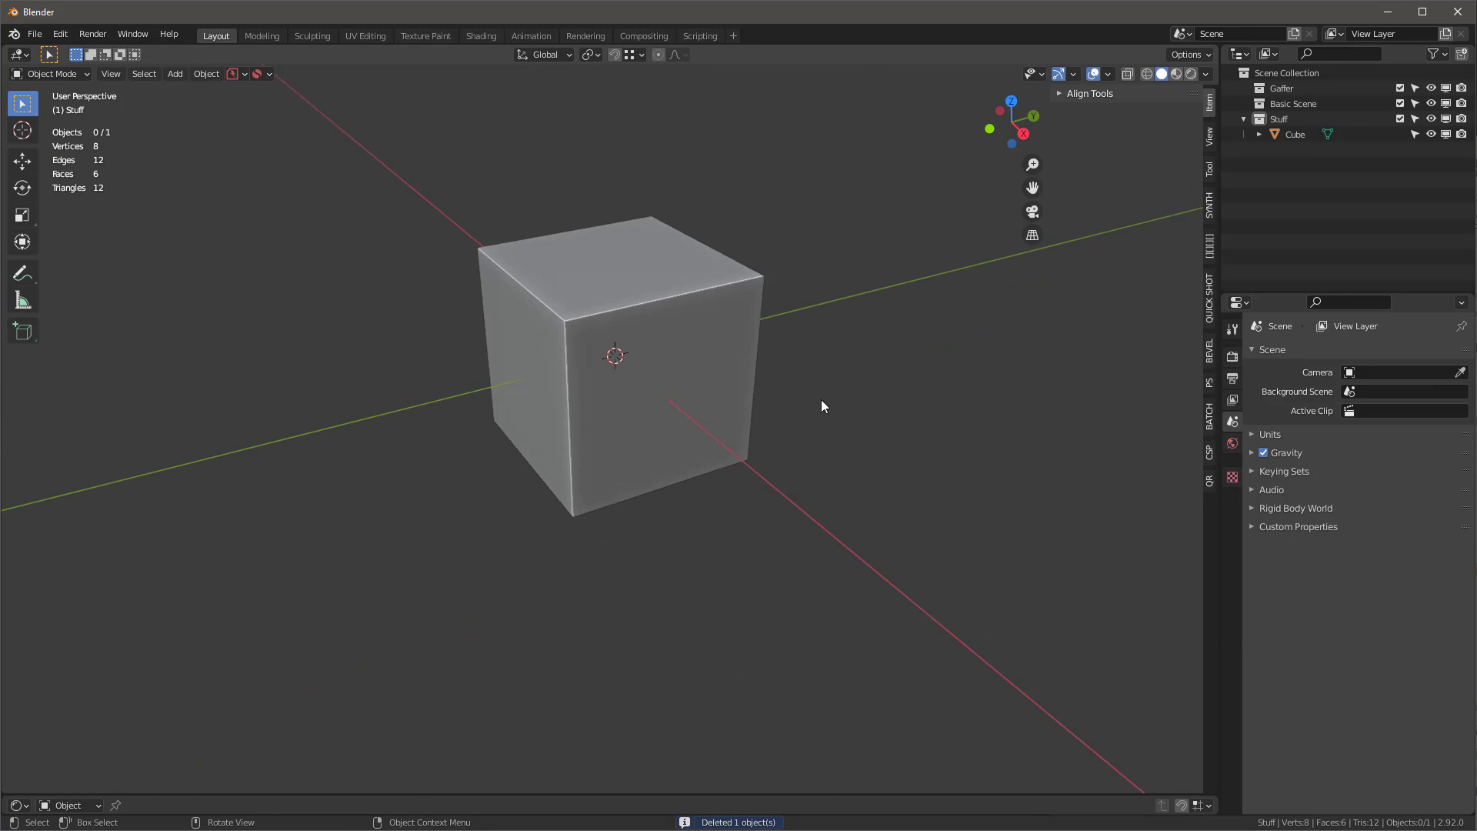
Step: Duplicate the original cube and offset the copy exactly 2 m along the Y axis
click(575, 263)
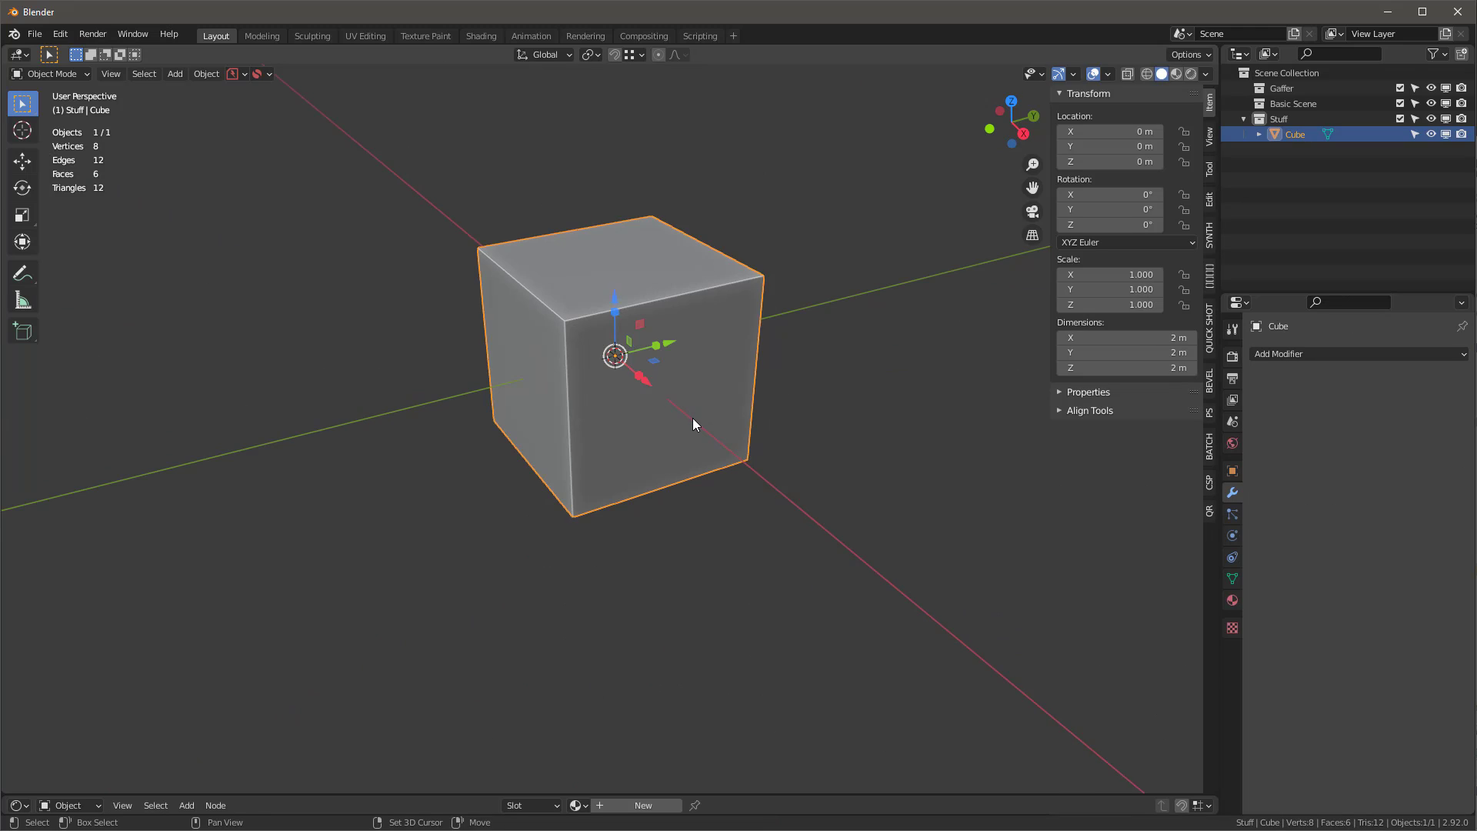
key(shift+d)
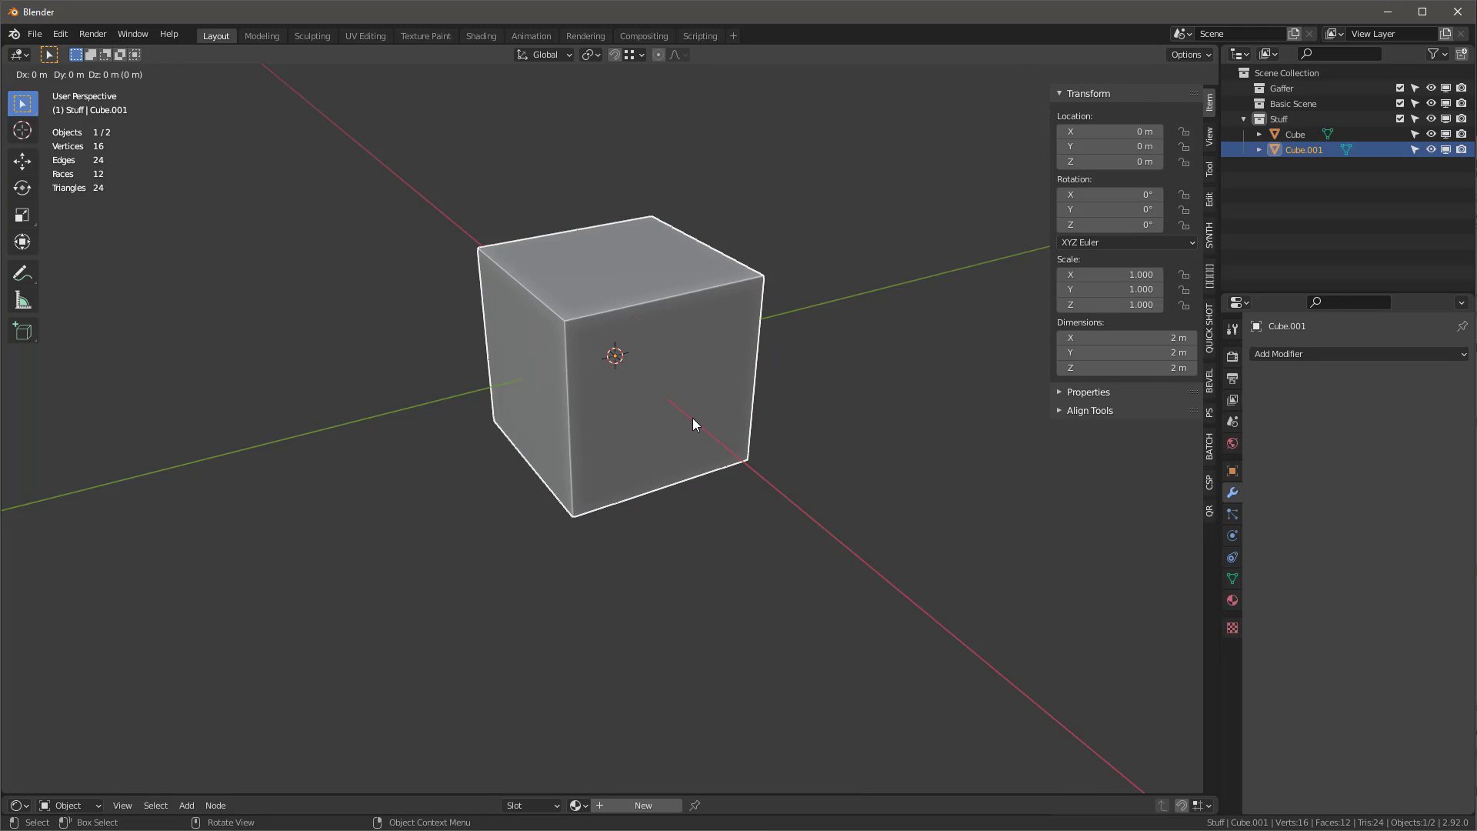
key(y)
key(2)
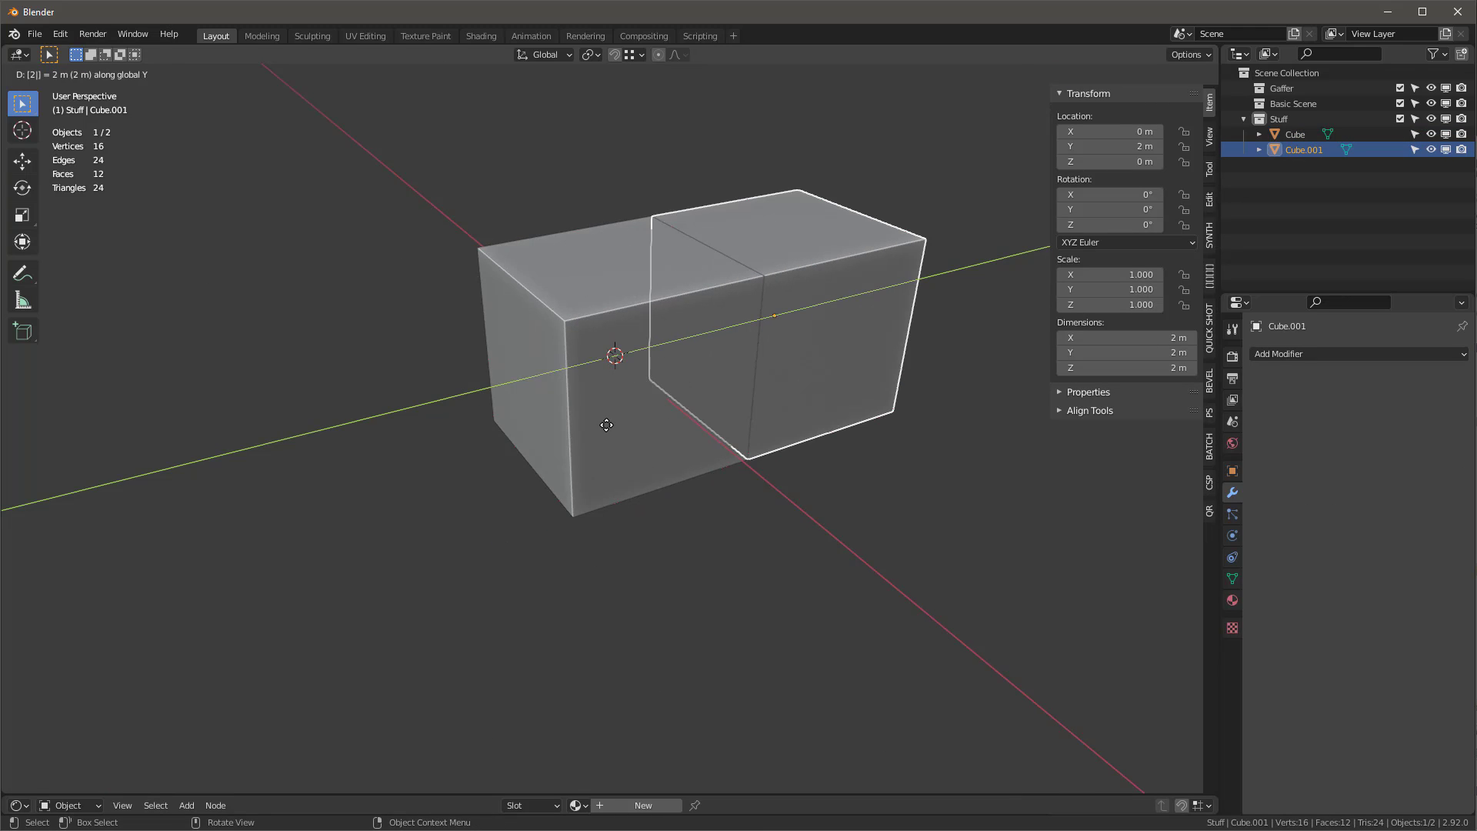
key(Return)
scroll(827, 339, up, 2)
middle_drag(828, 339, 646, 481)
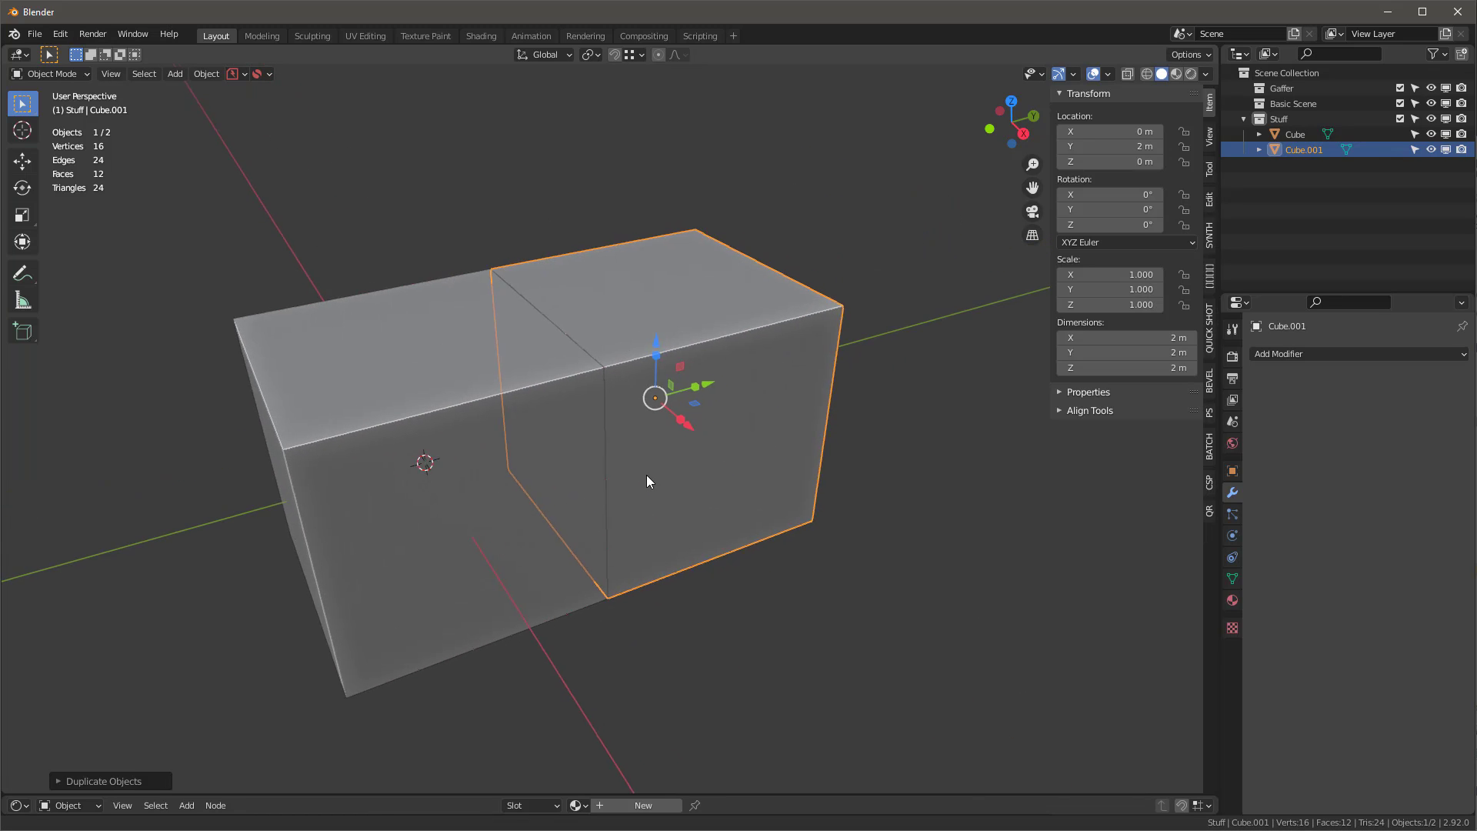
Step: Move Cube.001 along the X axis to about 0.87 m, and select both cubes with the original active
scroll(881, 227, up, 2)
click(882, 222)
click(652, 479)
click(525, 499)
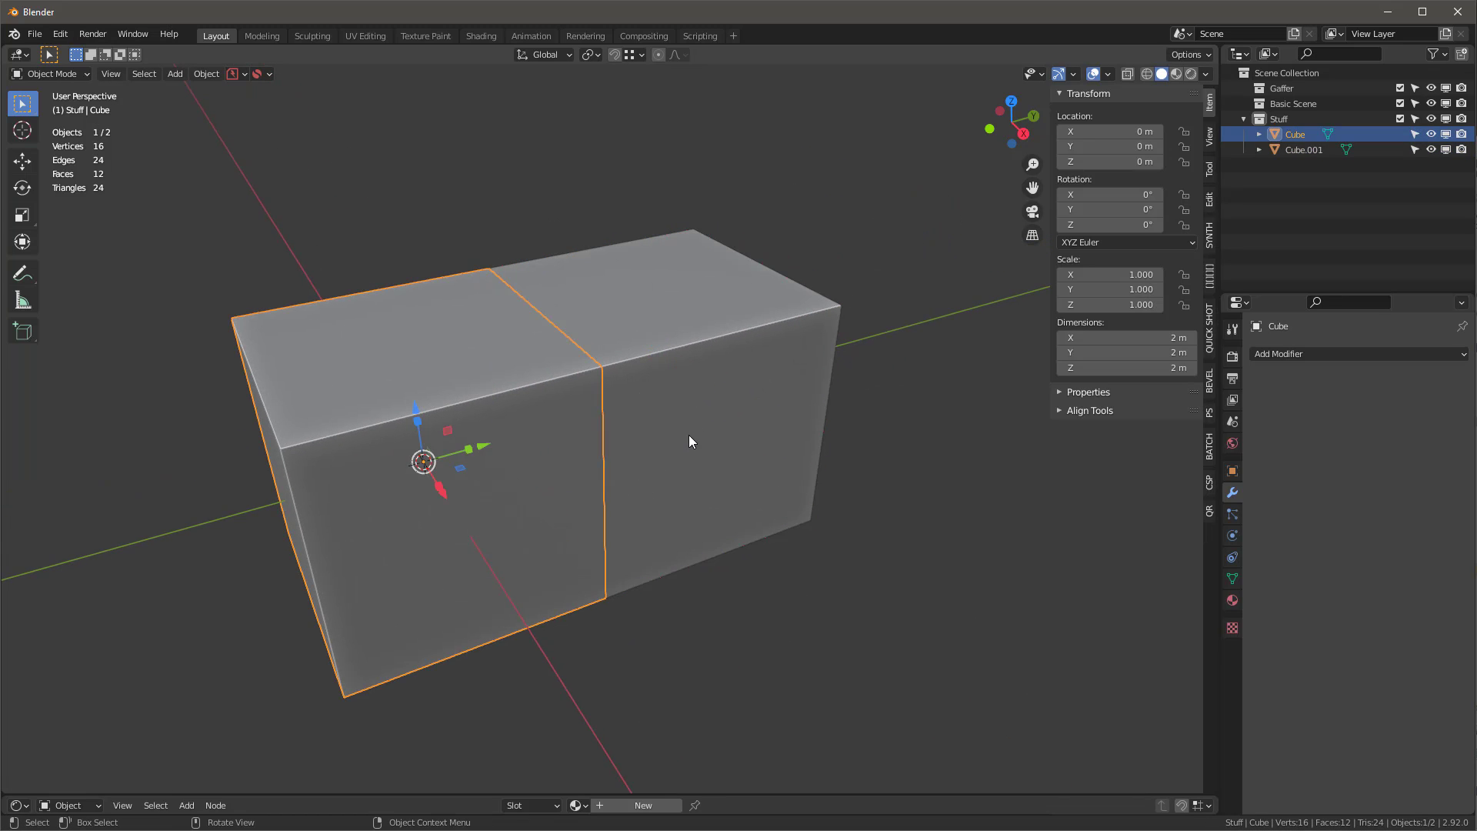
click(675, 437)
key(g)
key(x)
click(729, 495)
scroll(647, 483, down, 2)
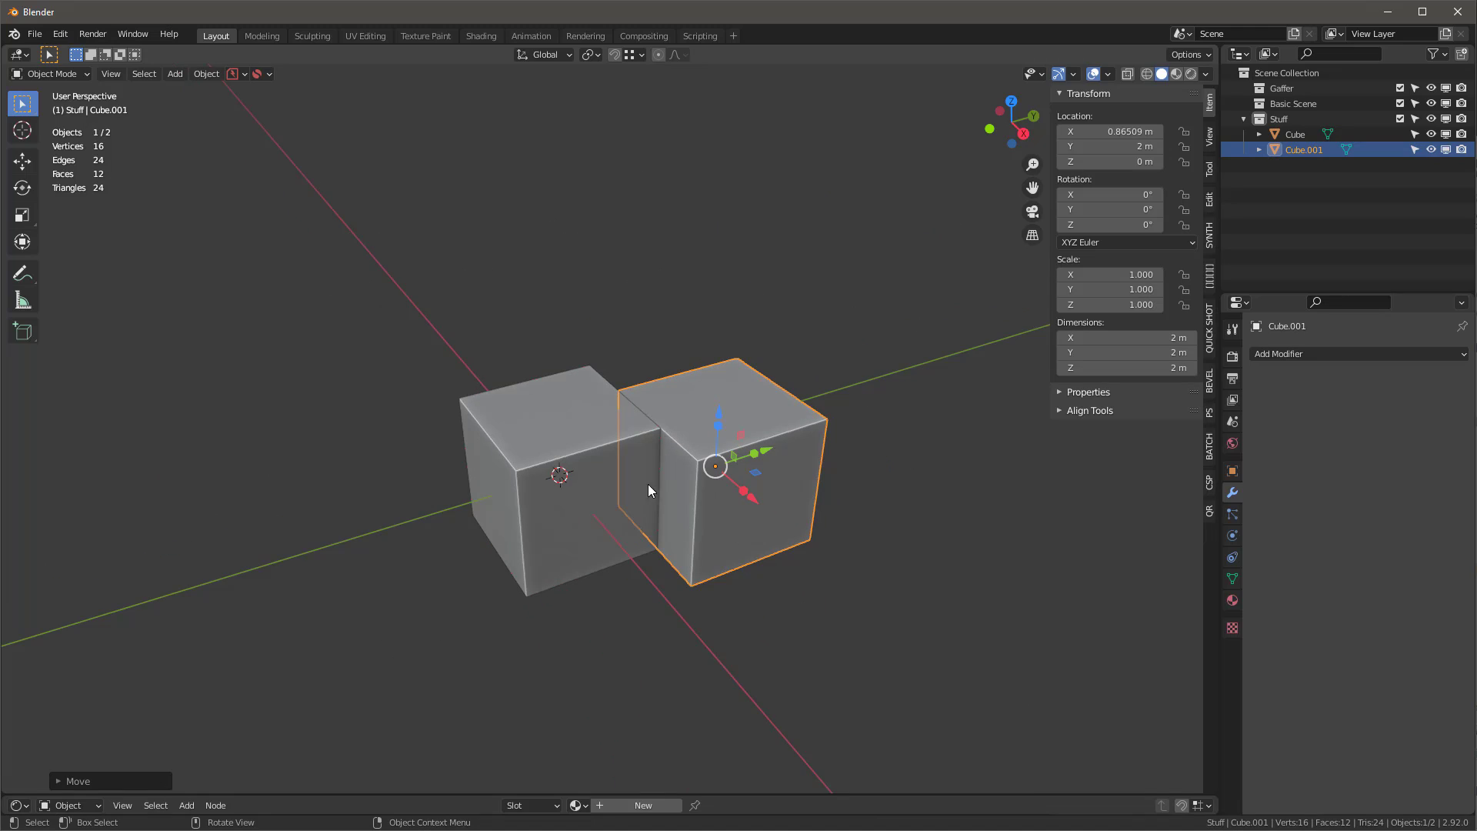
shift+click(559, 430)
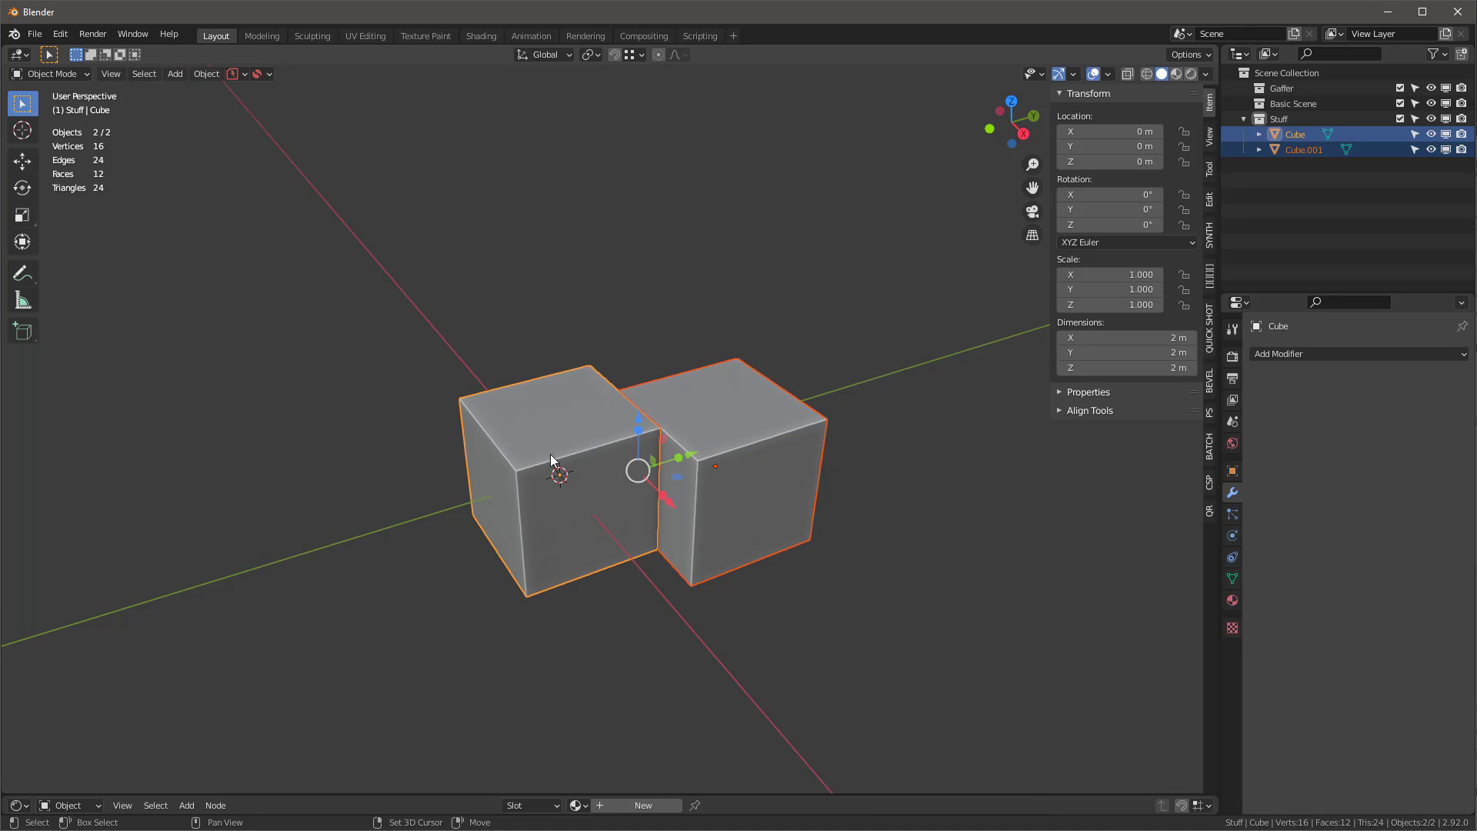
Step: Join Cube.001 to the original cube with a Bool Tool Union, and briefly hide the original to check the cutter beneath
key(ctrl+KP_Add)
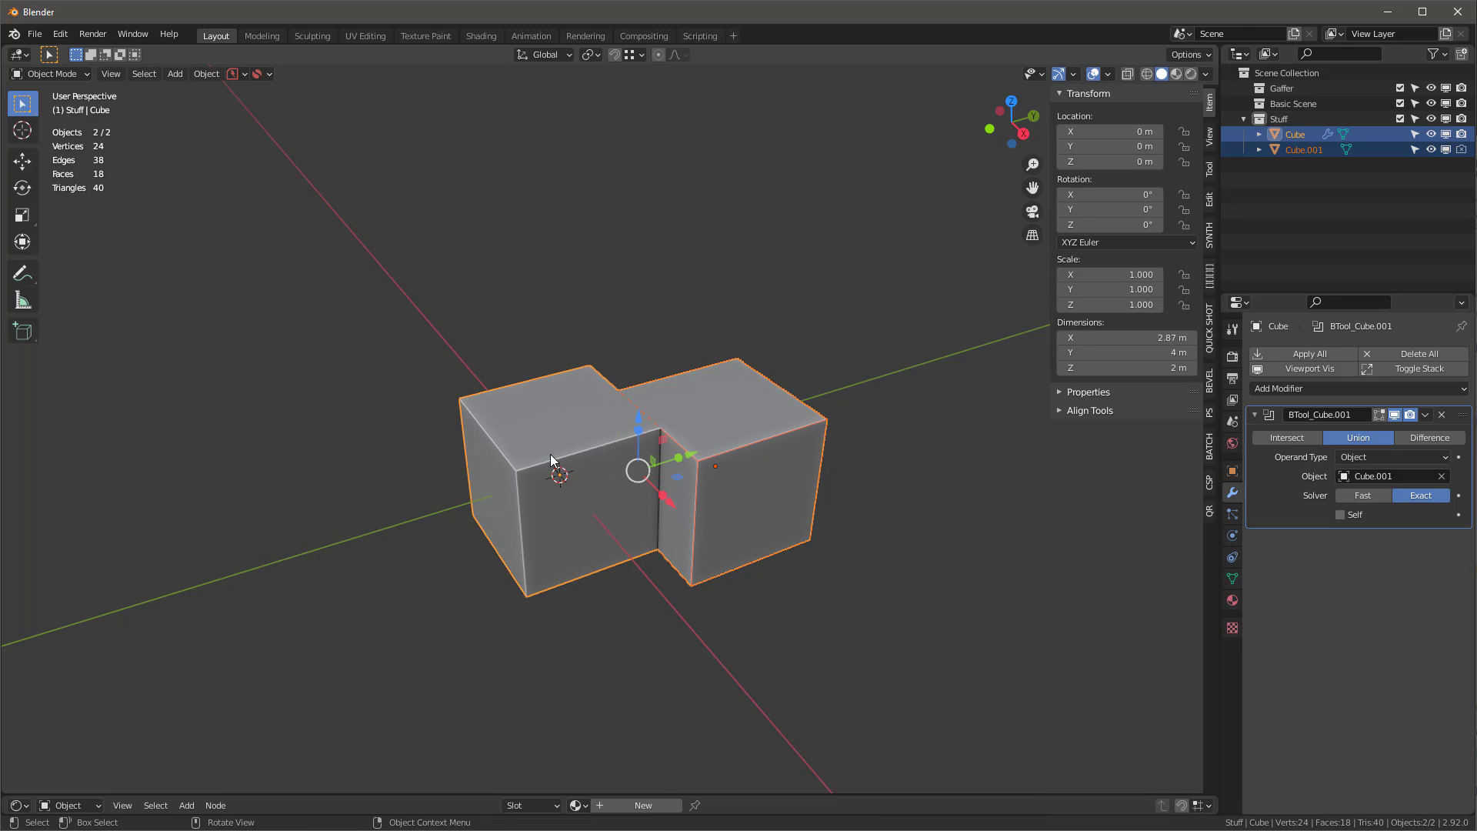
click(1271, 150)
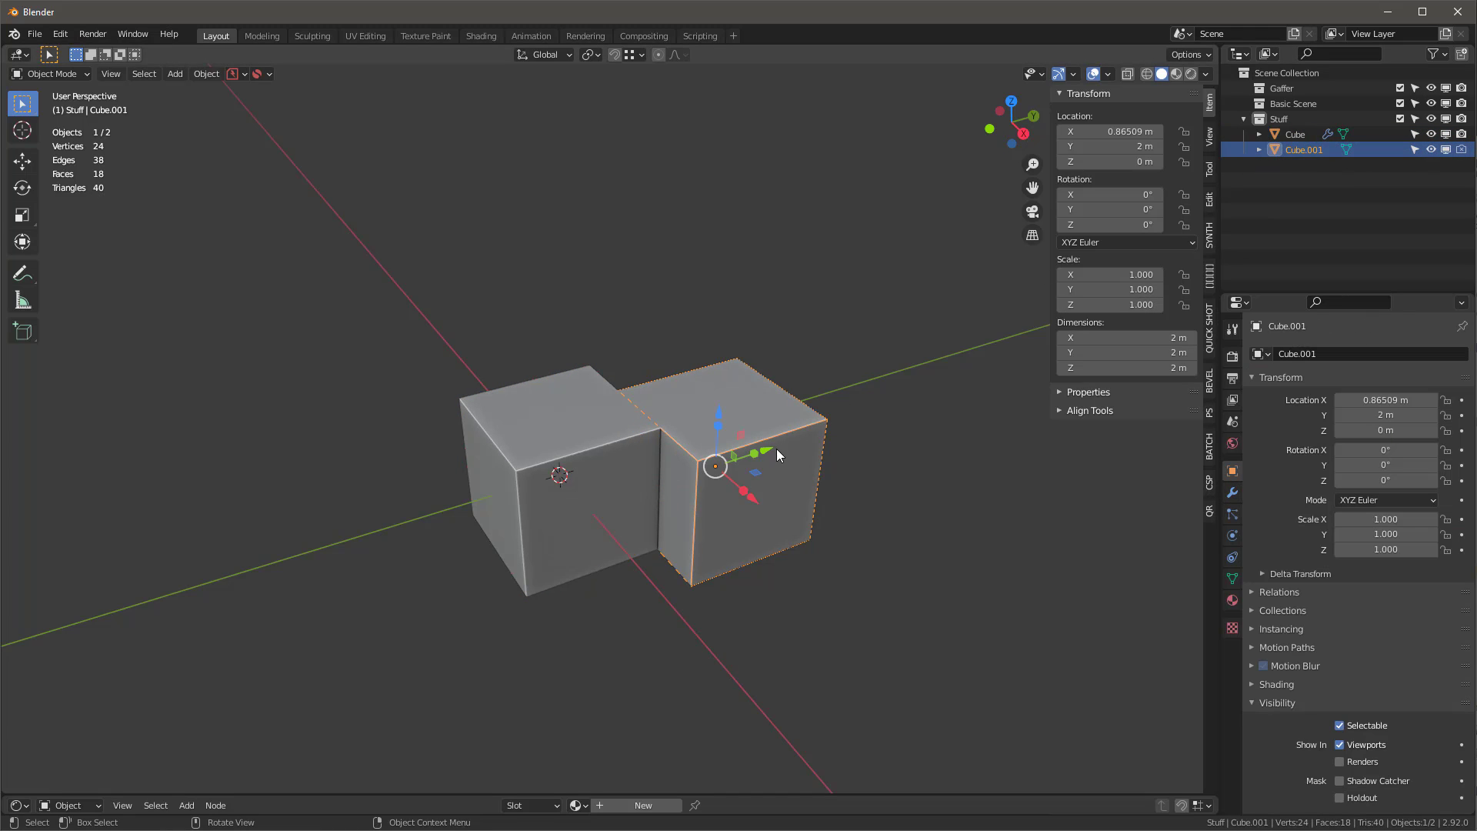
click(574, 445)
click(1430, 134)
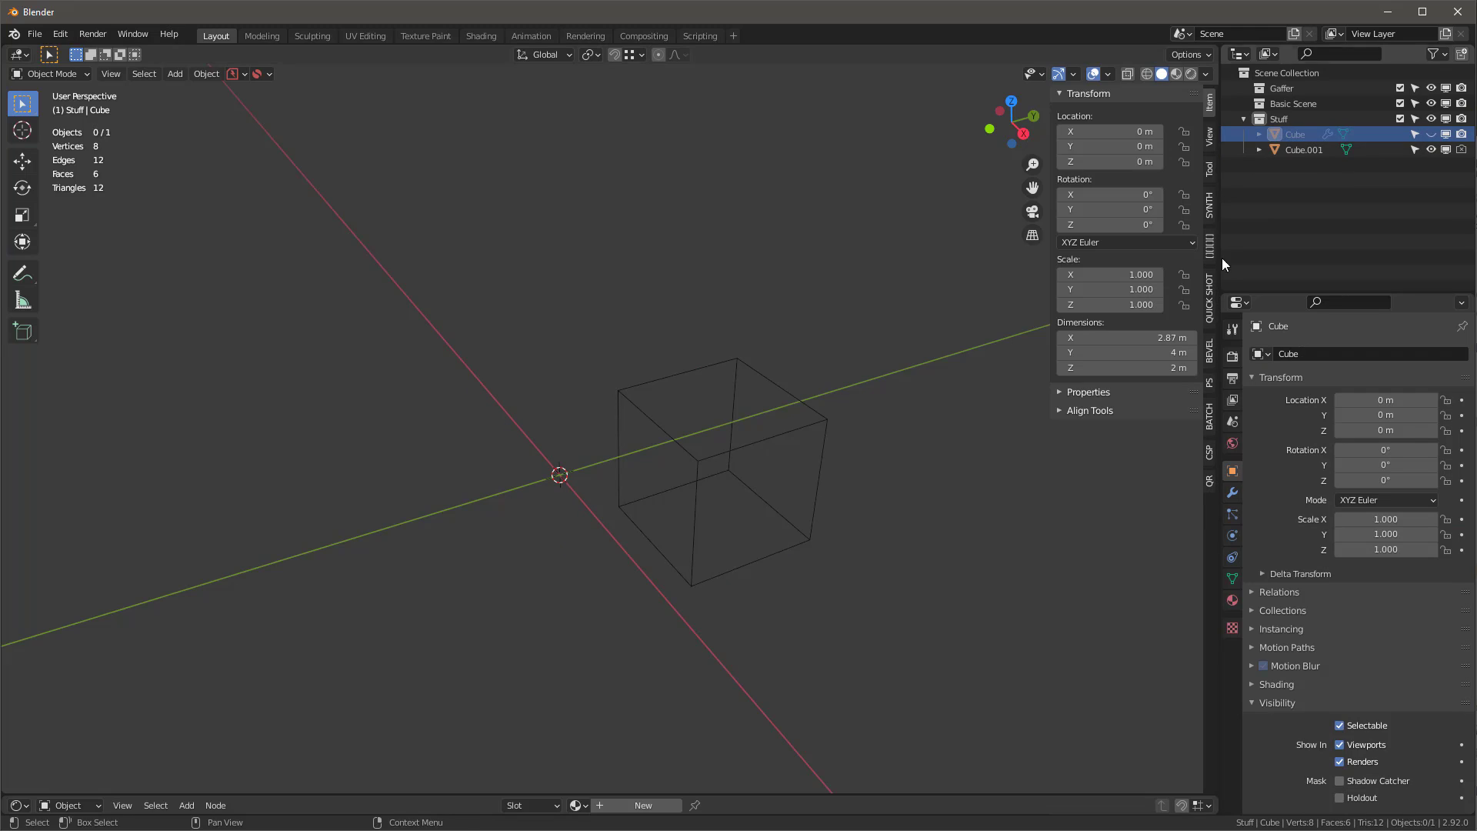
click(1429, 134)
click(637, 437)
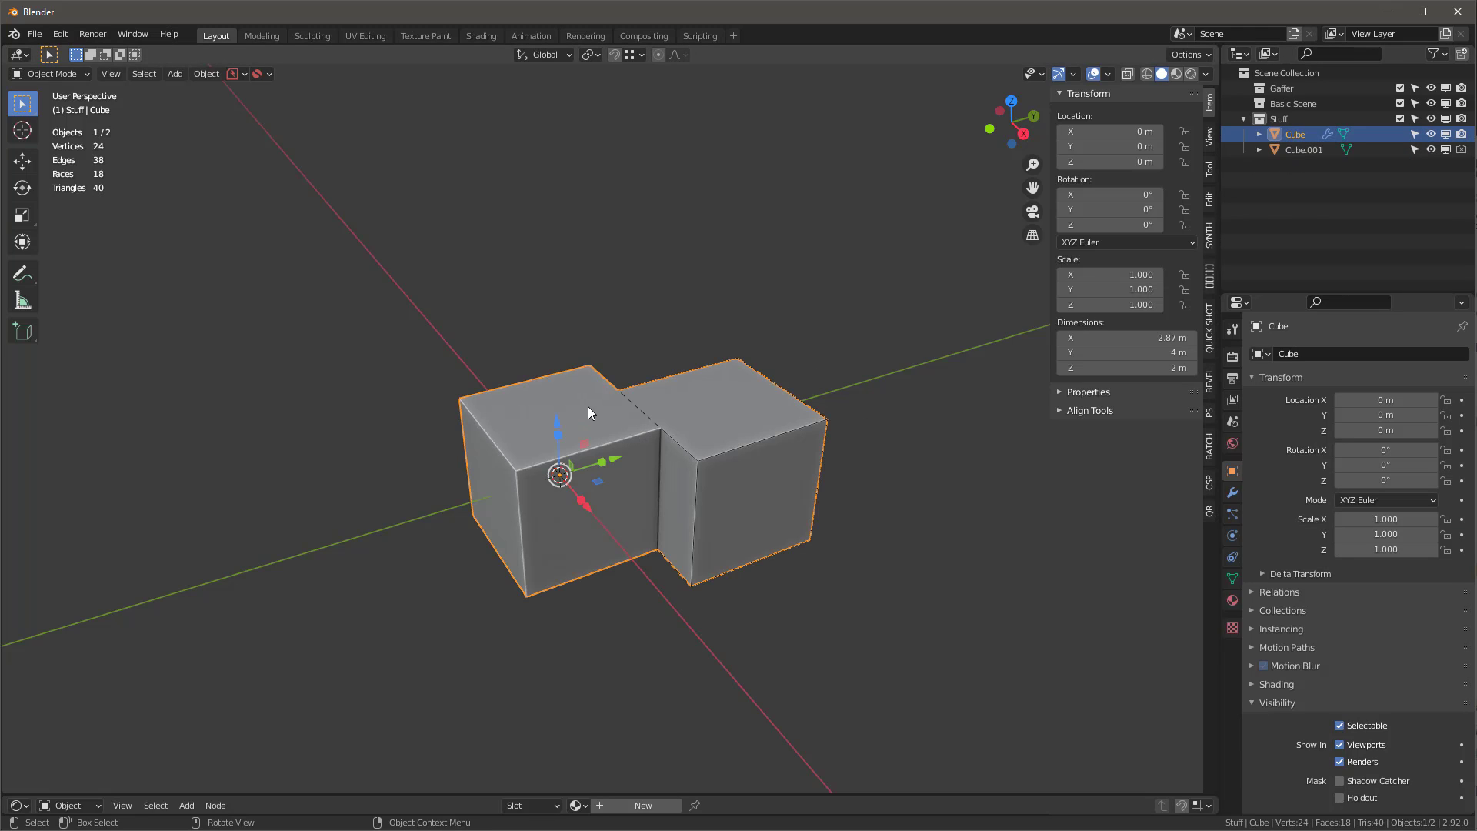
scroll(635, 458, up, 2)
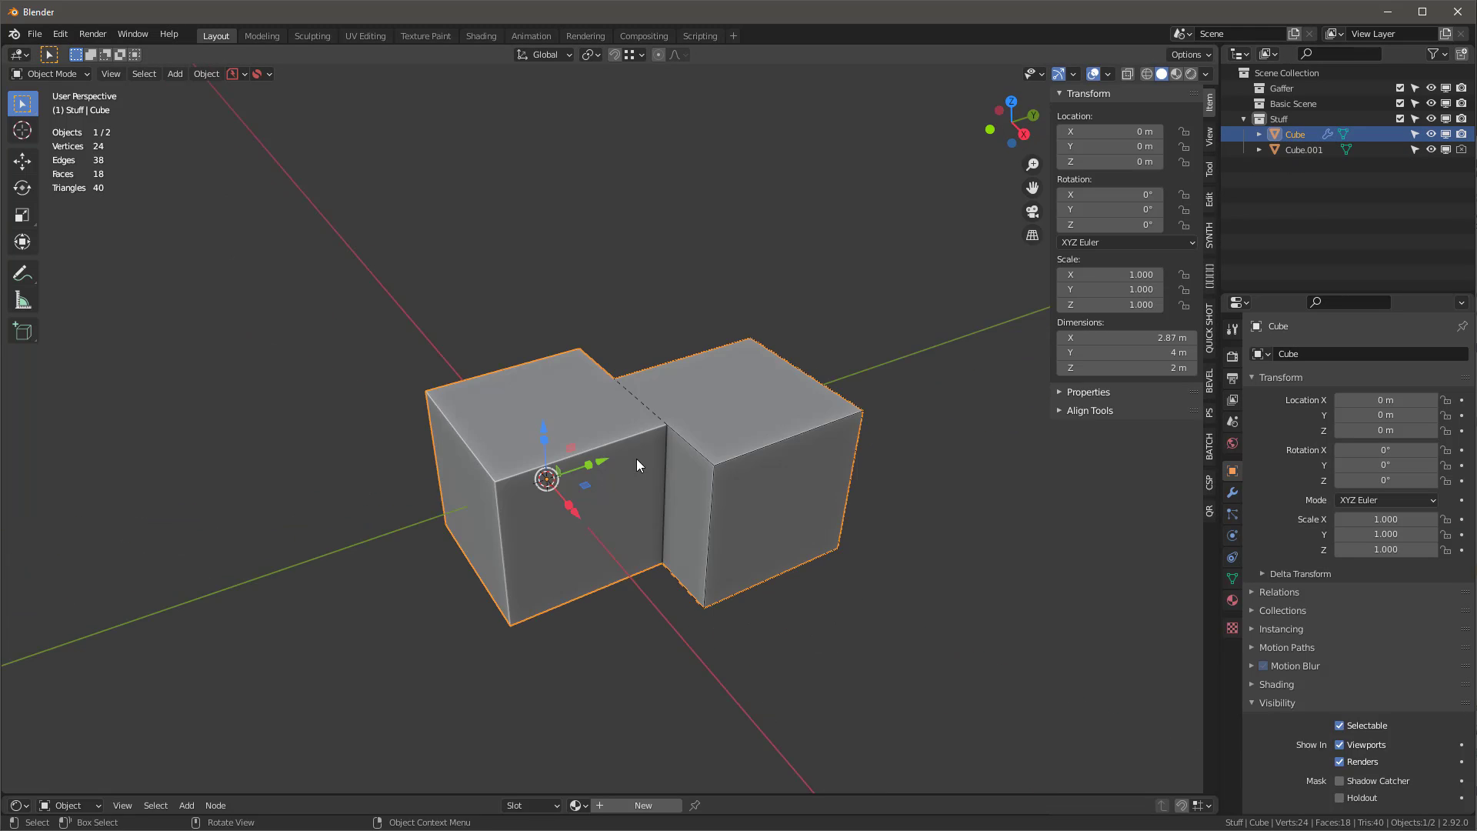
Step: Switch the original cube's Union Boolean to the Fast solver and apply the modifier
click(1233, 492)
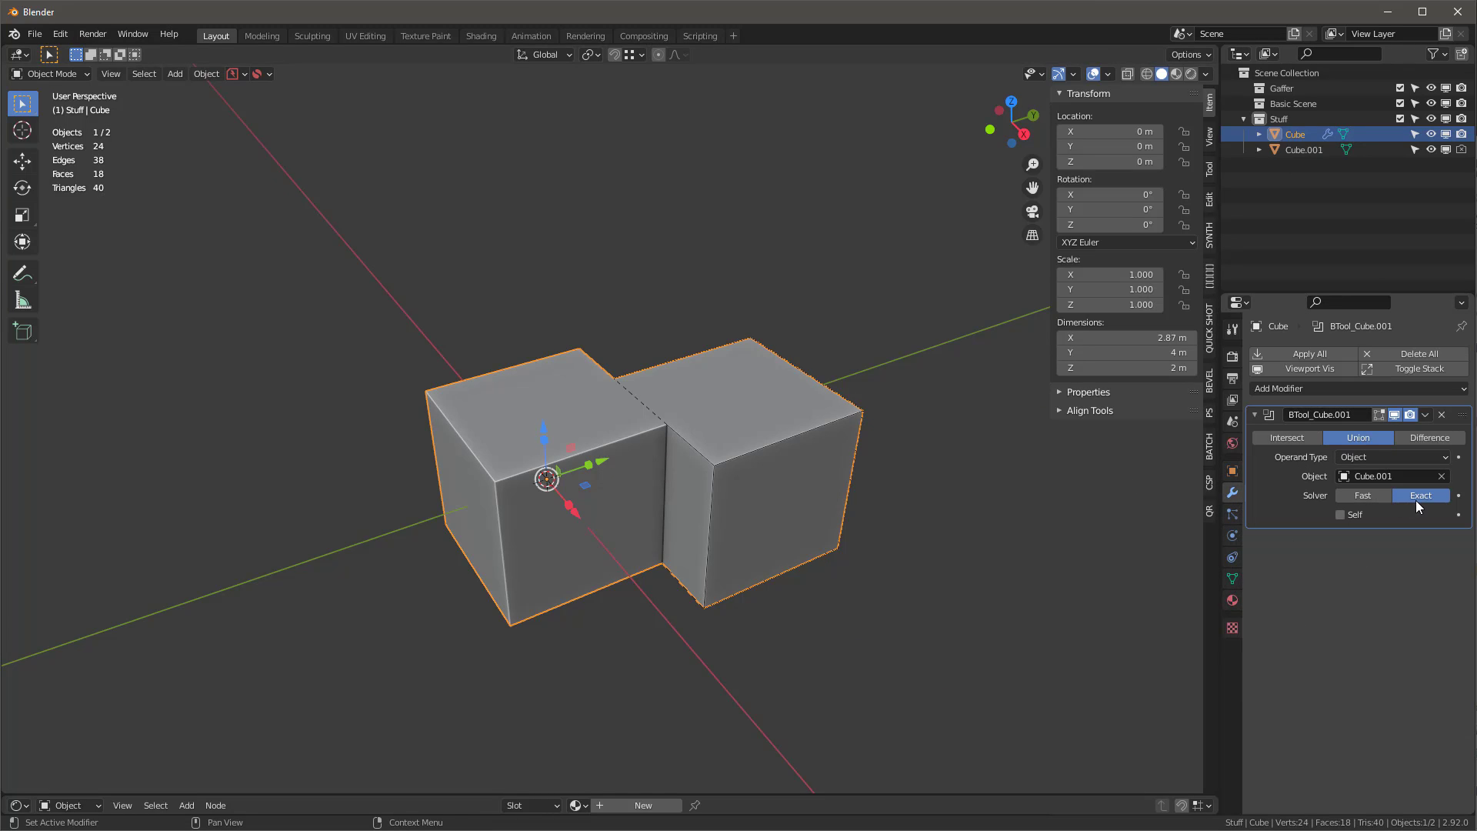
click(1374, 499)
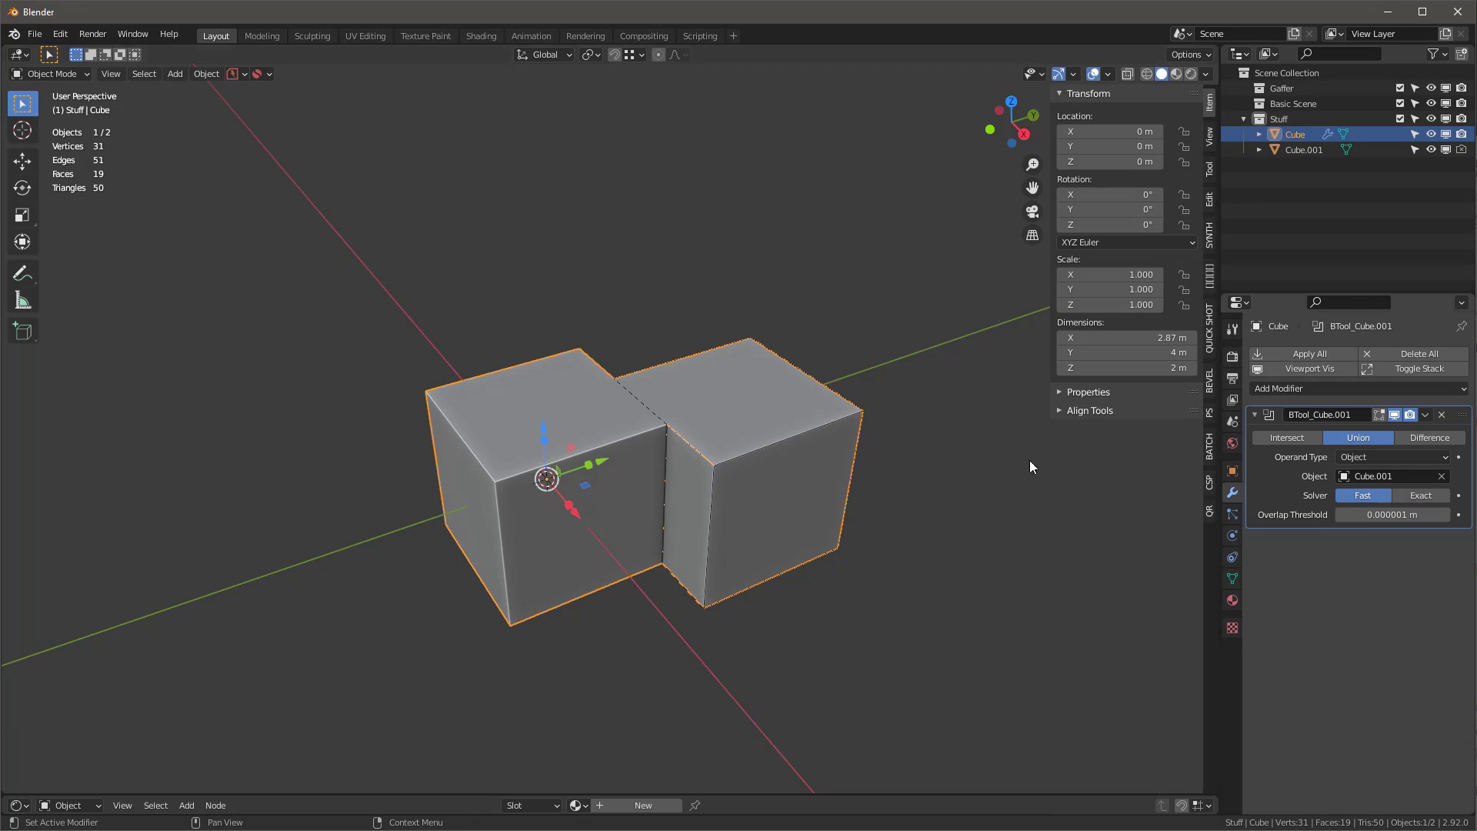
middle_drag(676, 405, 795, 434)
scroll(786, 434, up, 2)
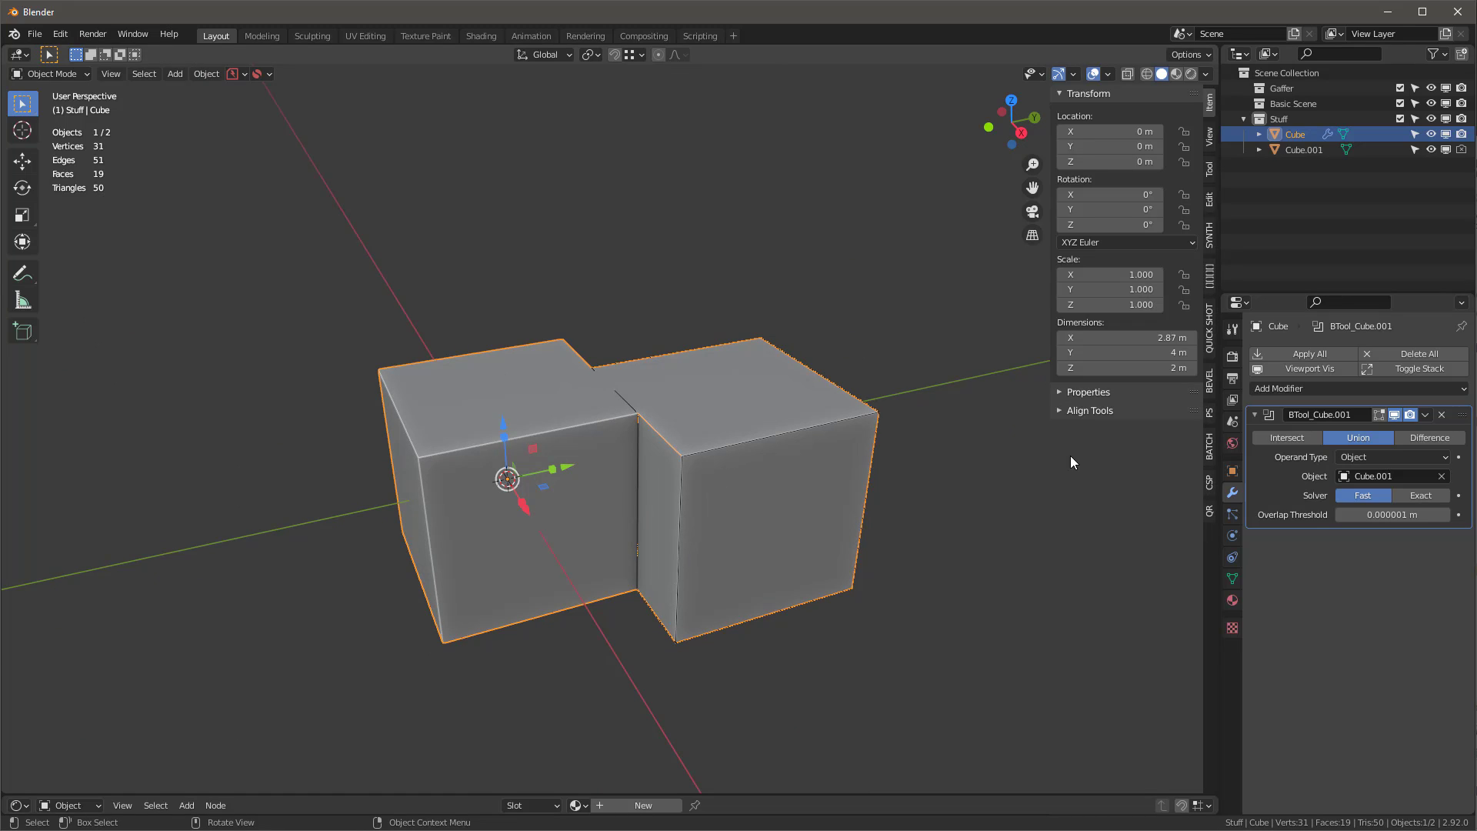
click(1425, 415)
click(1365, 435)
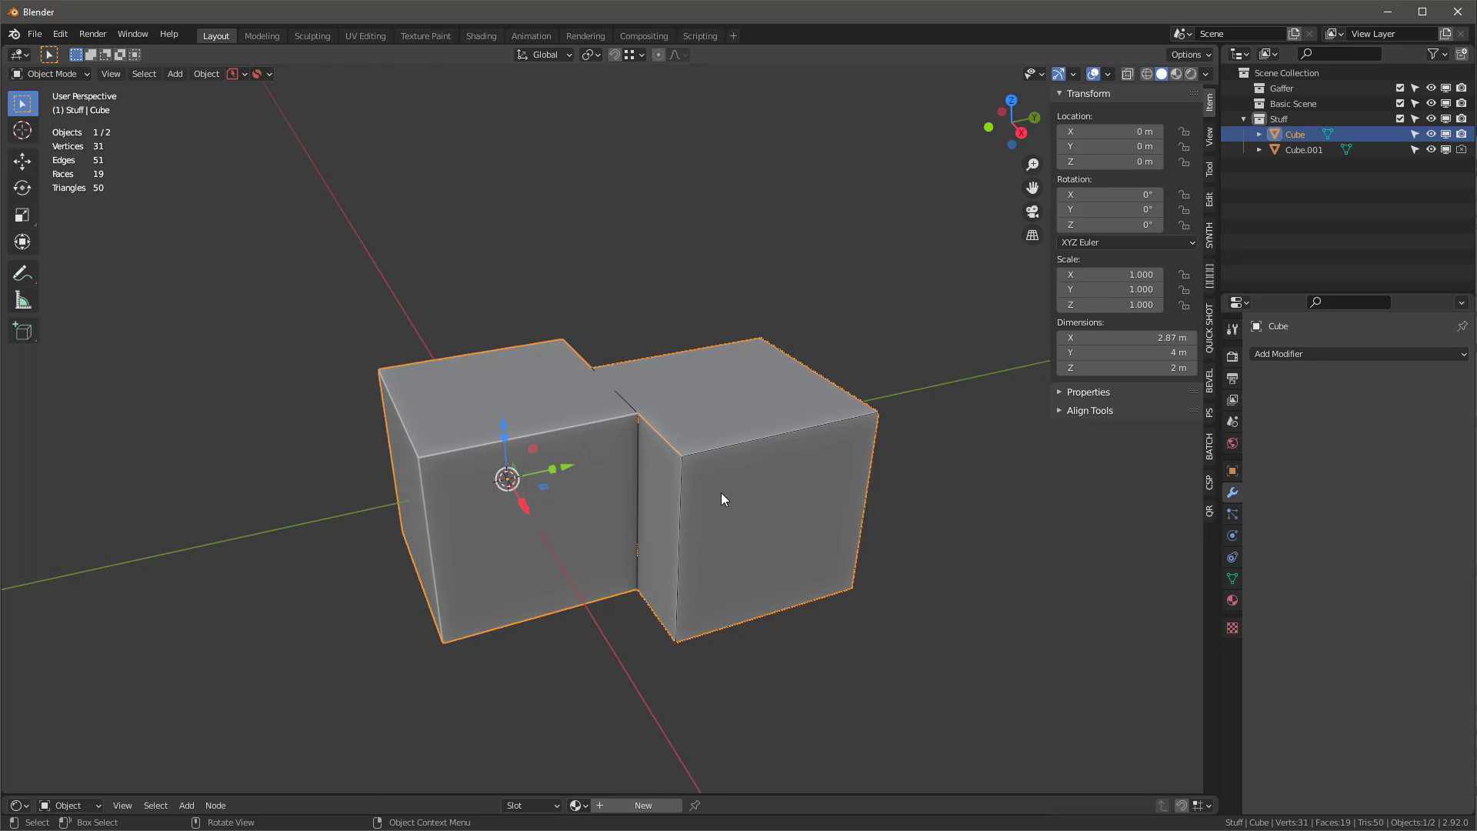
Step: Check the Fast union mesh in X-ray edit mode by selecting its non-manifold geometry from a cleared selection
key(Tab)
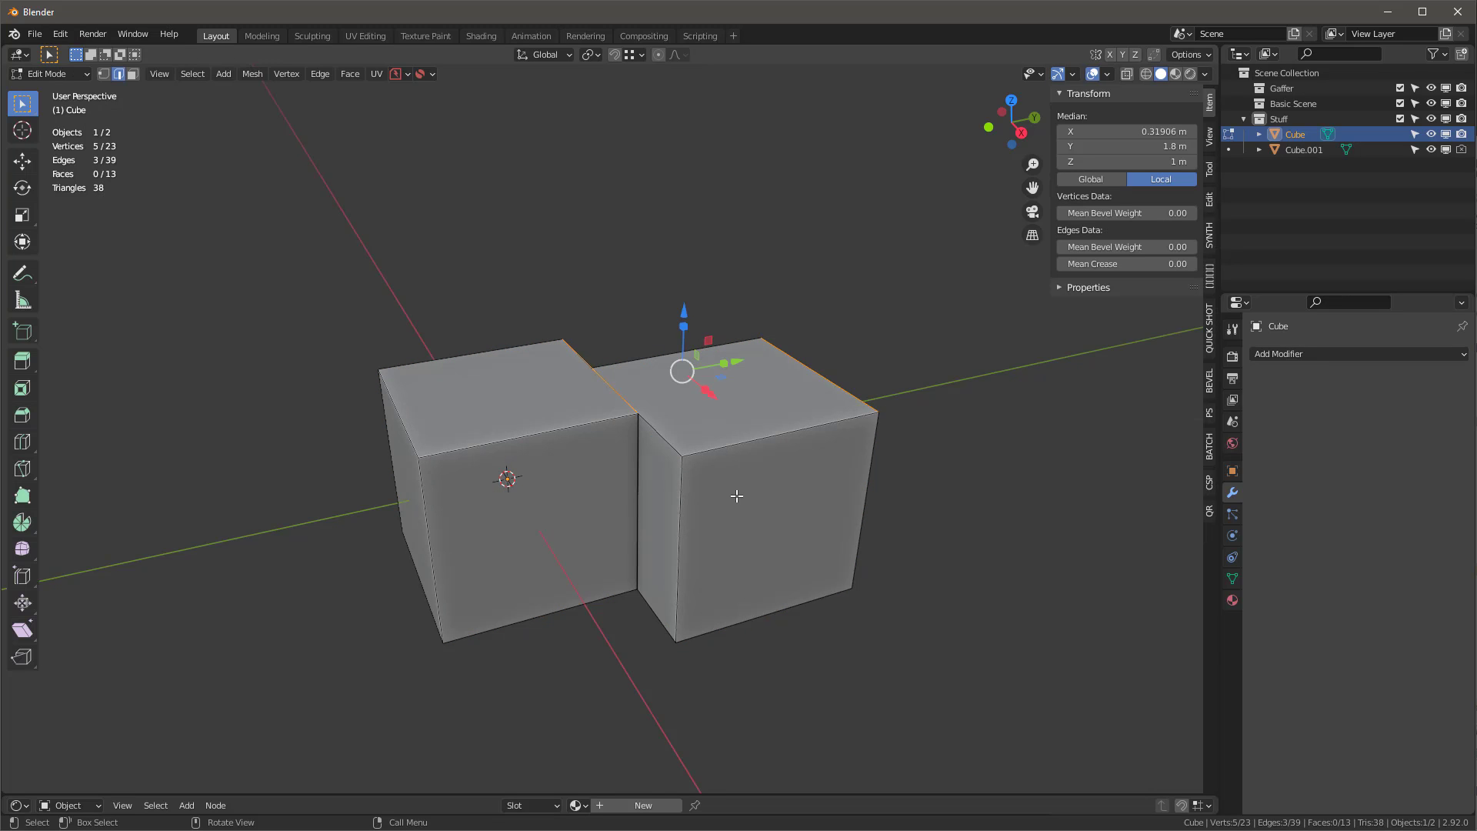
key(alt+z)
middle_drag(736, 496, 793, 467)
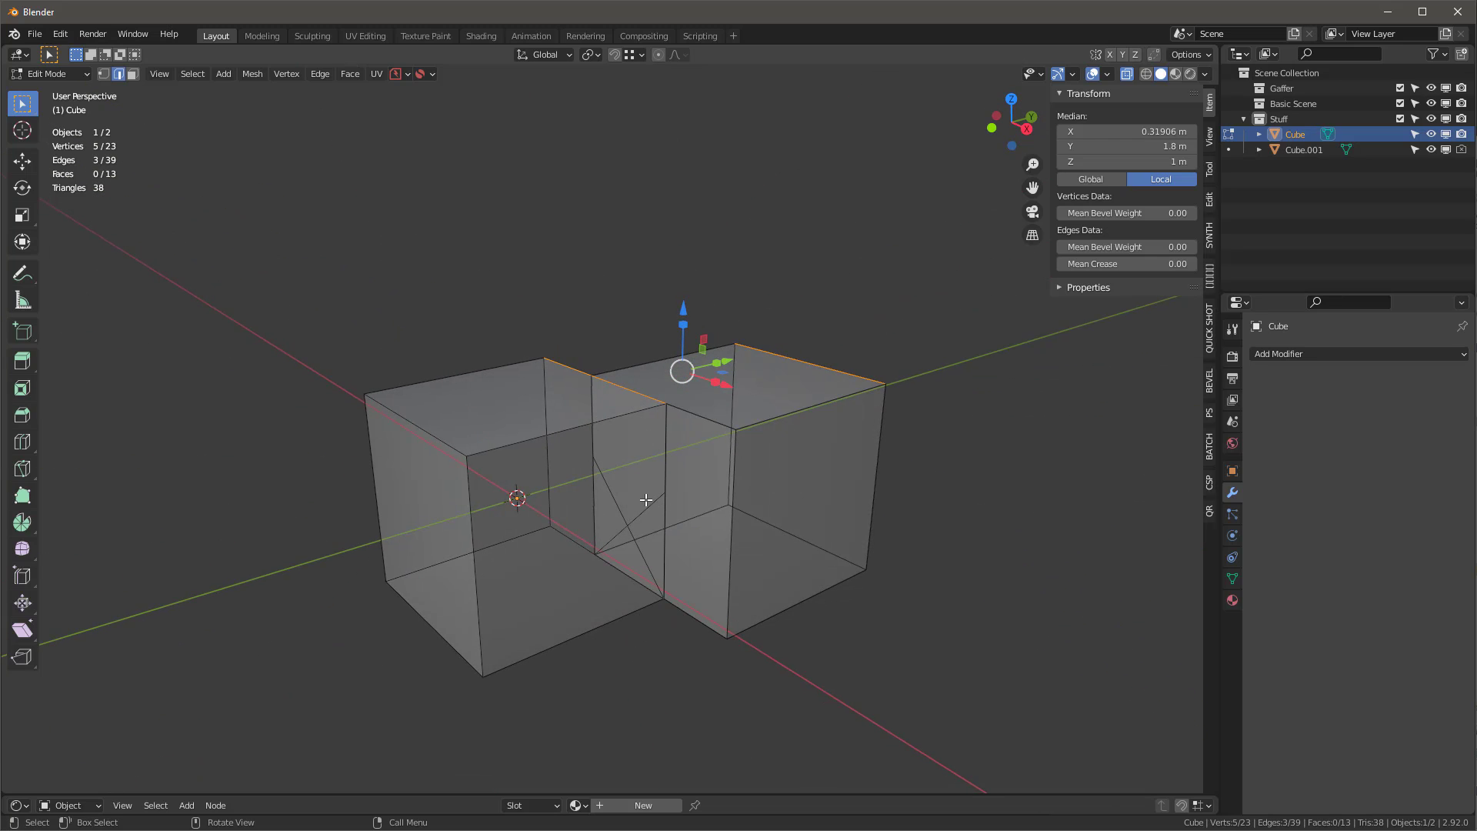
key(alt+a)
click(192, 74)
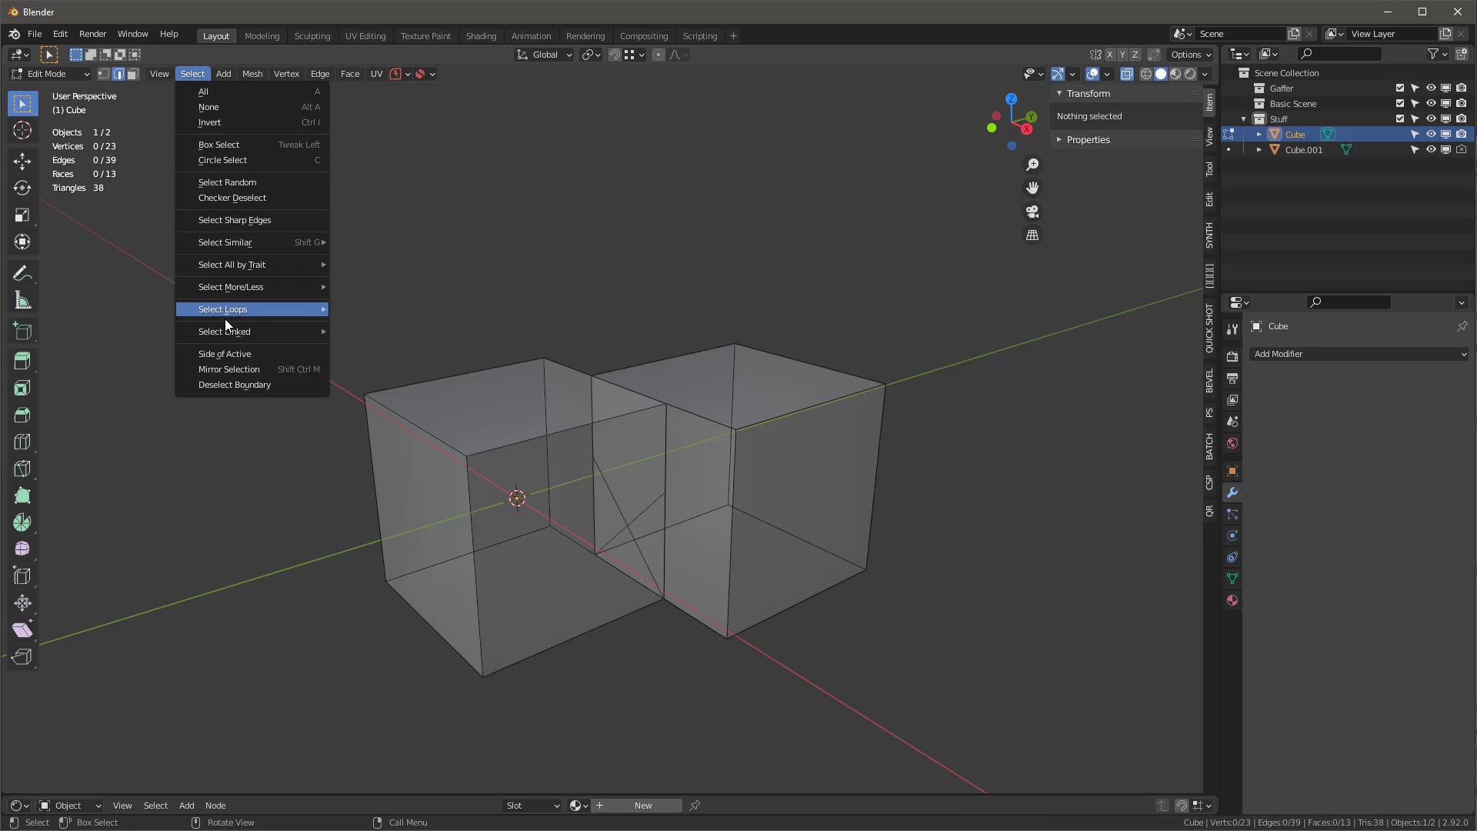
mouse_move(237, 264)
click(391, 261)
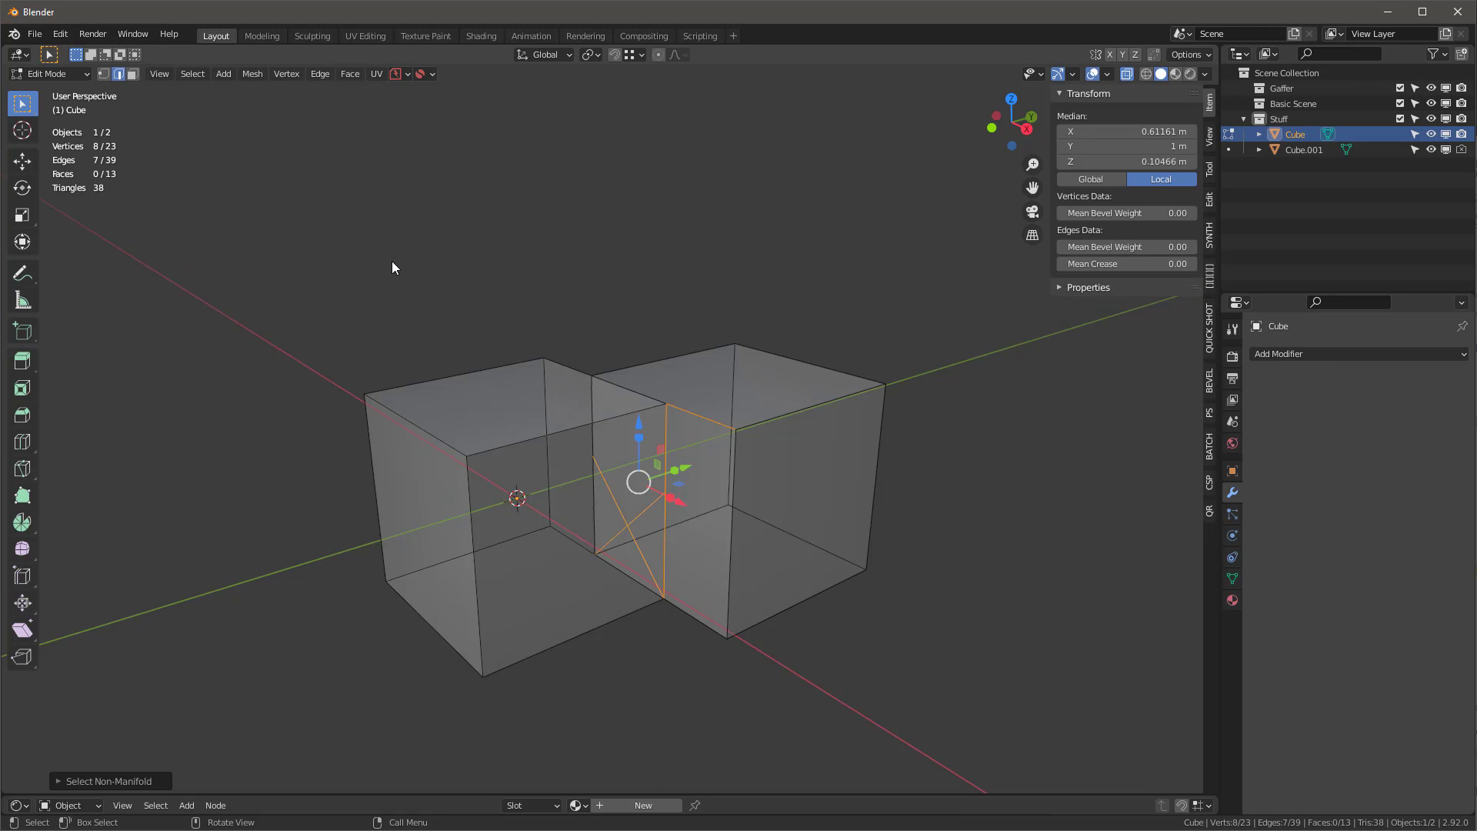
middle_drag(391, 260, 709, 476)
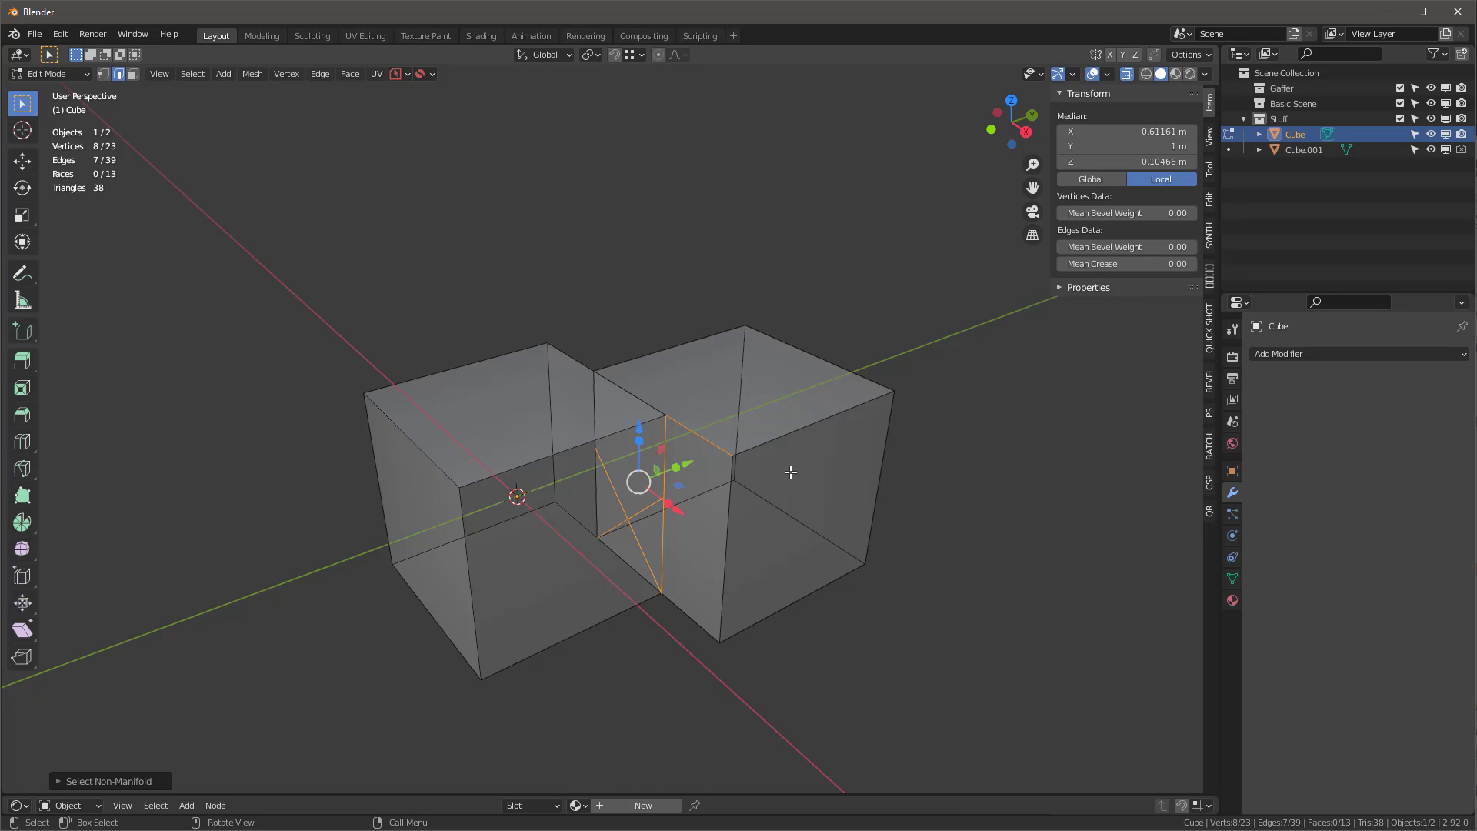
key(Tab)
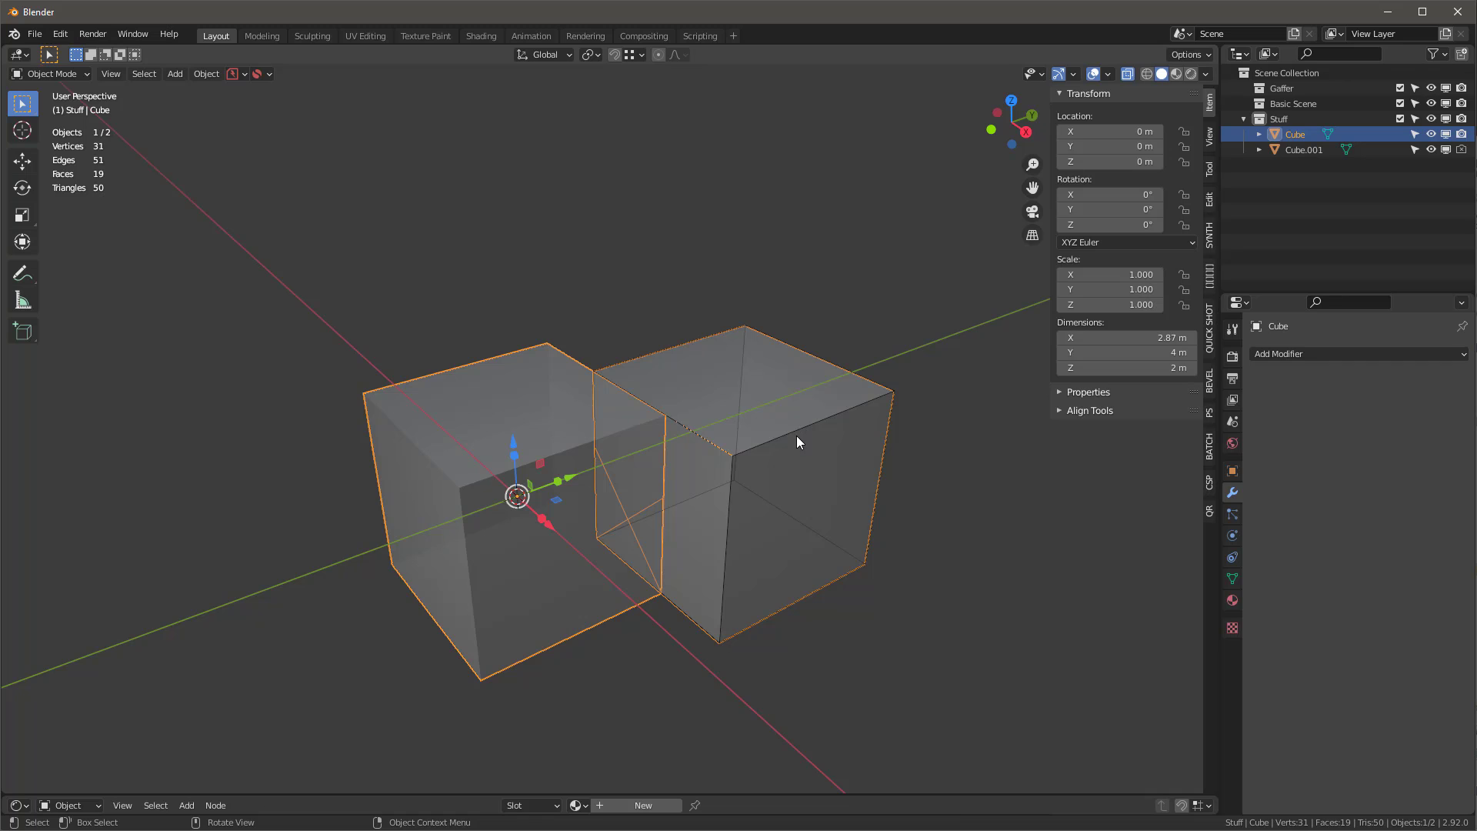
middle_drag(807, 452, 698, 433)
scroll(722, 476, up, 1)
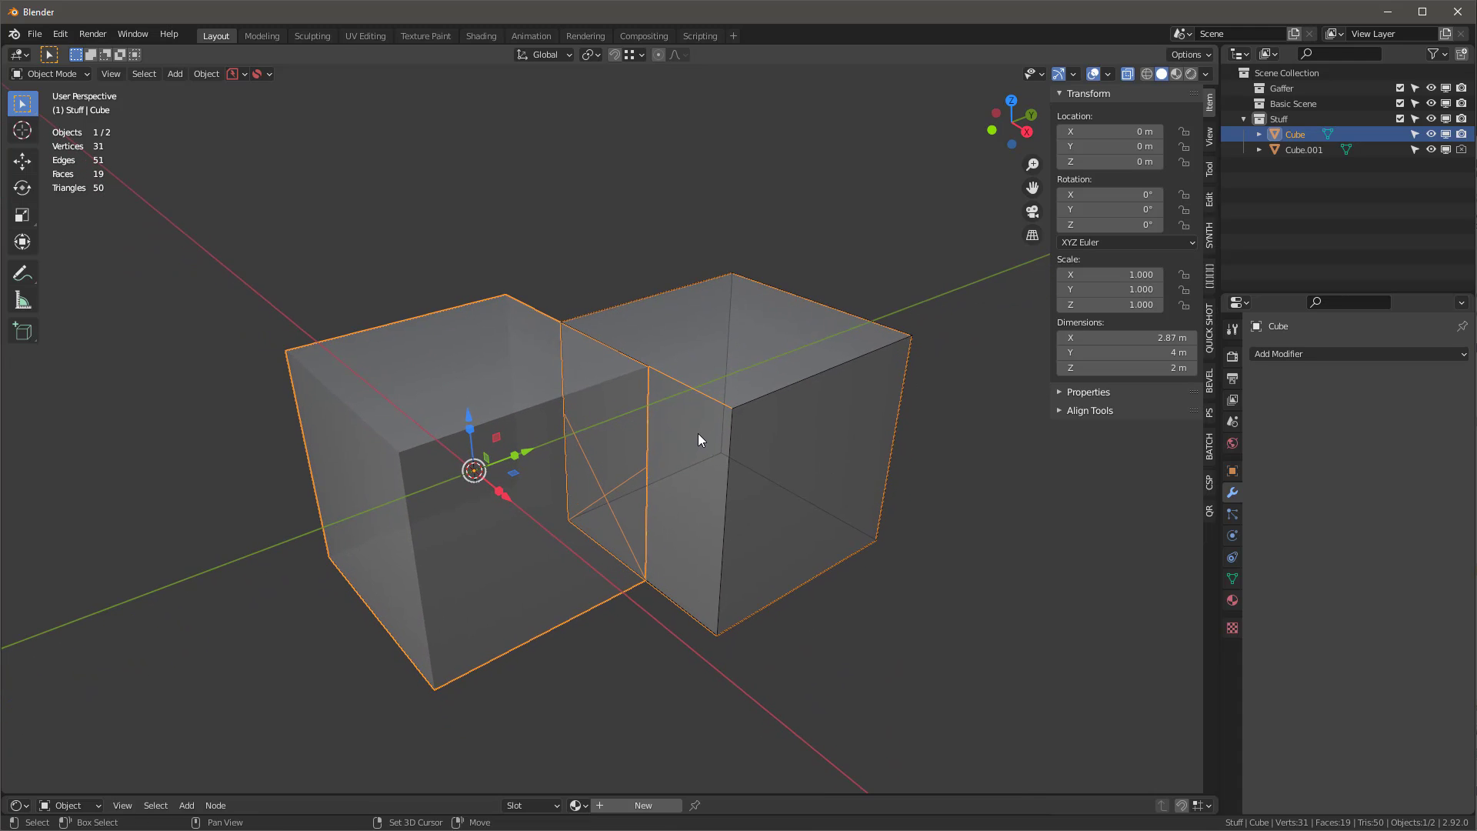
click(765, 394)
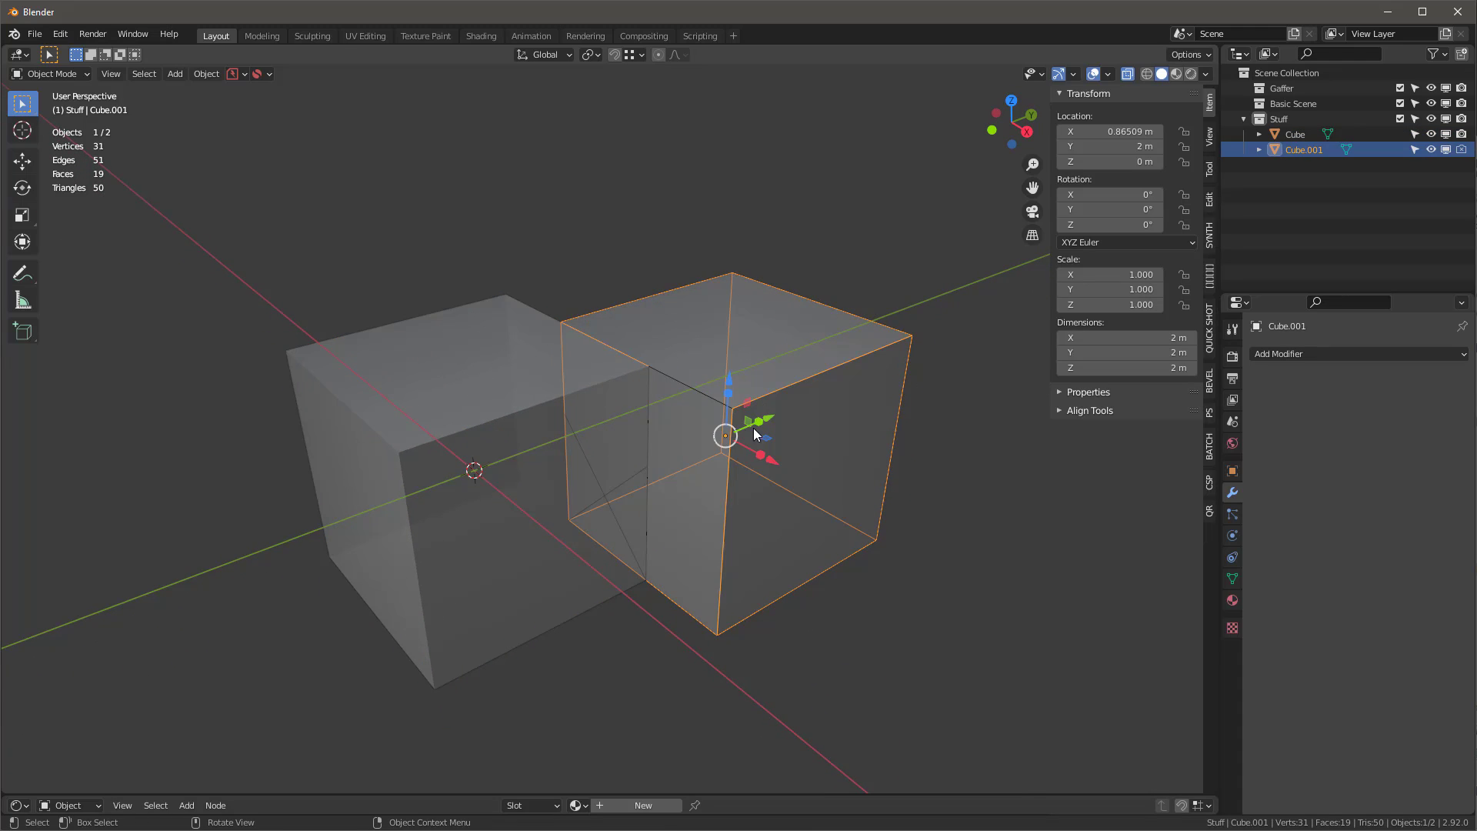
click(514, 419)
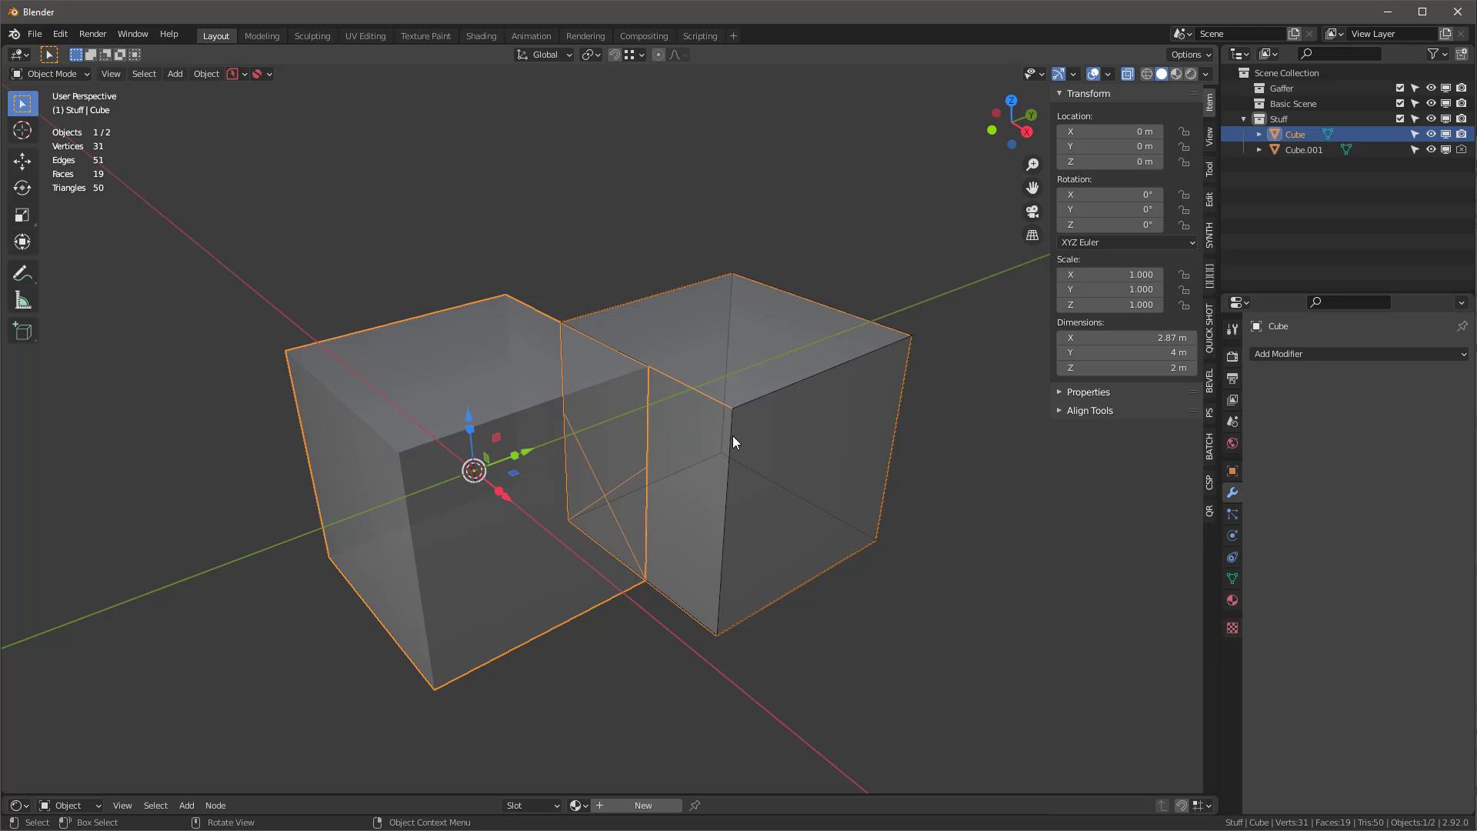
mouse_move(814, 415)
middle_down()
mouse_move(743, 433)
mouse_move(795, 428)
middle_up()
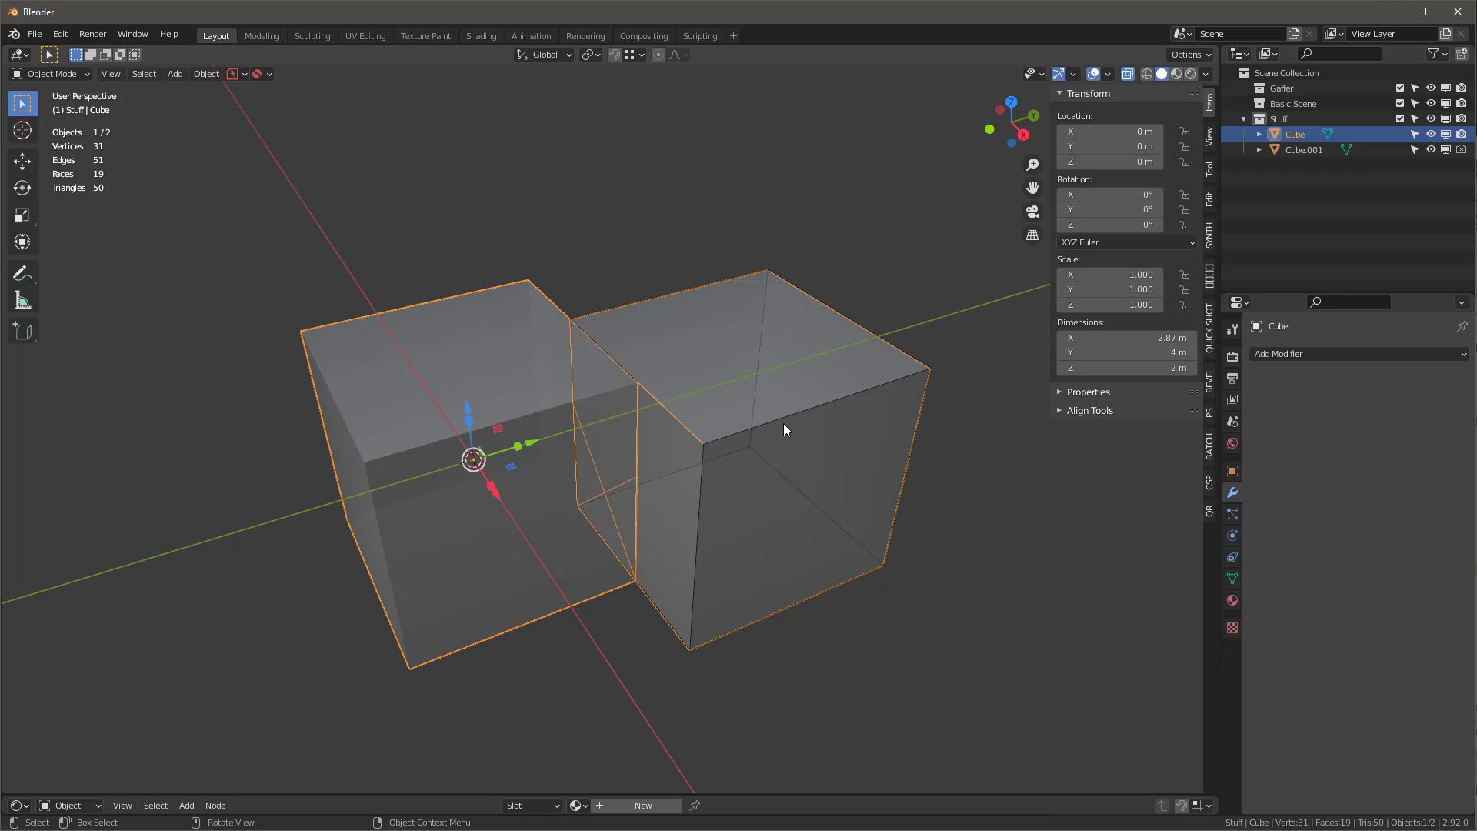
middle_drag(784, 425, 787, 429)
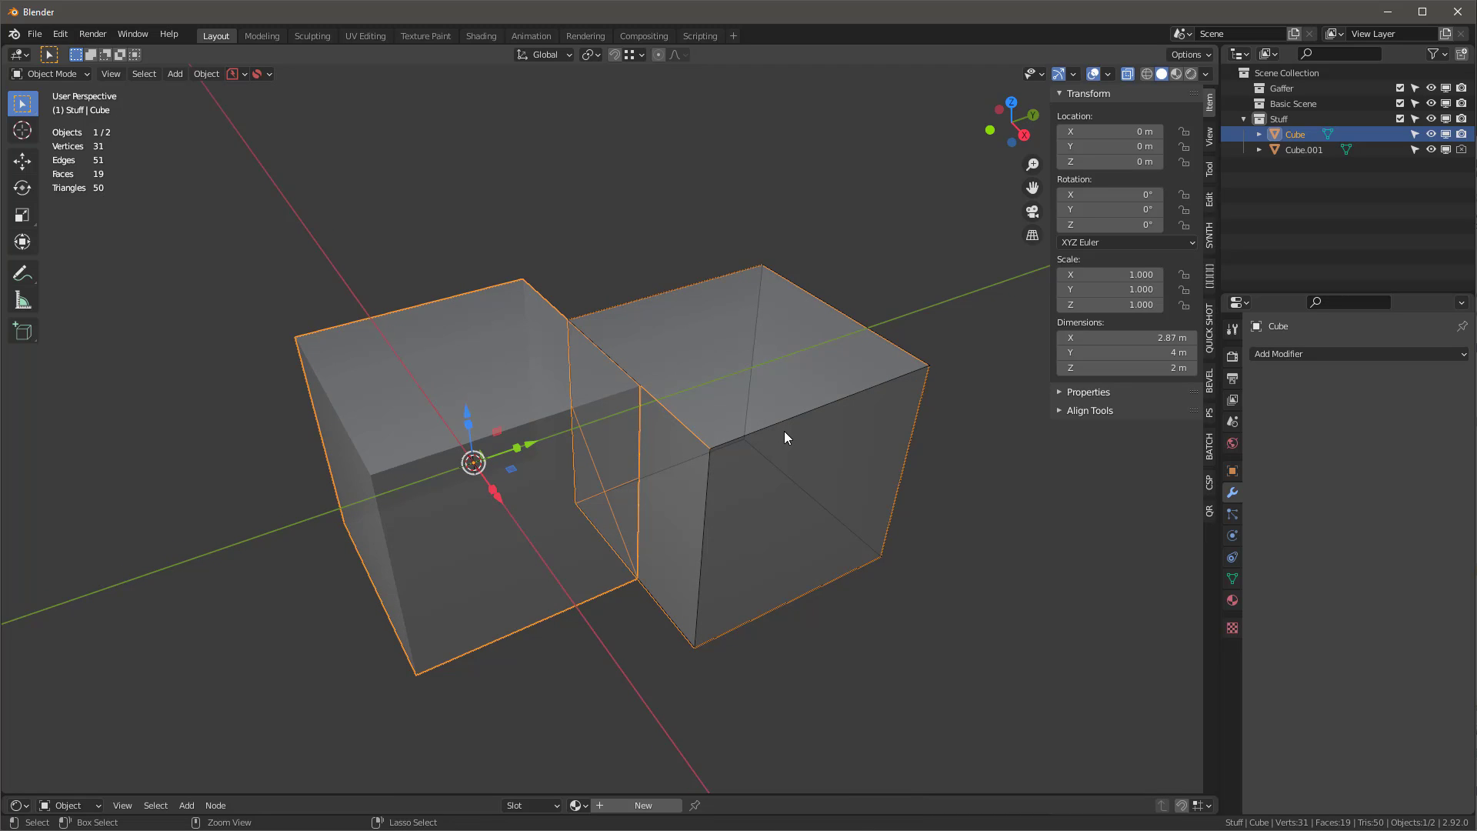
Step: Undo the applied Fast union back to the live Union Boolean with the Exact solver
key(ctrl+z)
key(ctrl+shift+z)
key(ctrl+KP_Add)
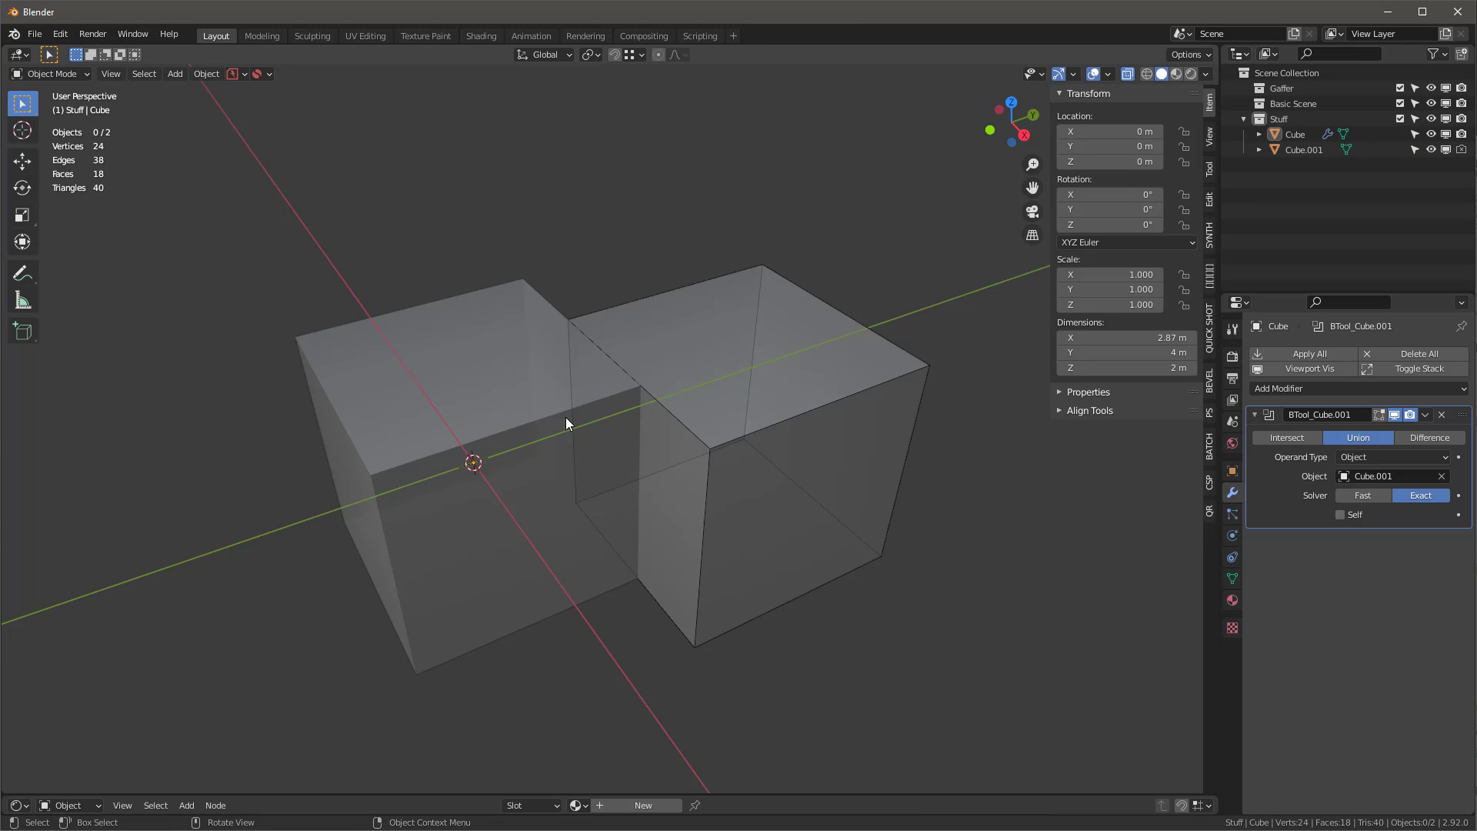
Step: Select the original cube and apply its Union Boolean using the Exact solver
click(671, 417)
click(791, 424)
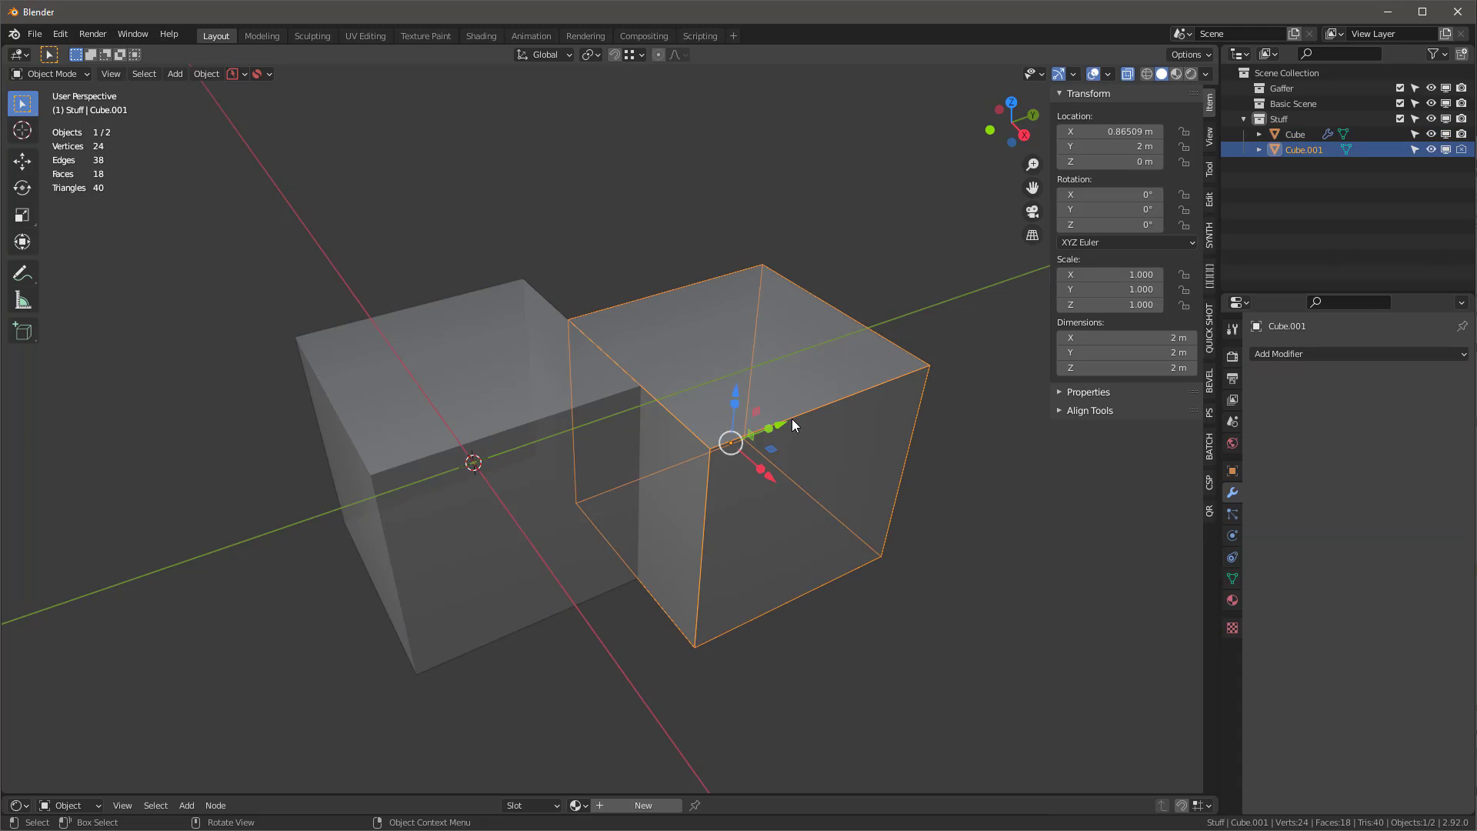
click(472, 422)
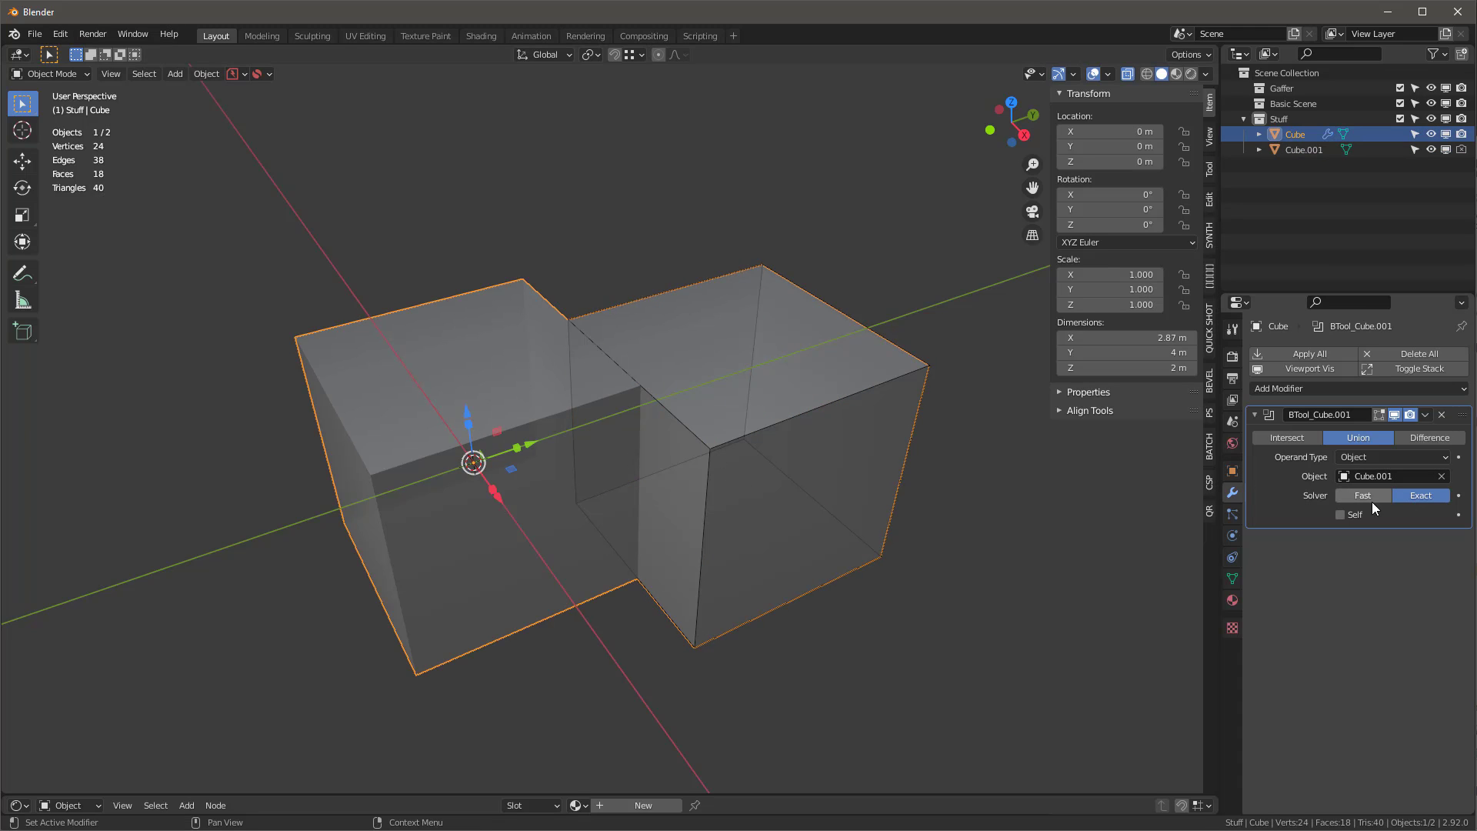
click(1425, 414)
click(1401, 433)
Step: Check the Exact union mesh for non-manifold geometry in edit mode, and return to object mode
key(Tab)
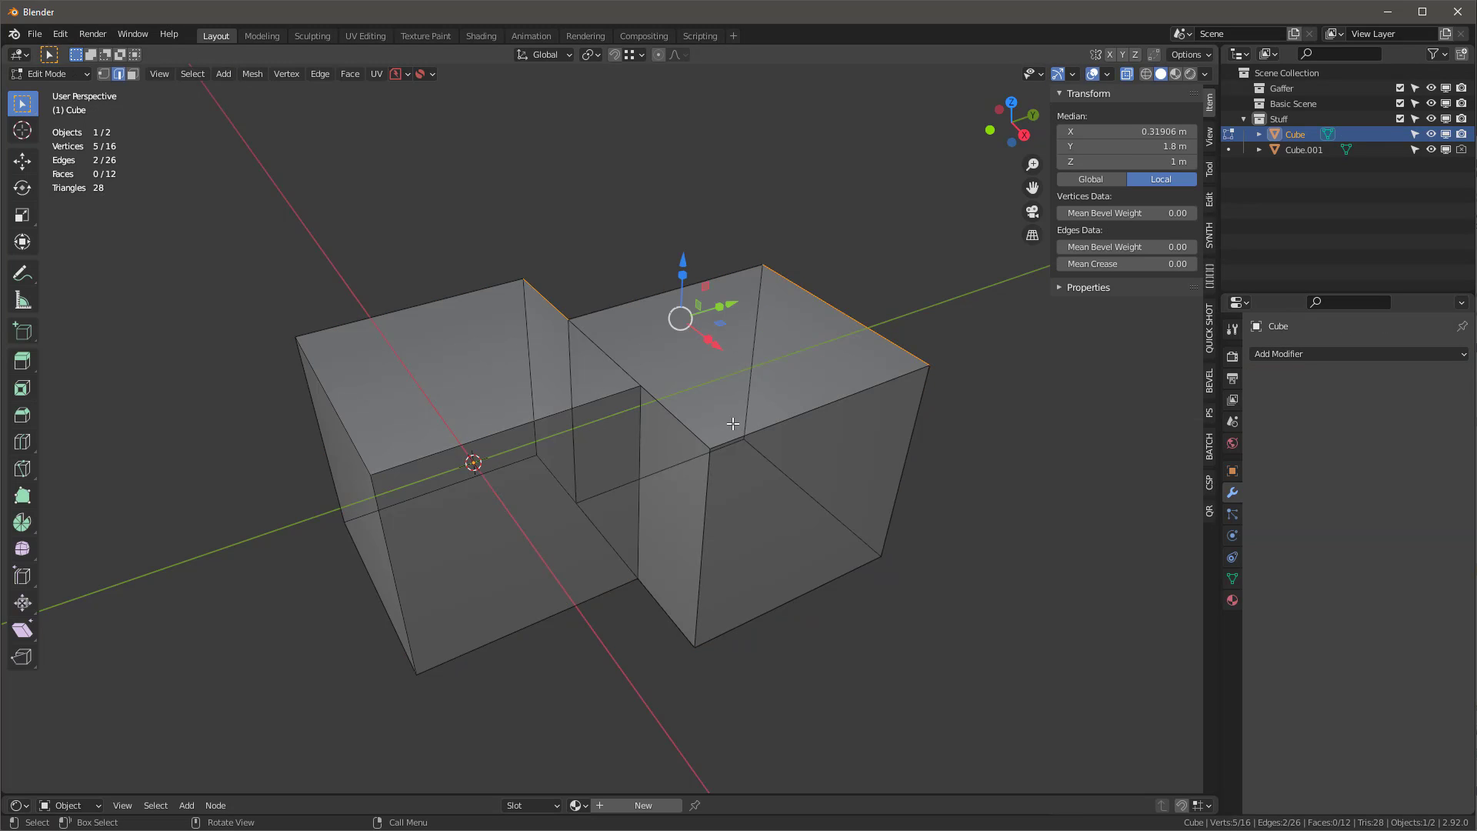
key(a)
key(alt+a)
click(190, 74)
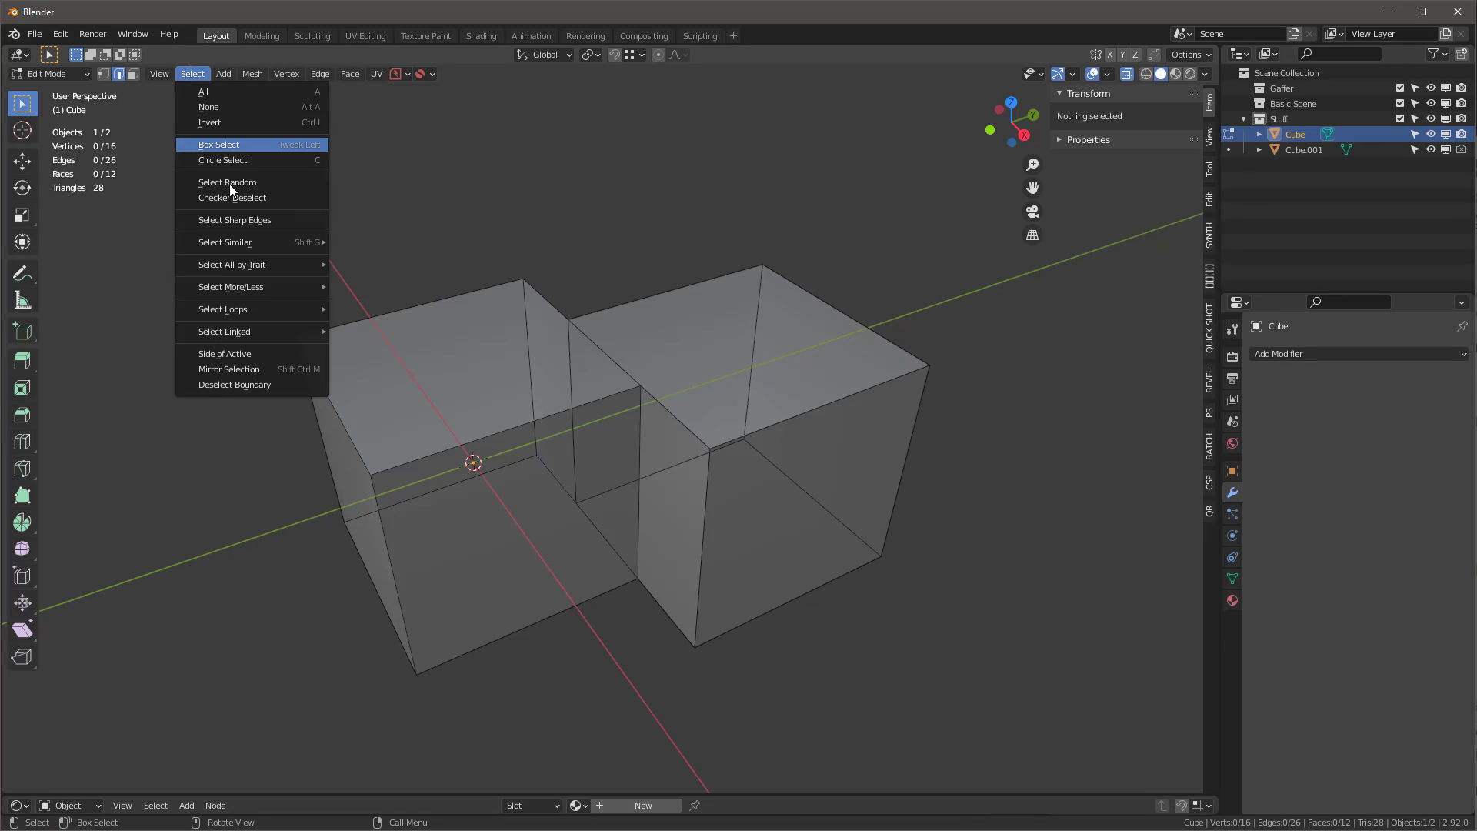
mouse_move(261, 264)
click(376, 264)
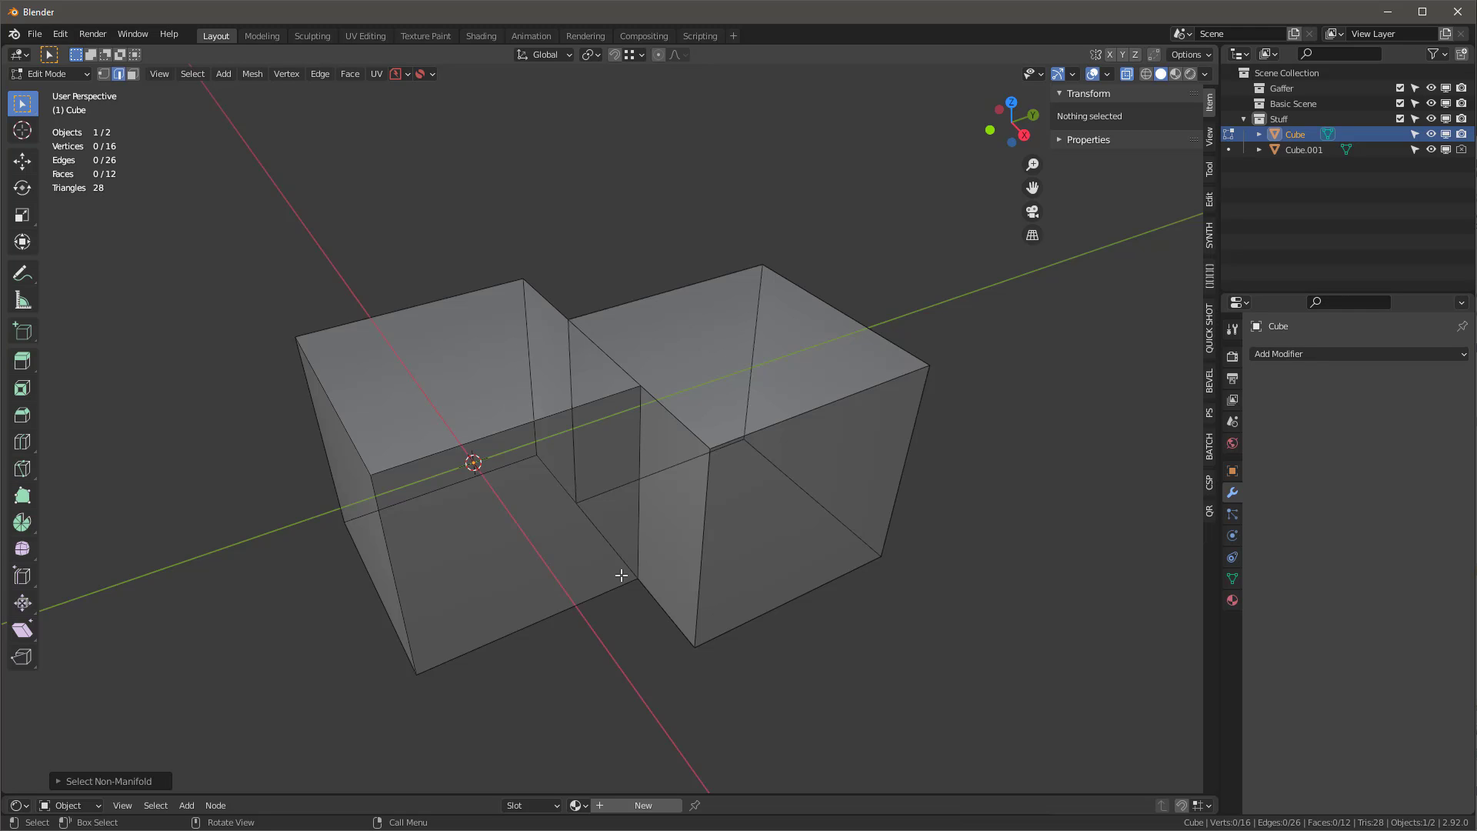
key(Tab)
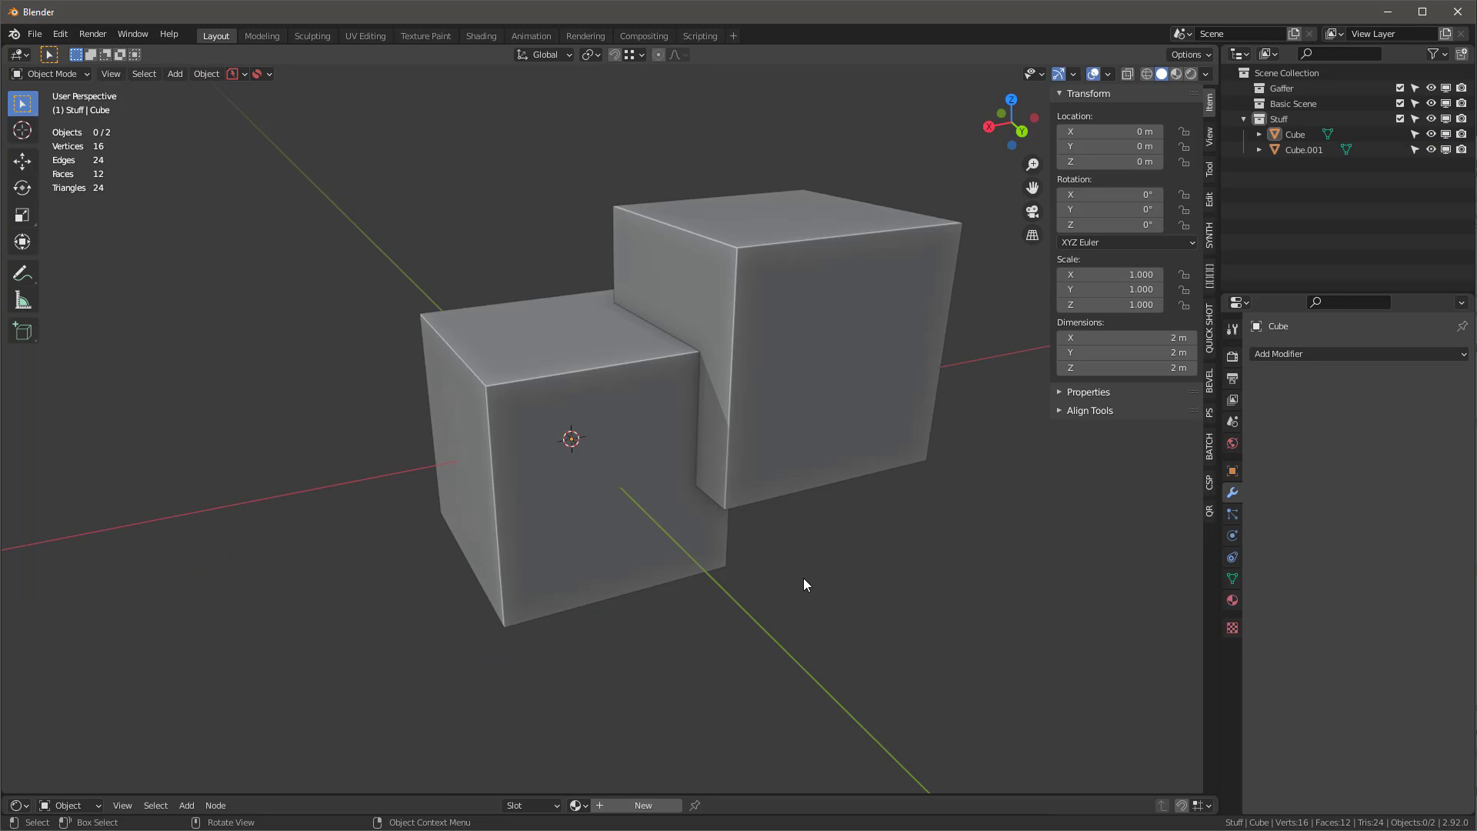
Step: Select both cubes with the original active, and subtract Cube.001 from it with a Bool Tool Difference
scroll(892, 357, up, 1)
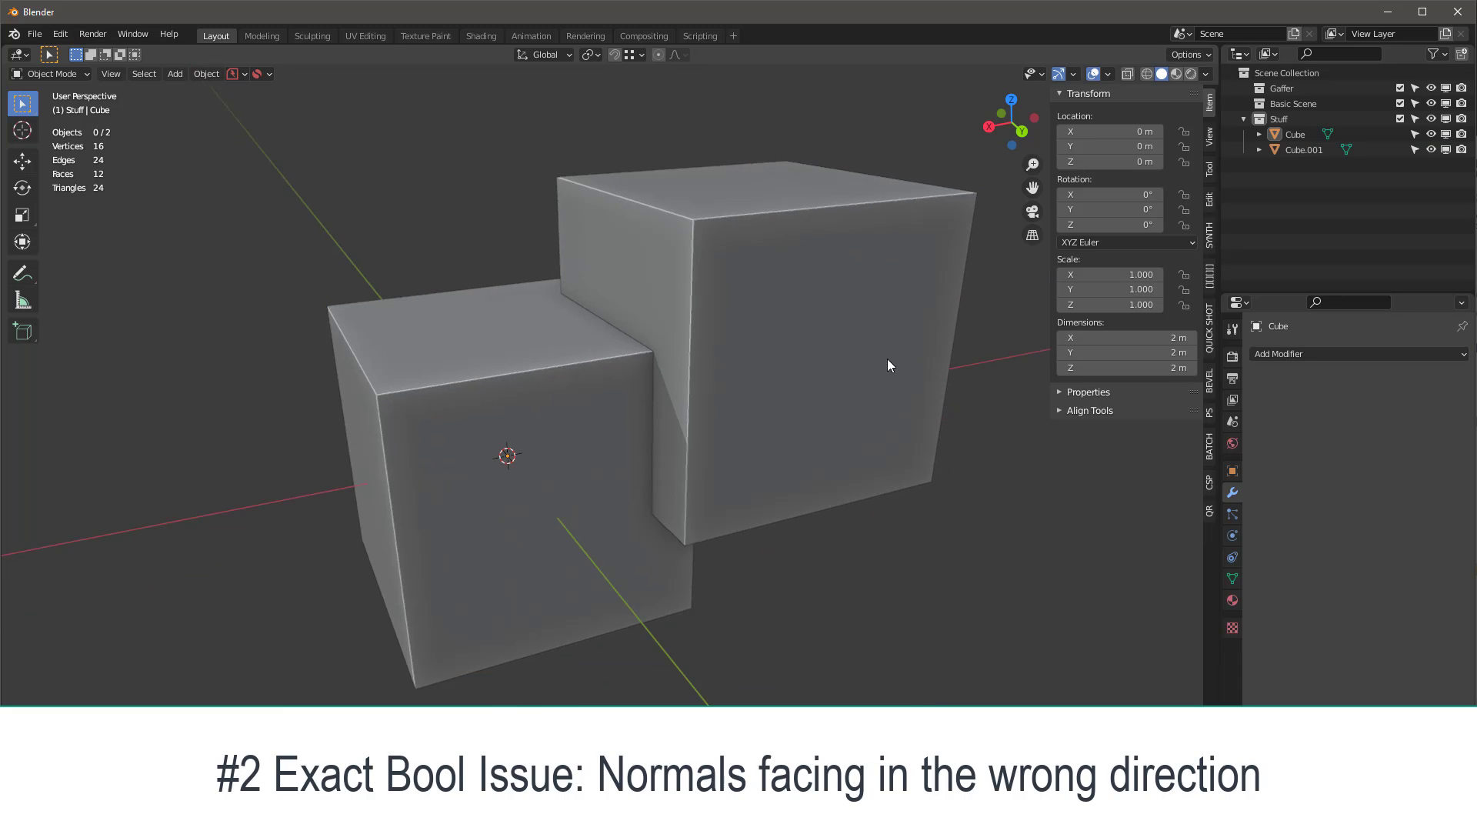
middle_drag(886, 367, 847, 385)
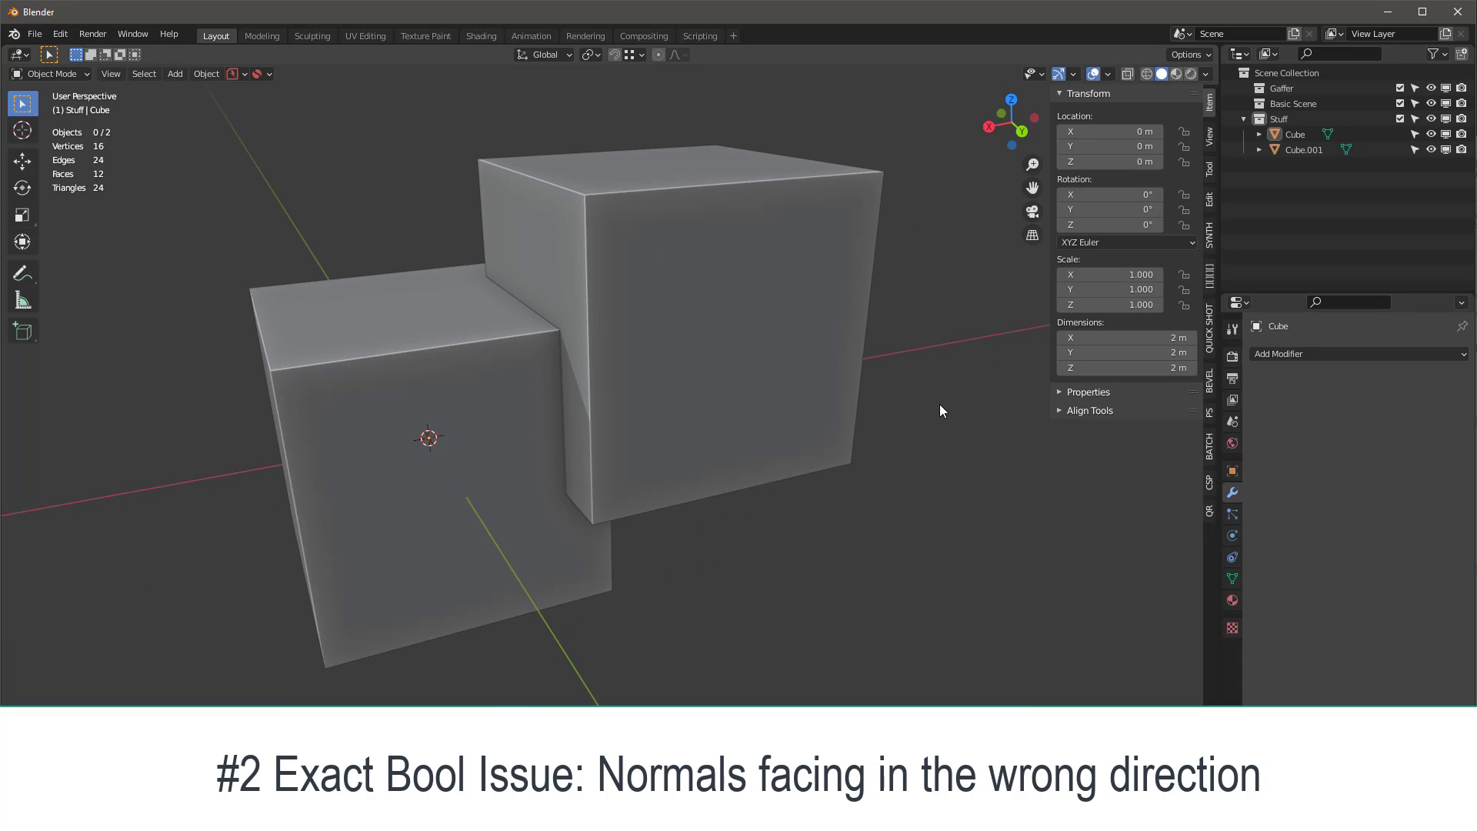
middle_drag(939, 404, 796, 392)
click(796, 386)
middle_drag(820, 546, 829, 383)
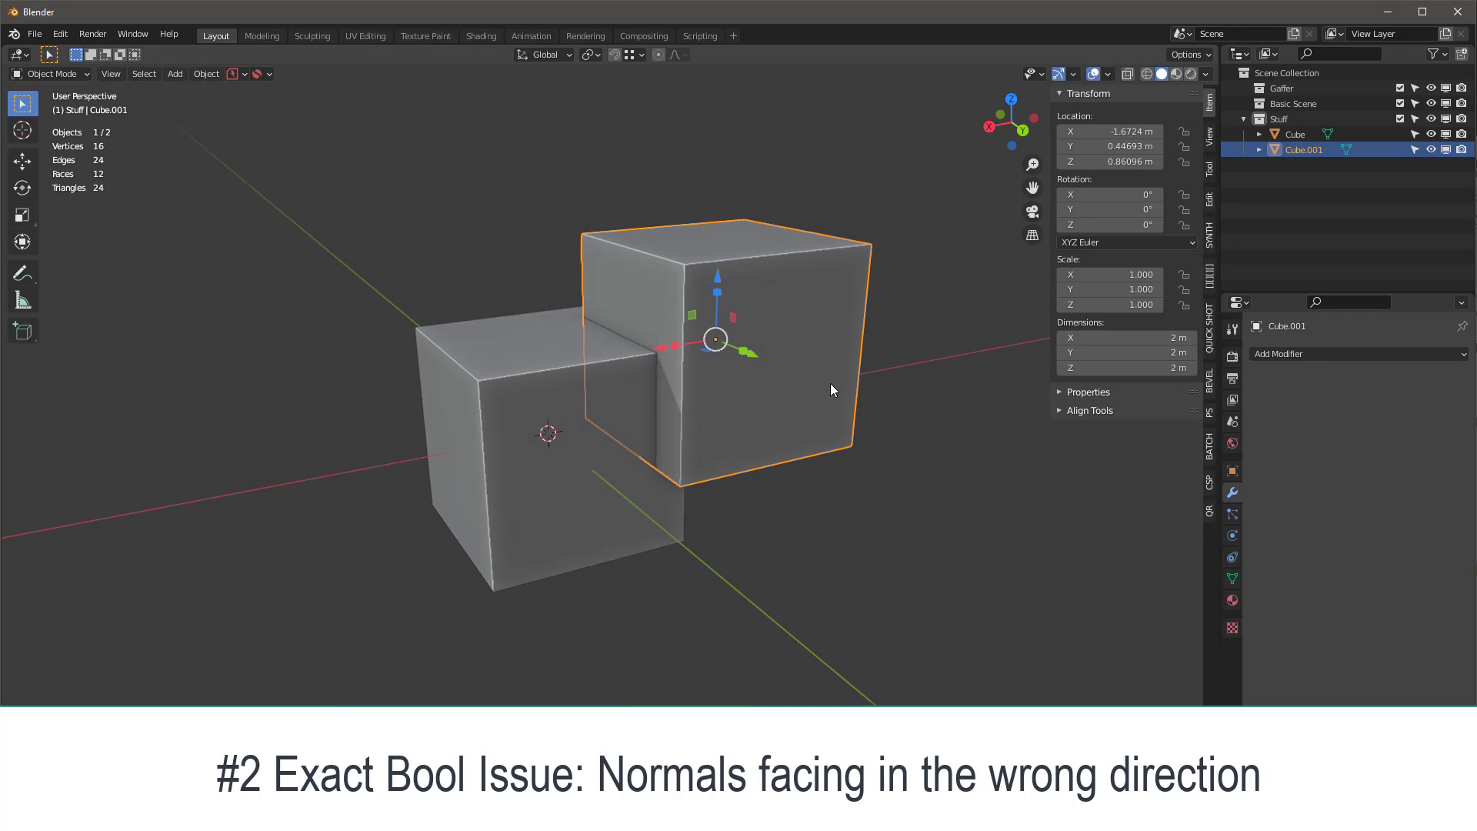
shift+click(535, 405)
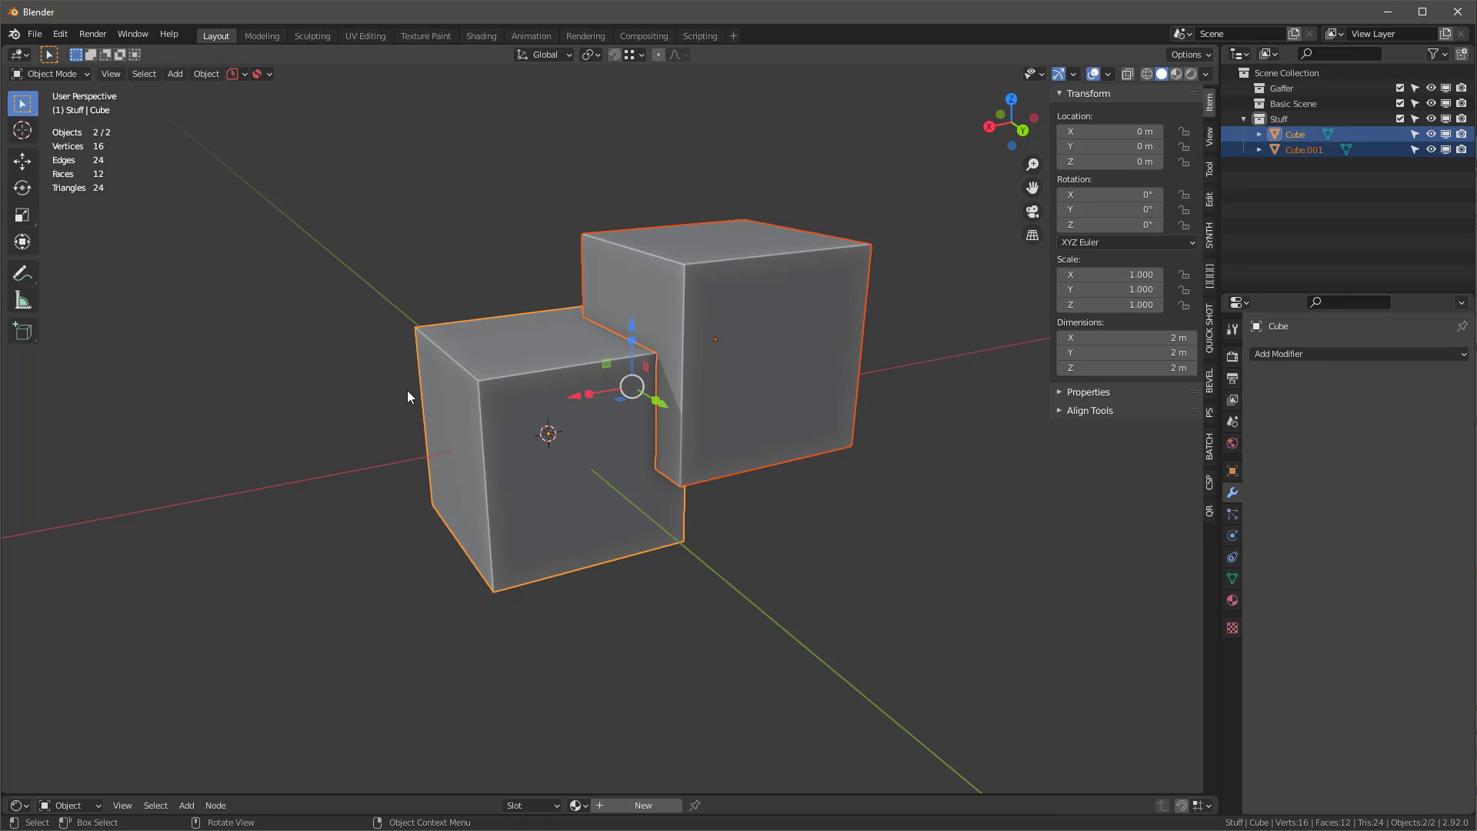
key(ctrl+KP_Subtract)
Step: Inspect the Exact cut on the original cube, and switch its Difference Boolean to the Fast solver
middle_drag(745, 358, 728, 412)
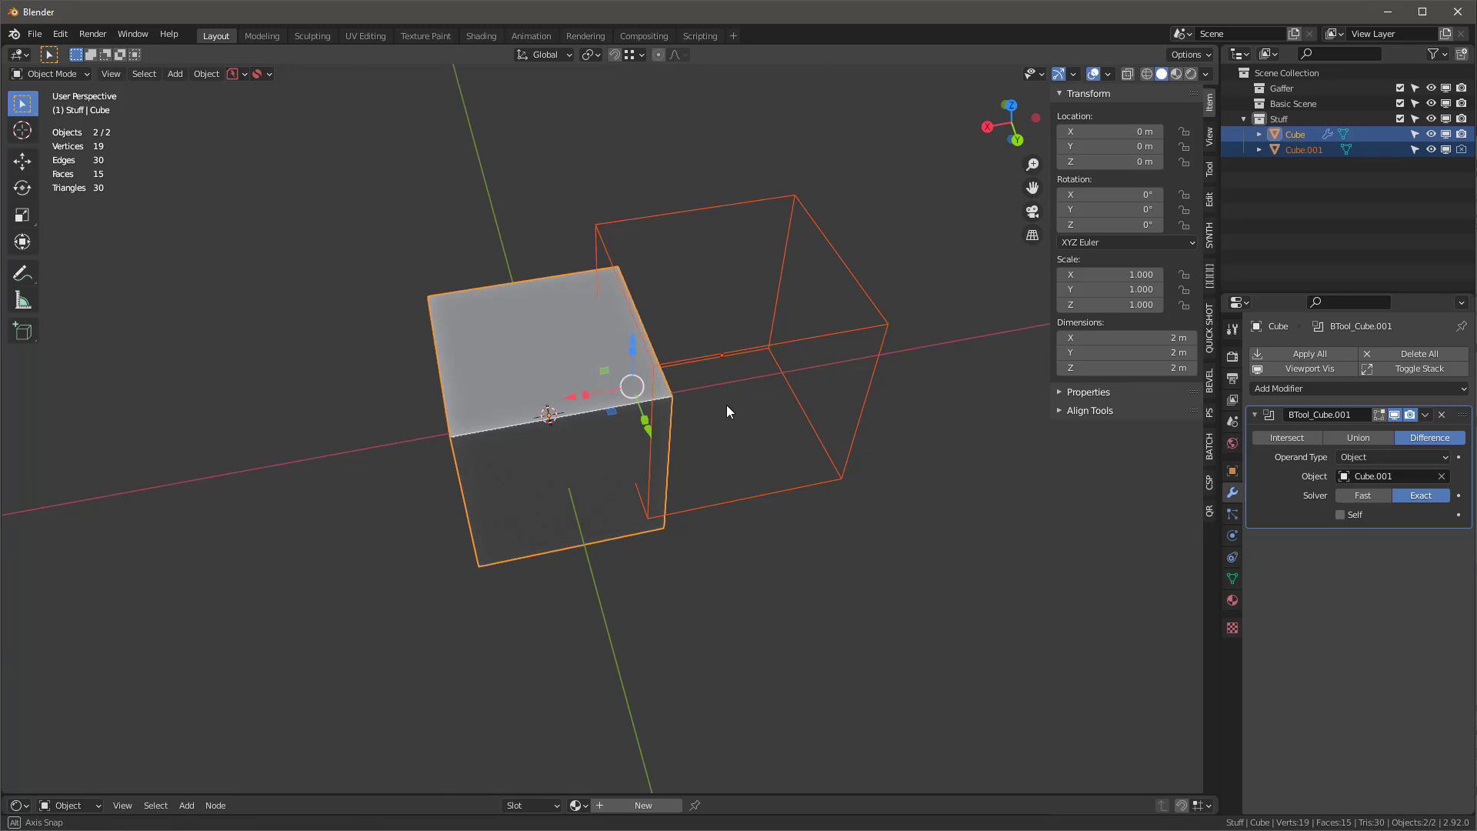
scroll(728, 411, up, 5)
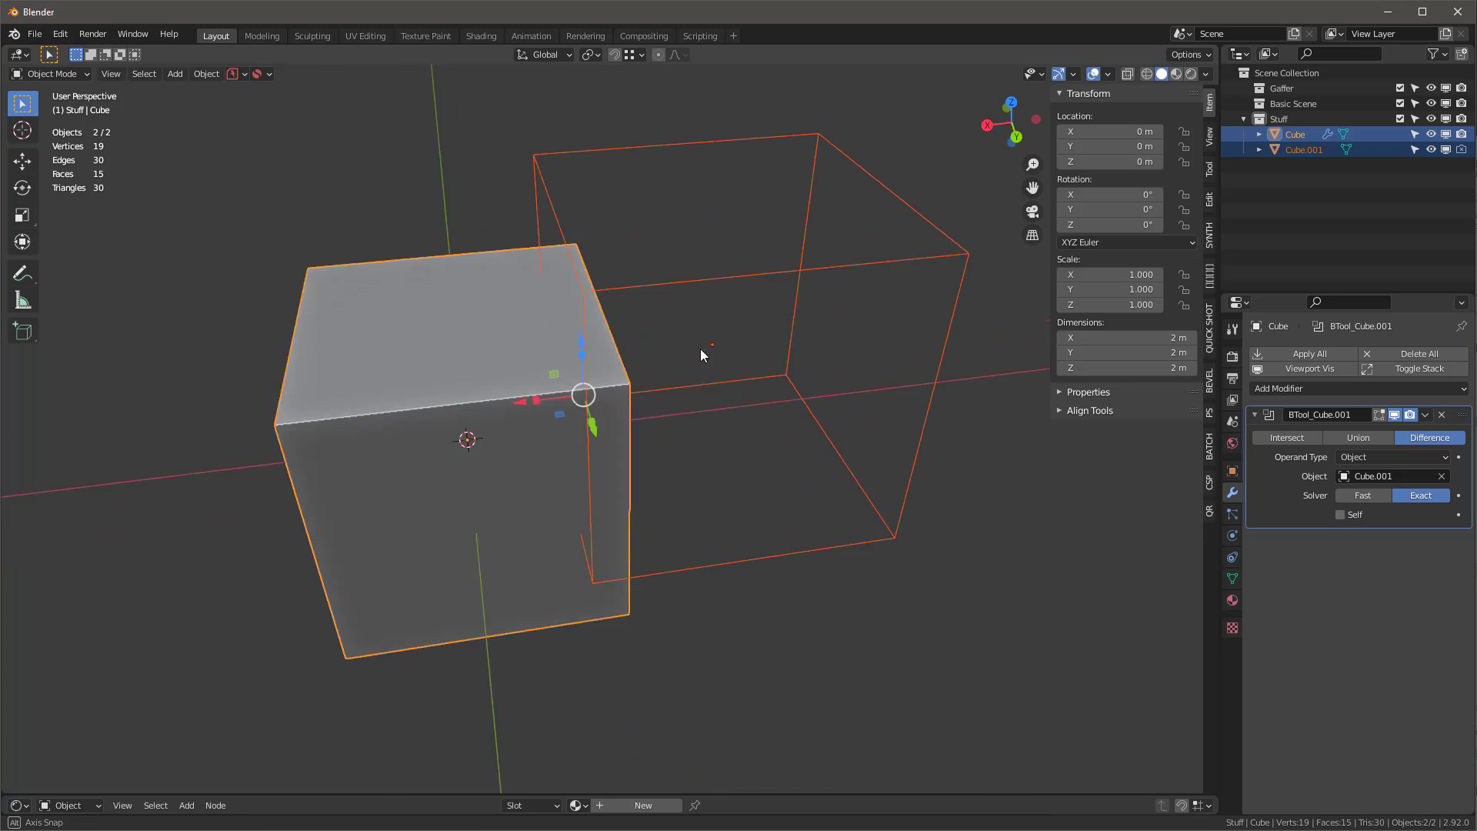
mouse_move(700, 354)
middle_down()
mouse_move(535, 339)
mouse_move(725, 361)
middle_up()
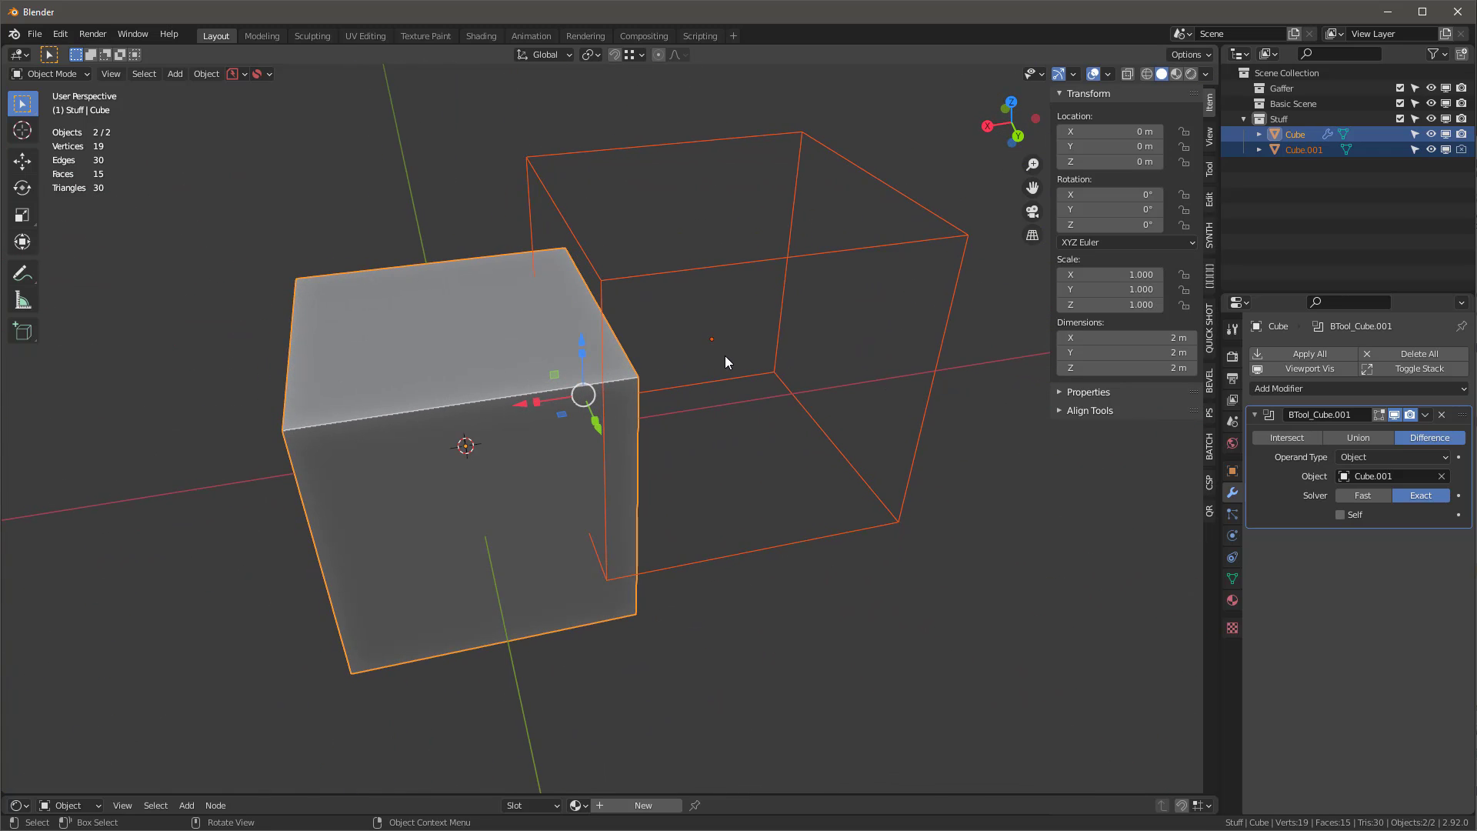
click(1364, 496)
mouse_move(837, 423)
middle_down()
mouse_move(663, 400)
mouse_move(771, 421)
mouse_move(861, 410)
middle_up()
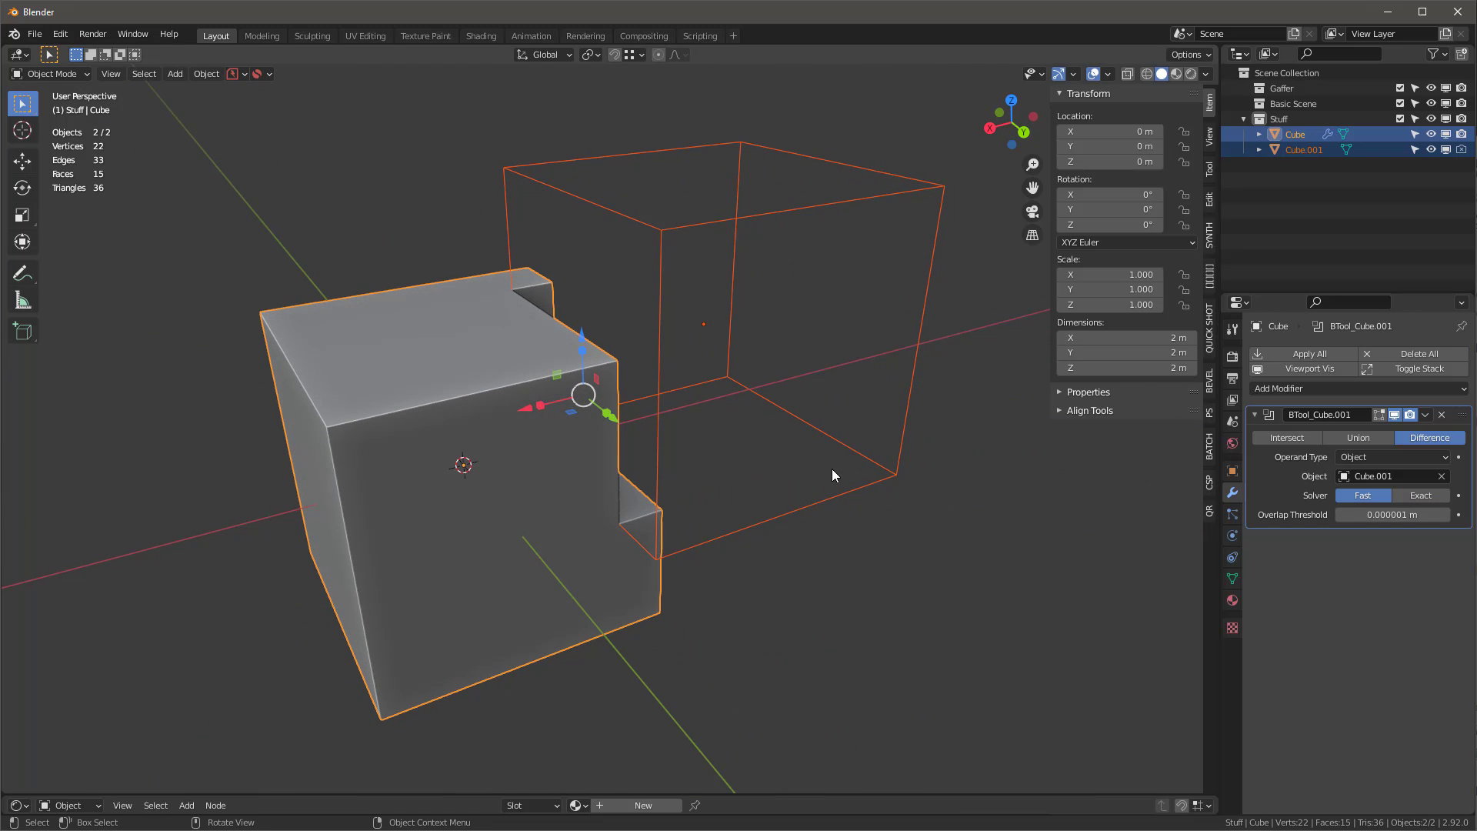
Step: Undo the Difference Boolean and turn on the Face Orientation overlay to compare the normals of both cubes
middle_drag(710, 505, 635, 526)
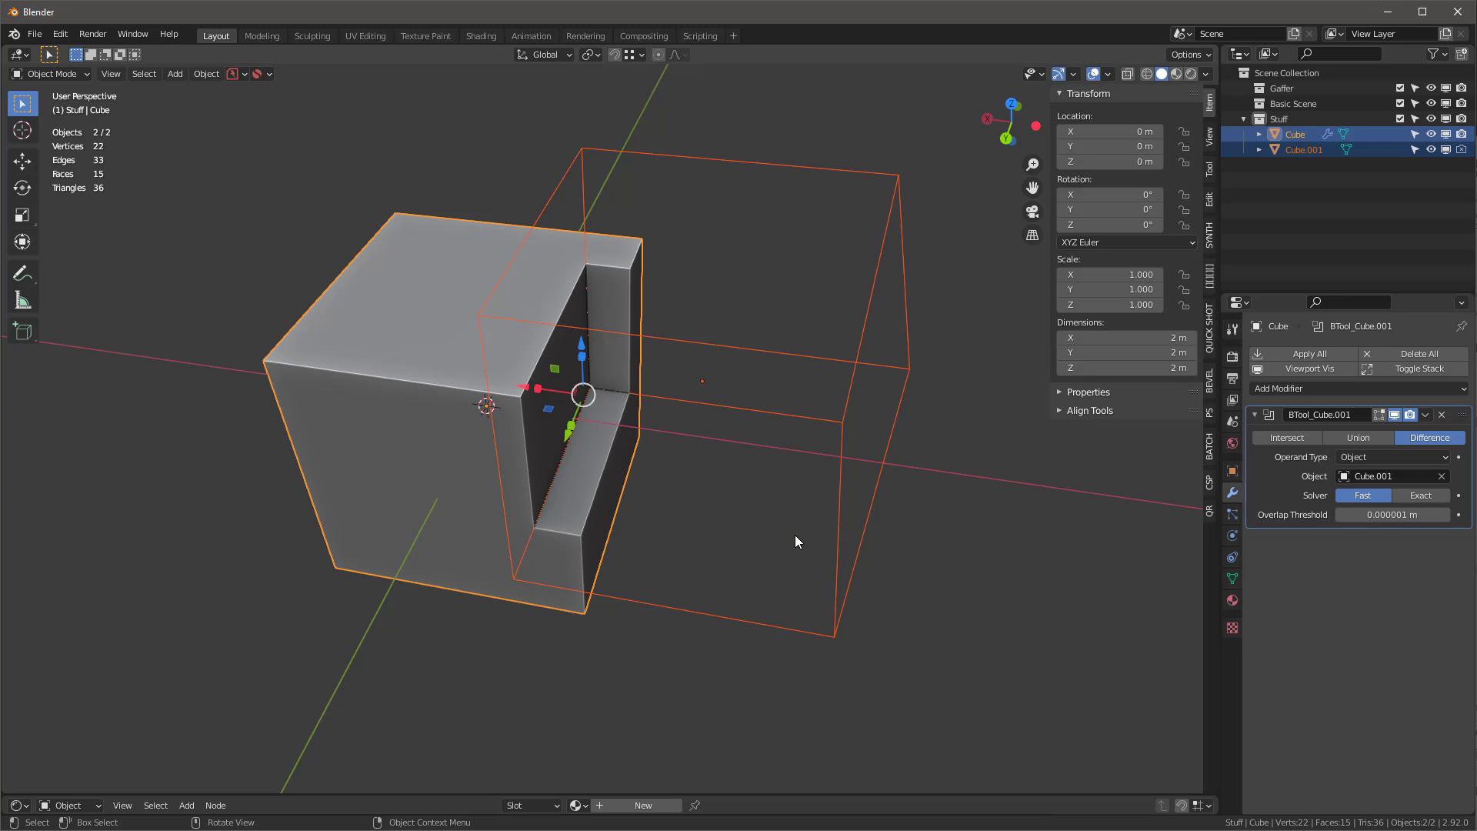
key(ctrl+z)
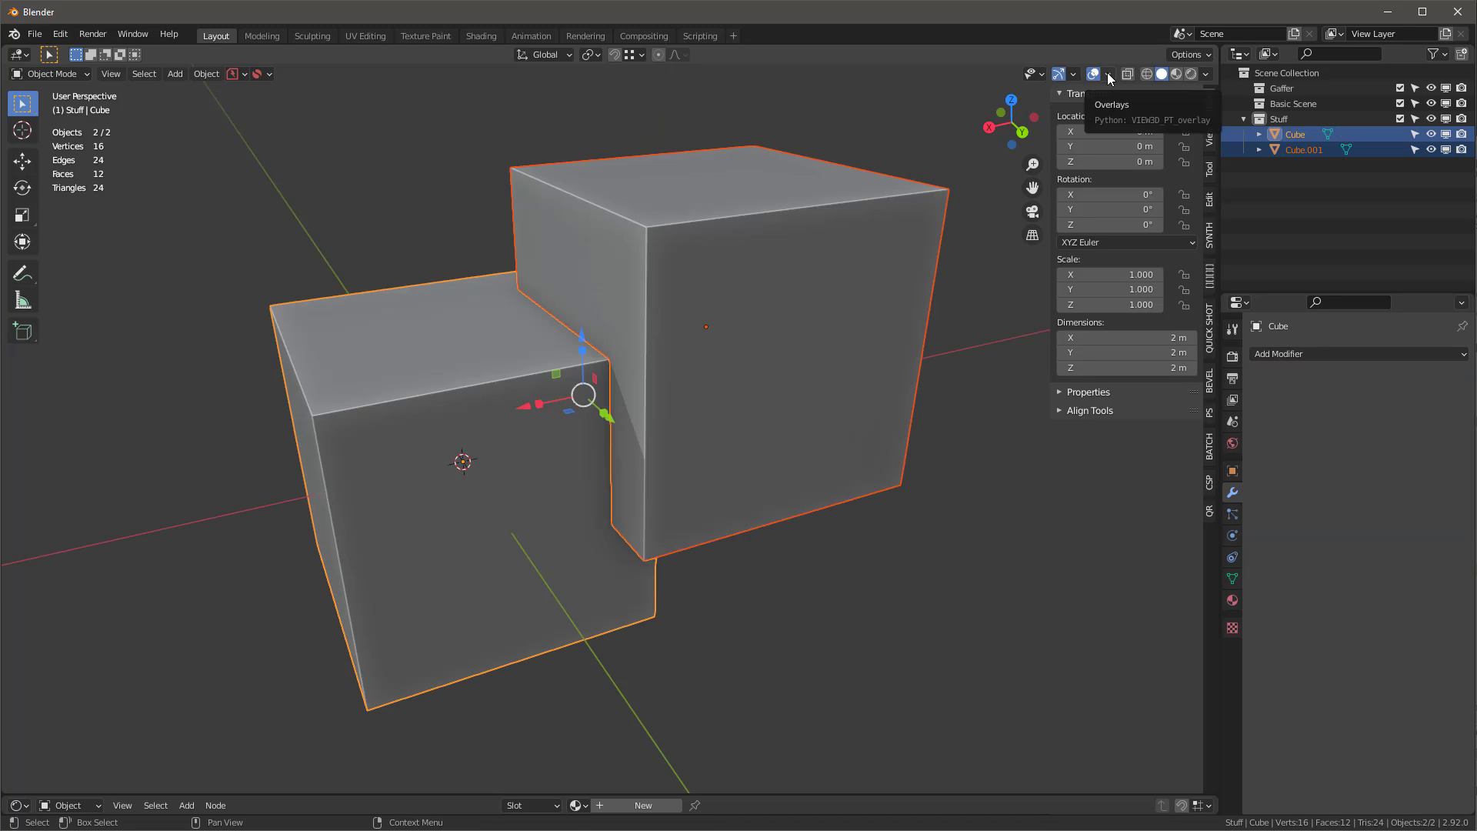
click(1109, 74)
click(1044, 354)
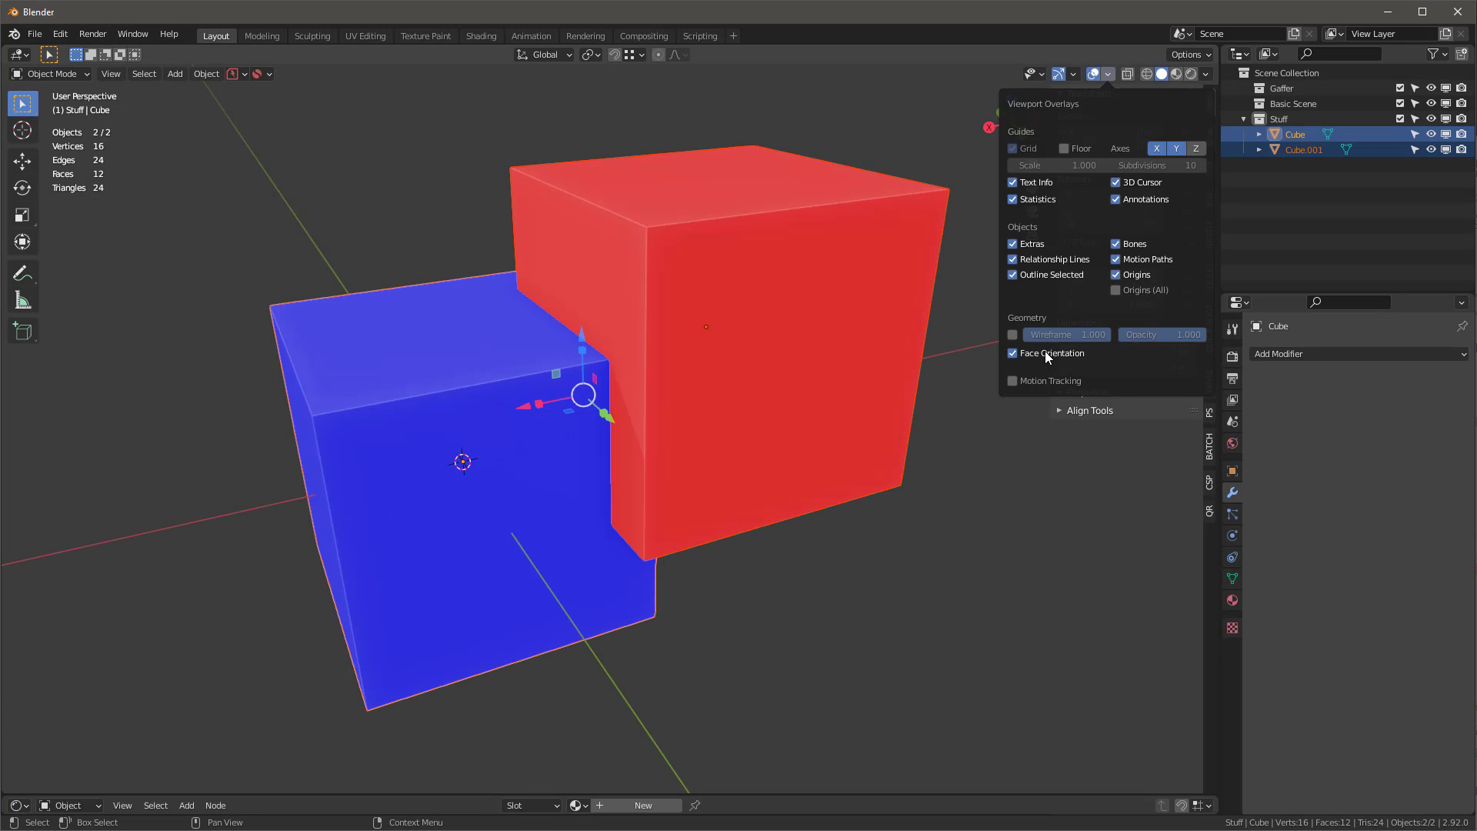
middle_drag(643, 421, 668, 432)
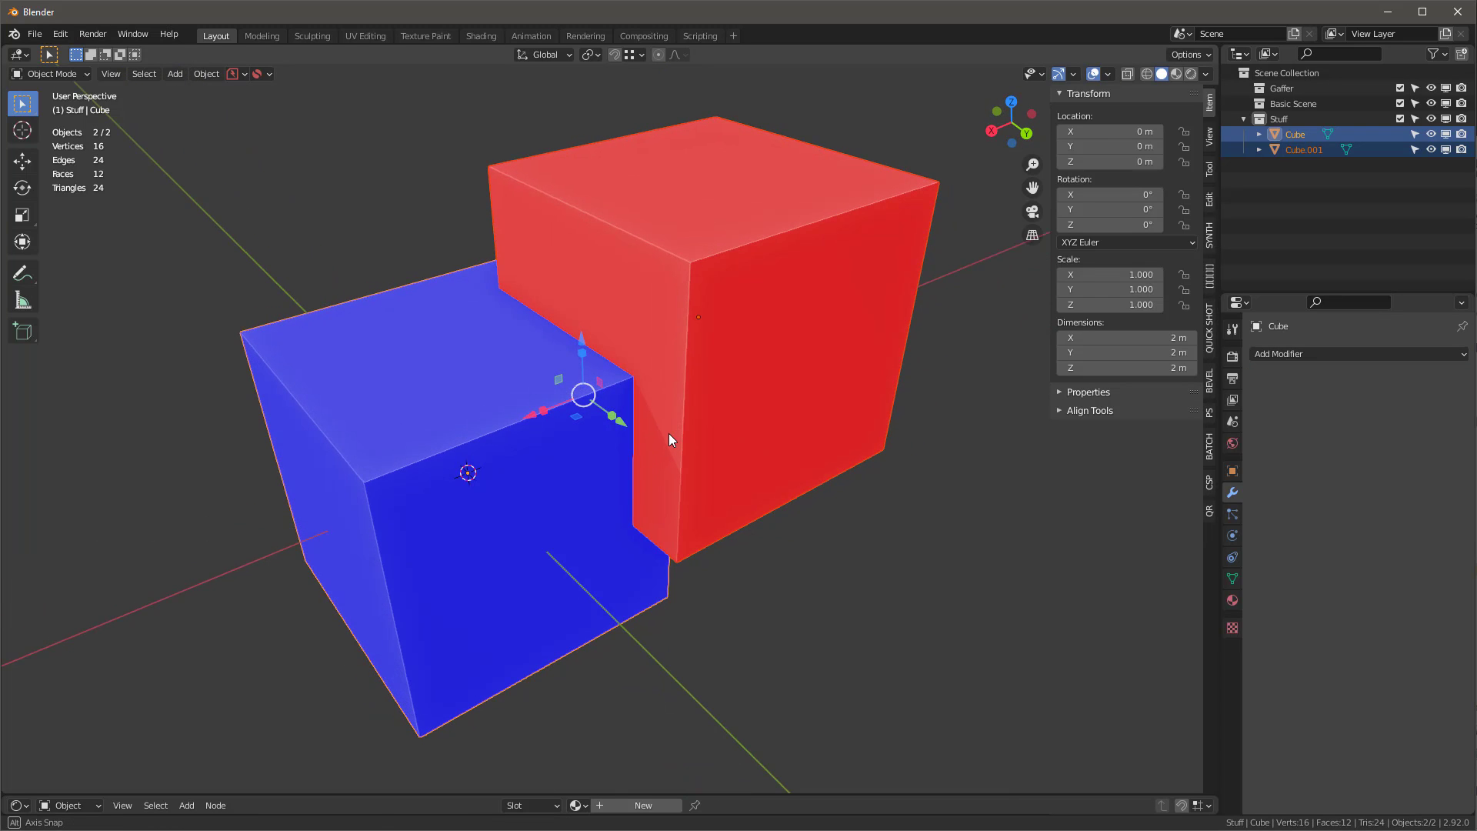
click(534, 477)
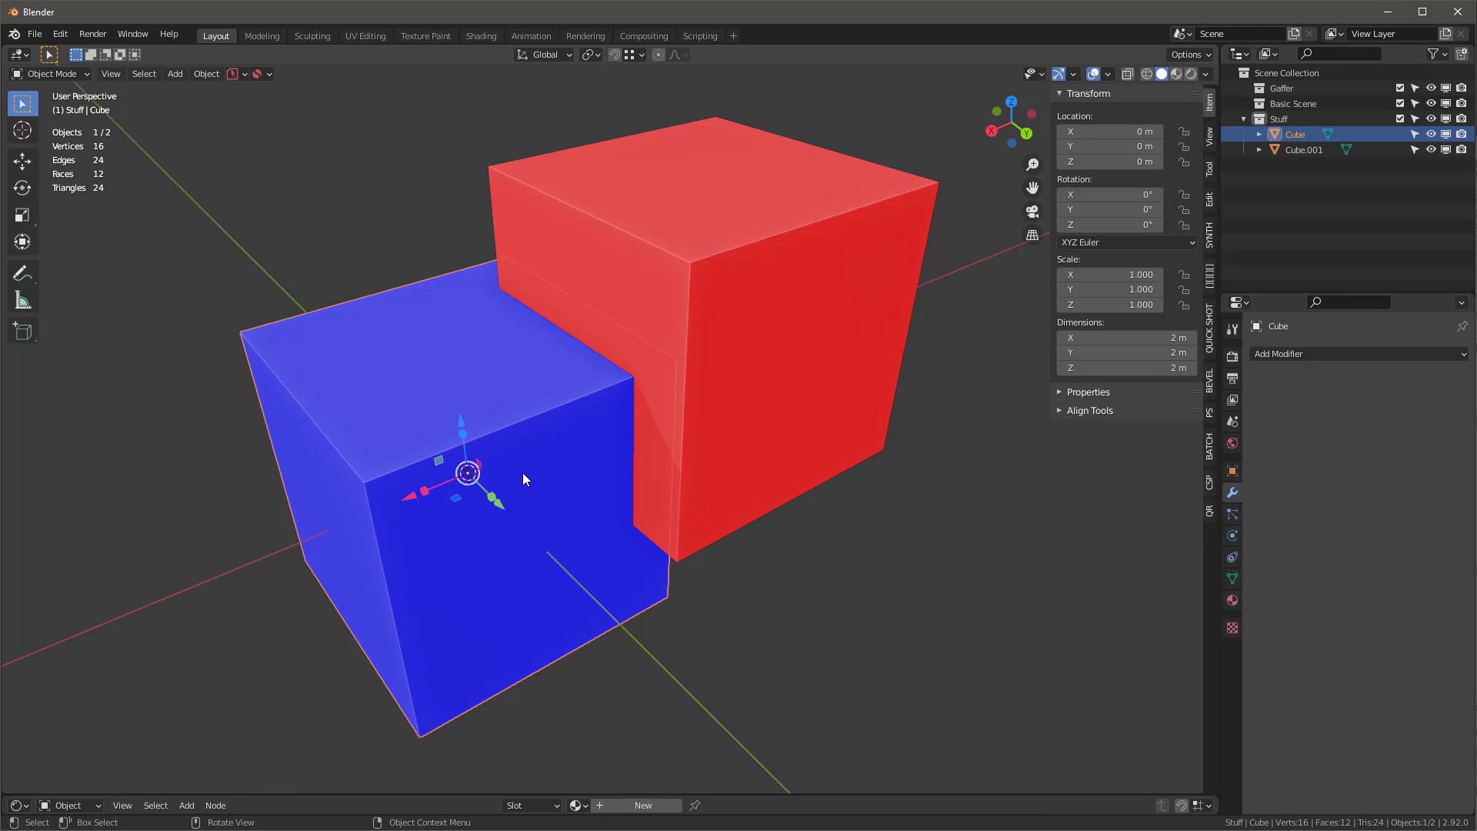
mouse_move(520, 476)
middle_down()
mouse_move(554, 476)
mouse_move(513, 481)
middle_up()
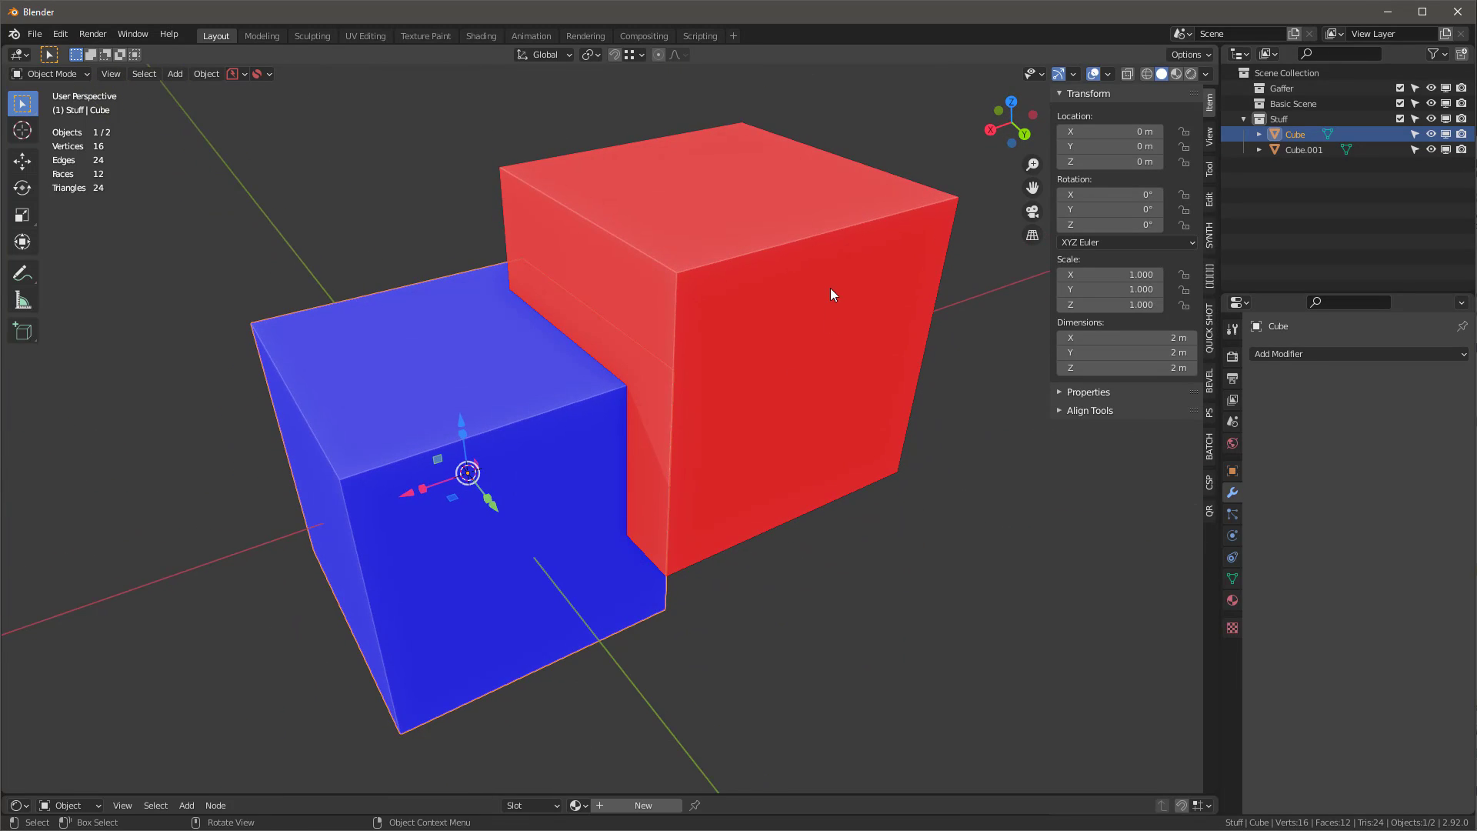
Step: Turn off the Face Orientation overlay, and flip the normals of Cube.001 in edit mode
click(1108, 73)
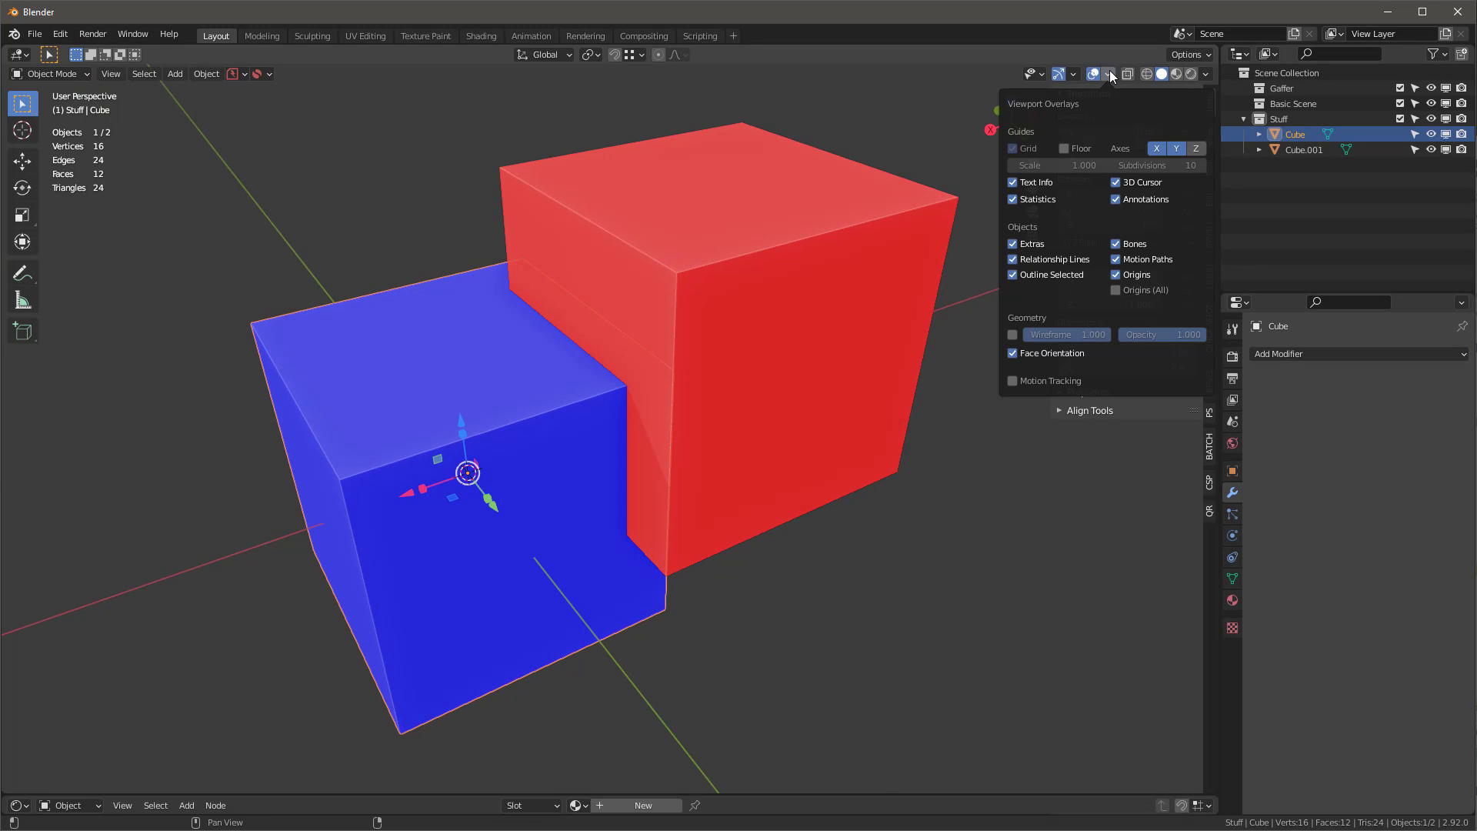
click(1012, 353)
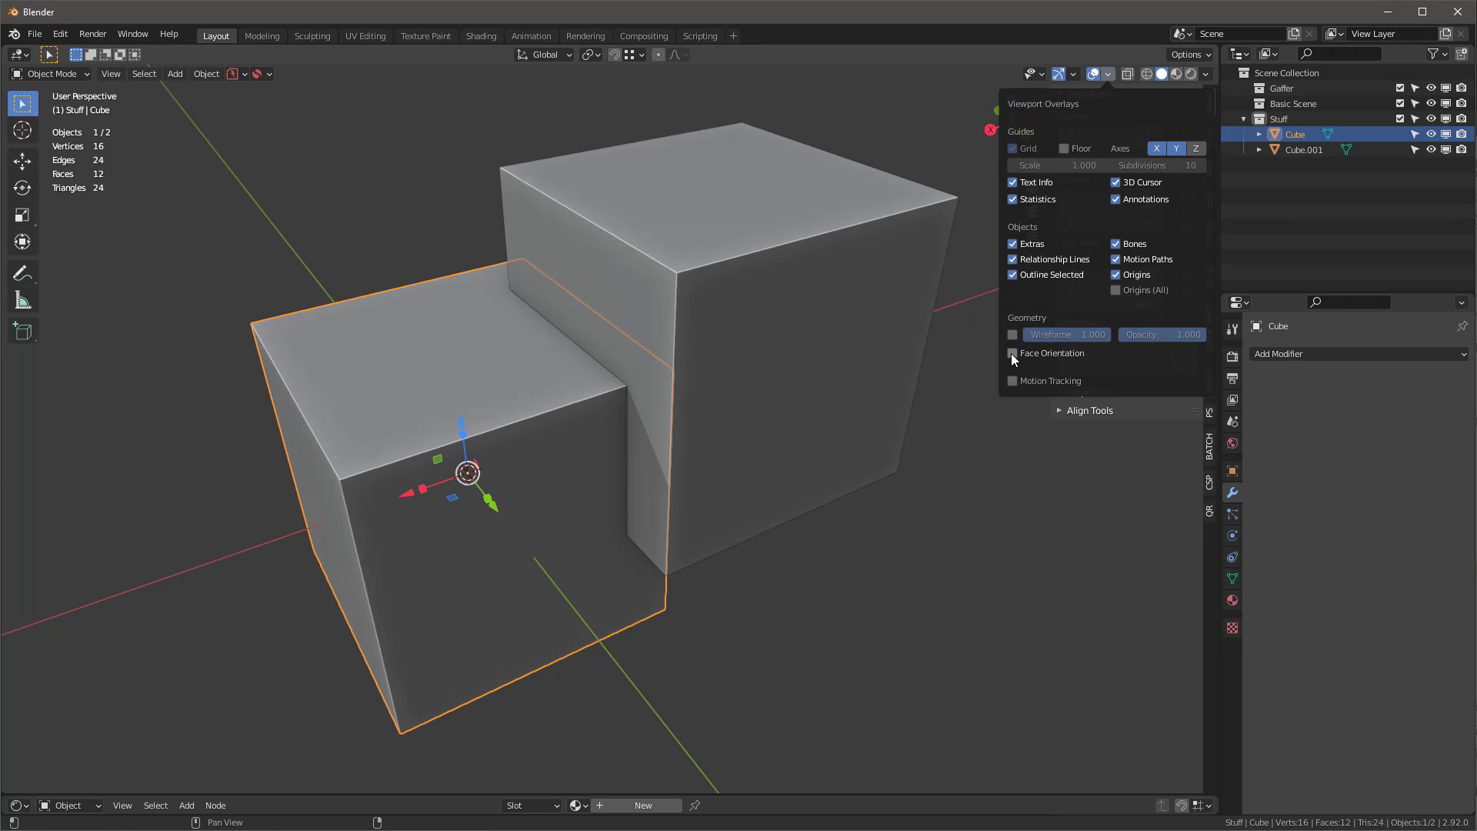
click(796, 302)
key(Tab)
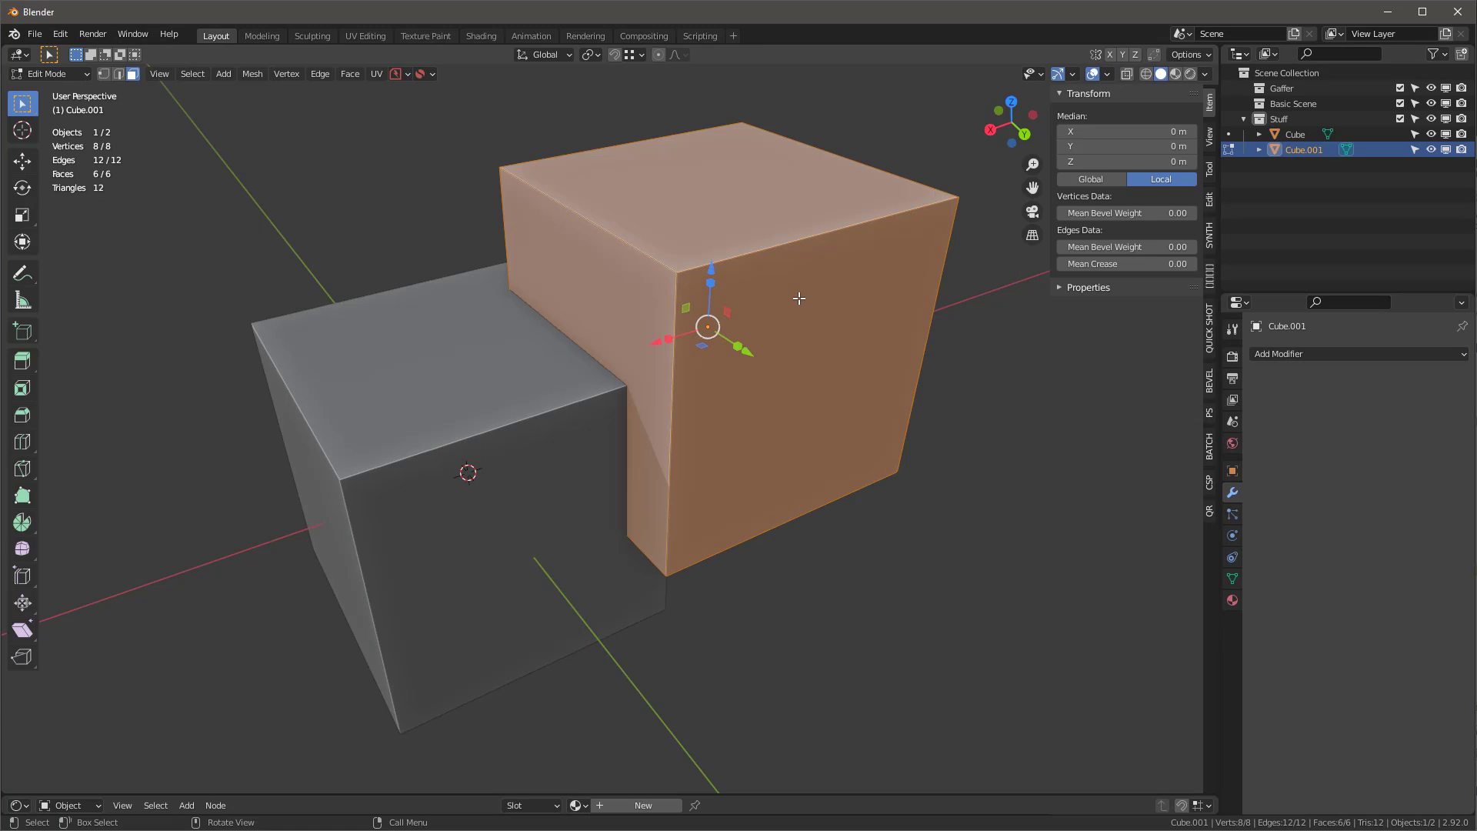
click(252, 74)
mouse_move(288, 326)
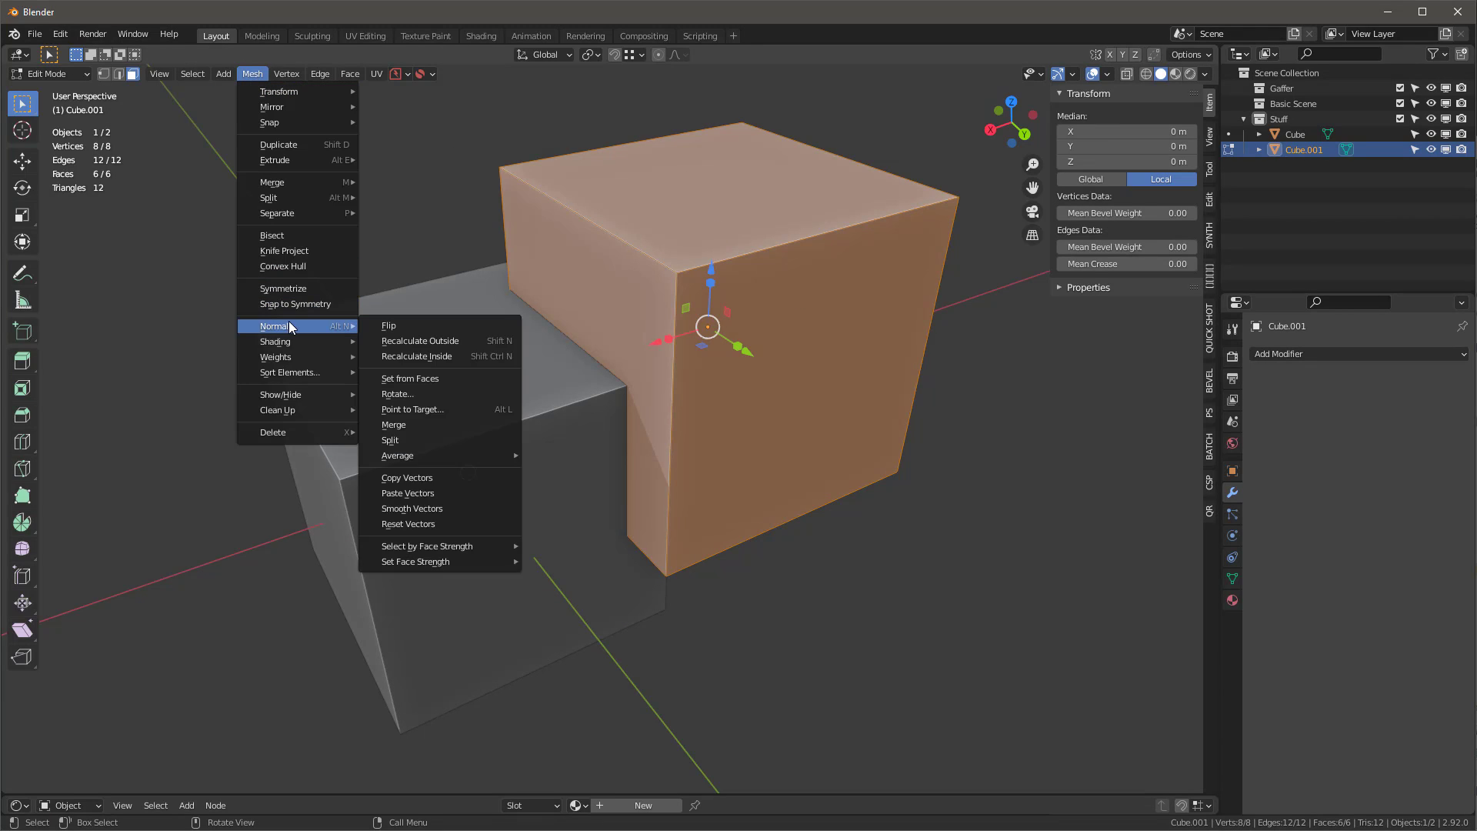
click(396, 325)
key(Tab)
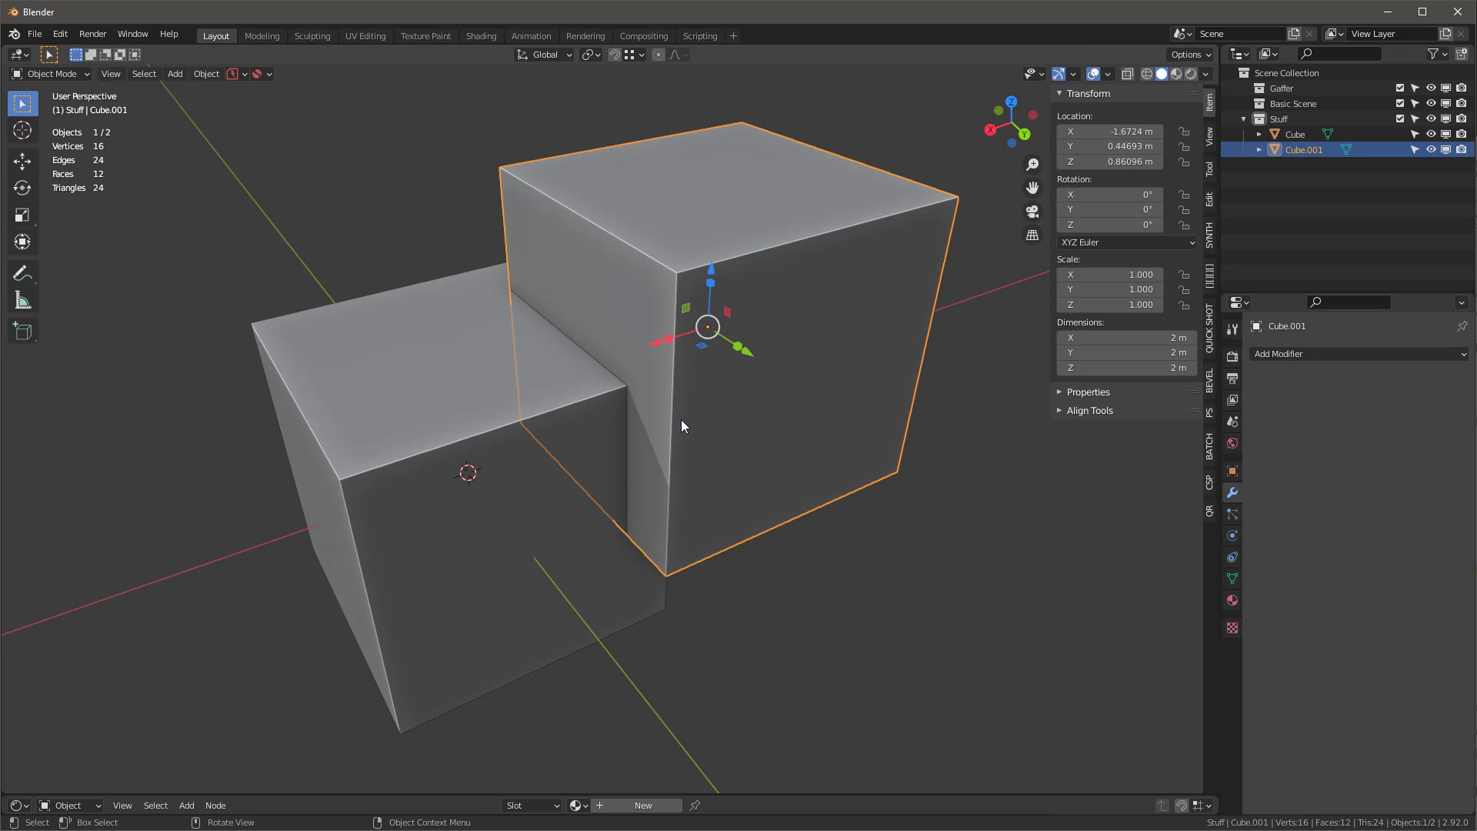
Step: Subtract Cube.001 from the original cube with an Exact Bool Tool Difference, inspect the cut, and undo it
shift+click(454, 387)
key(ctrl+shift+KP_Subtract)
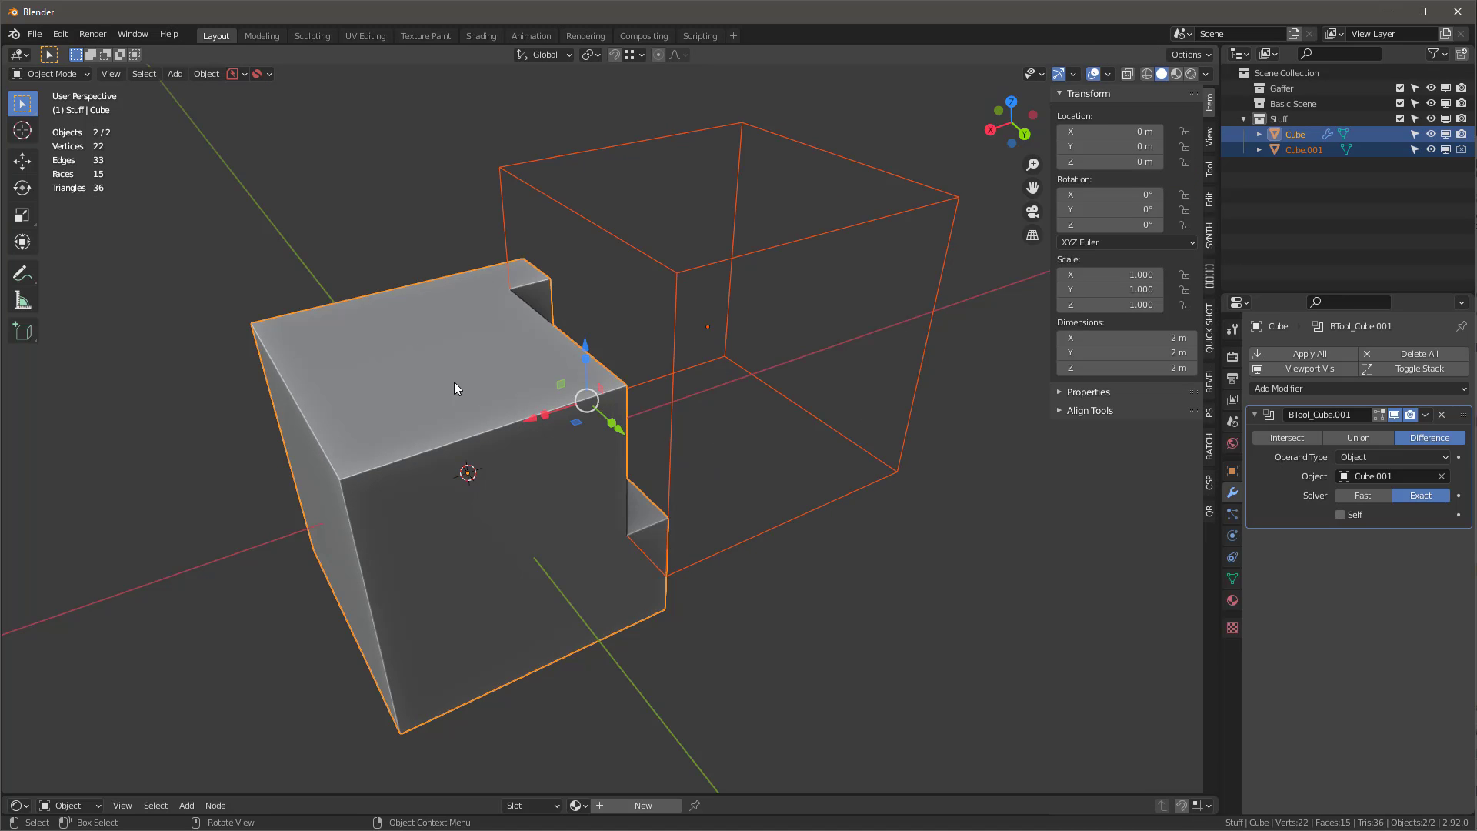
middle_drag(454, 383, 518, 381)
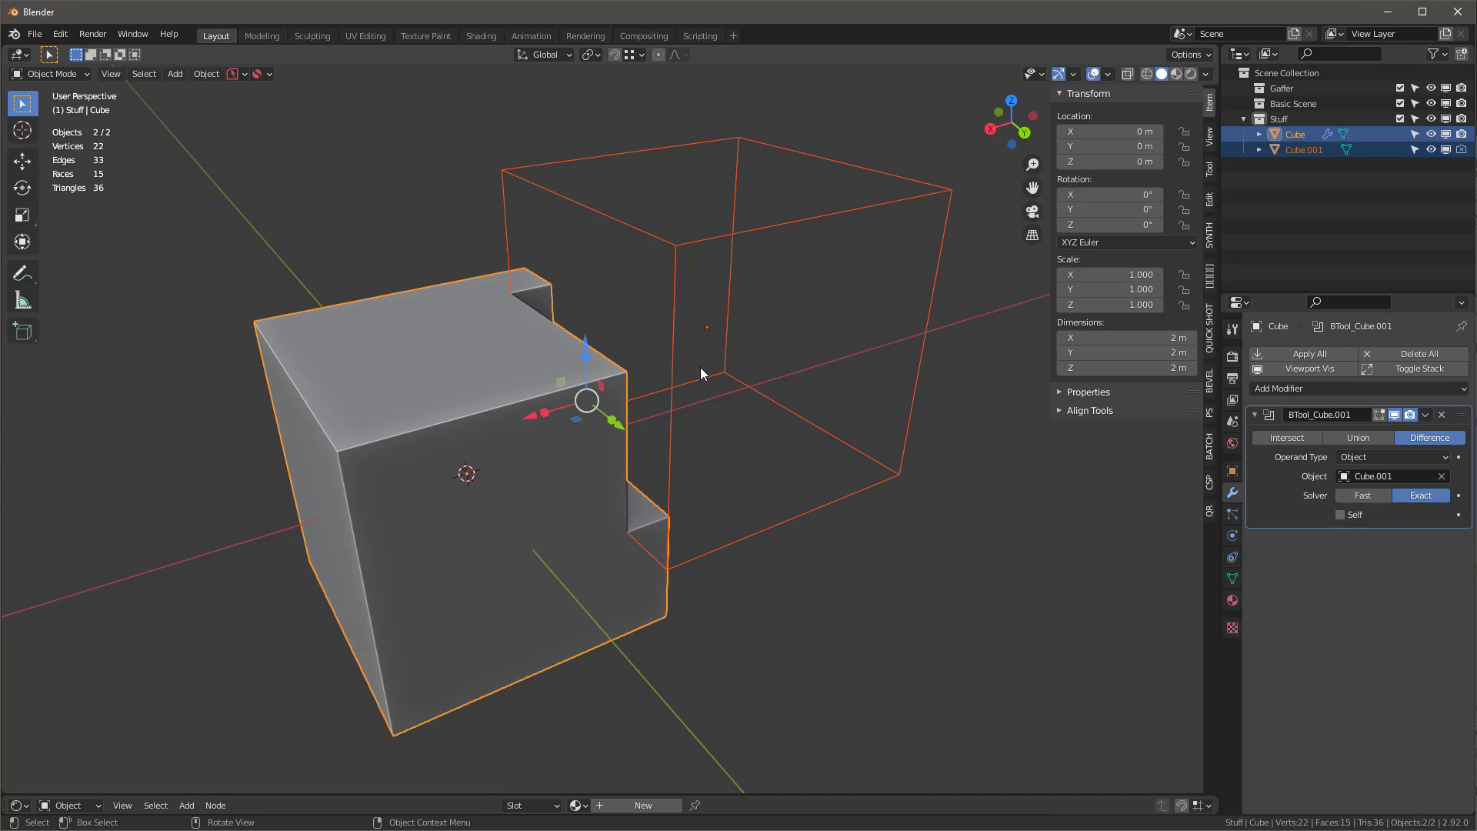
key(ctrl+z)
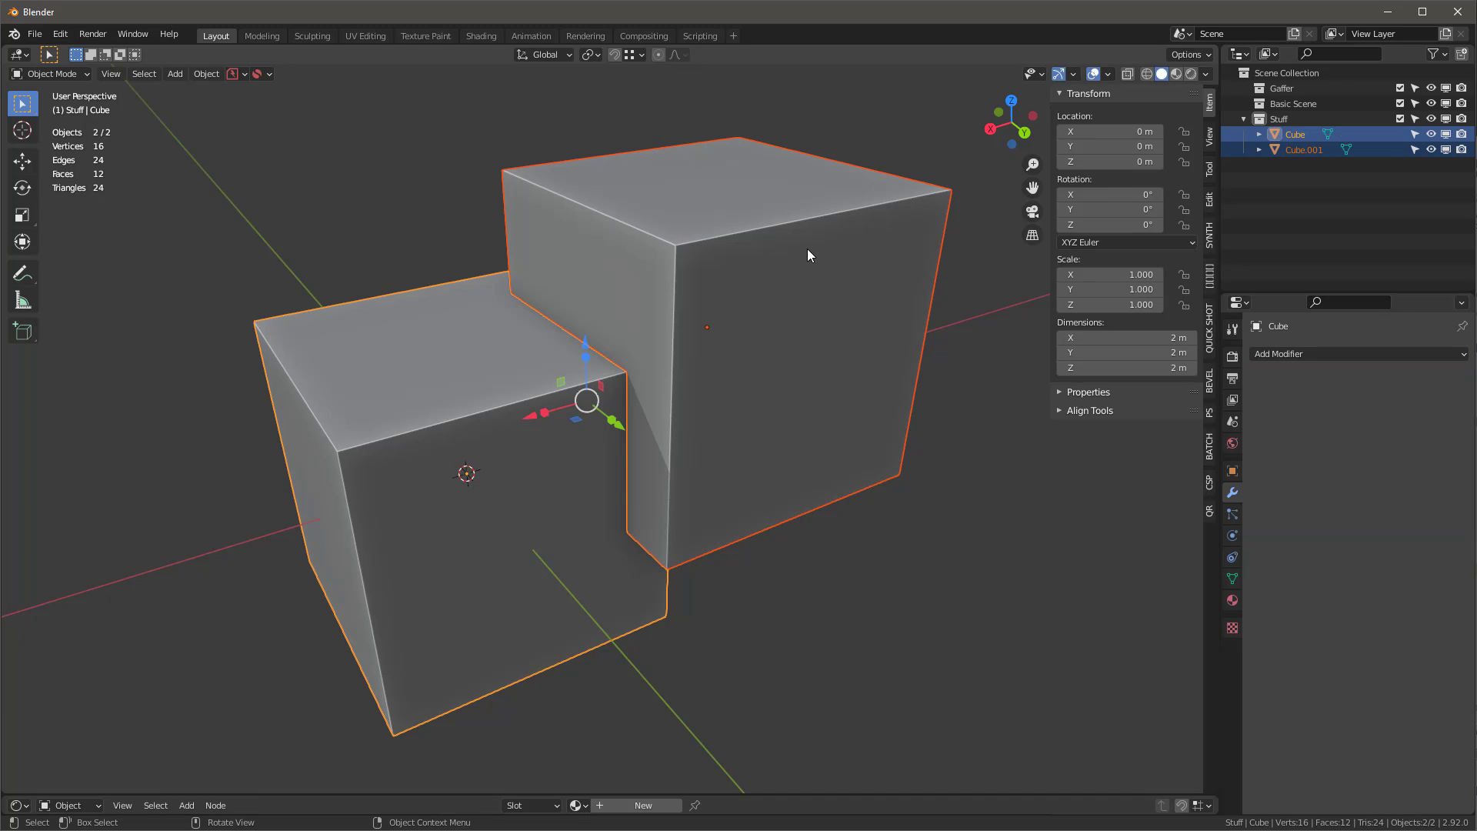
Step: Recalculate the normals of Cube.001 with the Inside option, and turn on the Face Orientation overlay in object mode
click(809, 251)
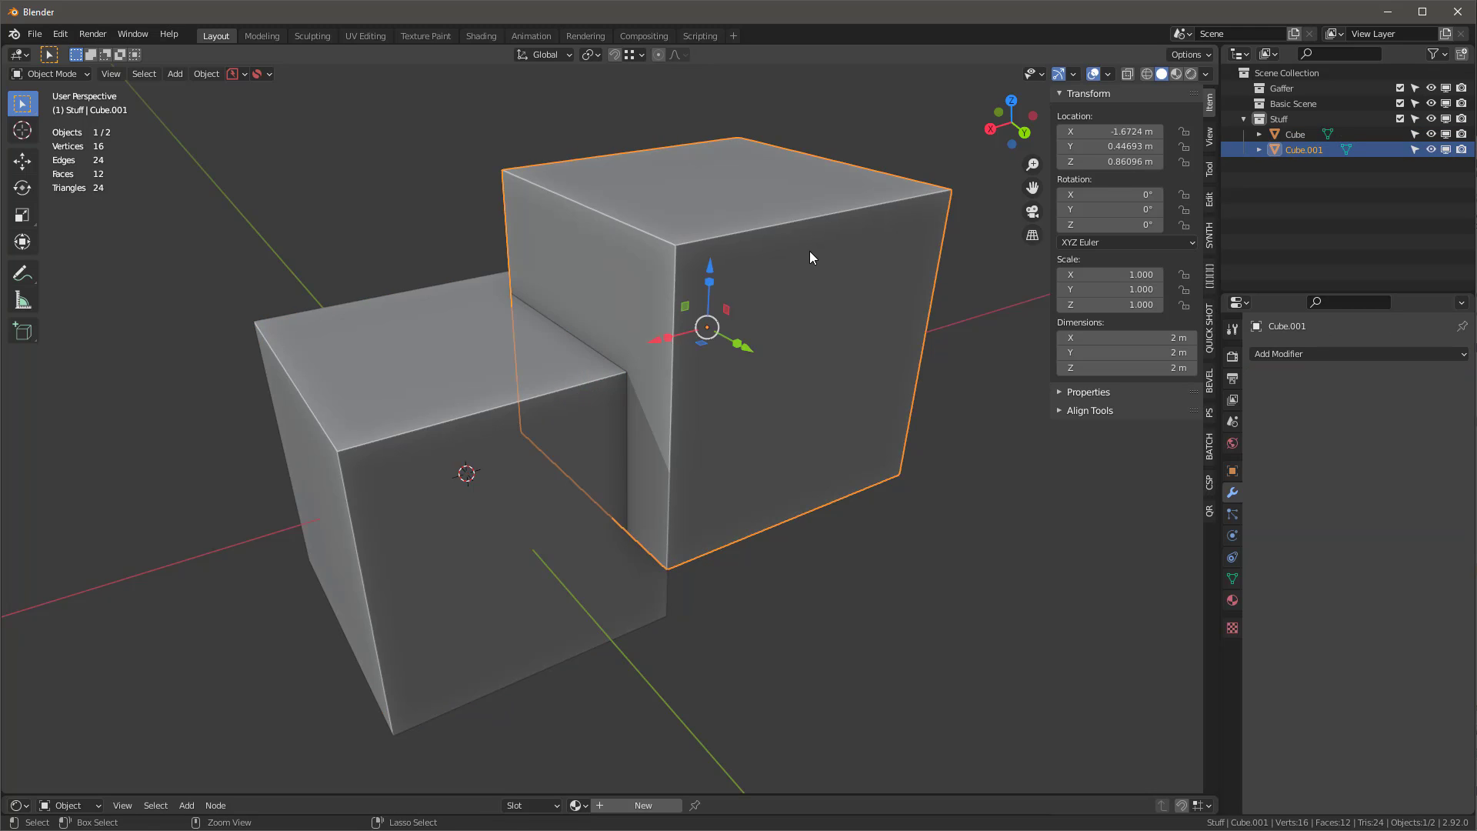
key(Tab)
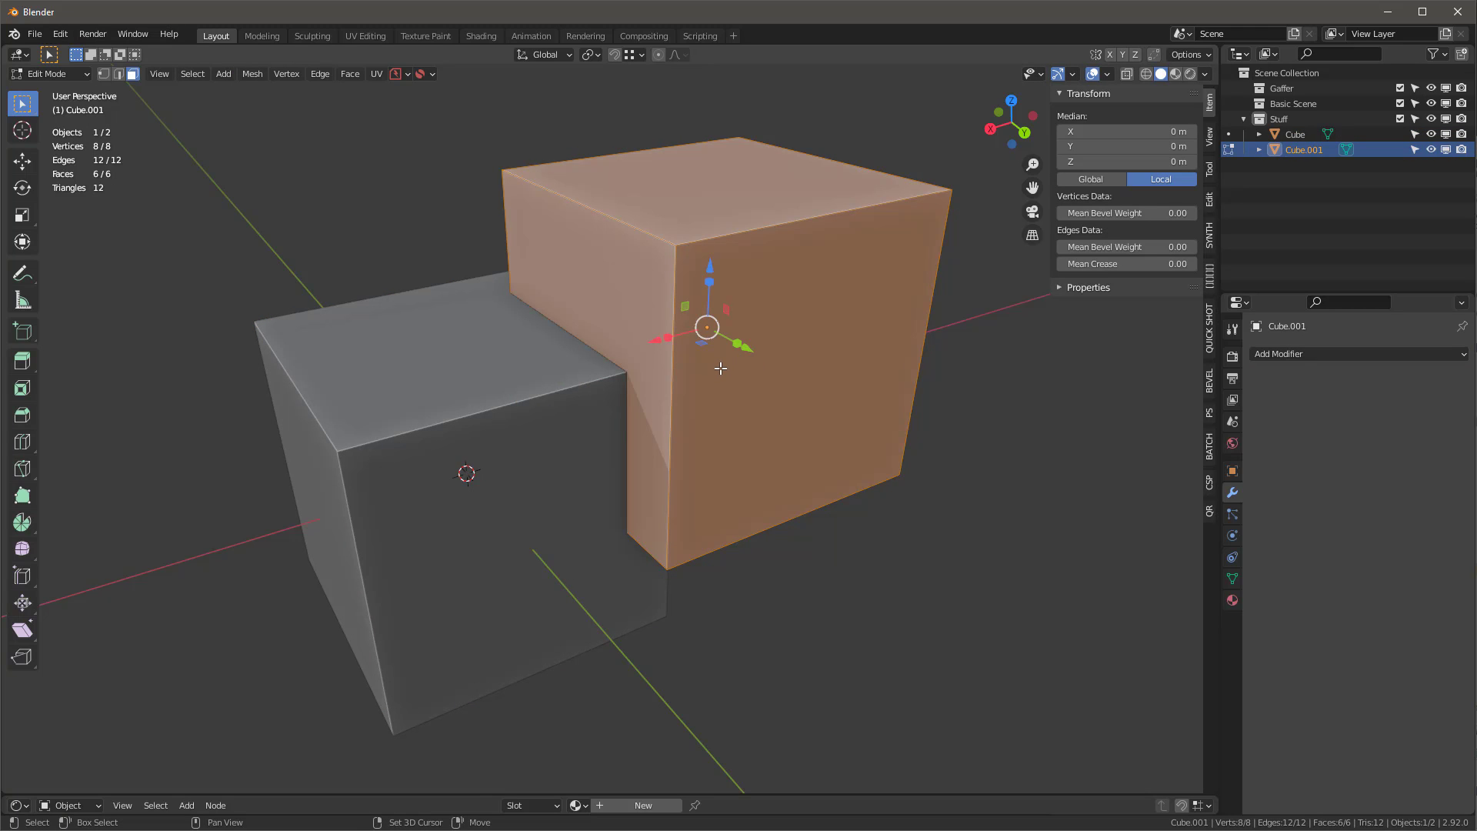
key(shift+n)
click(58, 781)
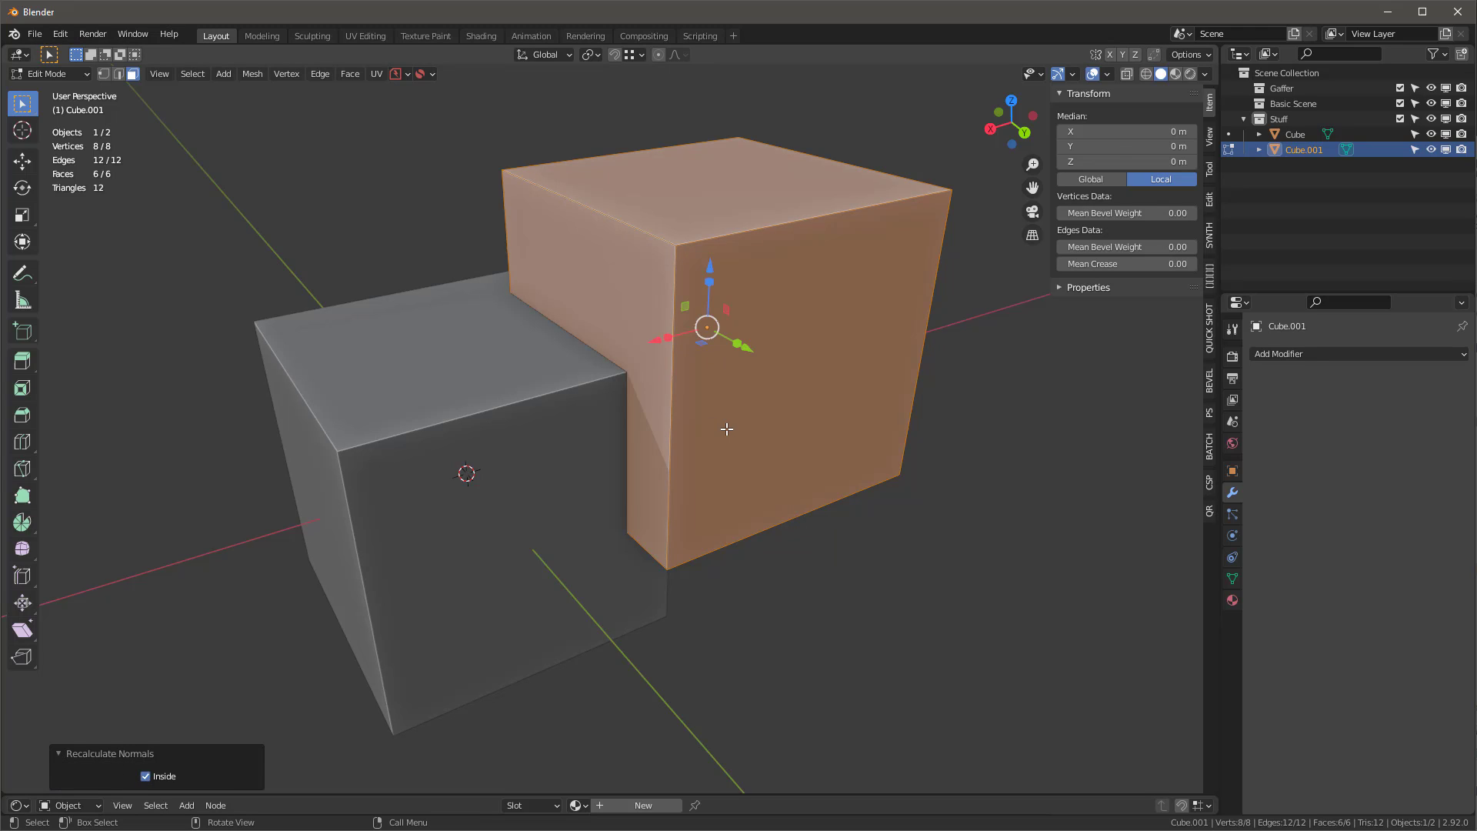
key(Tab)
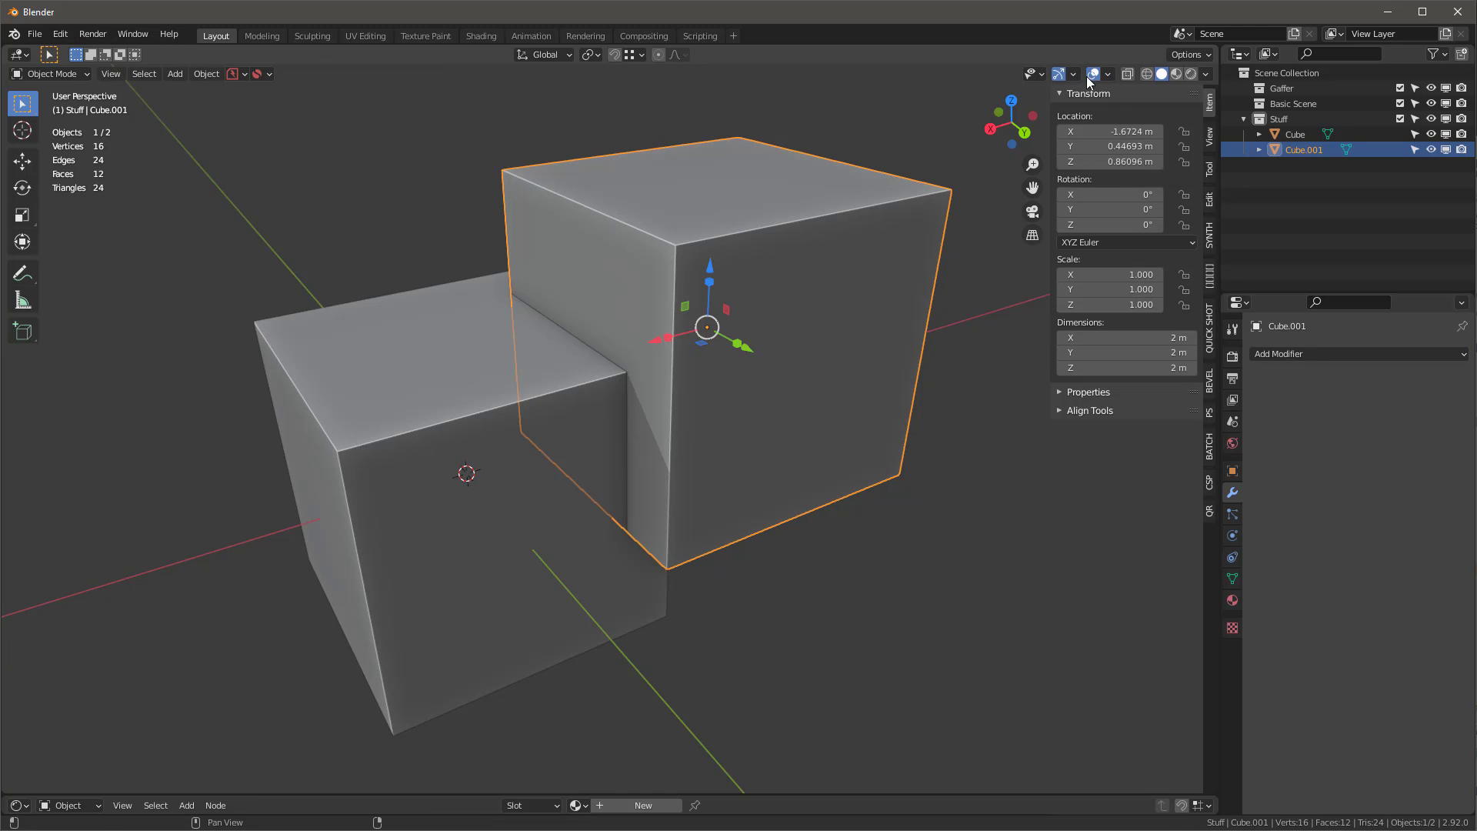
click(1108, 74)
click(1009, 360)
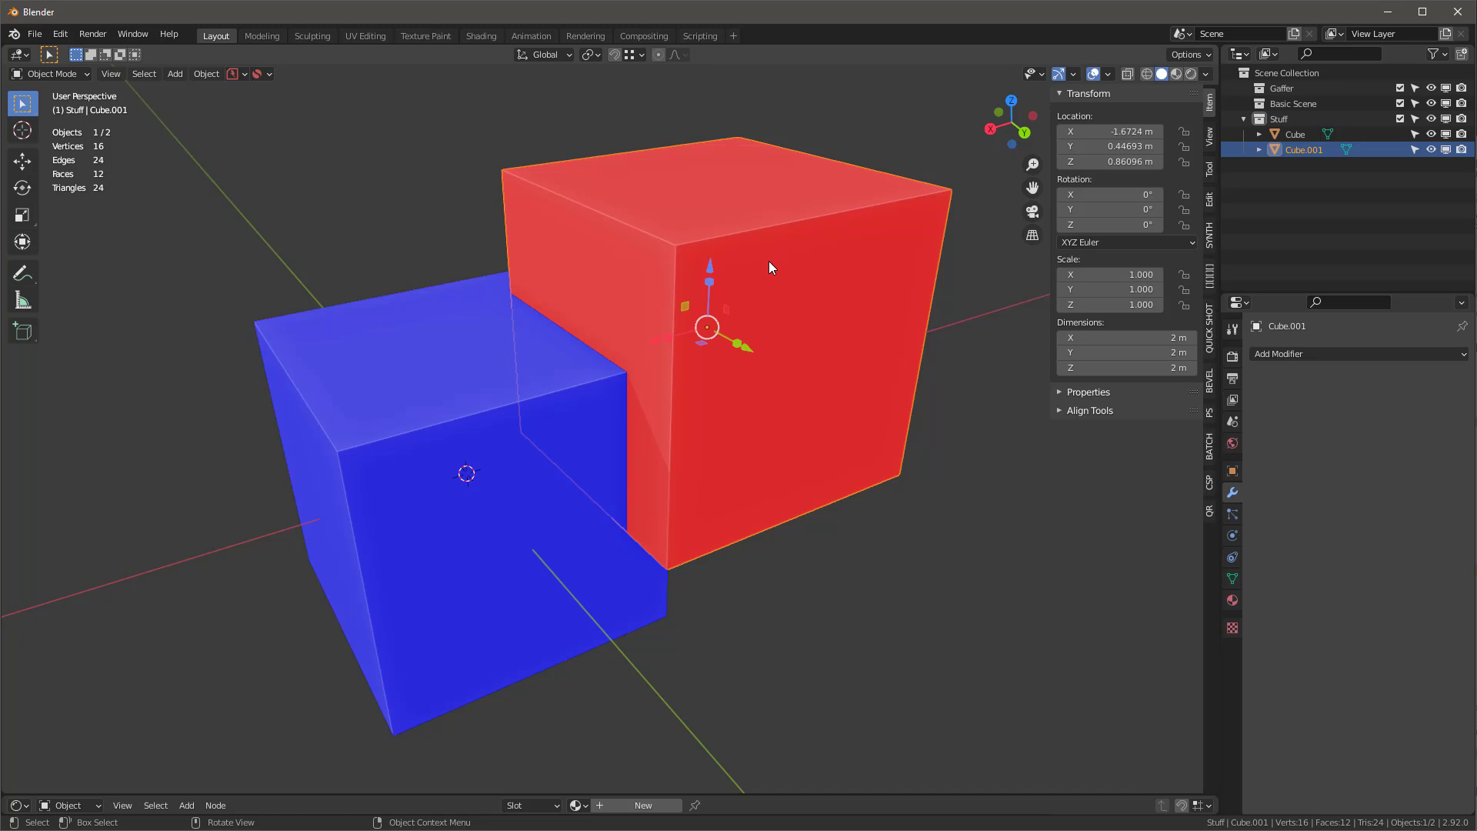
Step: Make the 3D Viewport theme's Face Orientation Front colour fully transparent in the preferences
click(60, 34)
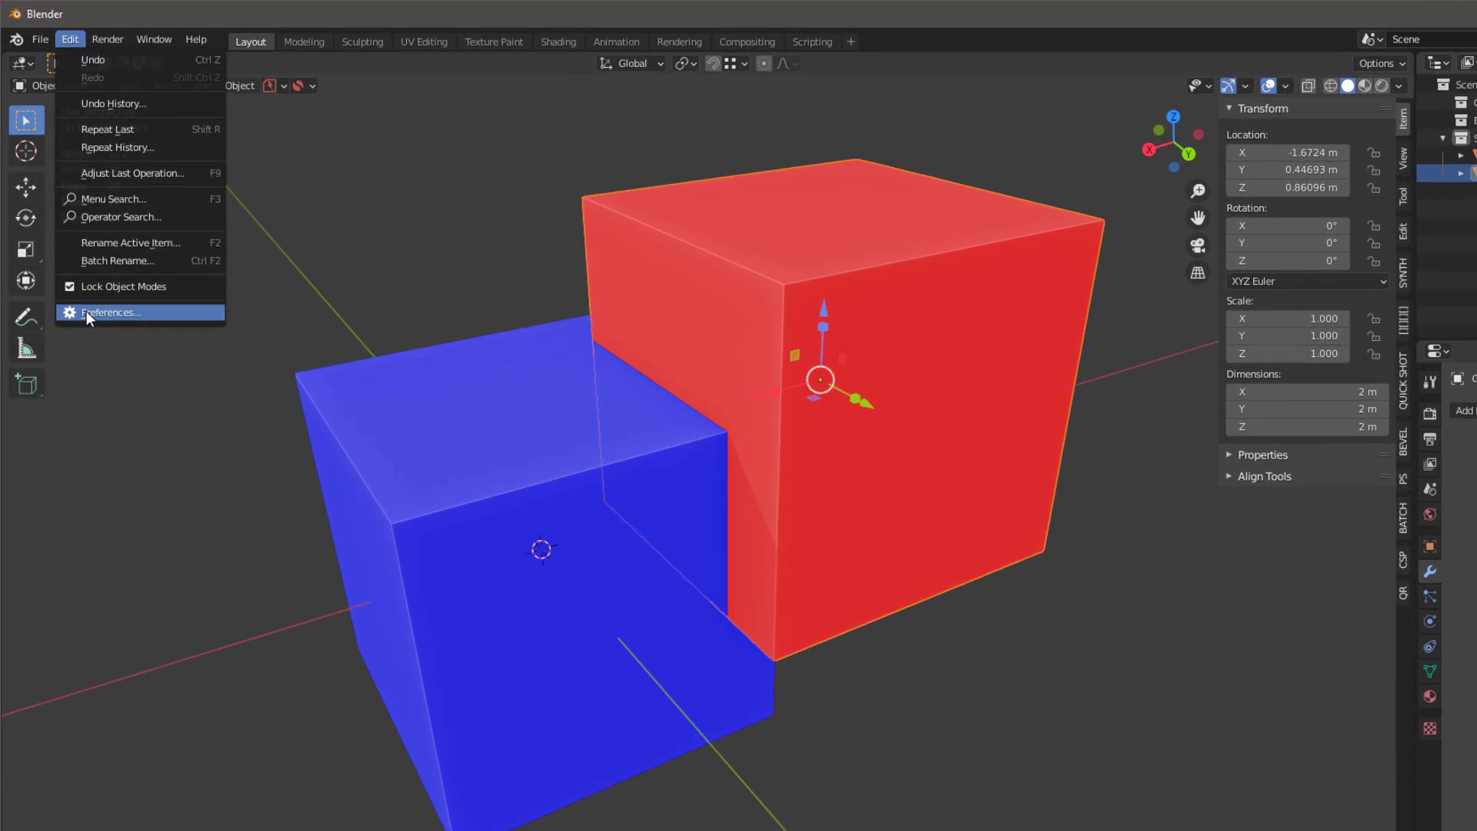
click(77, 268)
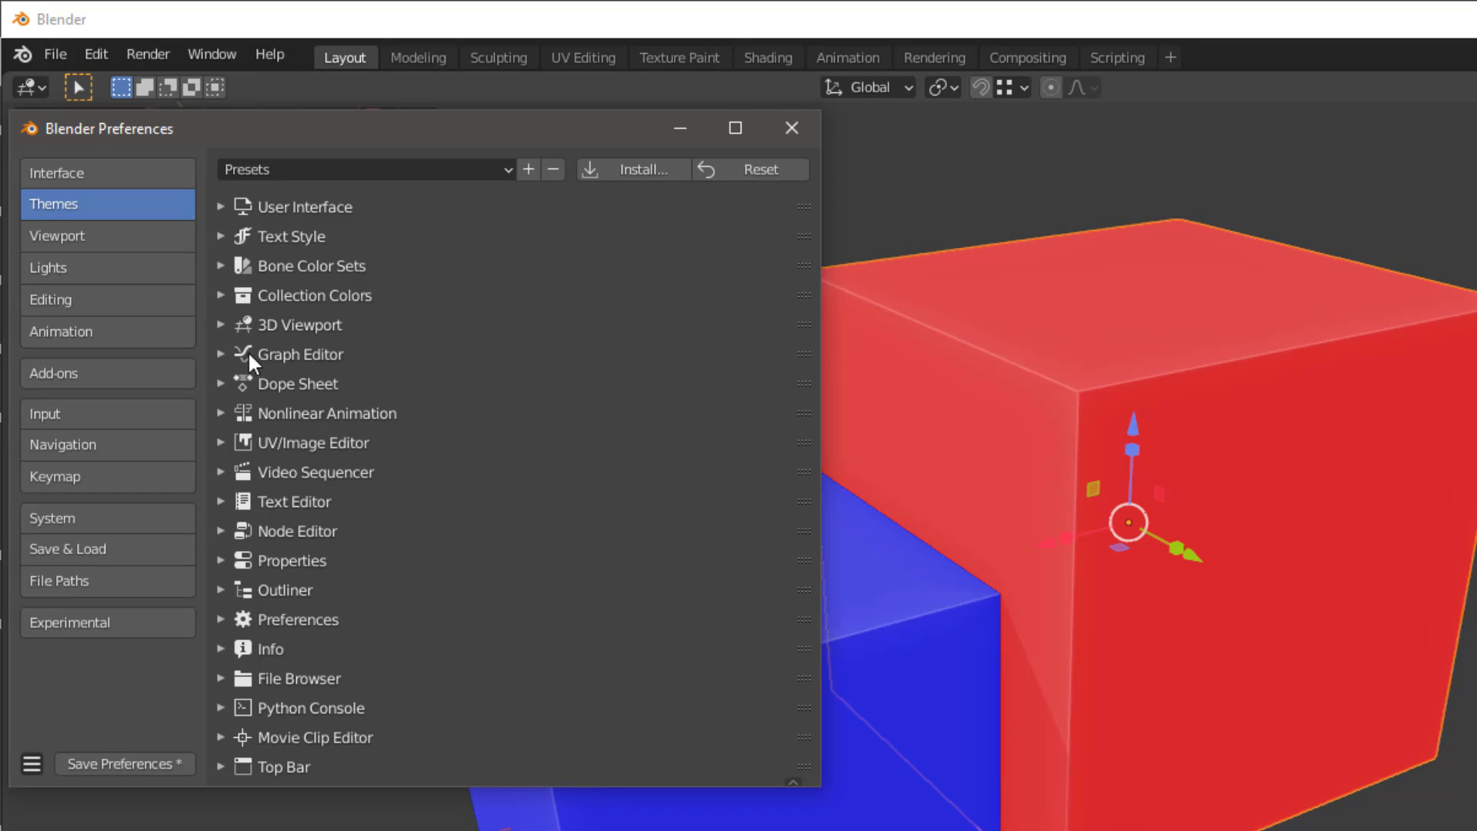
click(219, 324)
scroll(594, 512, down, 15)
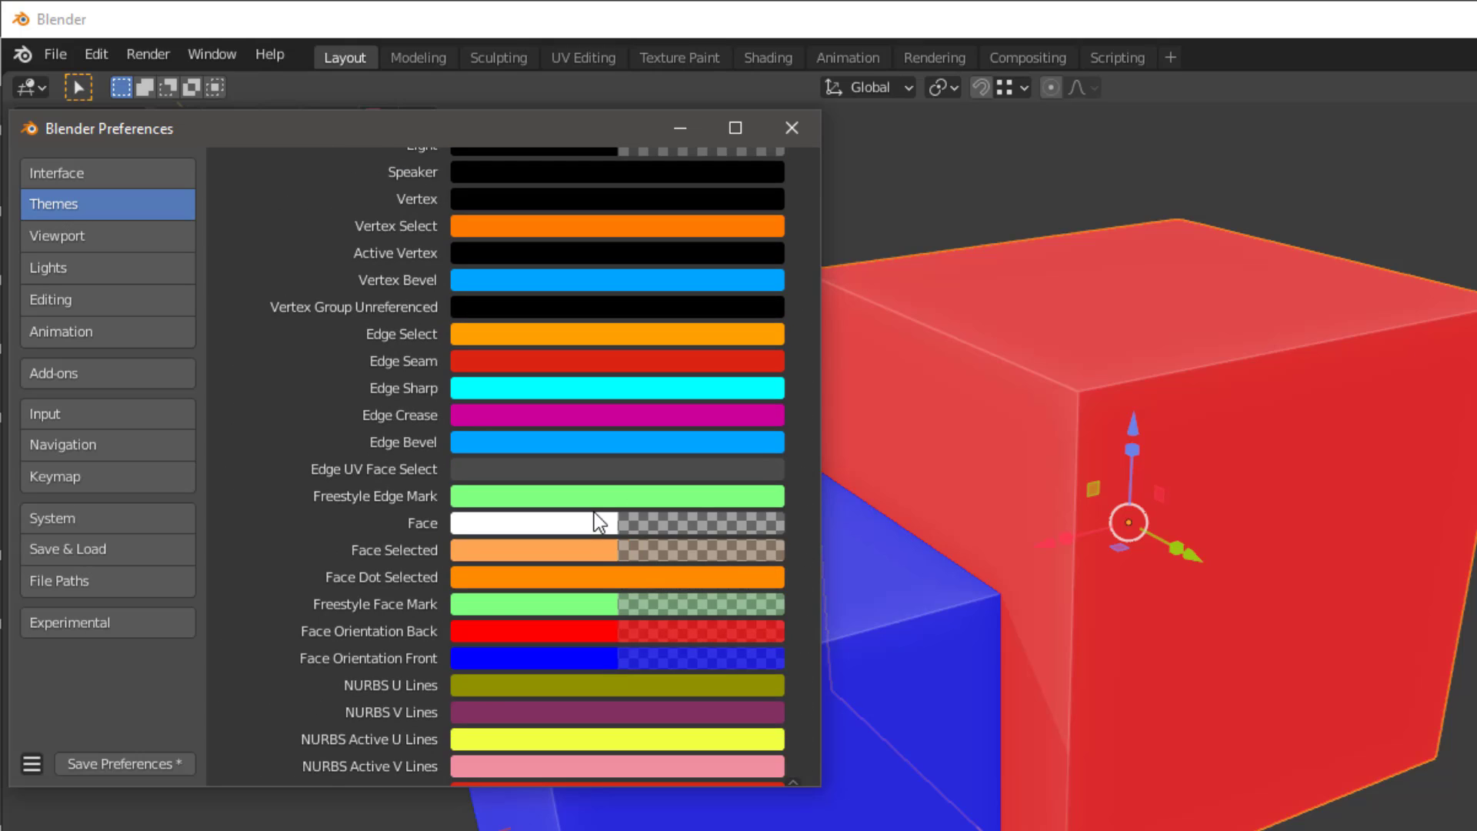
scroll(594, 512, down, 5)
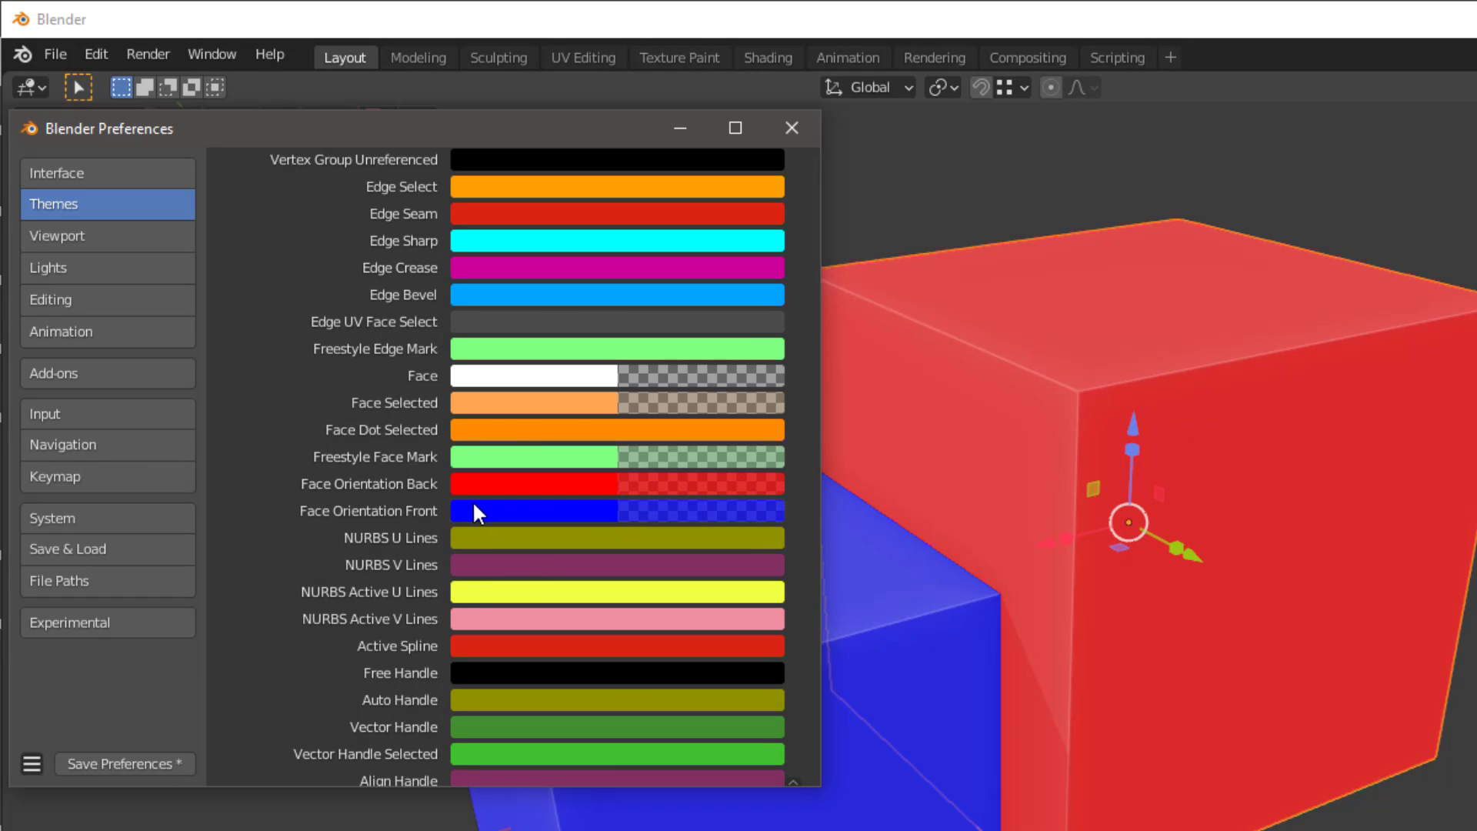
click(709, 510)
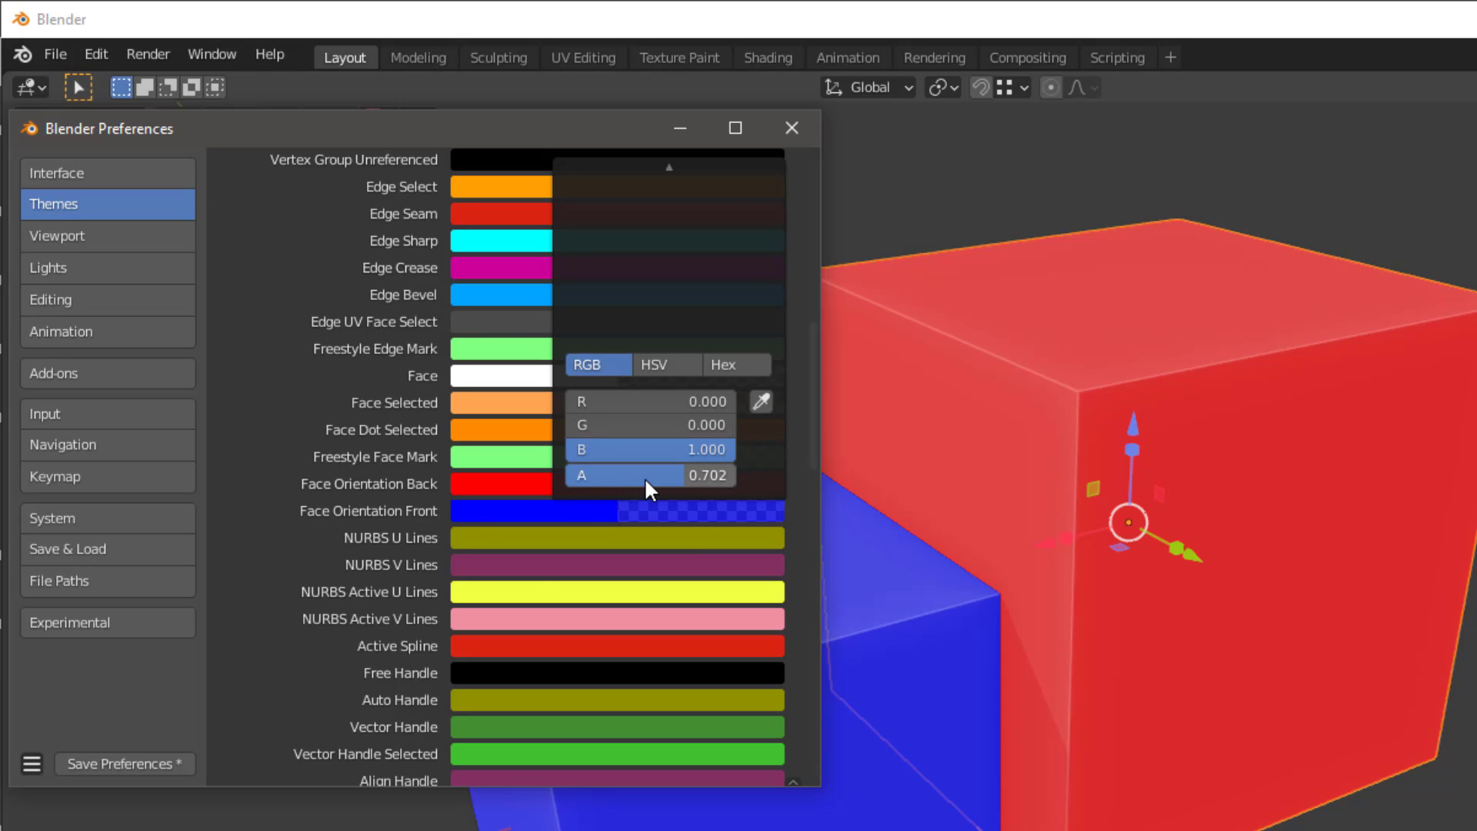
drag(647, 477, 523, 477)
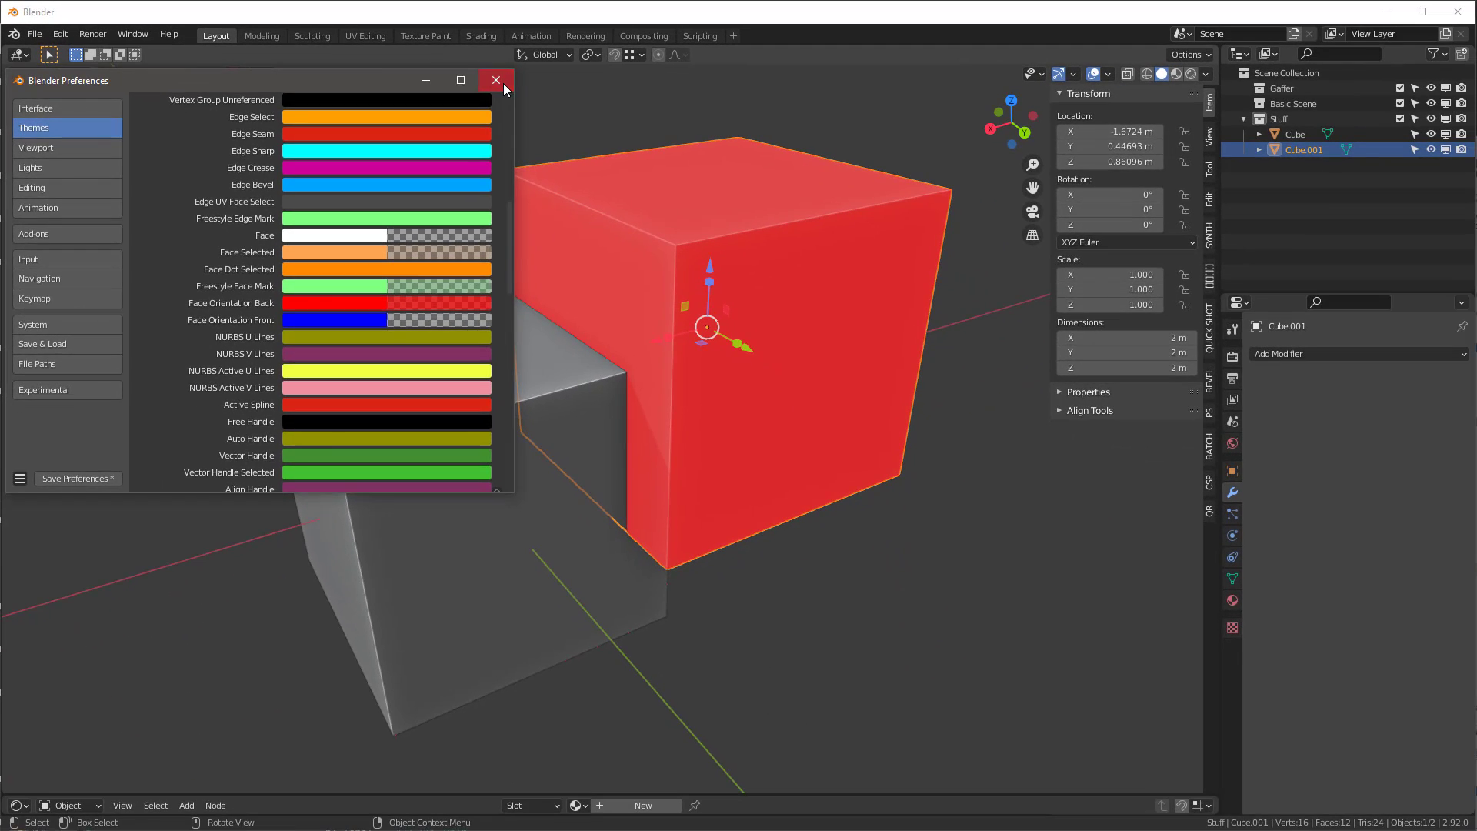
click(760, 122)
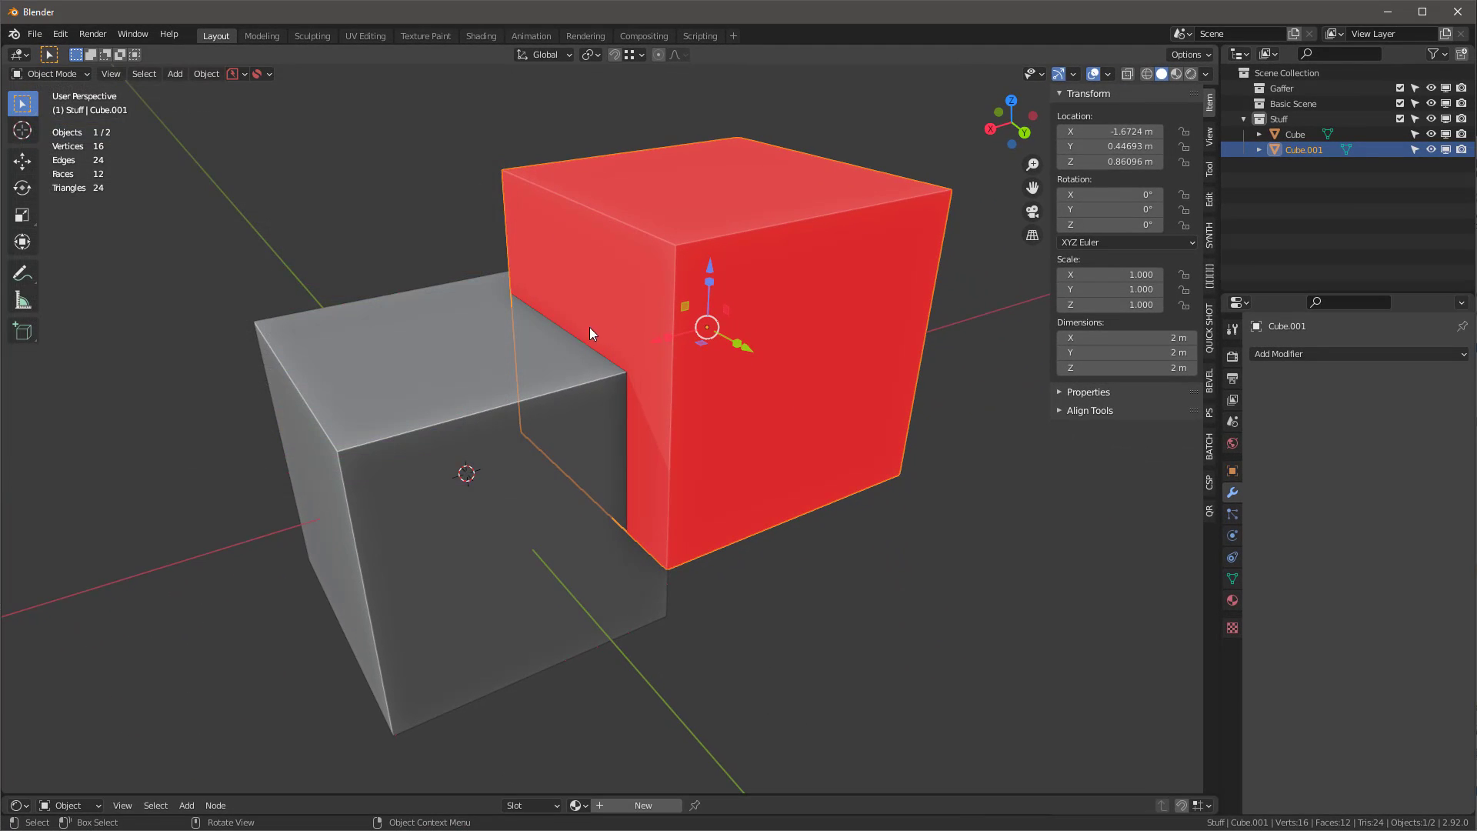
Step: Flip the normals of all faces of Cube.001 in edit mode, and return to object mode
mouse_move(775, 263)
middle_down()
mouse_move(532, 254)
mouse_move(632, 294)
mouse_move(779, 256)
middle_up()
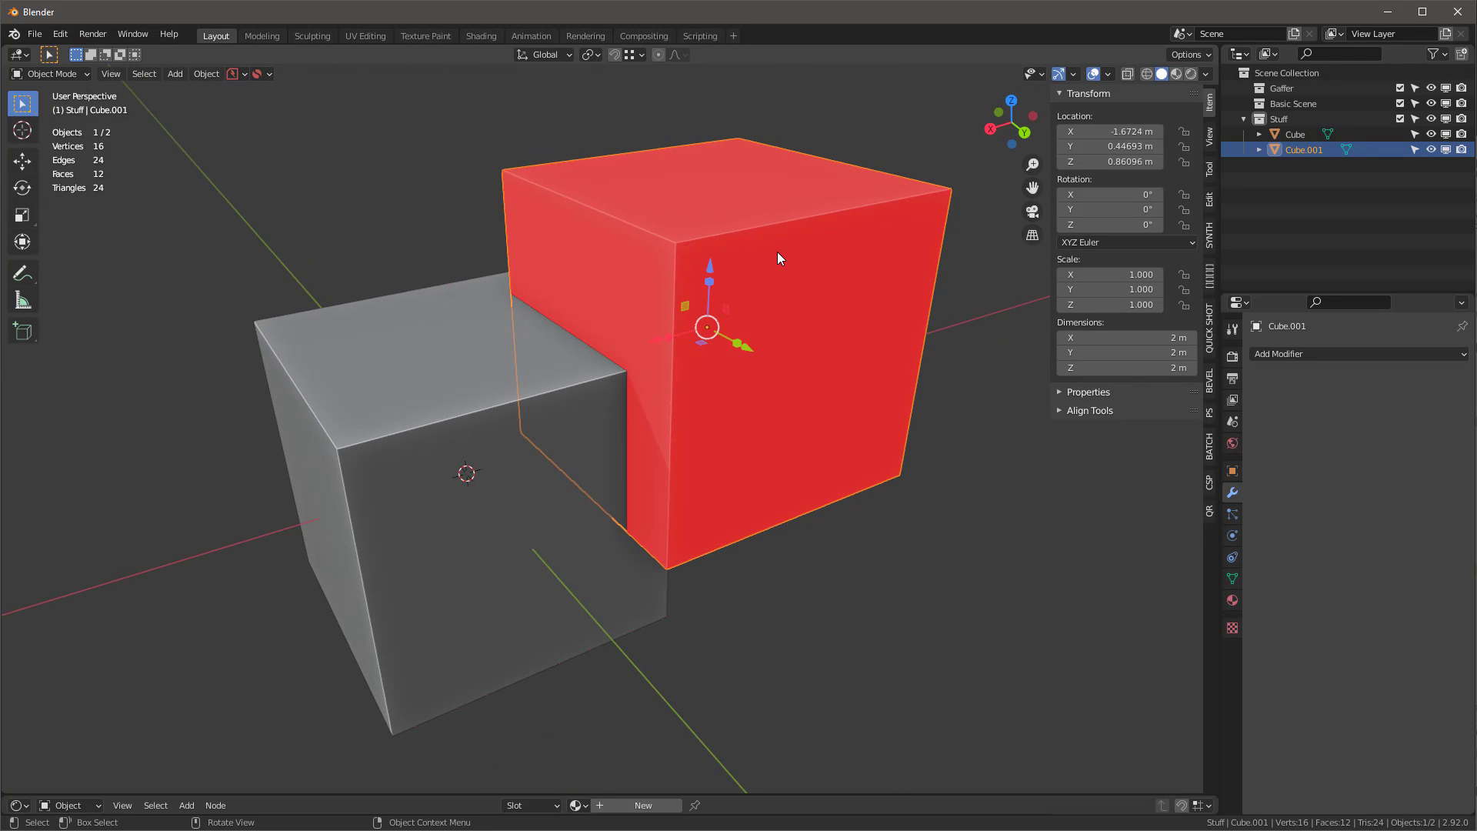
key(Tab)
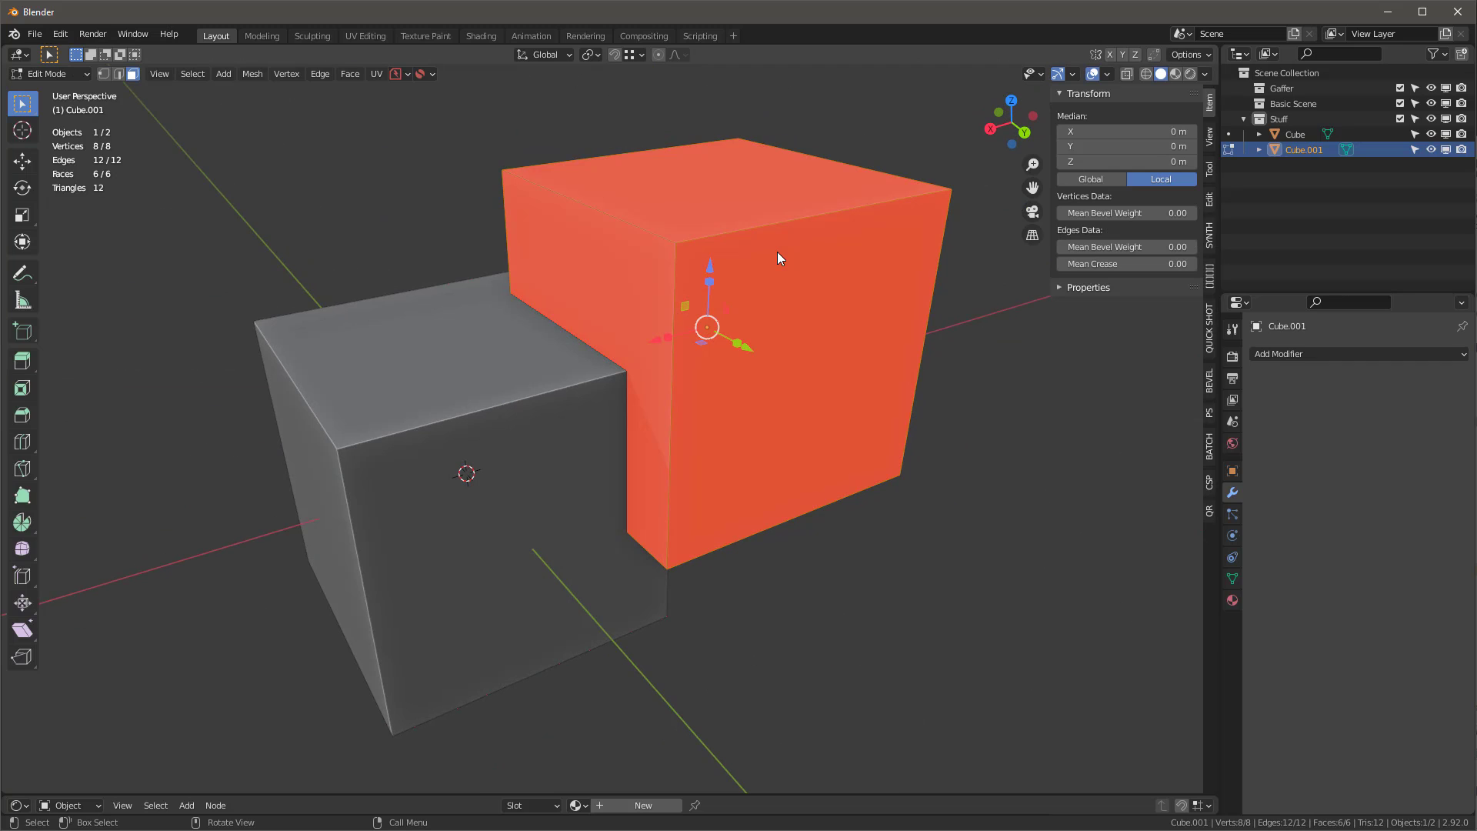
key(alt+n)
click(750, 155)
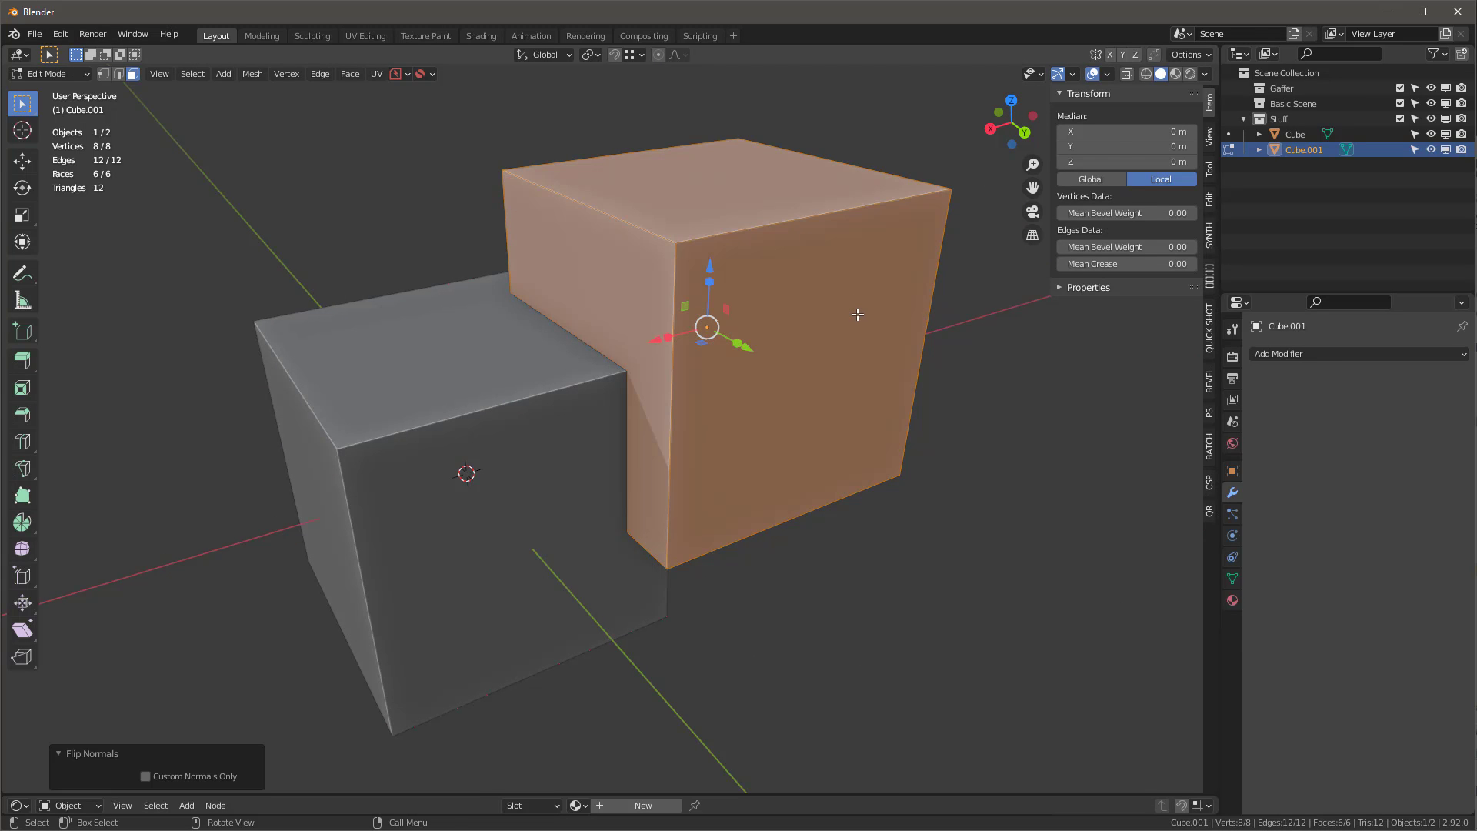
key(Tab)
middle_drag(906, 534, 683, 285)
click(1107, 74)
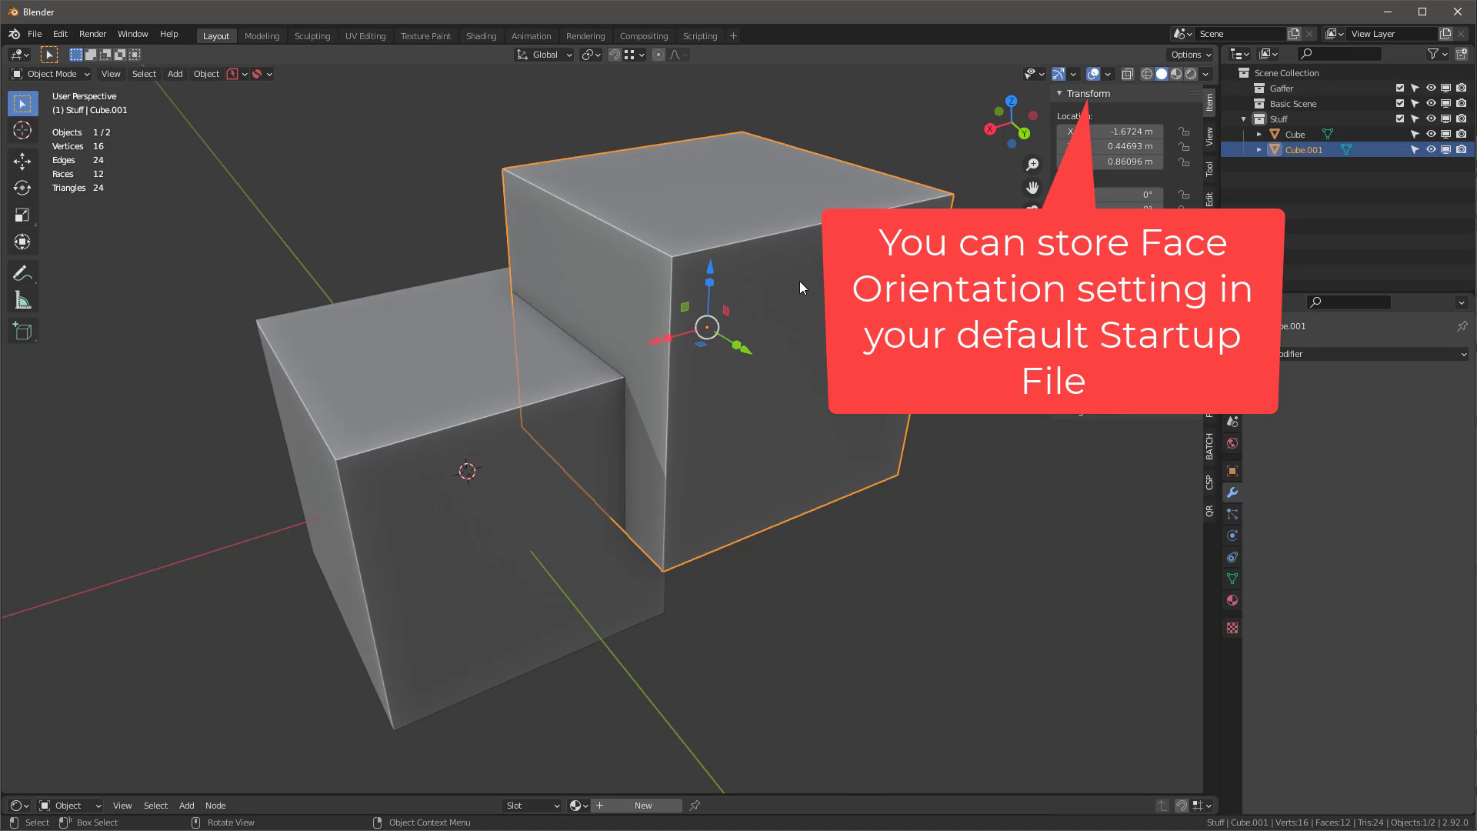
mouse_move(800, 280)
middle_down()
mouse_move(718, 268)
mouse_move(549, 288)
mouse_move(817, 298)
mouse_move(812, 260)
middle_up()
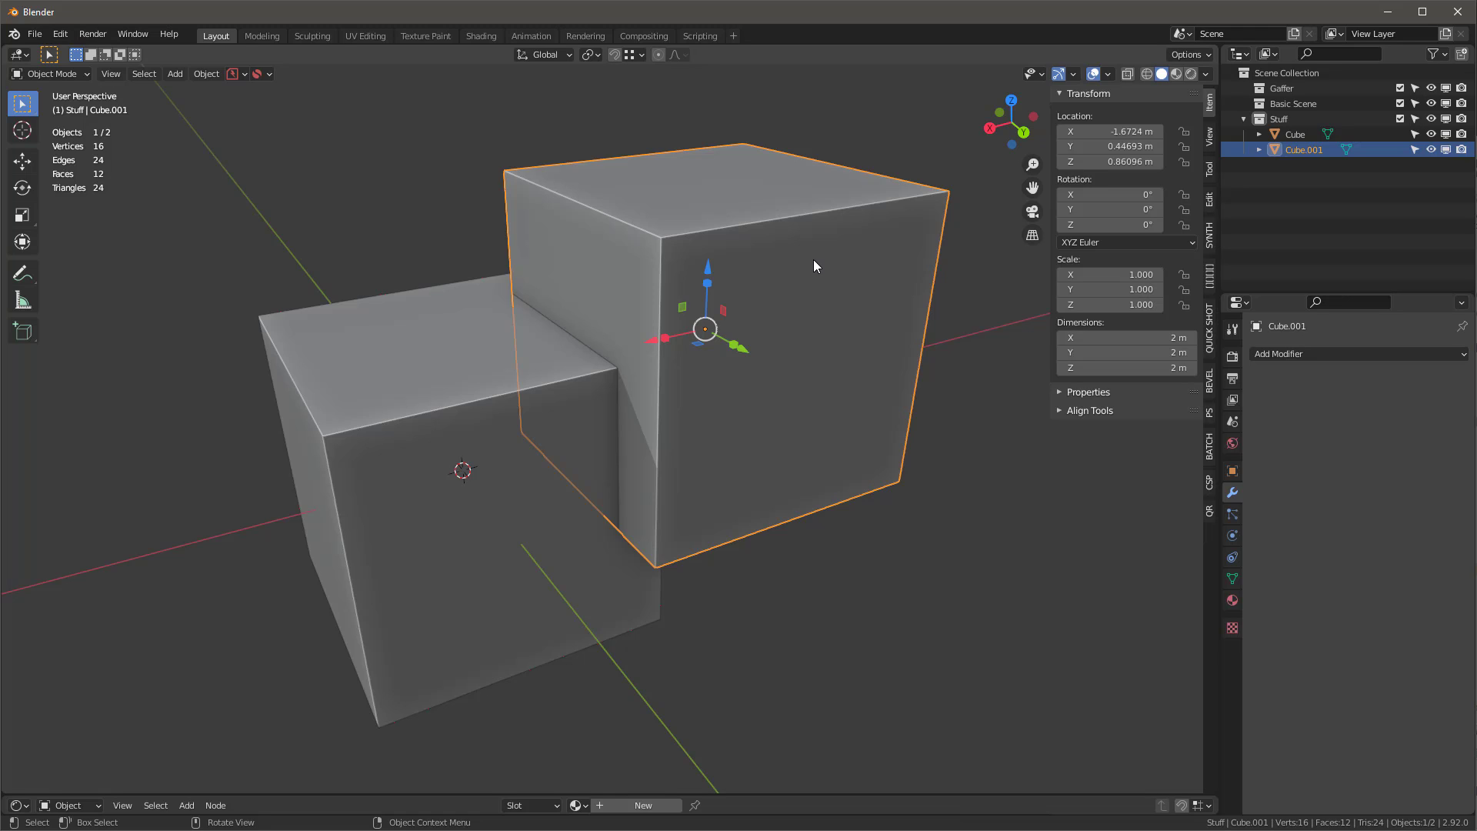
middle_drag(815, 260, 643, 306)
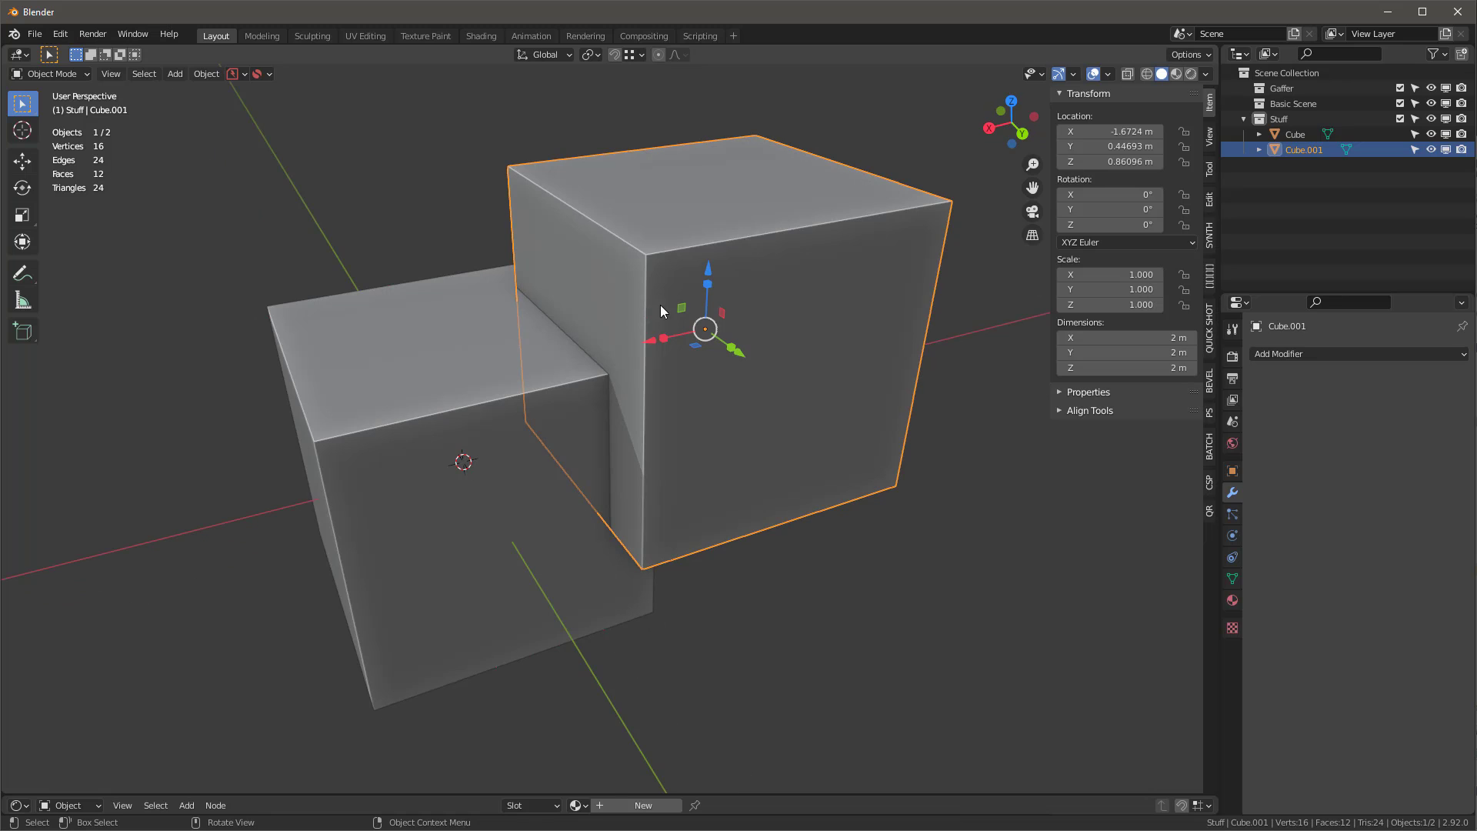
mouse_move(872, 320)
middle_down()
mouse_move(643, 327)
mouse_move(889, 310)
middle_up()
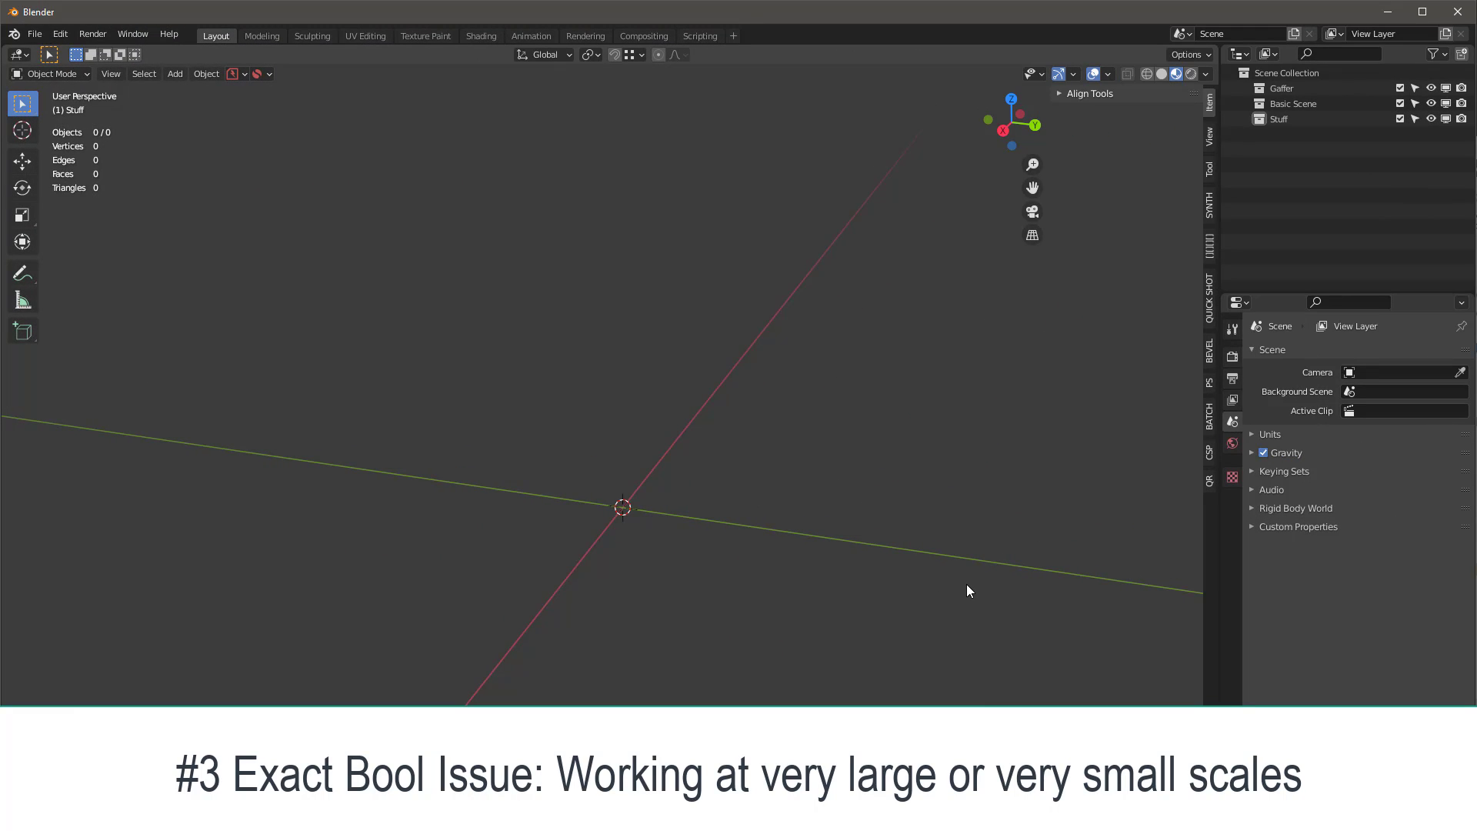
Step: Add a default mesh cube to the empty scene in the Stuff collection
key(shift+a)
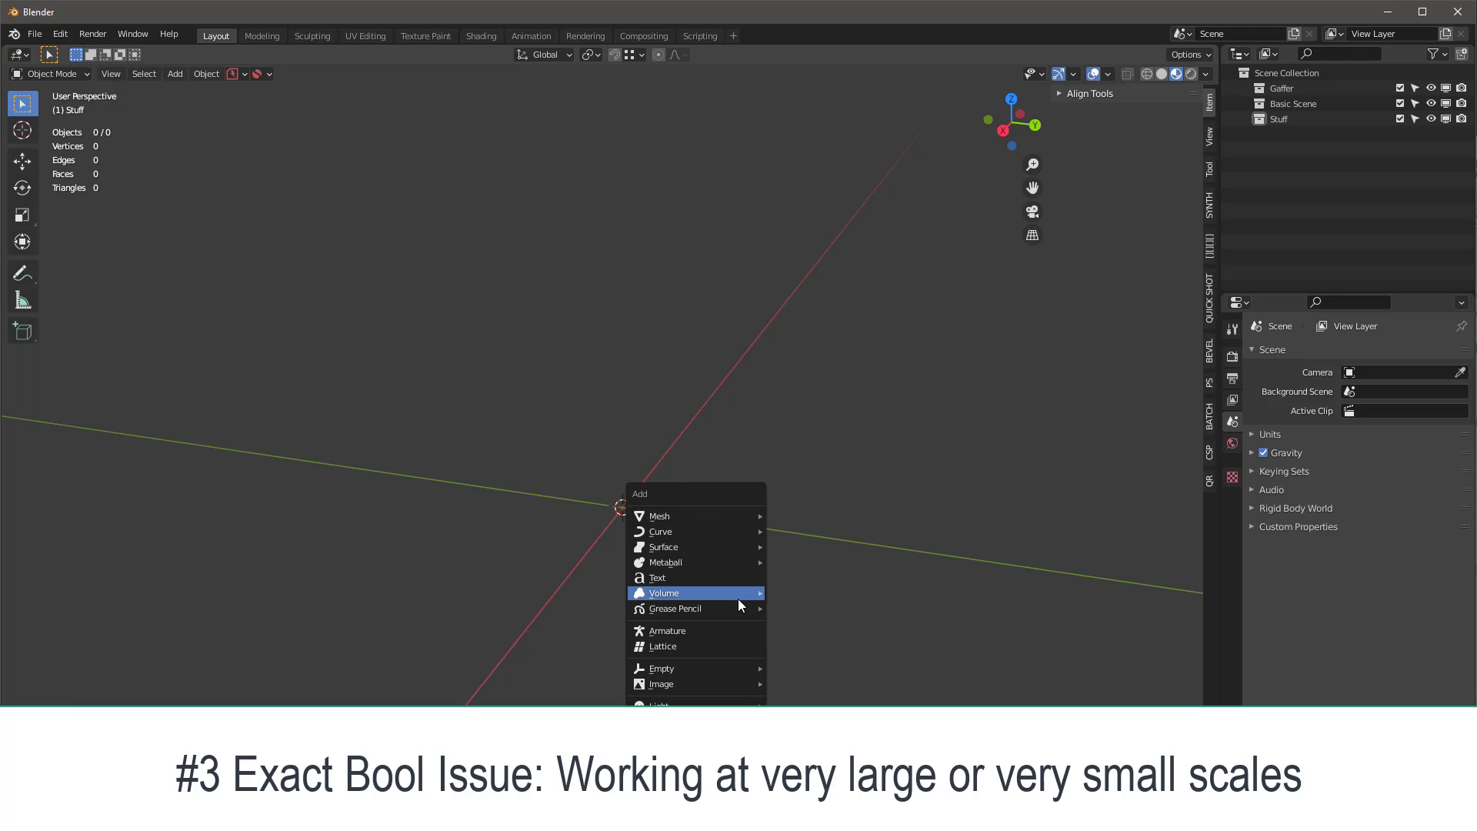
mouse_move(698, 515)
click(795, 174)
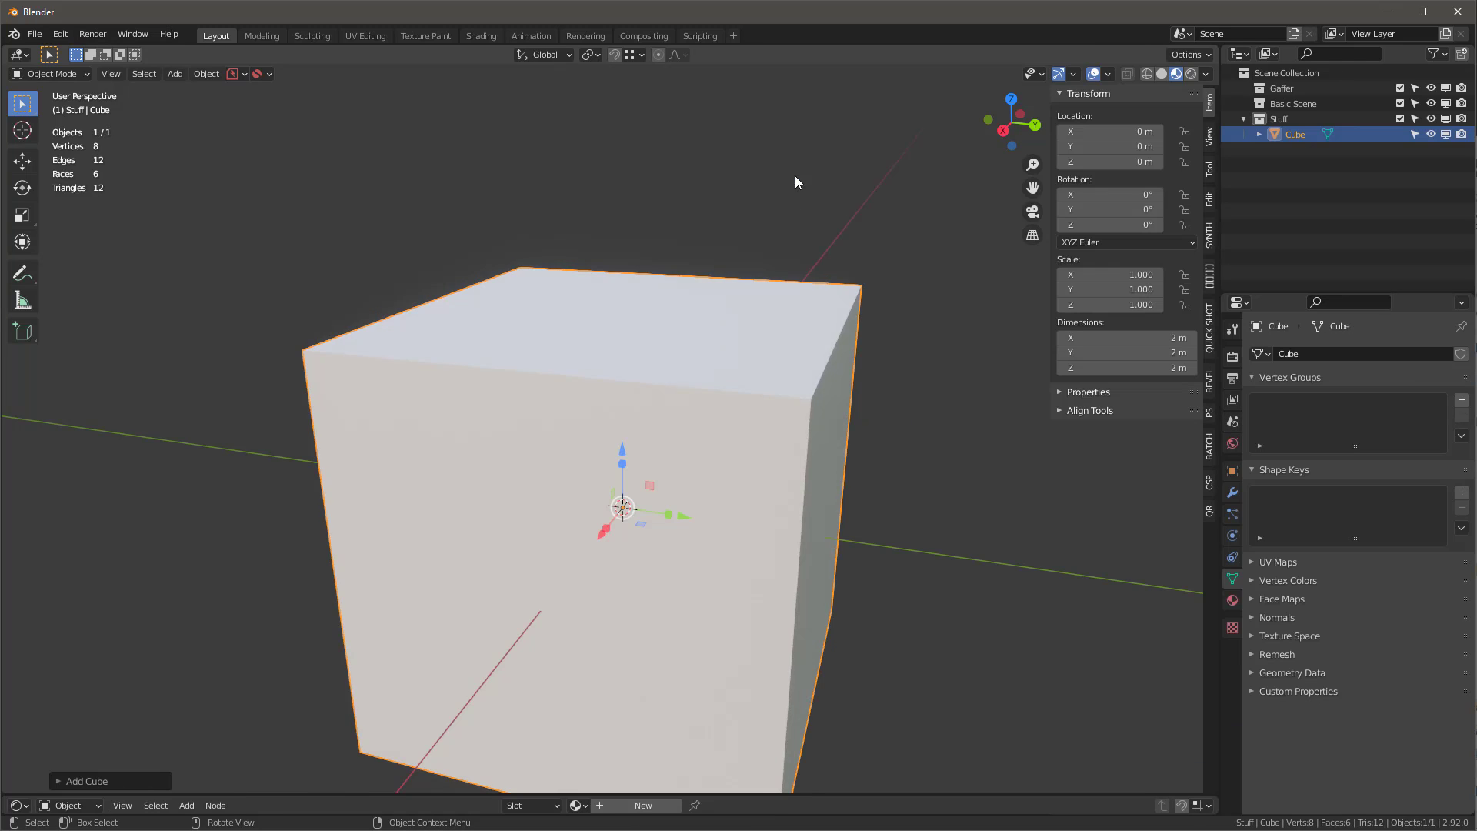
Step: Set the new cube's scale to 10000 on the X, Y and Z axes
key(KP_Decimal)
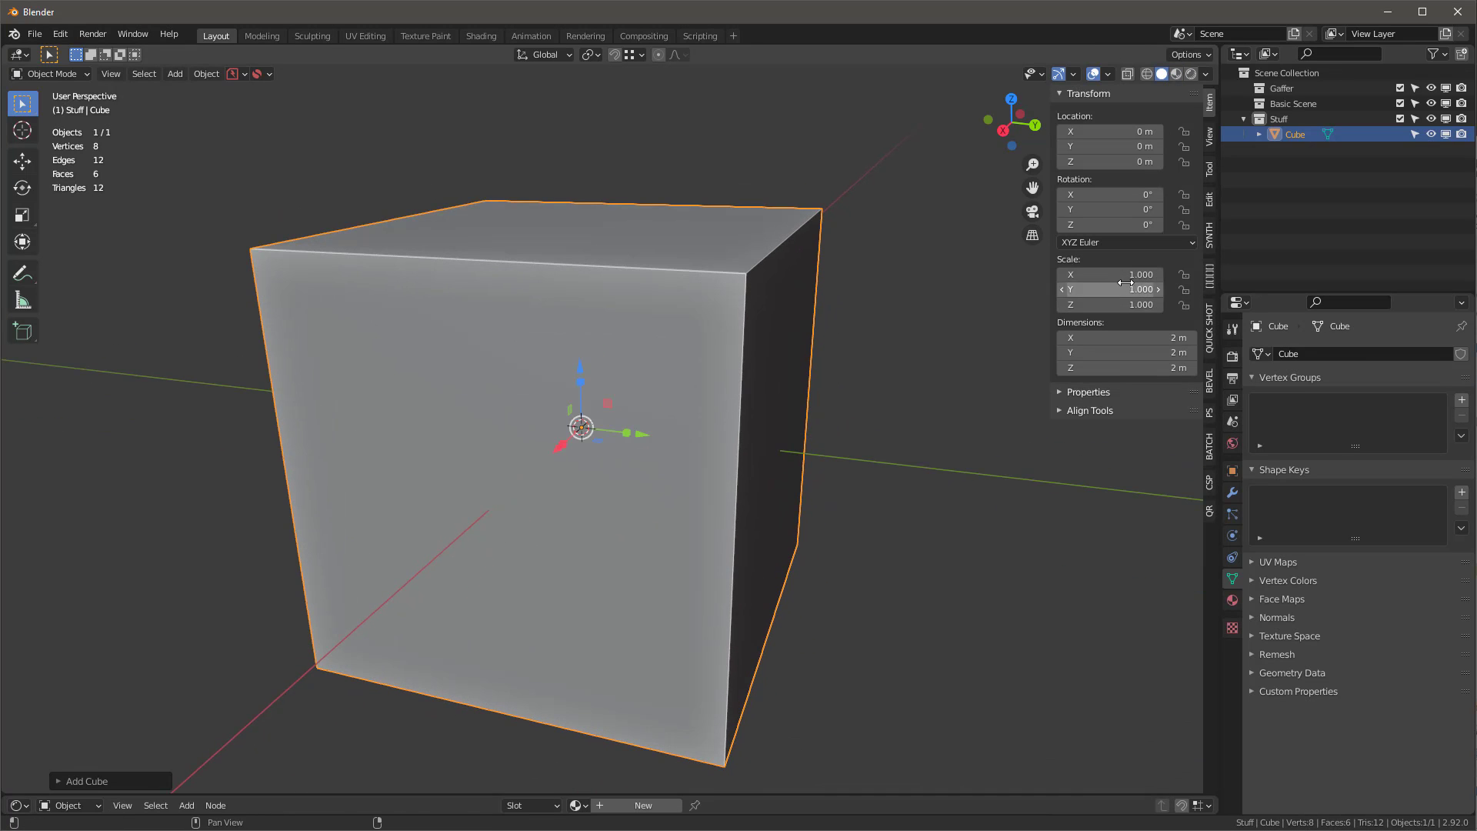
drag(1115, 275, 1119, 305)
text(0)
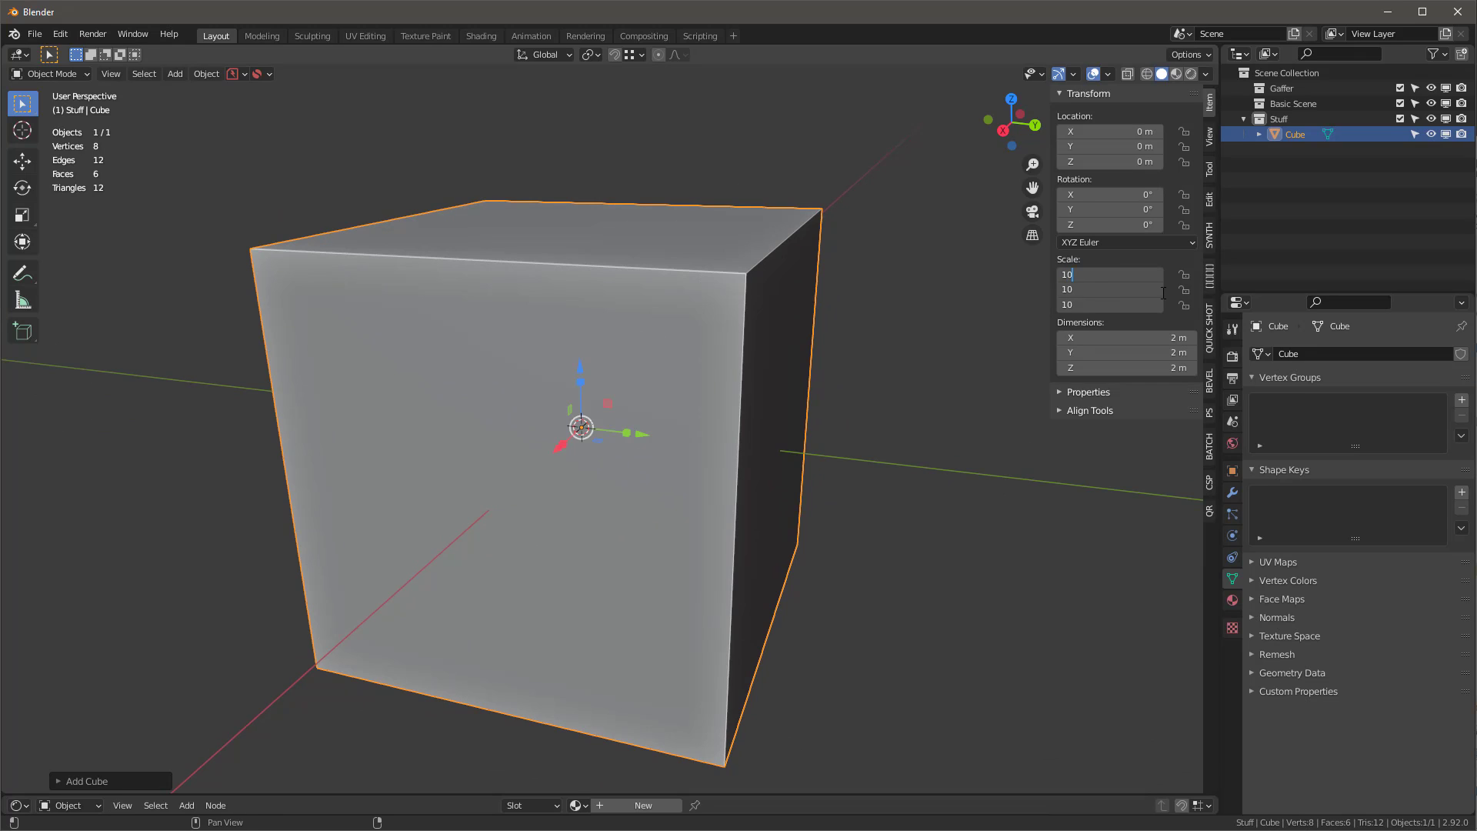
text(000)
key(Return)
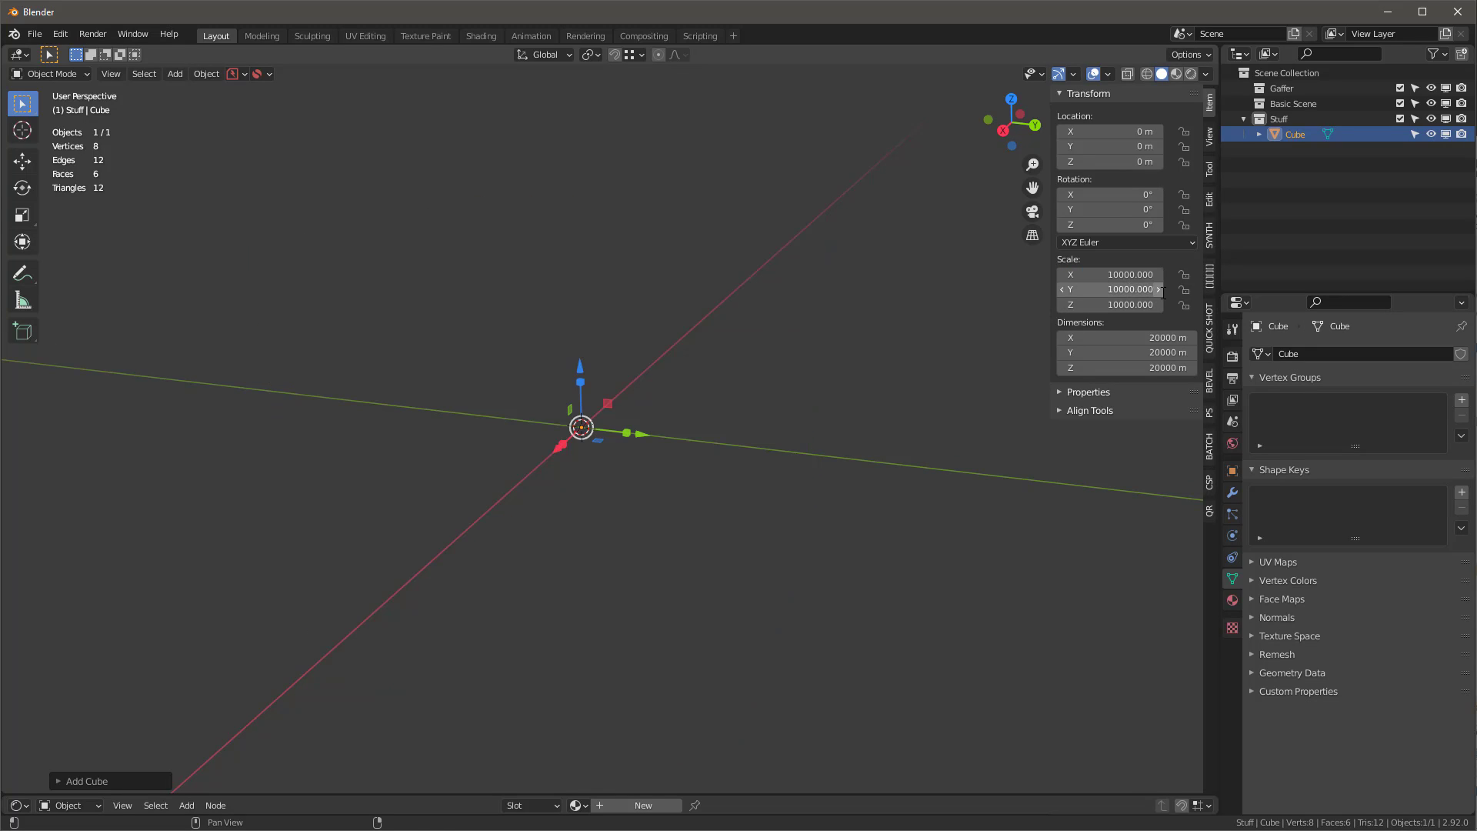
Step: Set the viewport's clip start to 1000 m and clip end to 200000 m, and switch to orthographic view
click(1209, 137)
click(1149, 133)
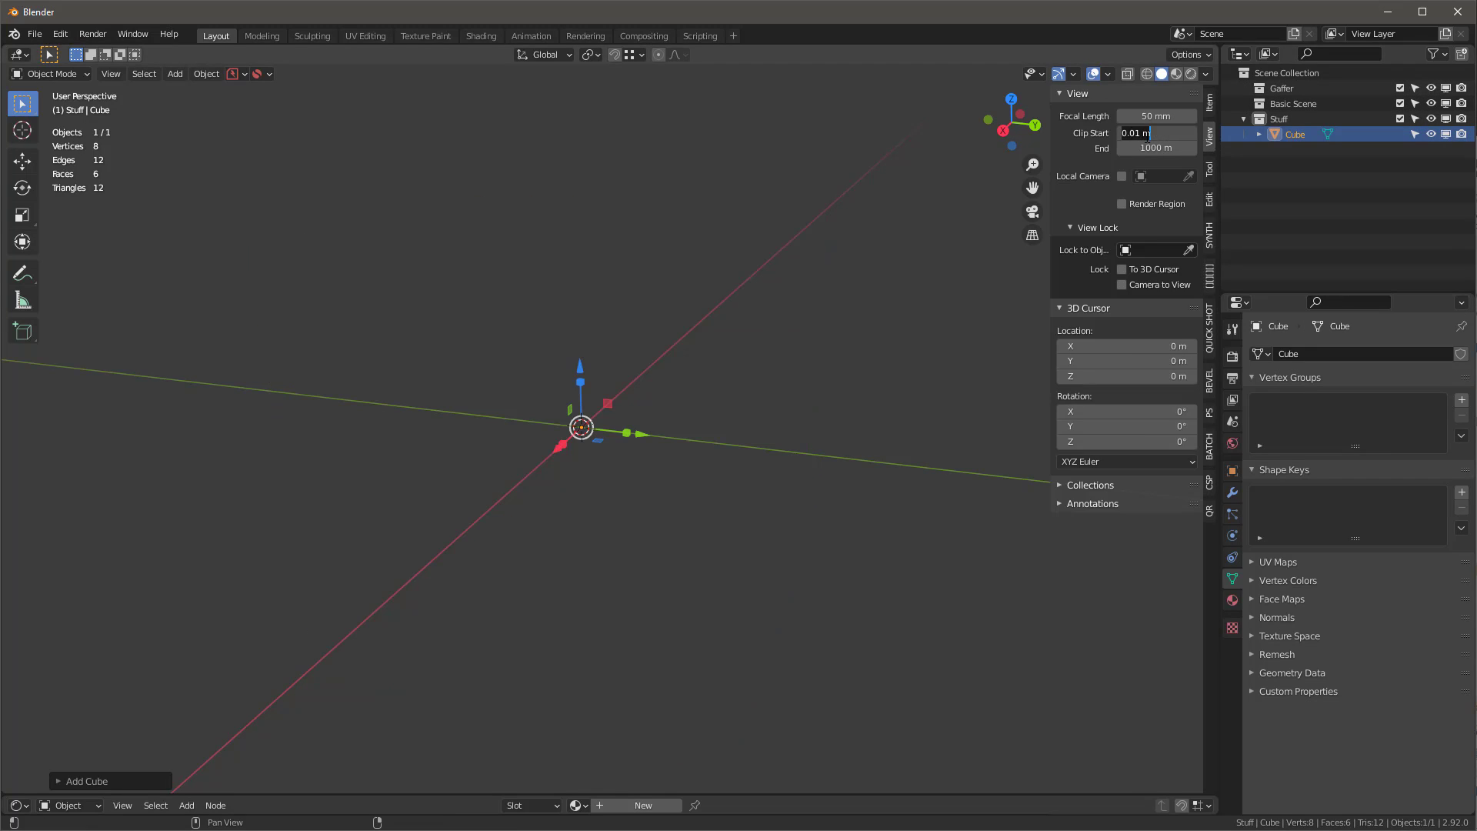
text(1000)
key(Tab)
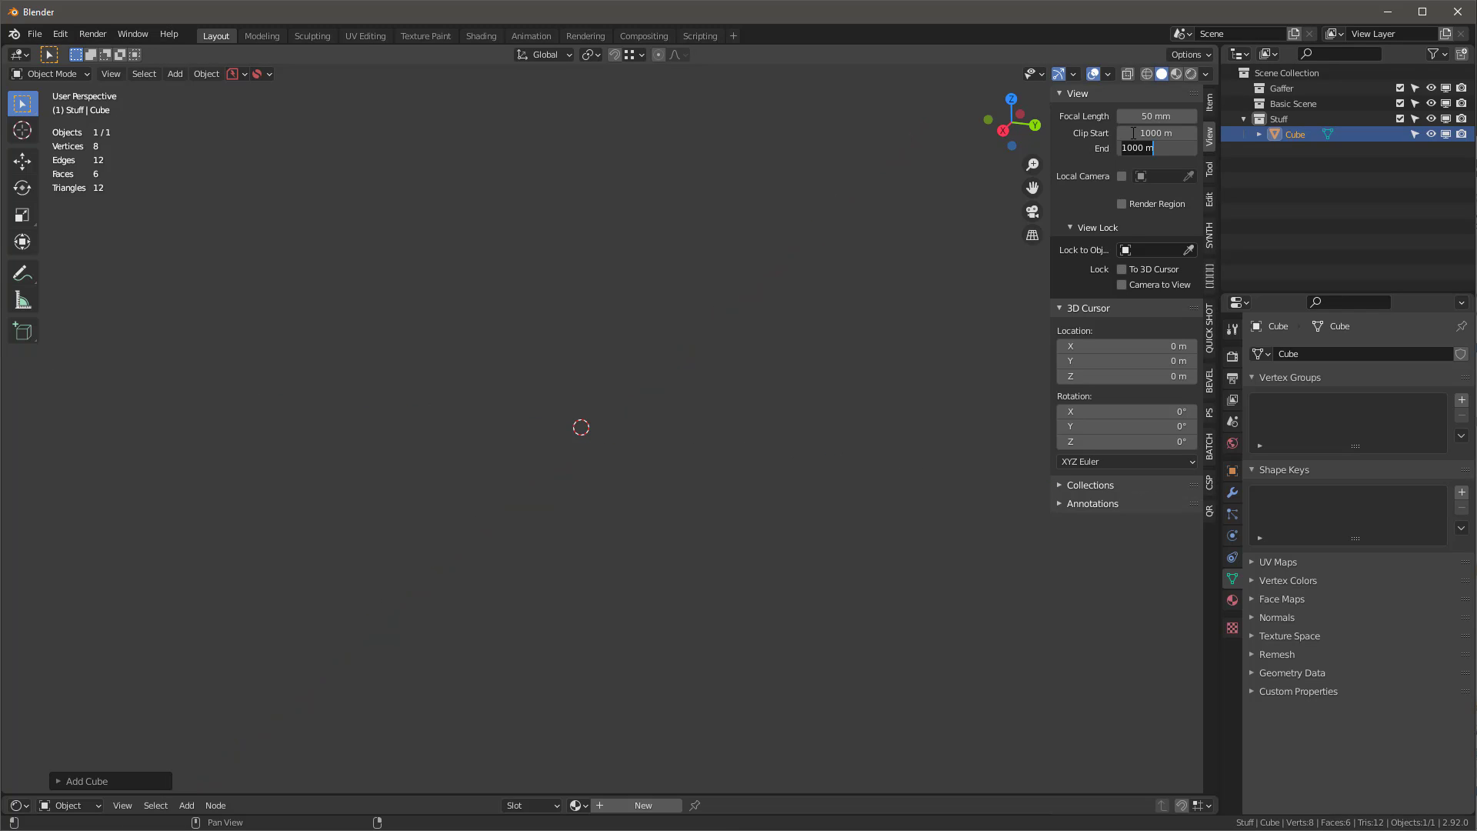
text(200000)
key(Return)
key(KP_5)
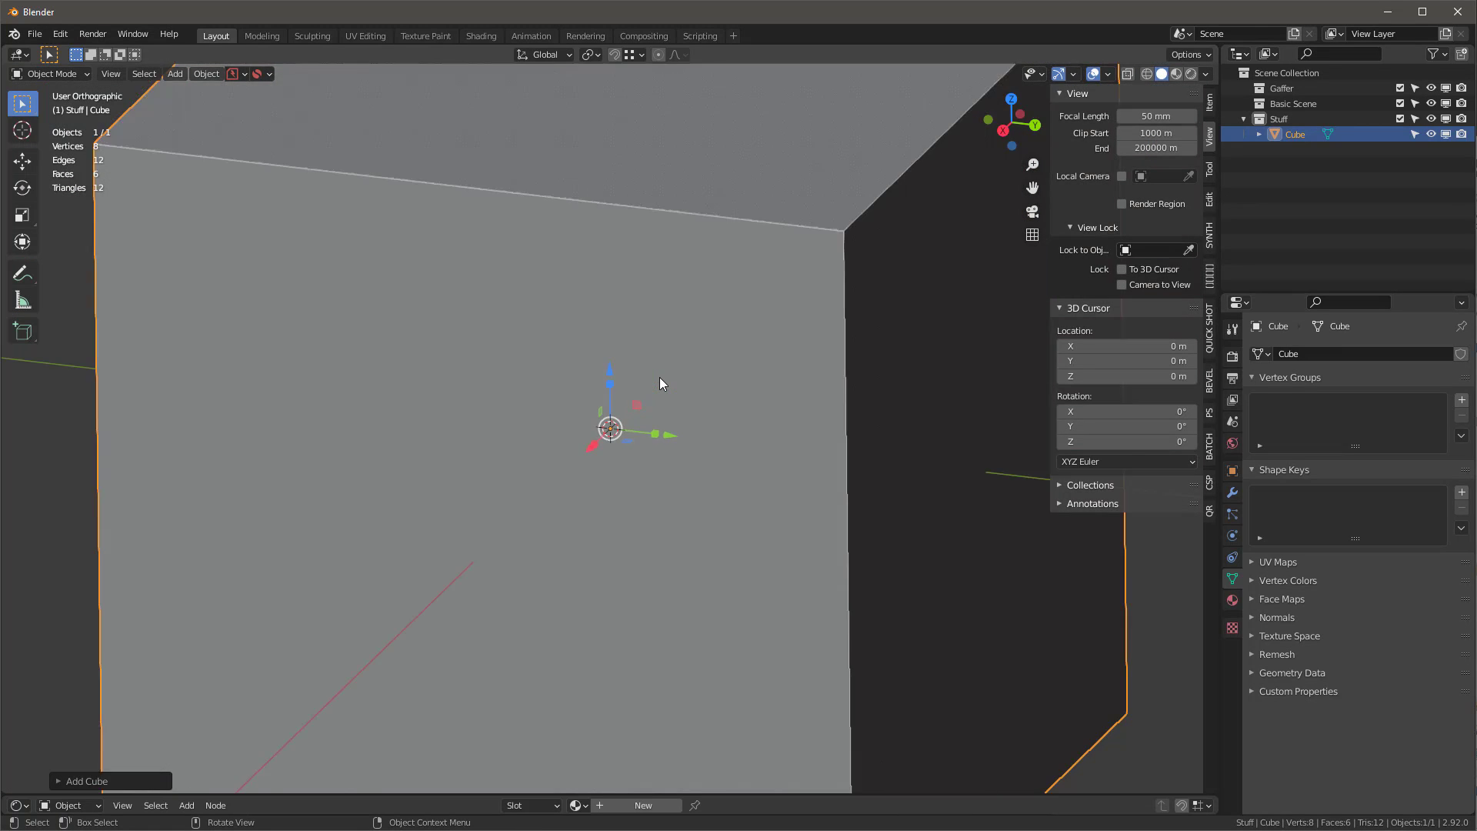
scroll(659, 377, down, 6)
middle_drag(662, 379, 639, 428)
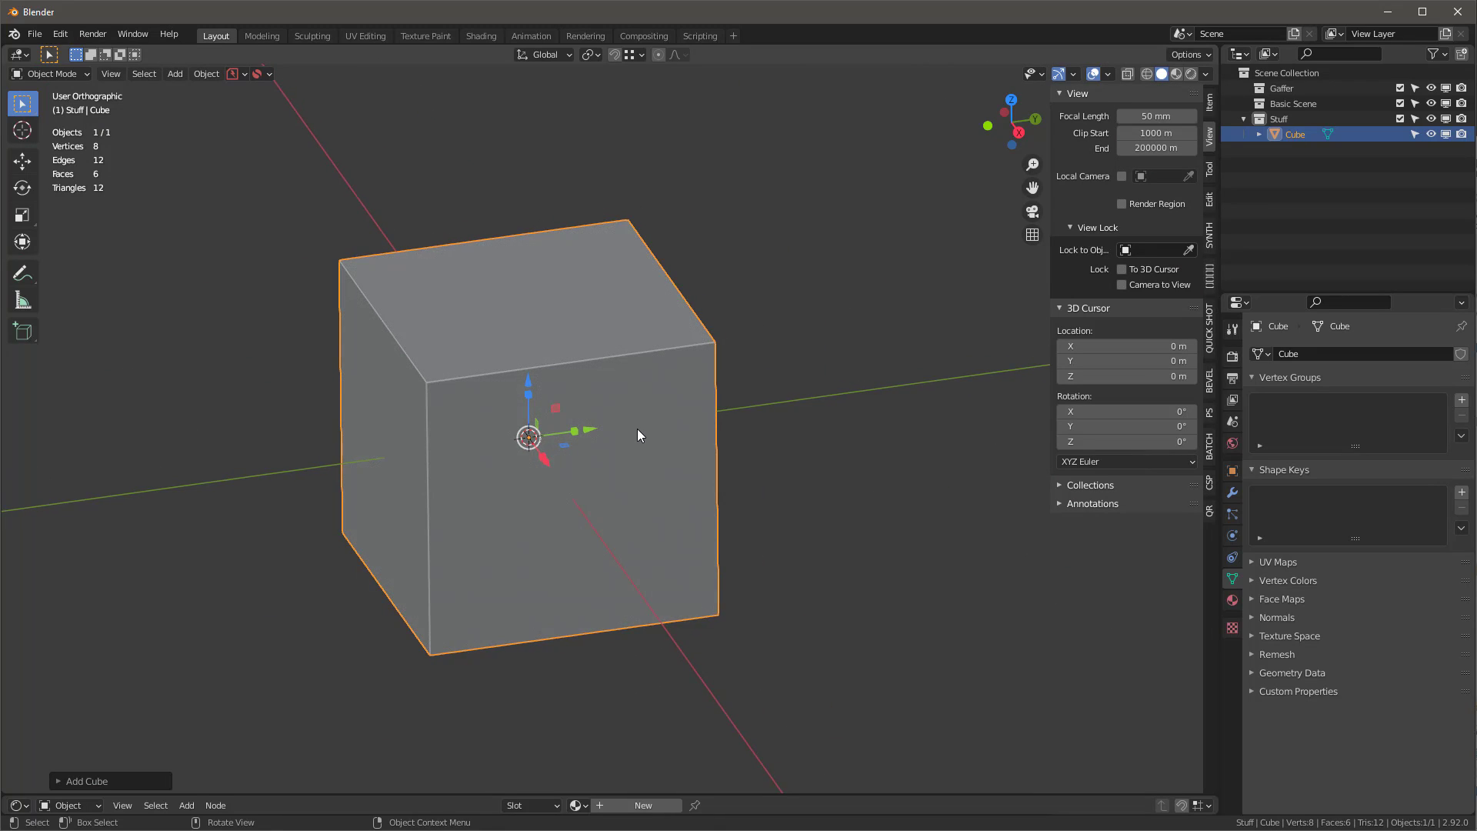
Step: Duplicate the huge cube and place the copy flush against the original's side along the Y axis
key(shift+d)
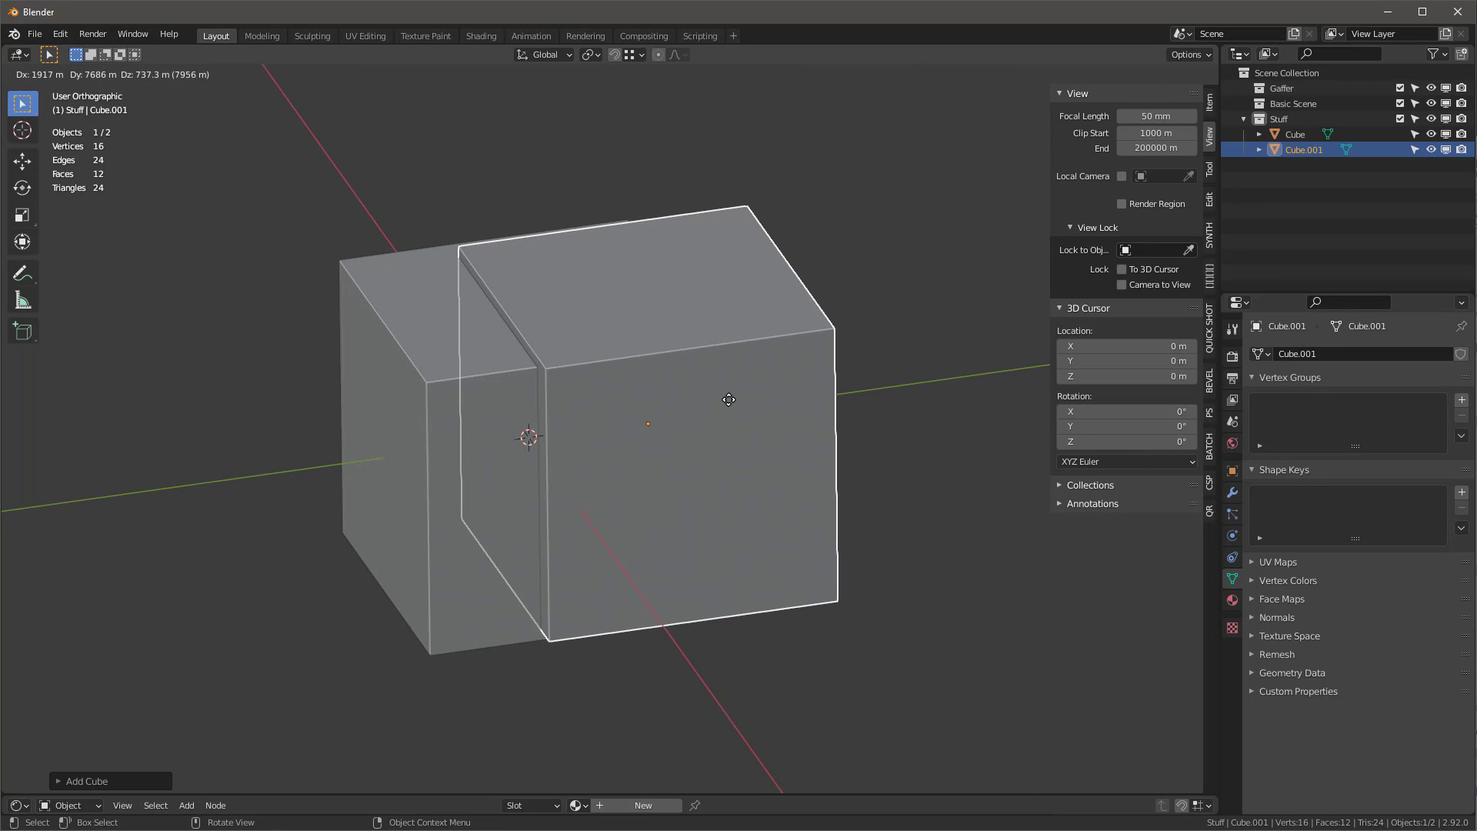
click(915, 329)
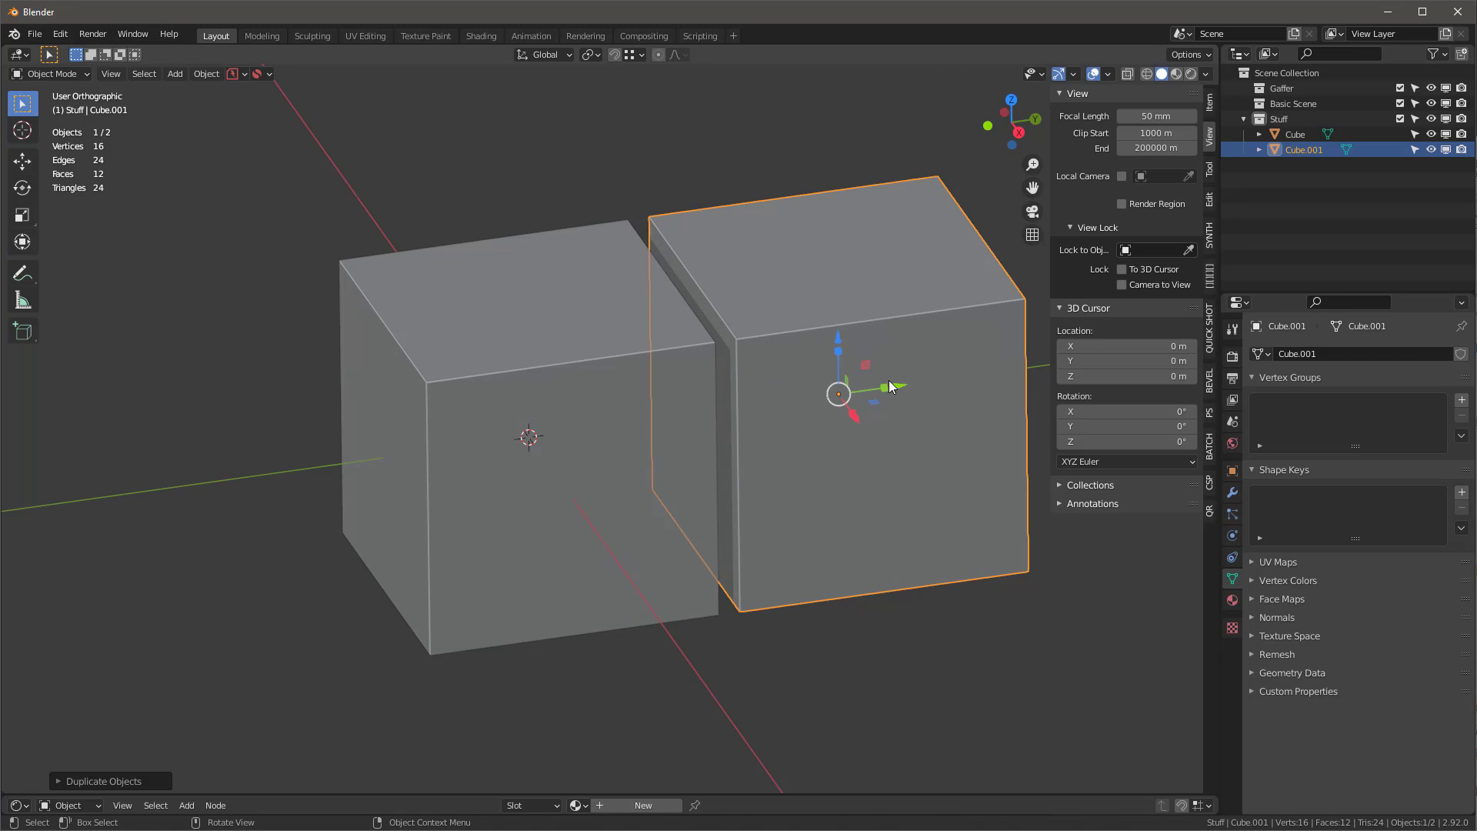
key(g)
click(763, 427)
middle_drag(763, 426, 793, 357)
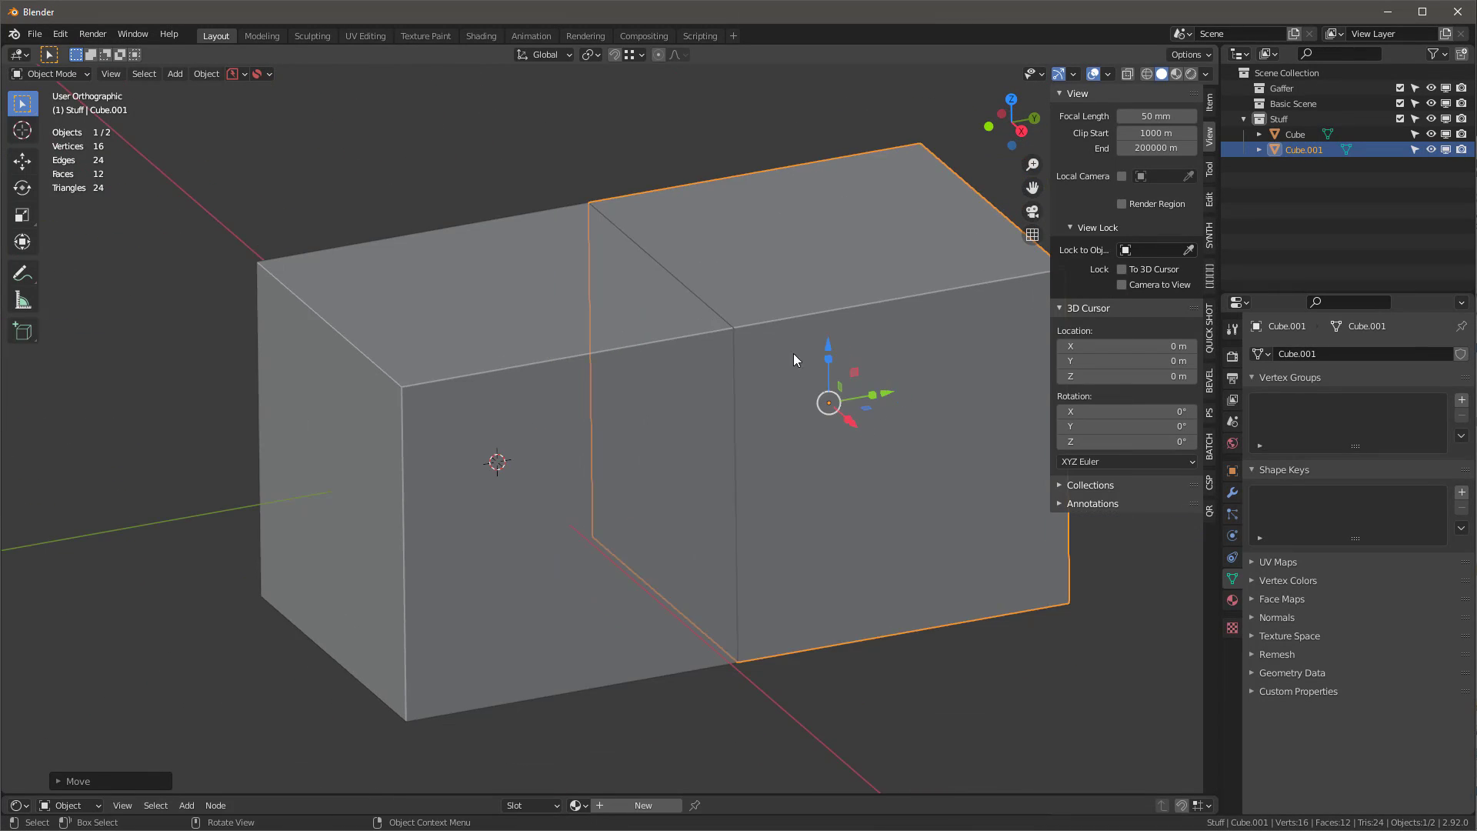
shift+middle_drag(868, 302, 704, 329)
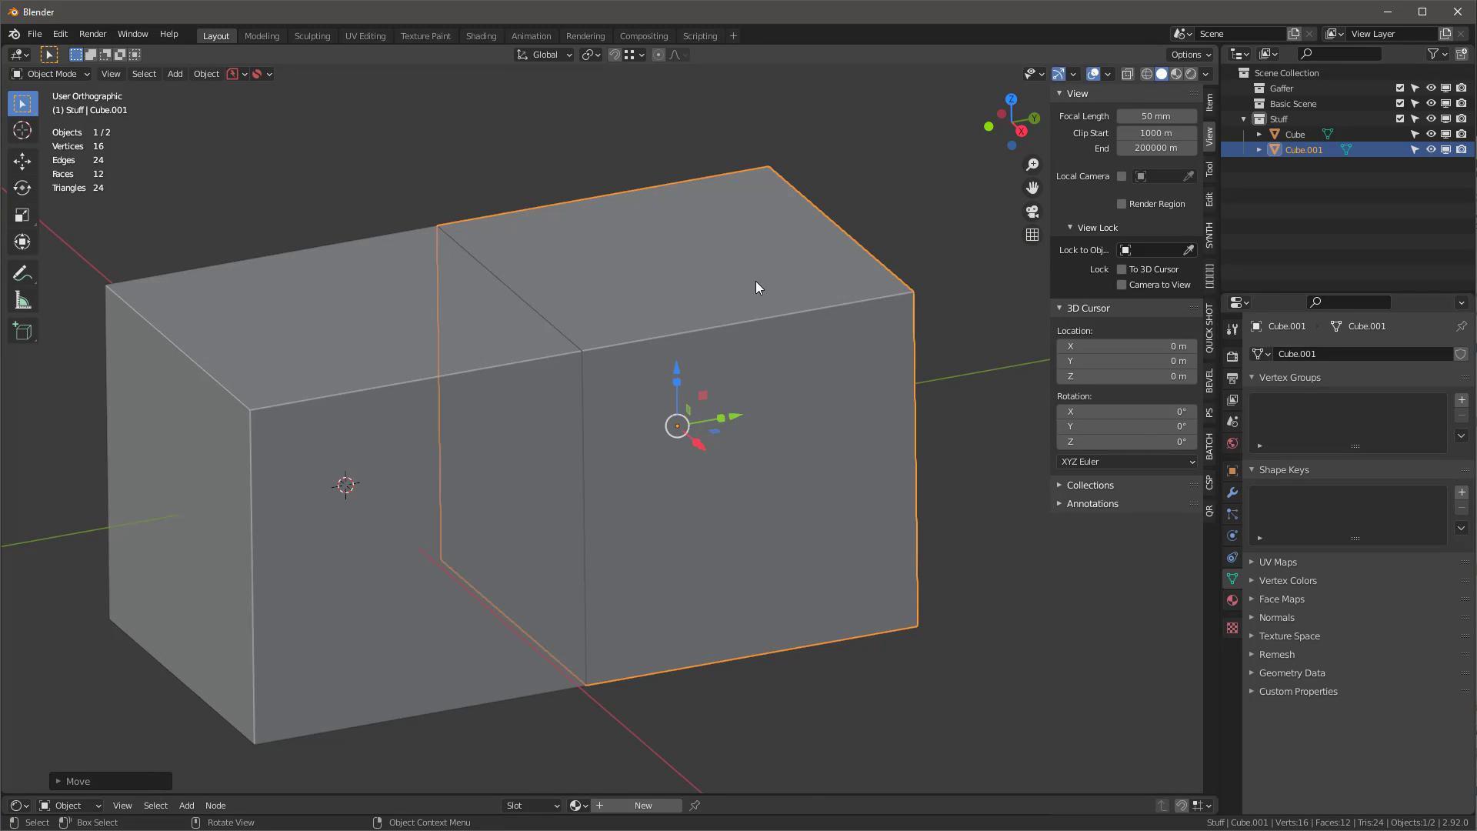
middle_drag(756, 280, 505, 385)
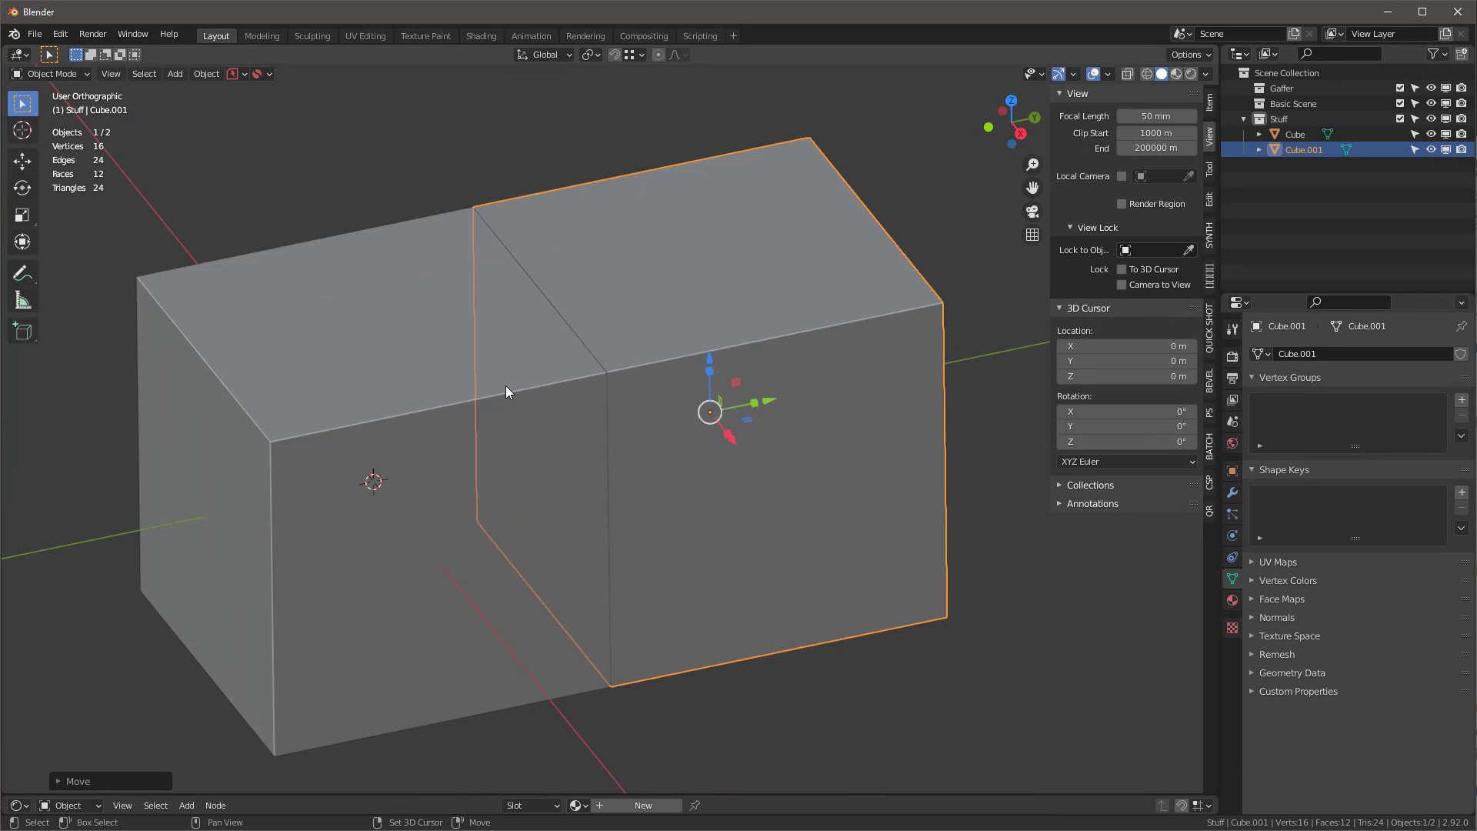
Step: Join Cube.001 to Cube with a Boolean Union, and show Cube's modifier settings
shift+click(558, 566)
key(ctrl+KP_Add)
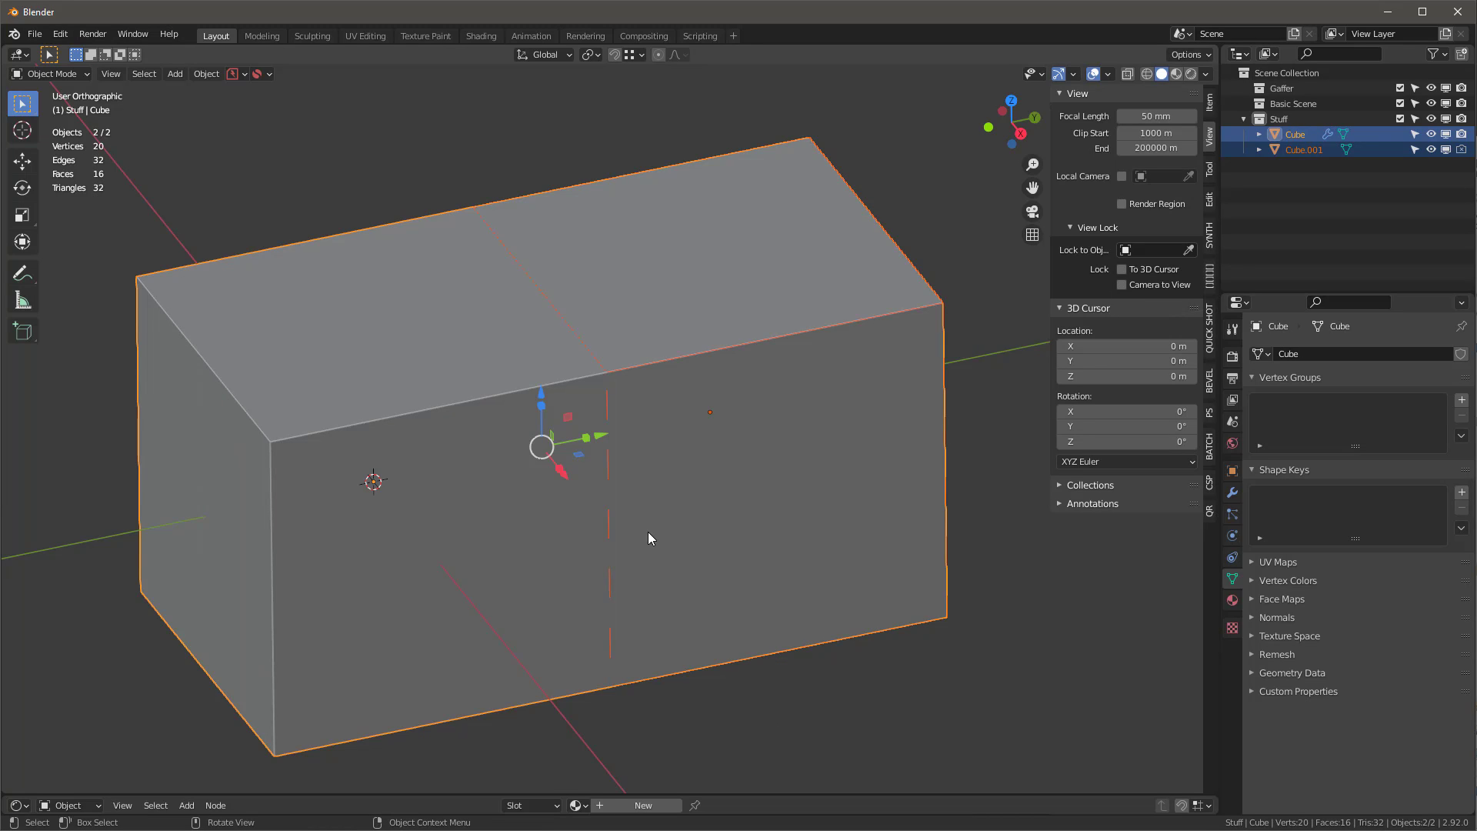
scroll(683, 486, down, 1)
middle_drag(647, 472, 548, 410)
click(1232, 492)
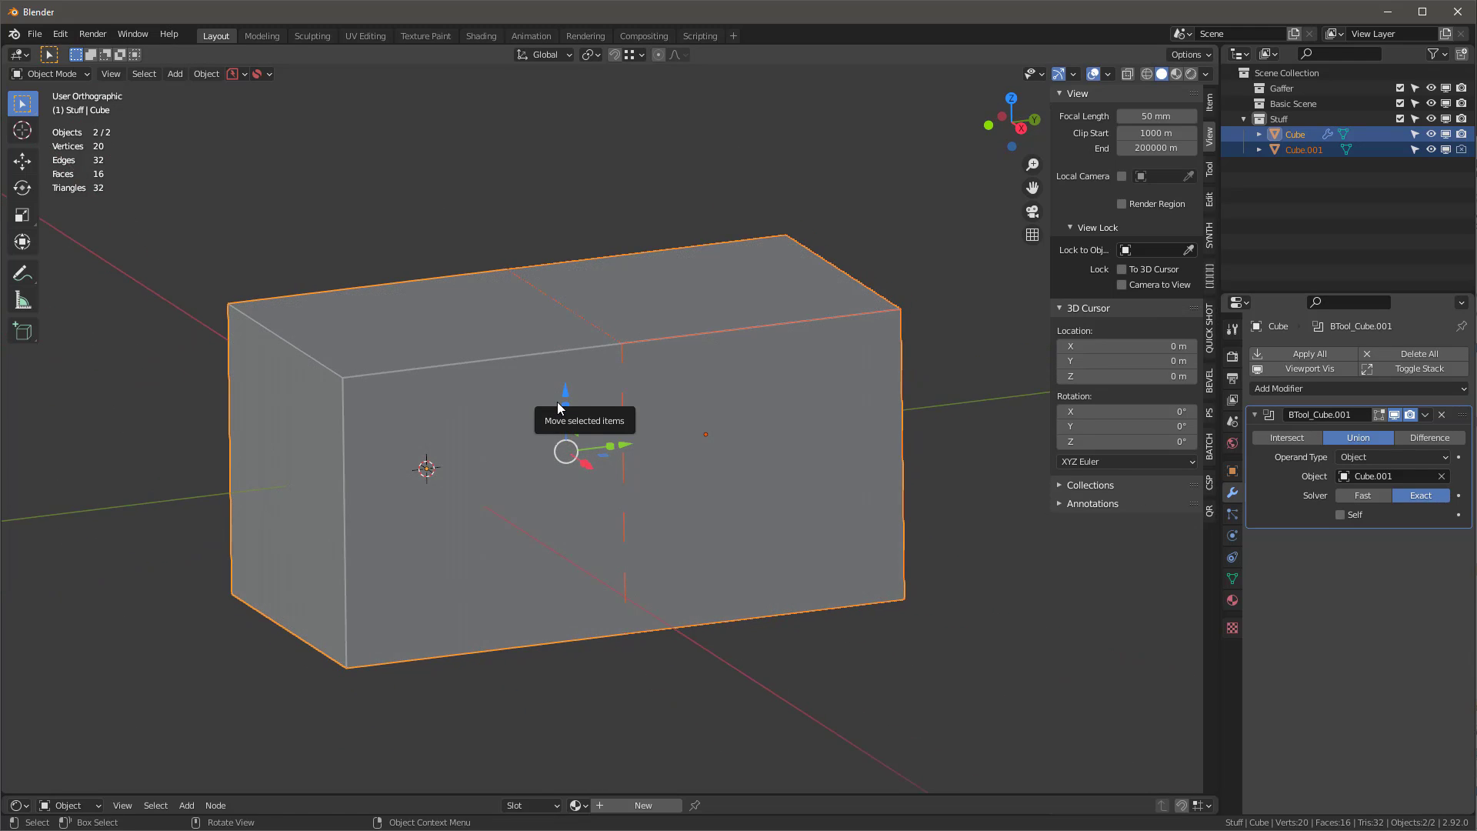
Step: Enter edit mode on both cubes and examine the shared faces between them
key(Tab)
middle_drag(558, 408, 513, 367)
middle_drag(576, 457, 693, 404)
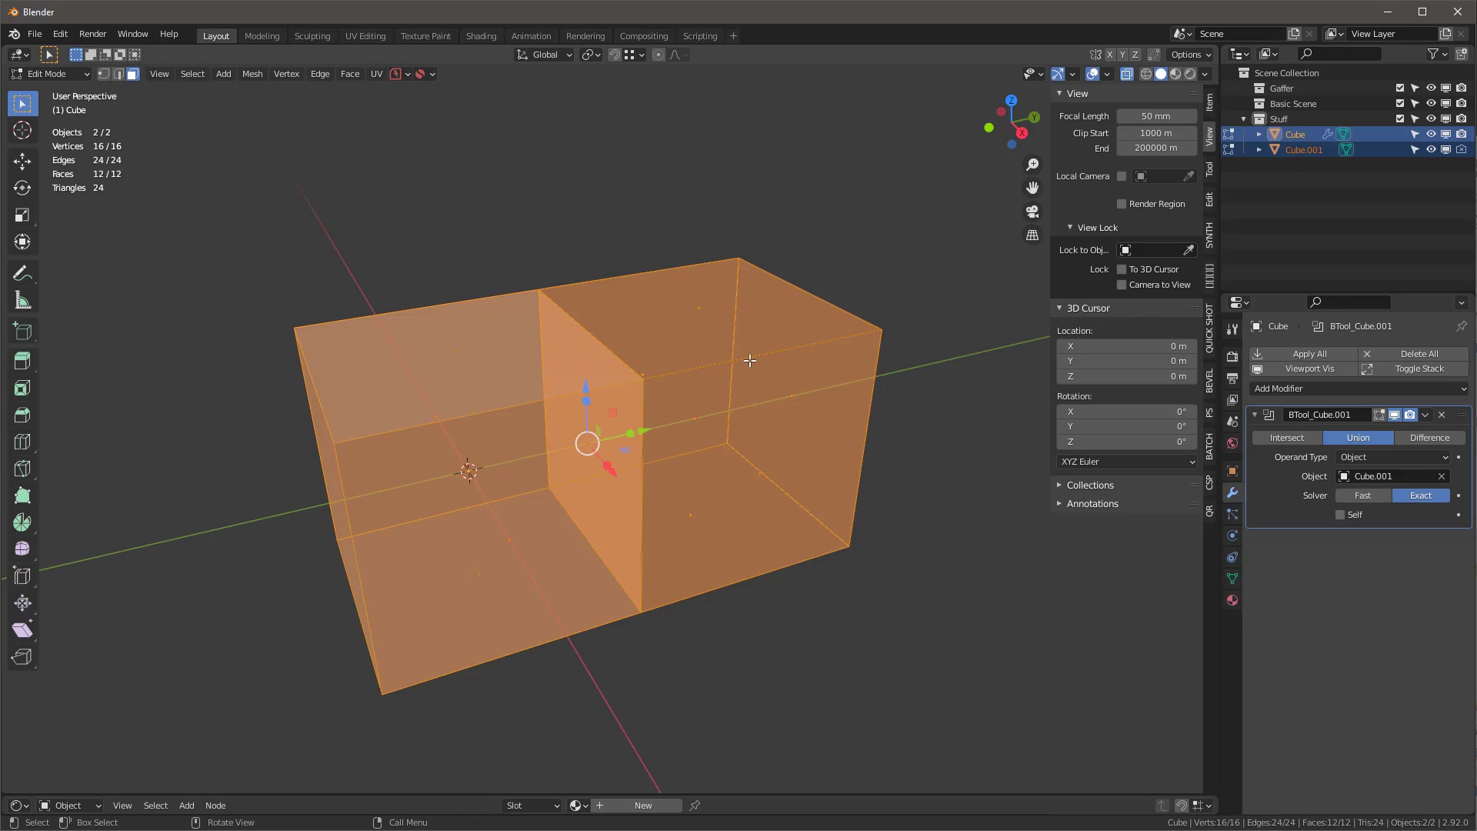
scroll(685, 543, up, 2)
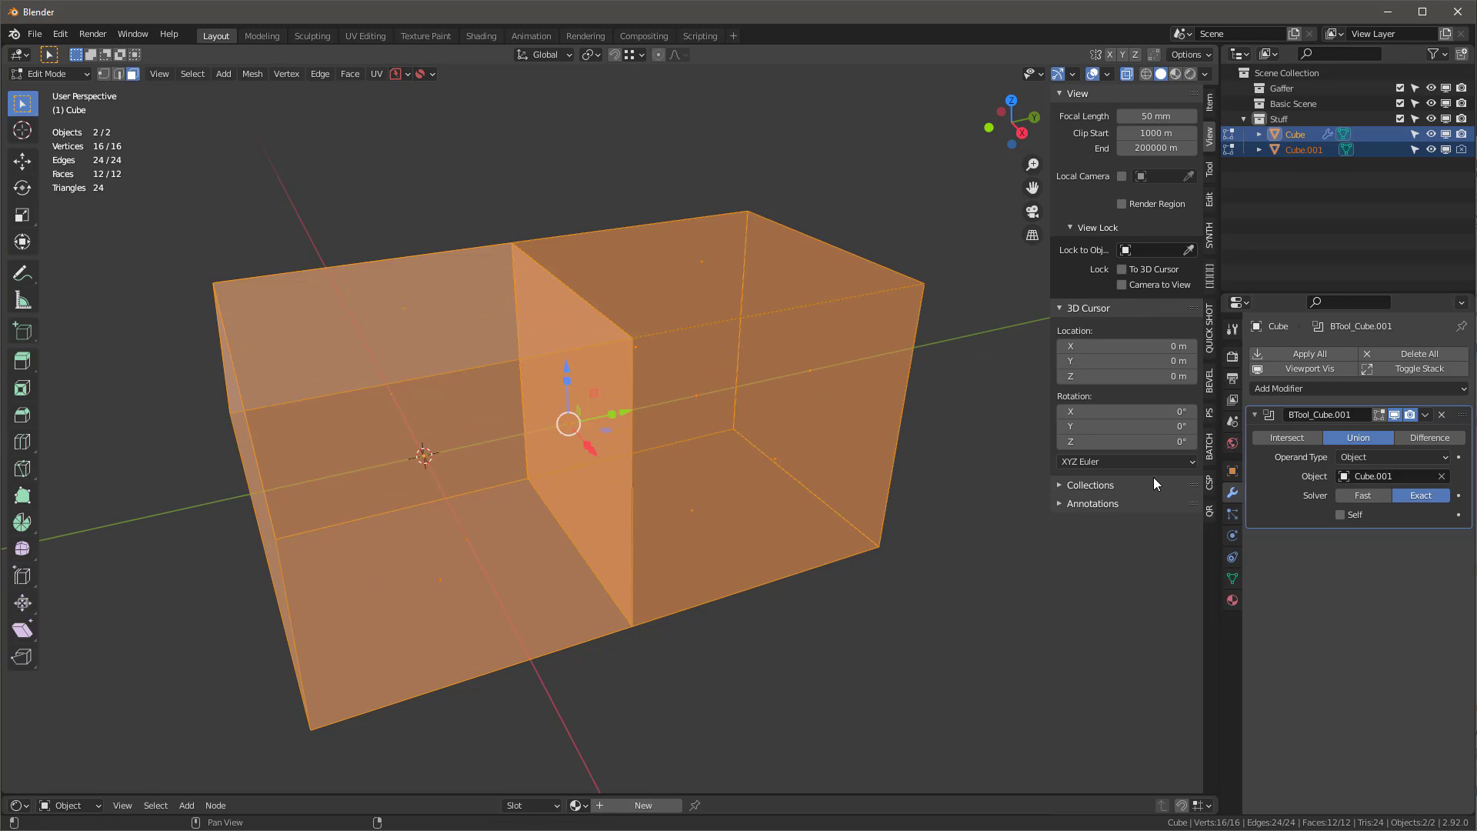
Step: Set the scene's Unit Scale to 1000
click(1231, 446)
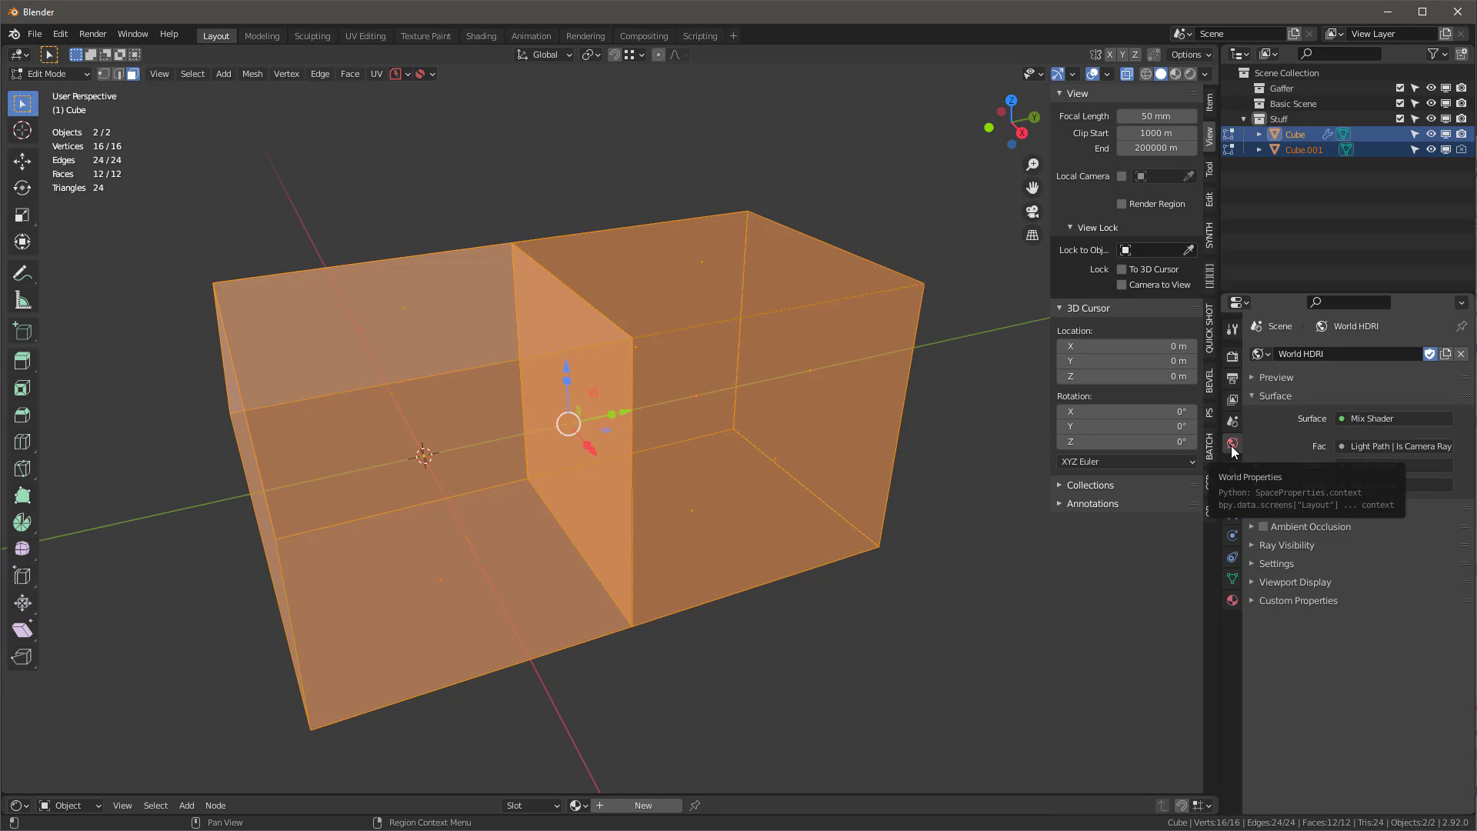
click(1234, 421)
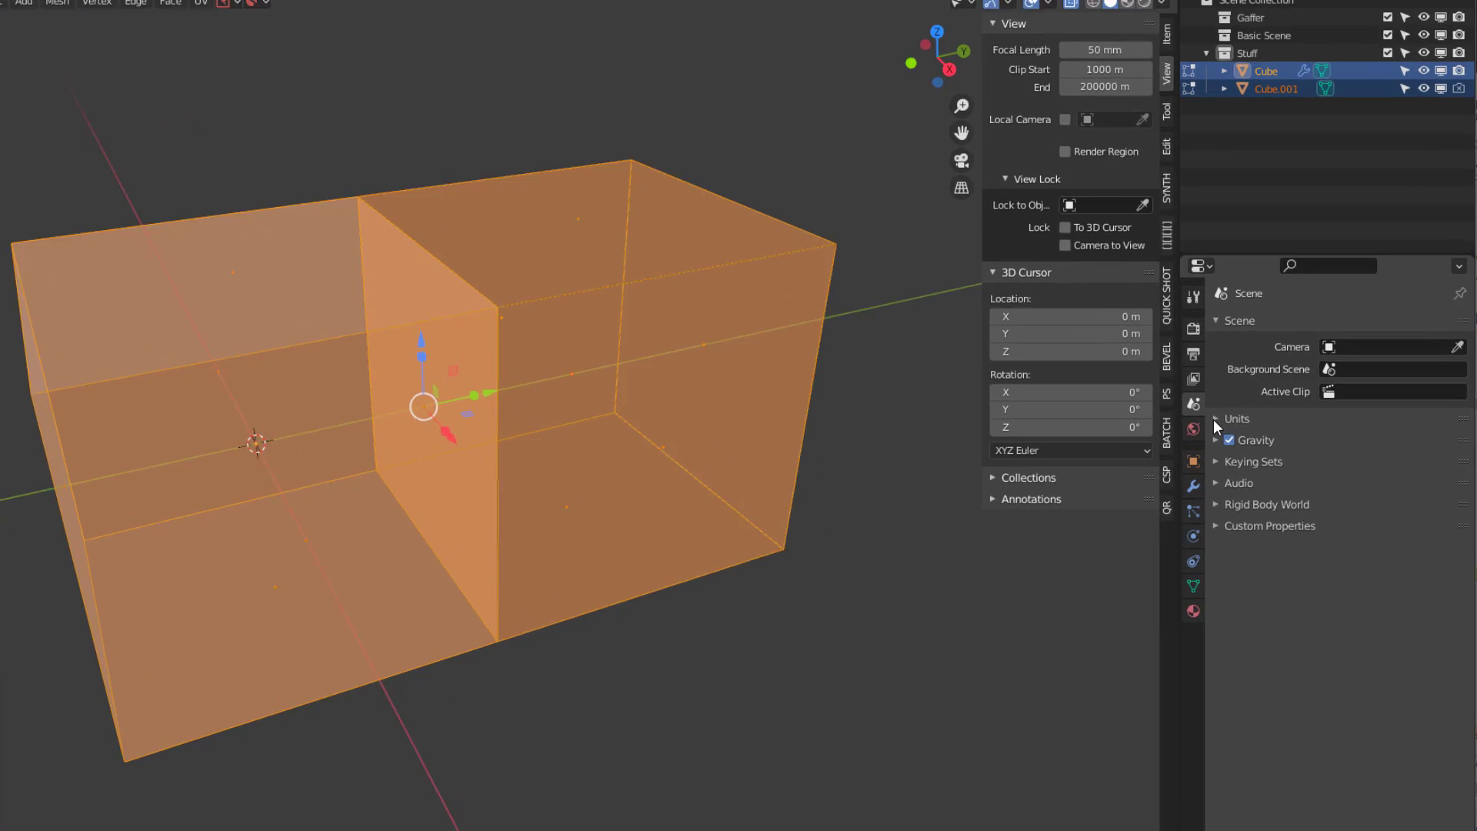
click(1269, 434)
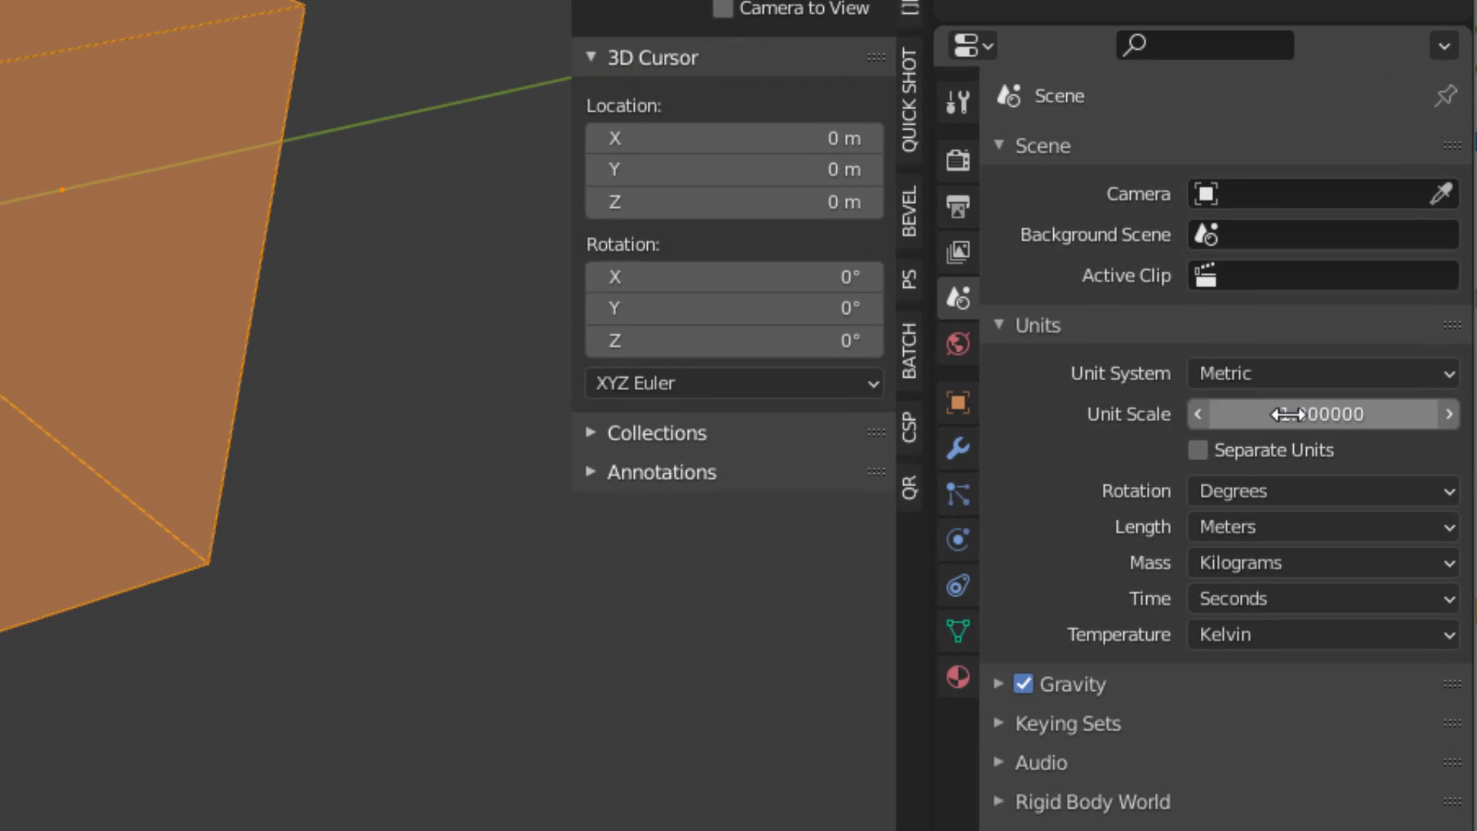
click(1287, 414)
text(1000)
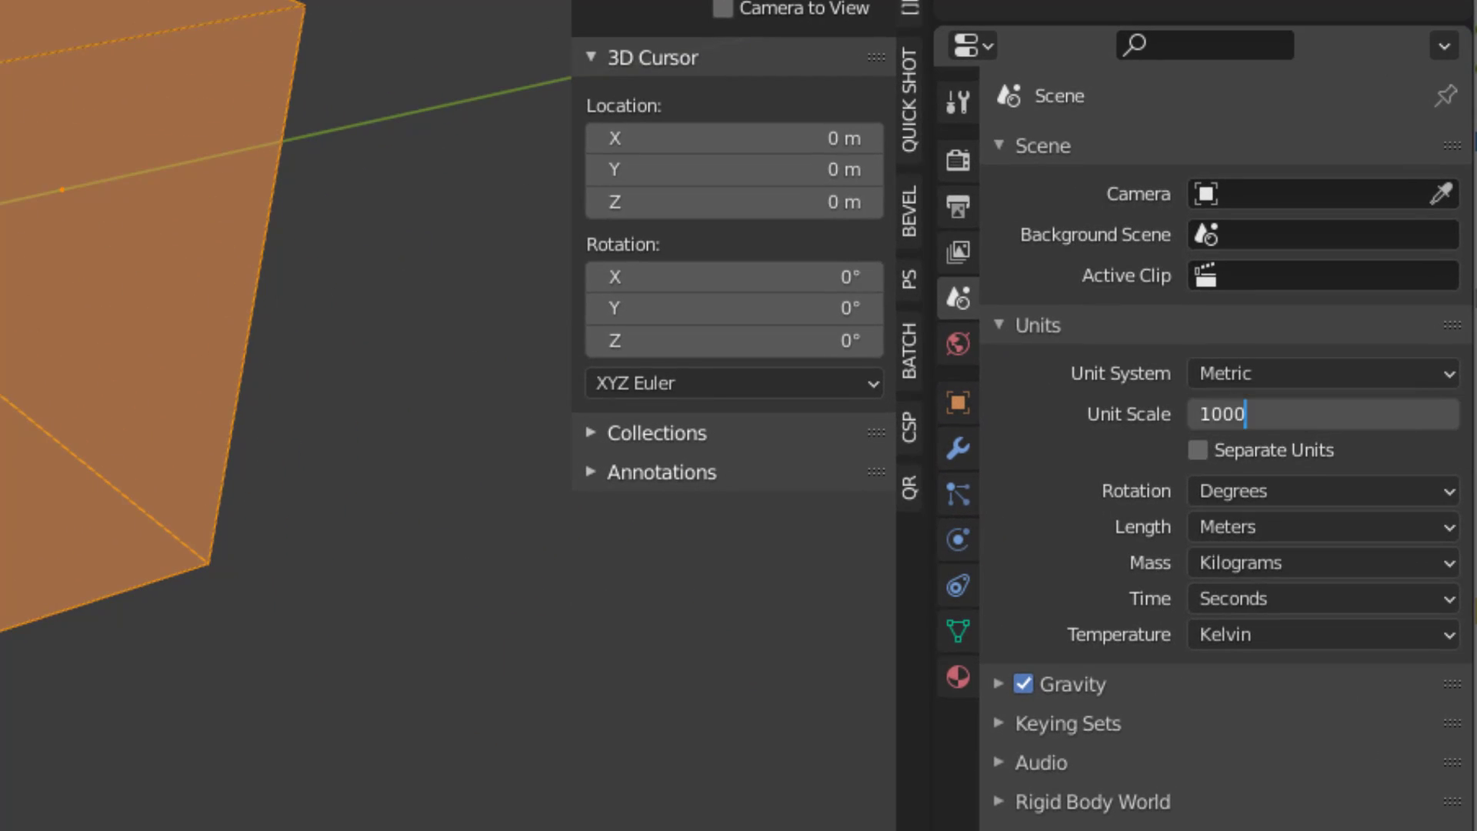
key(Return)
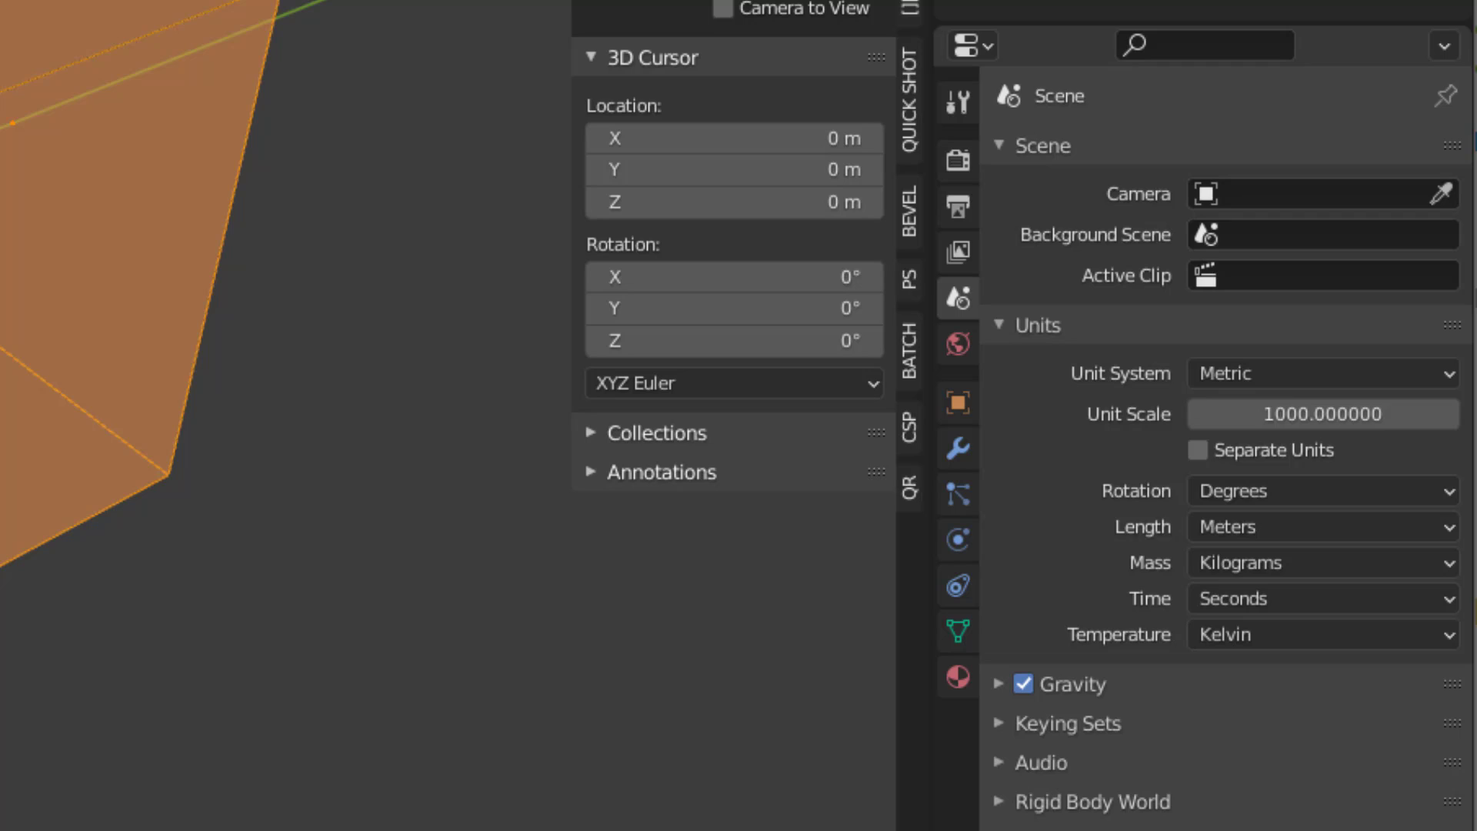
Step: Set the scene's Unit Scale to 0.1
click(1206, 414)
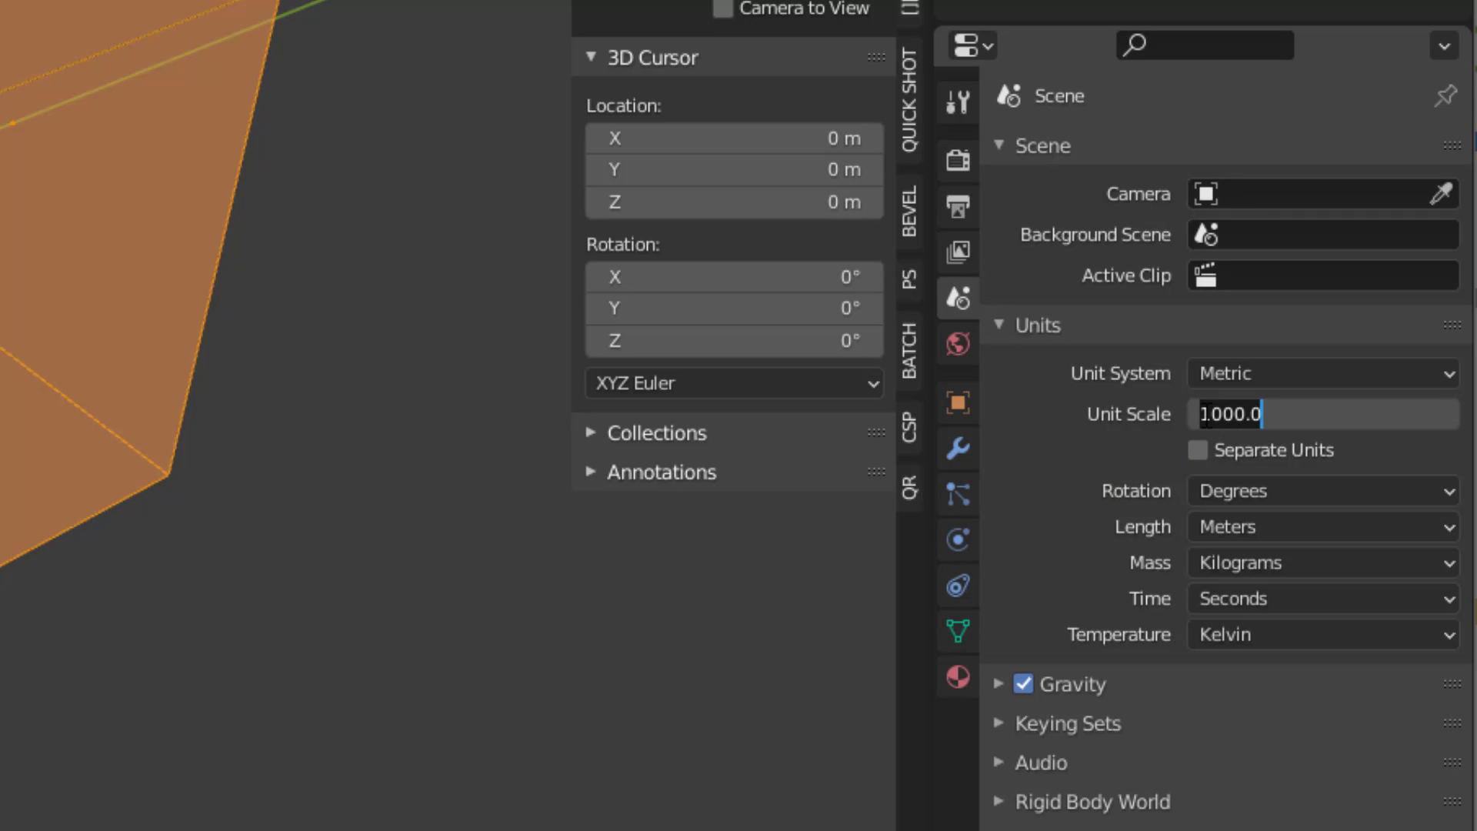
key(BackSpace)
text(0.1)
key(Return)
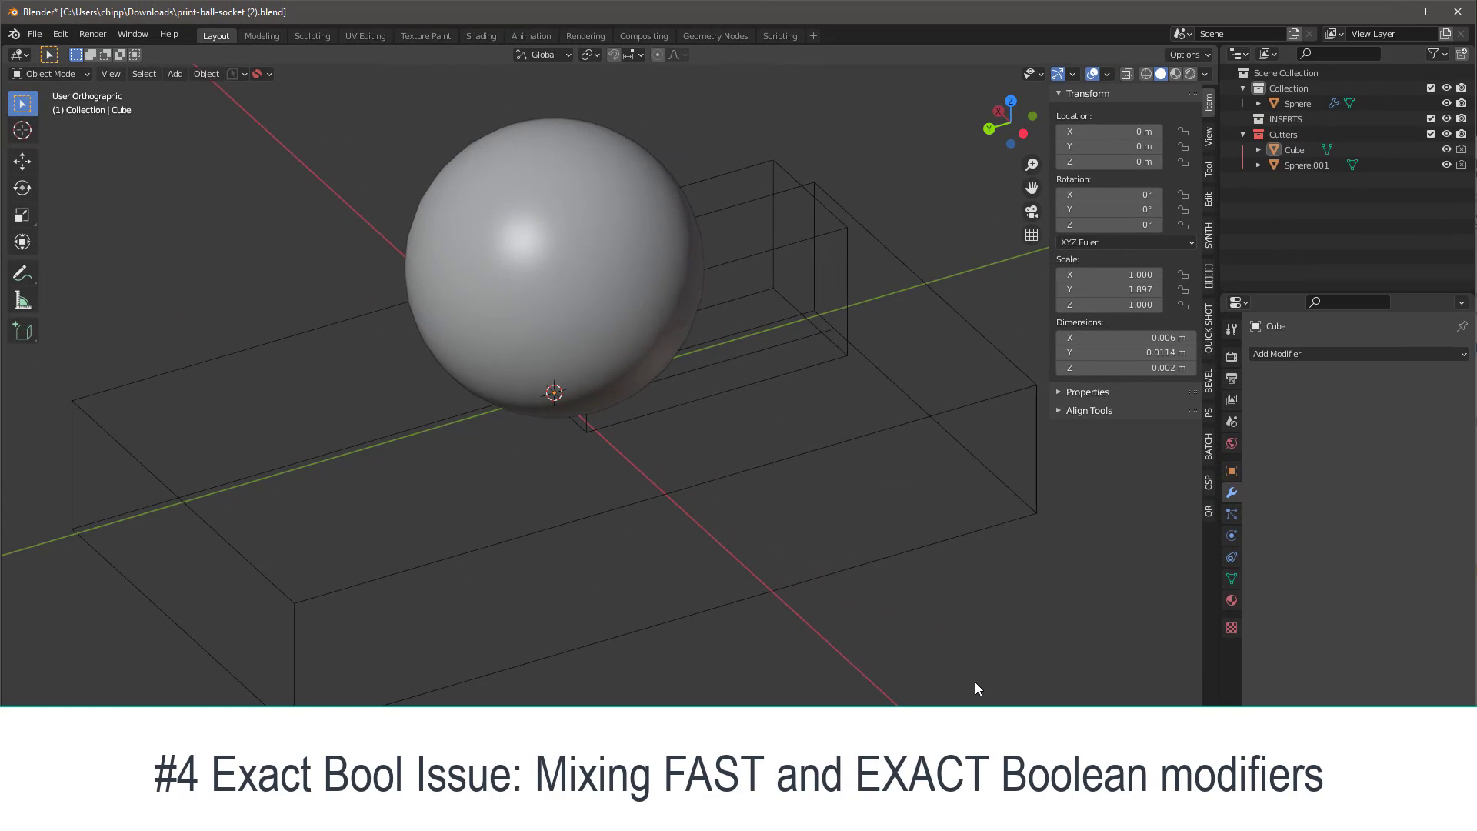
Step: Select the sphere to inspect its Boolean modifiers, and select the Sphere.001 cutter behind it
click(608, 510)
click(1001, 601)
middle_drag(1002, 601, 996, 562)
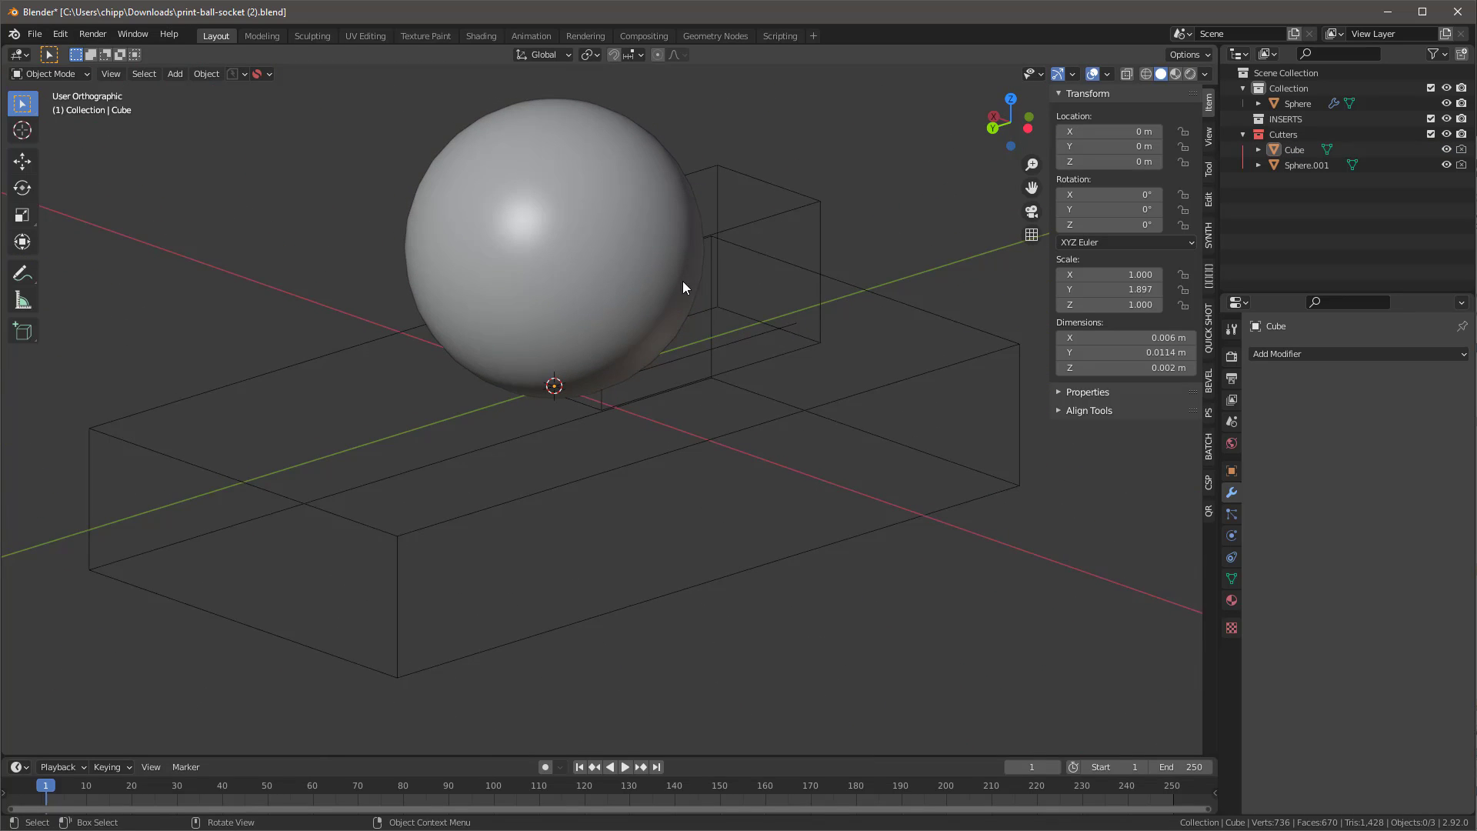
shift+middle_drag(615, 188, 638, 215)
click(638, 215)
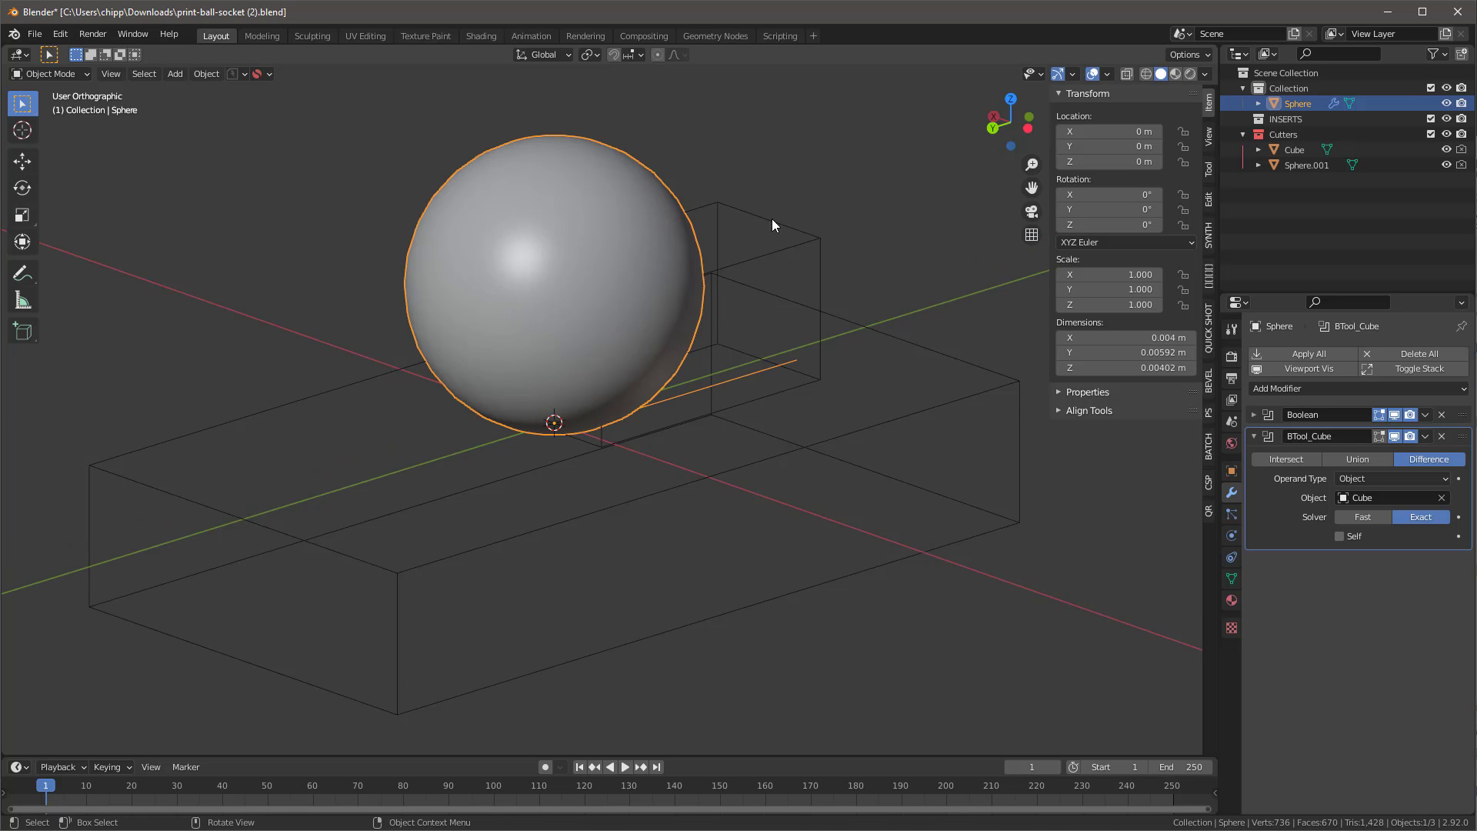
click(895, 167)
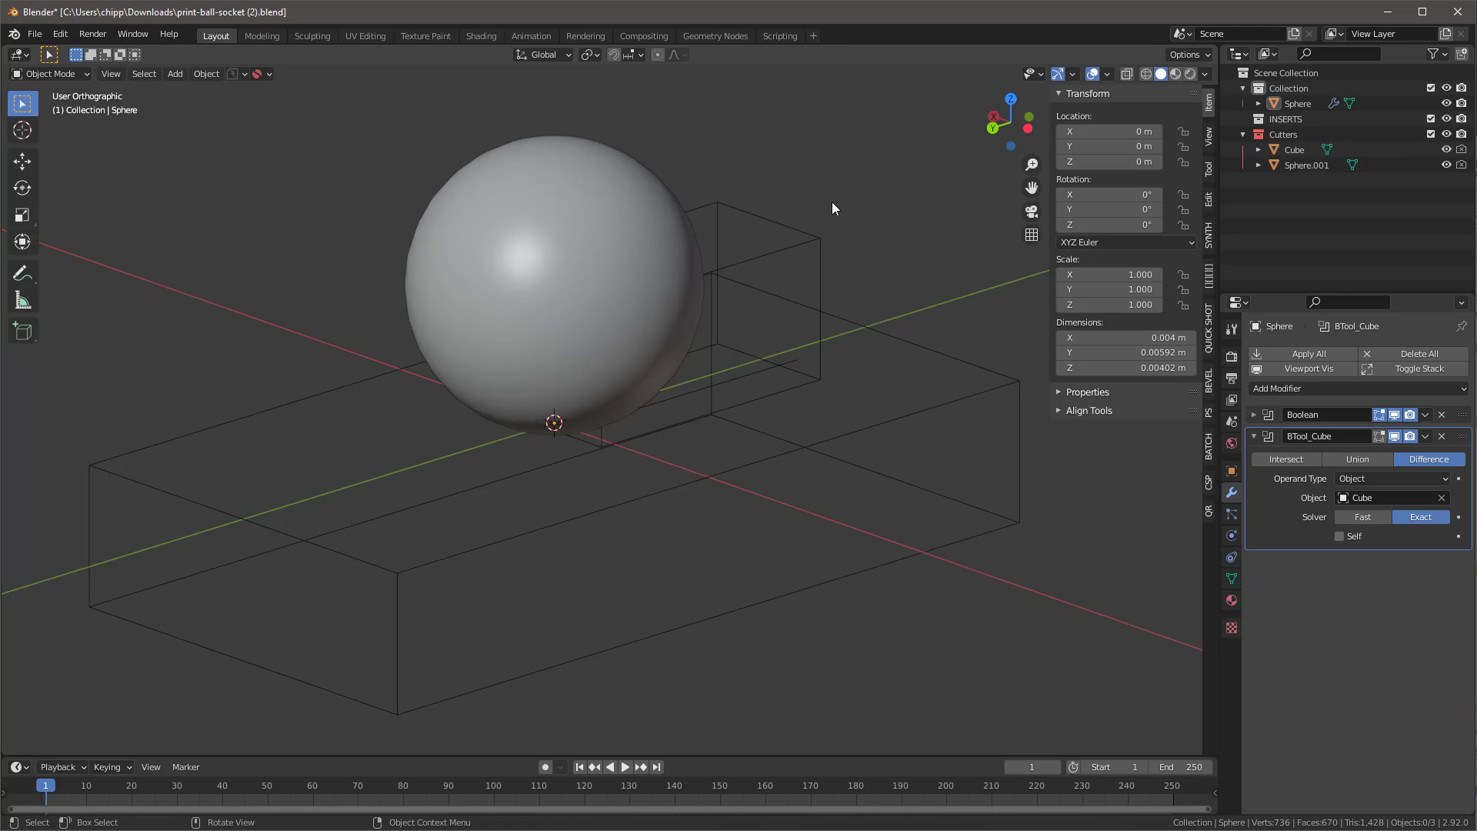
click(791, 243)
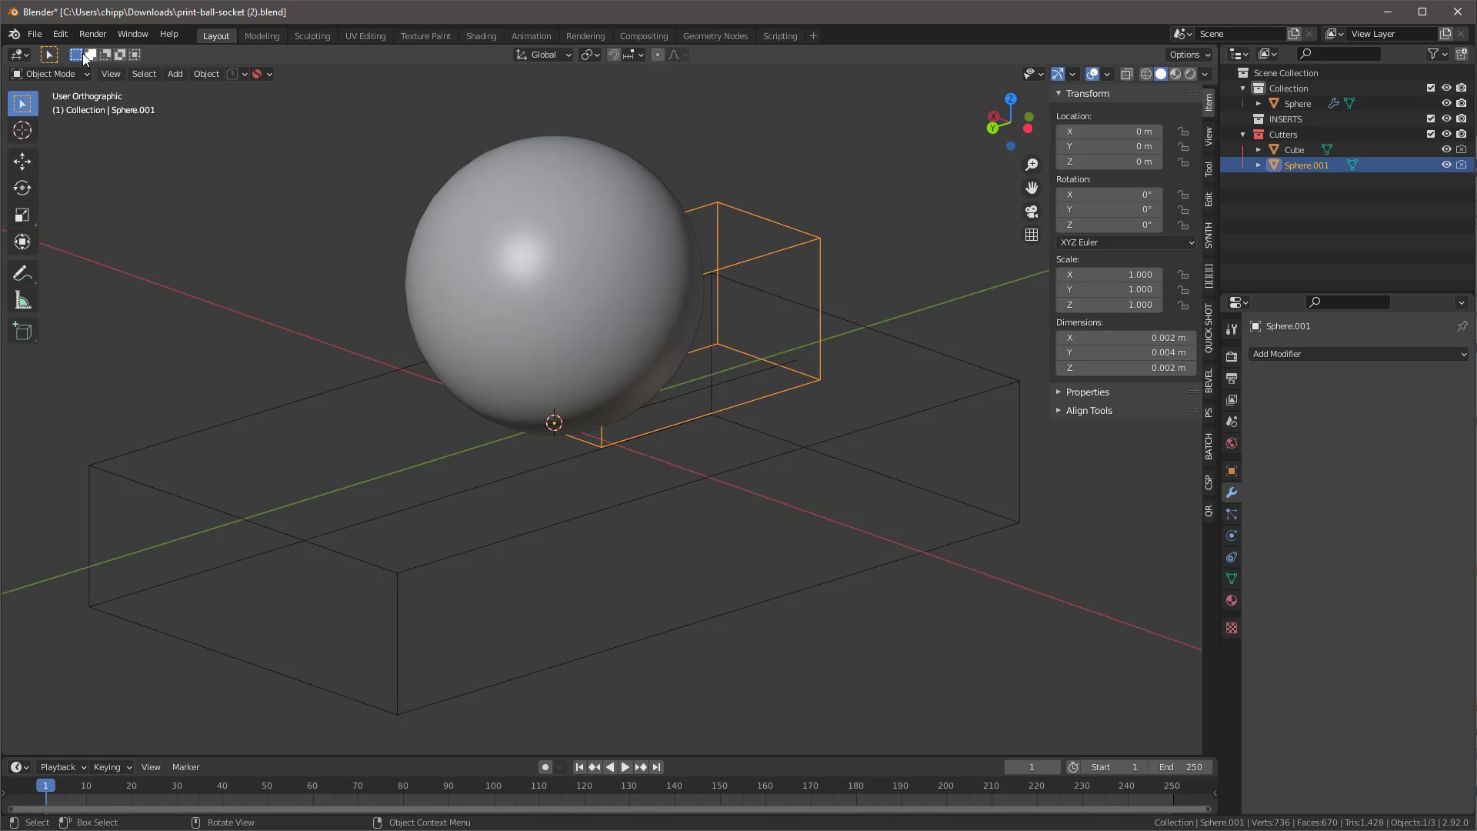
click(60, 35)
click(81, 270)
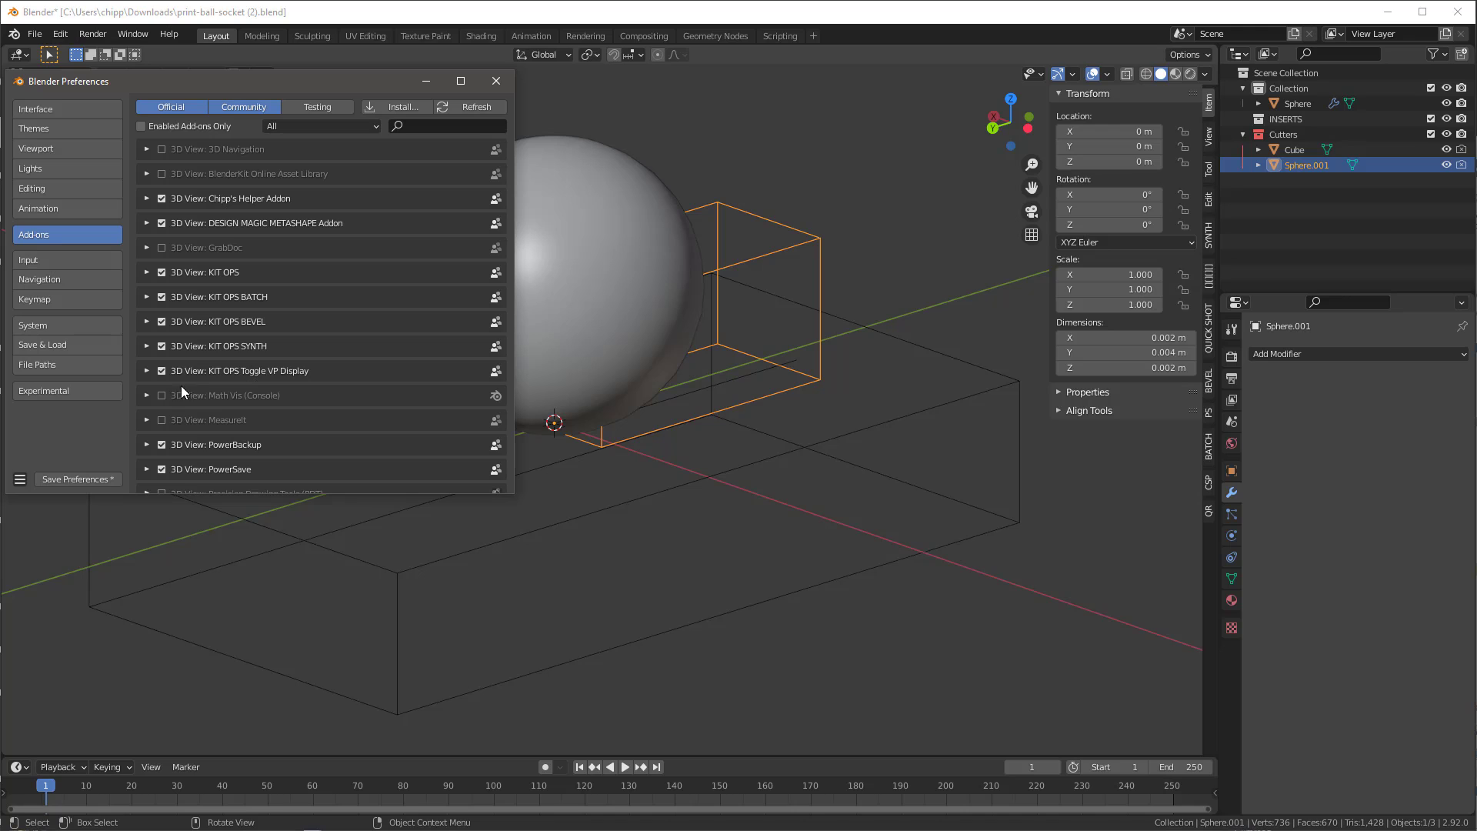
click(497, 82)
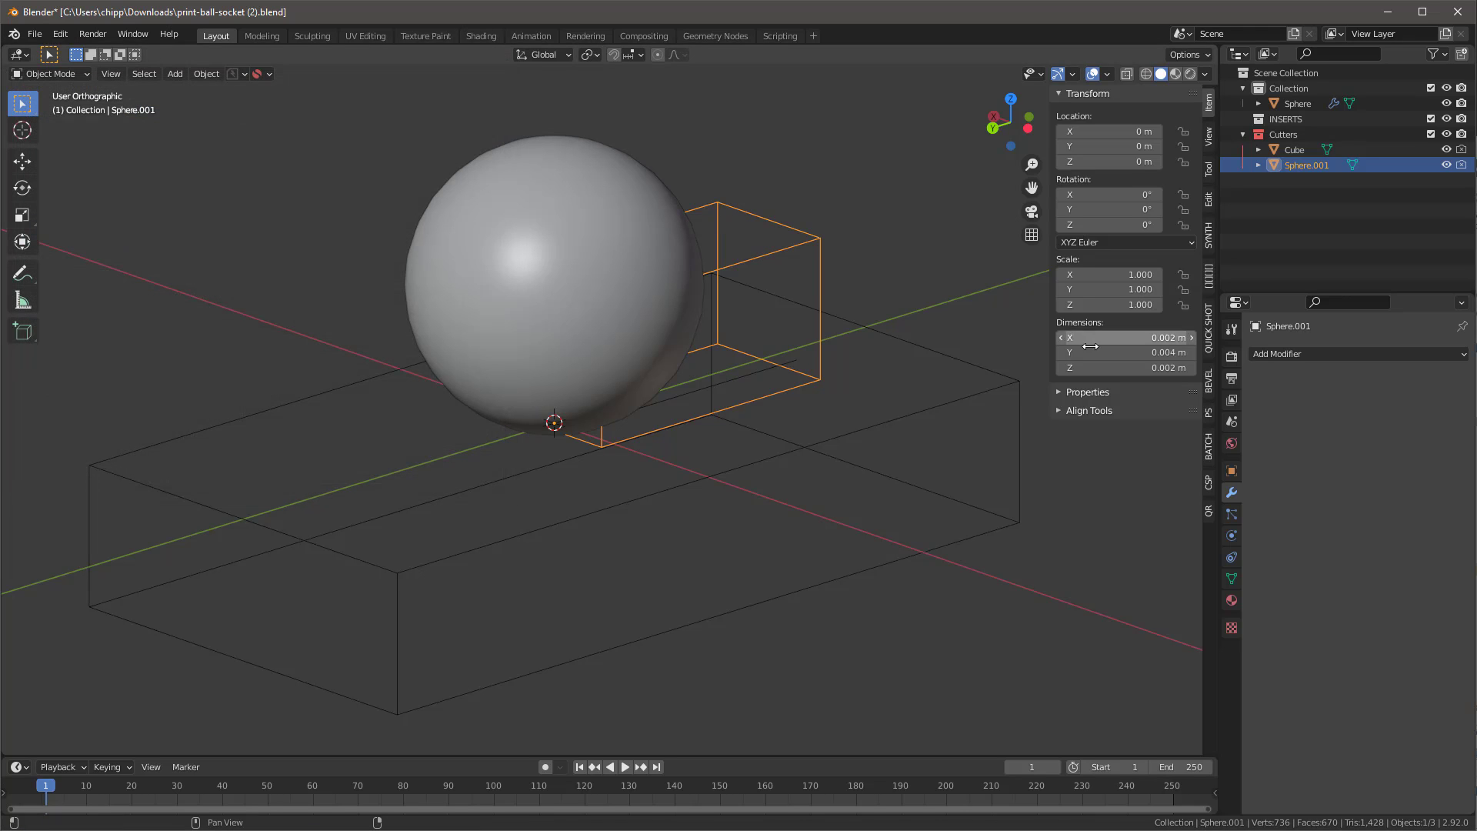
Step: Try Wire as the Sphere.001 cutter's viewport display type, and switch it to Textured
mouse_move(790, 253)
middle_down()
mouse_move(875, 266)
mouse_move(811, 261)
middle_up()
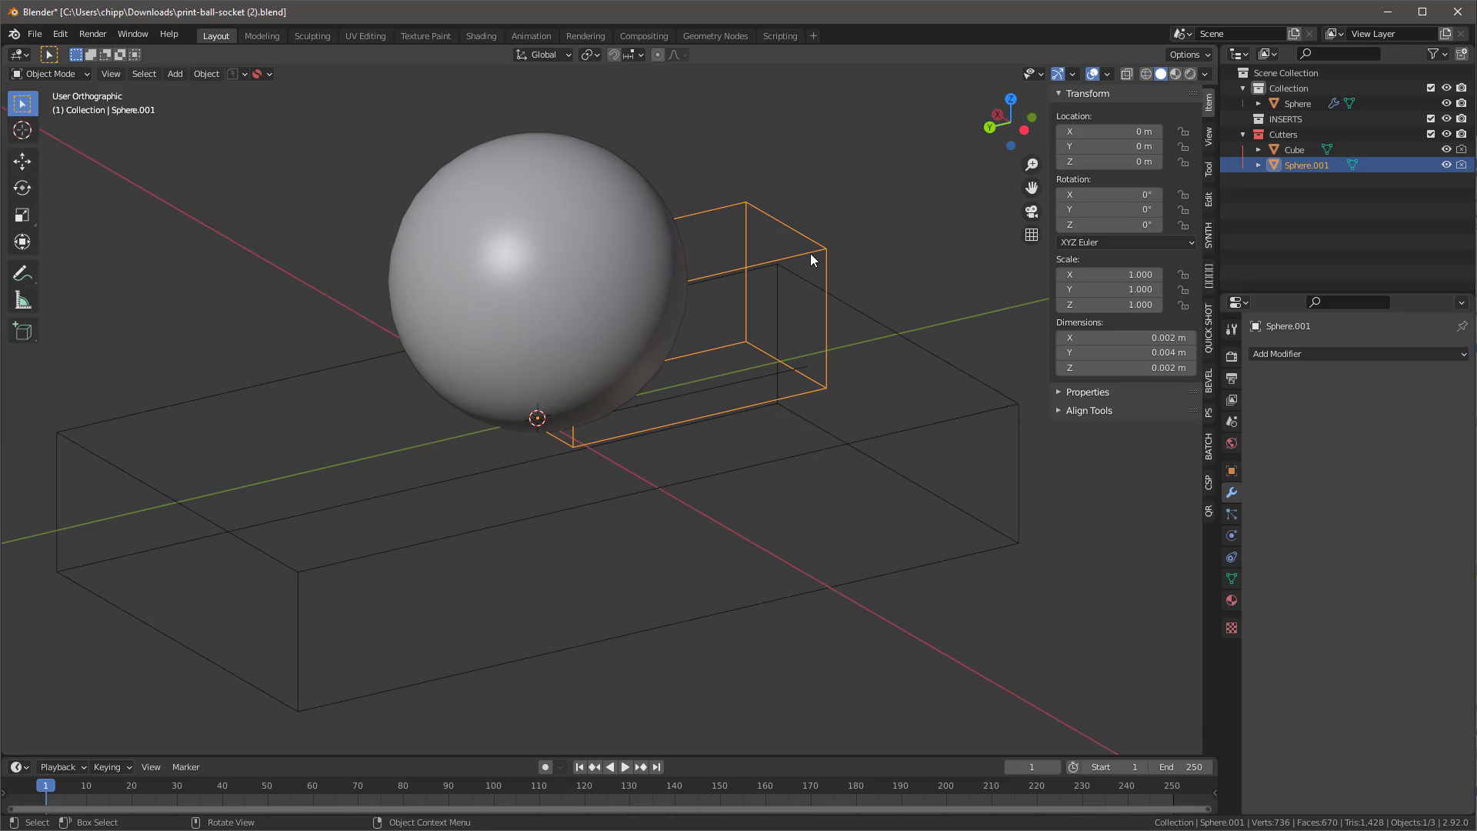
click(1231, 472)
click(1249, 683)
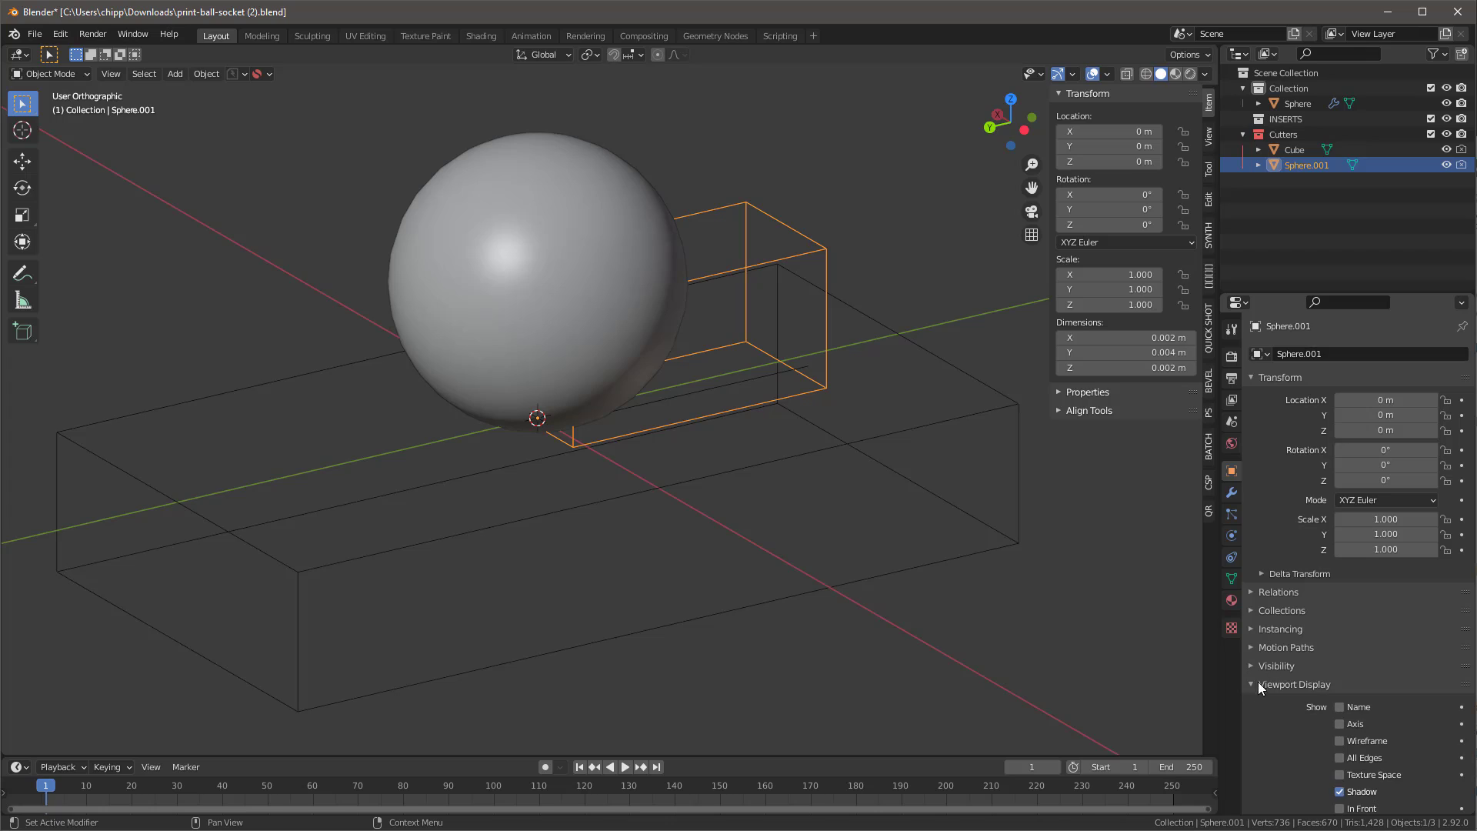
scroll(1309, 585, down, 3)
click(1354, 769)
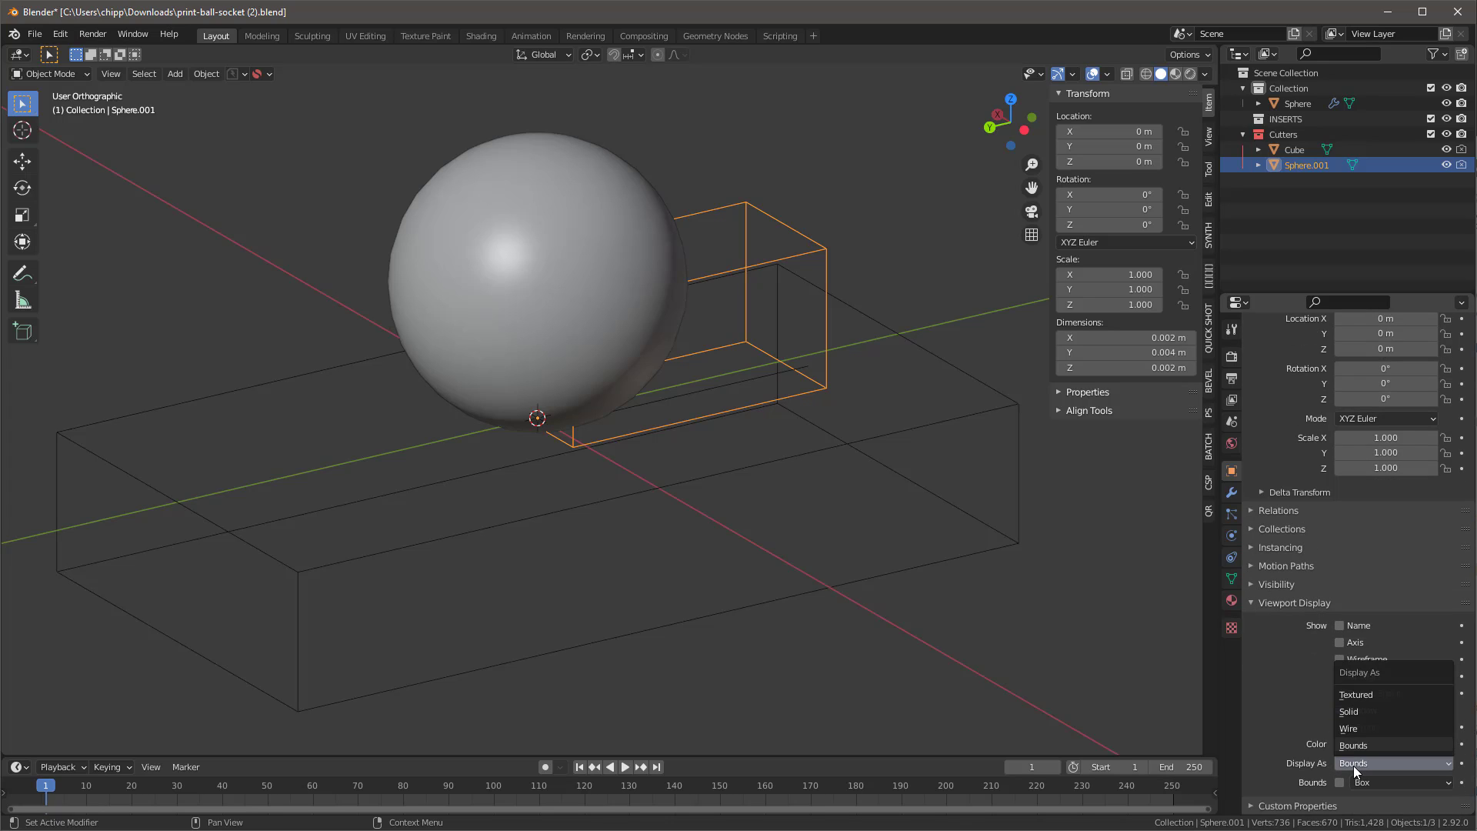
click(1358, 729)
click(1366, 764)
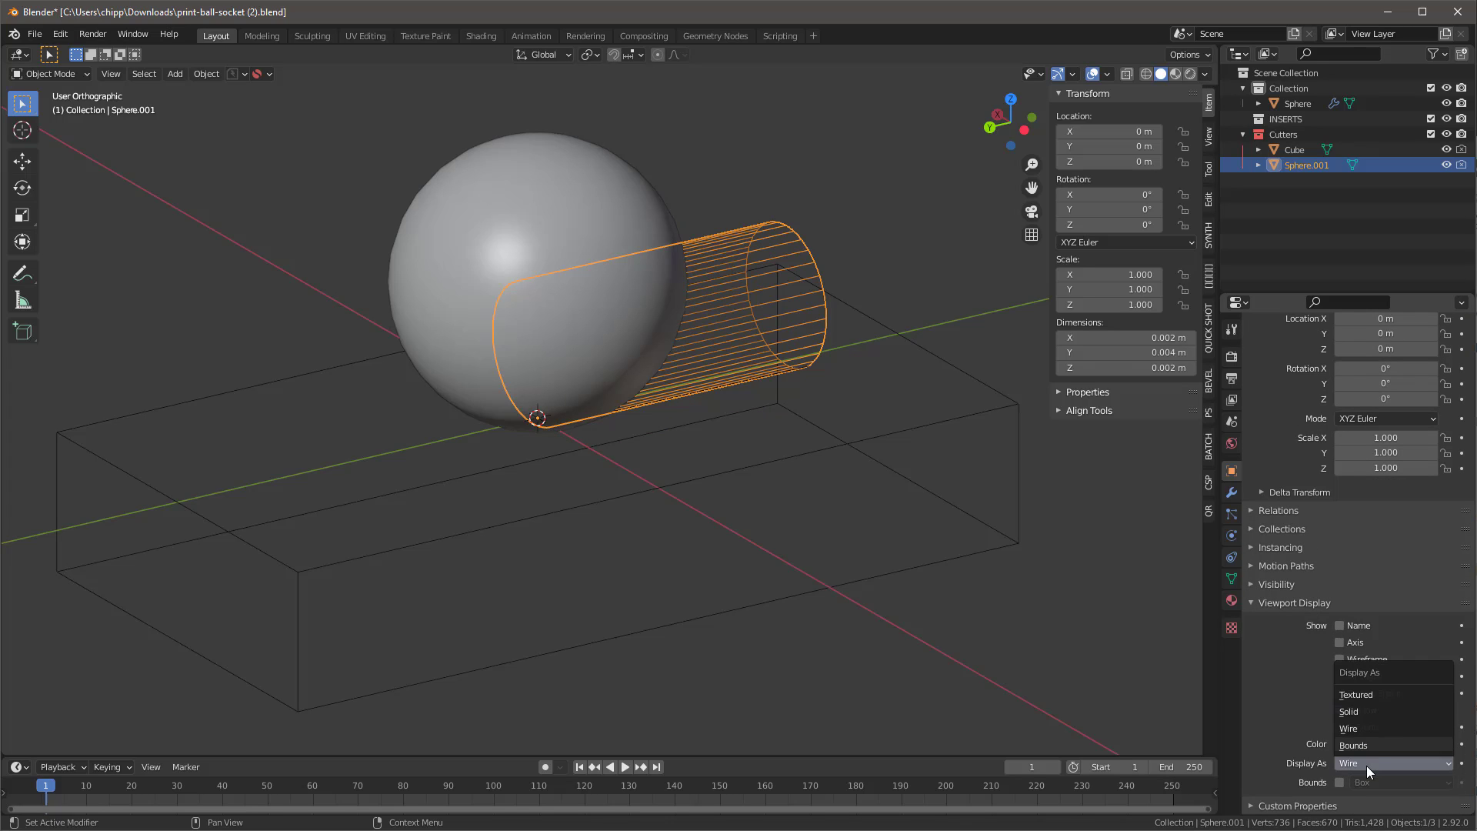
click(1367, 694)
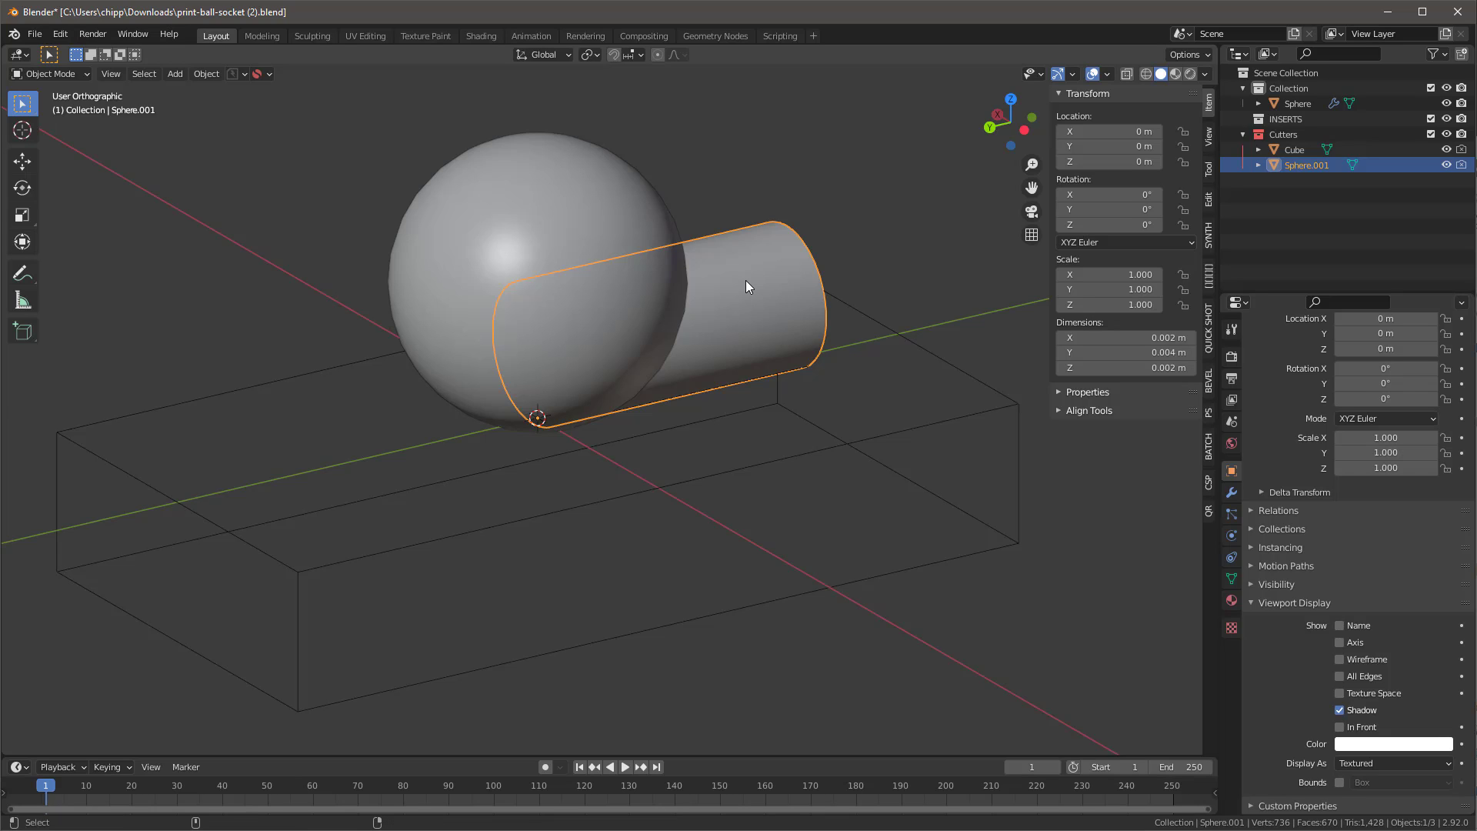
Step: Undo the Sphere.001 cutter's display type changes
ctrl+scroll(1393, 763, down, 3)
key(ctrl+z)
key(ctrl+shift+z)
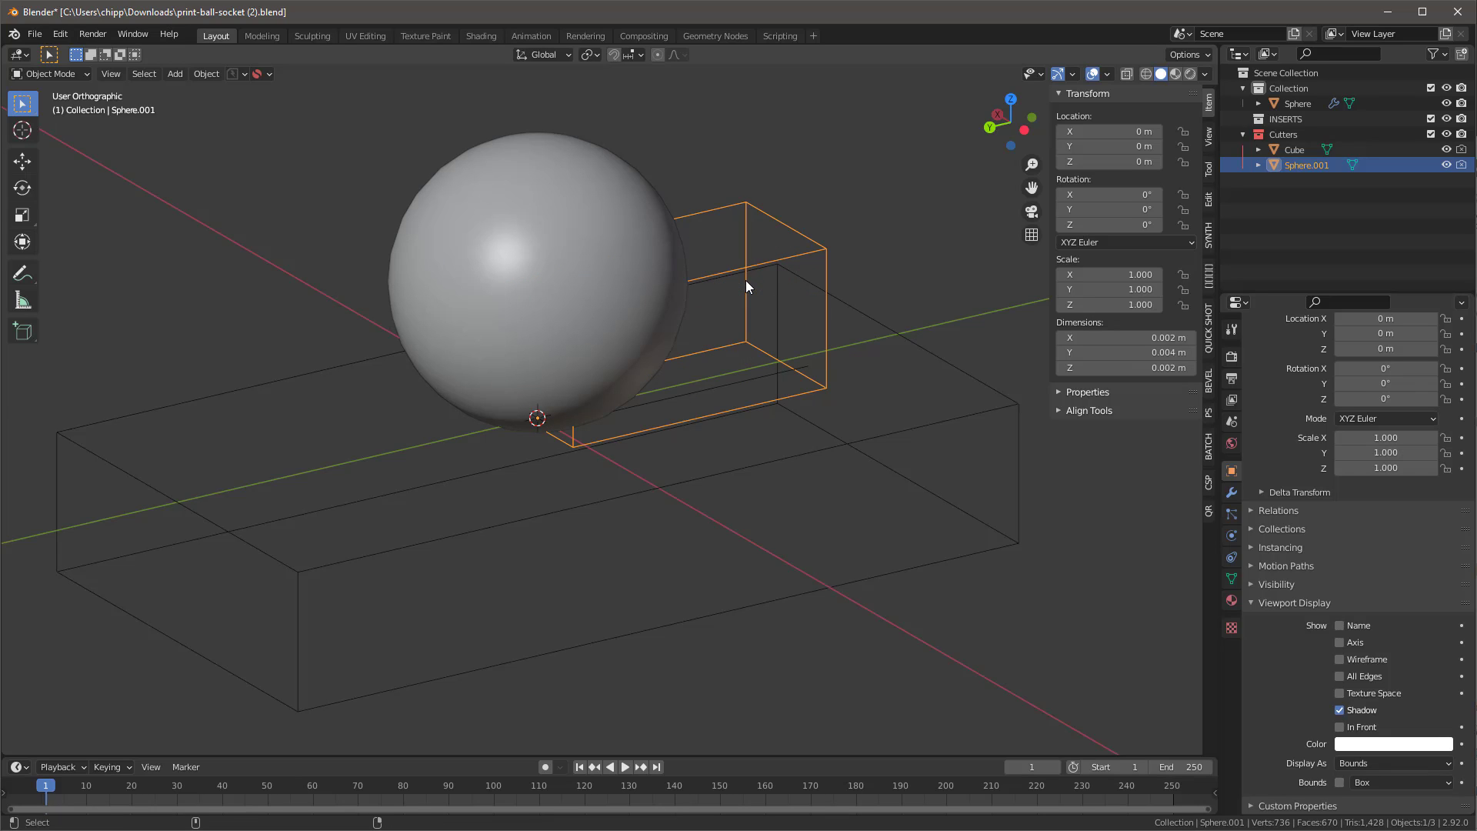
Step: Select the Cube cutter and set its viewport display type to Textured
click(970, 416)
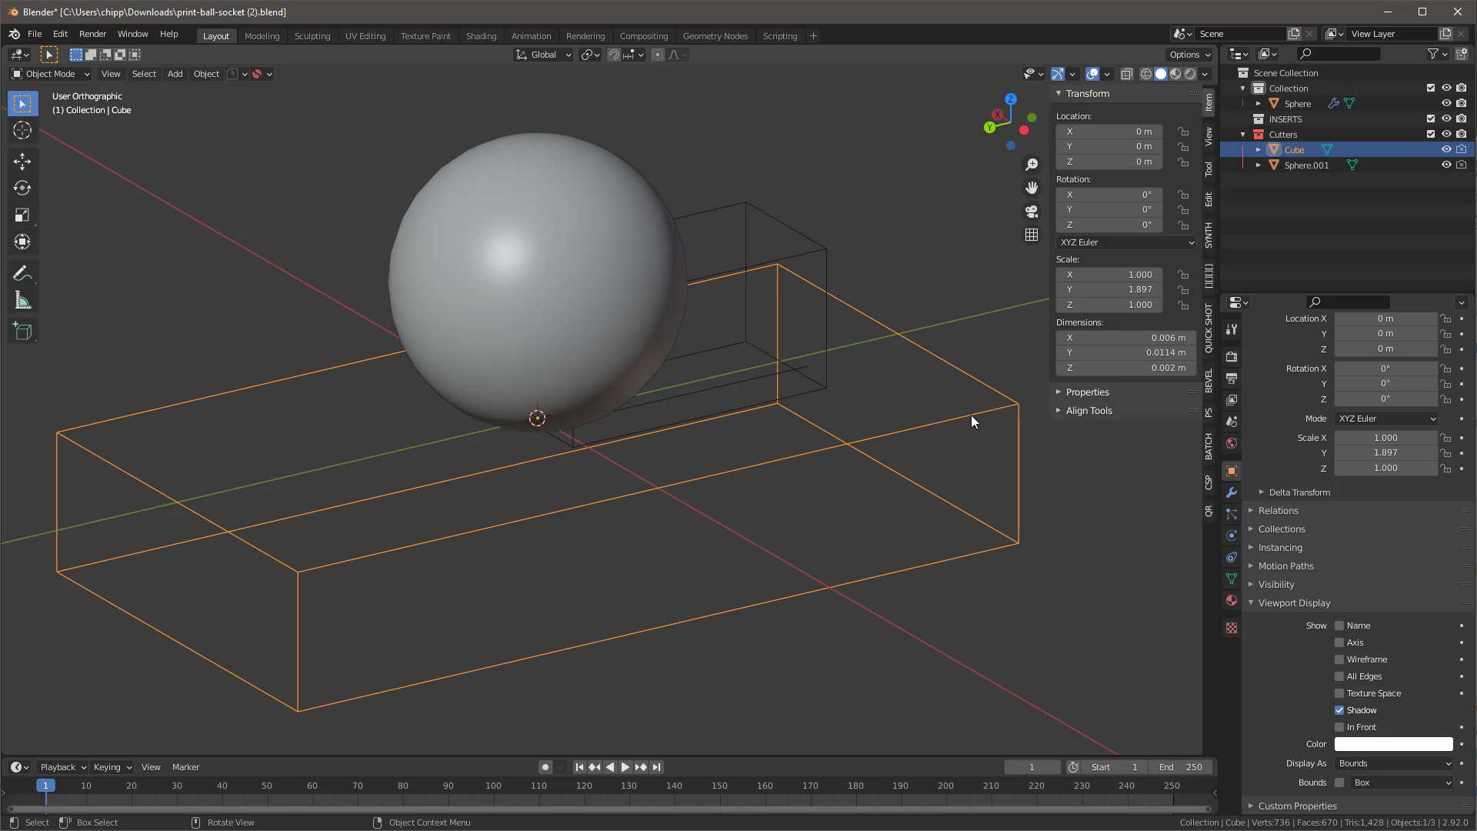
key(ctrl+z)
key(ctrl+shift+z)
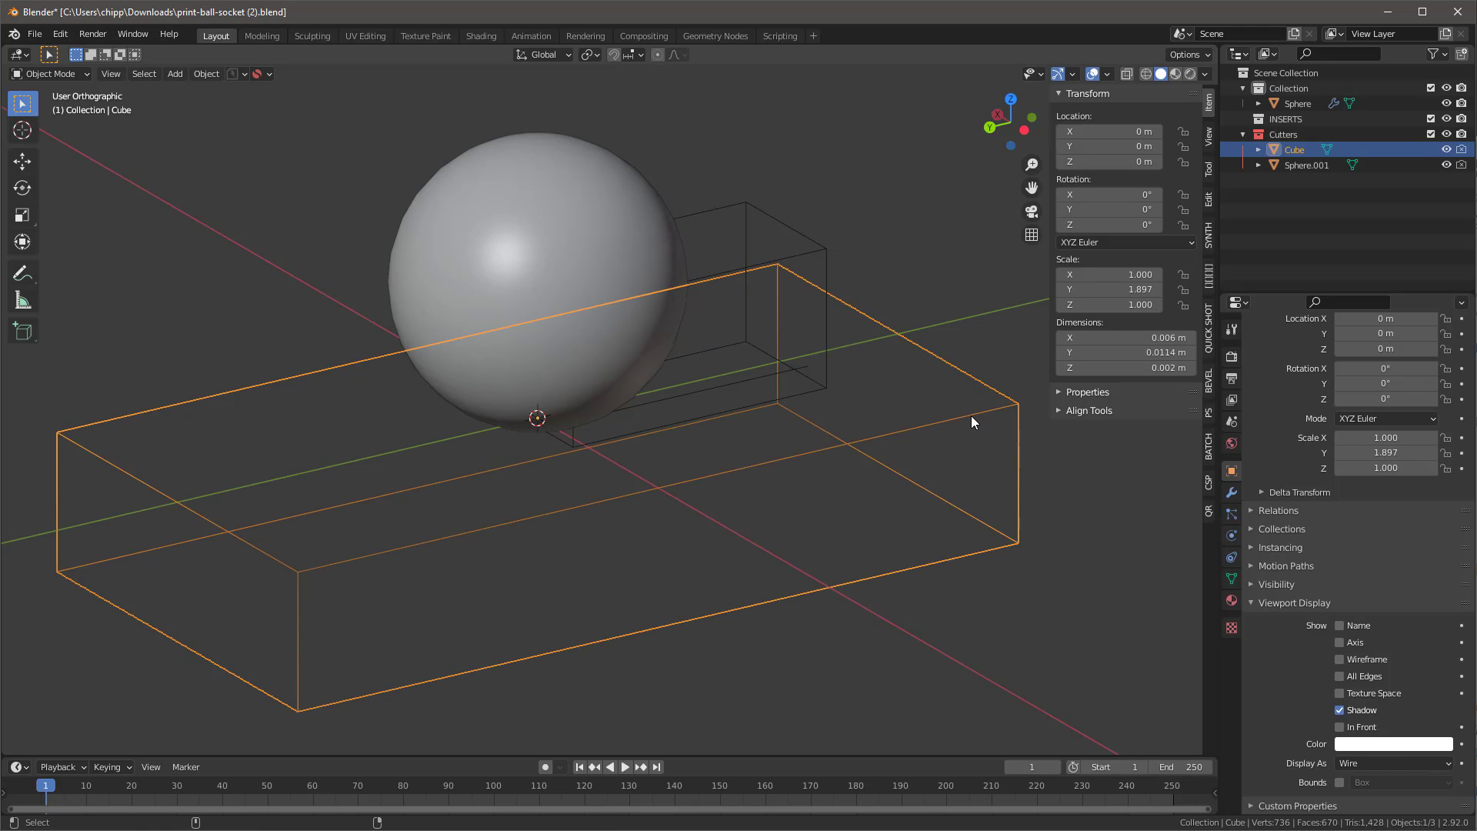
key(ctrl+z)
key(ctrl+z)
click(1106, 74)
key(ctrl+z)
key(ctrl+z)
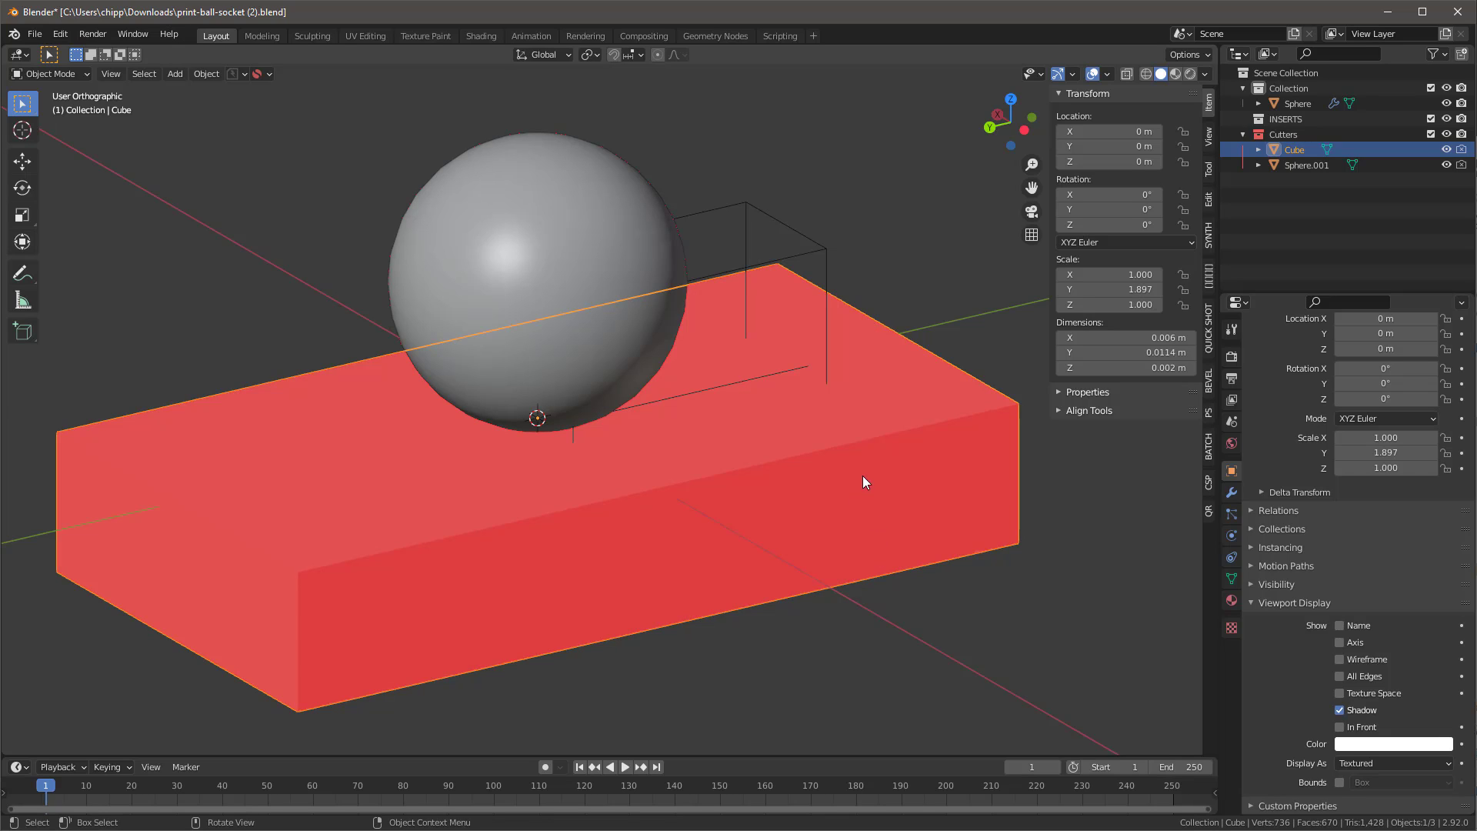
Step: Flip the normals of all the Cube cutter's faces and set its viewport display type to Wire
key(Tab)
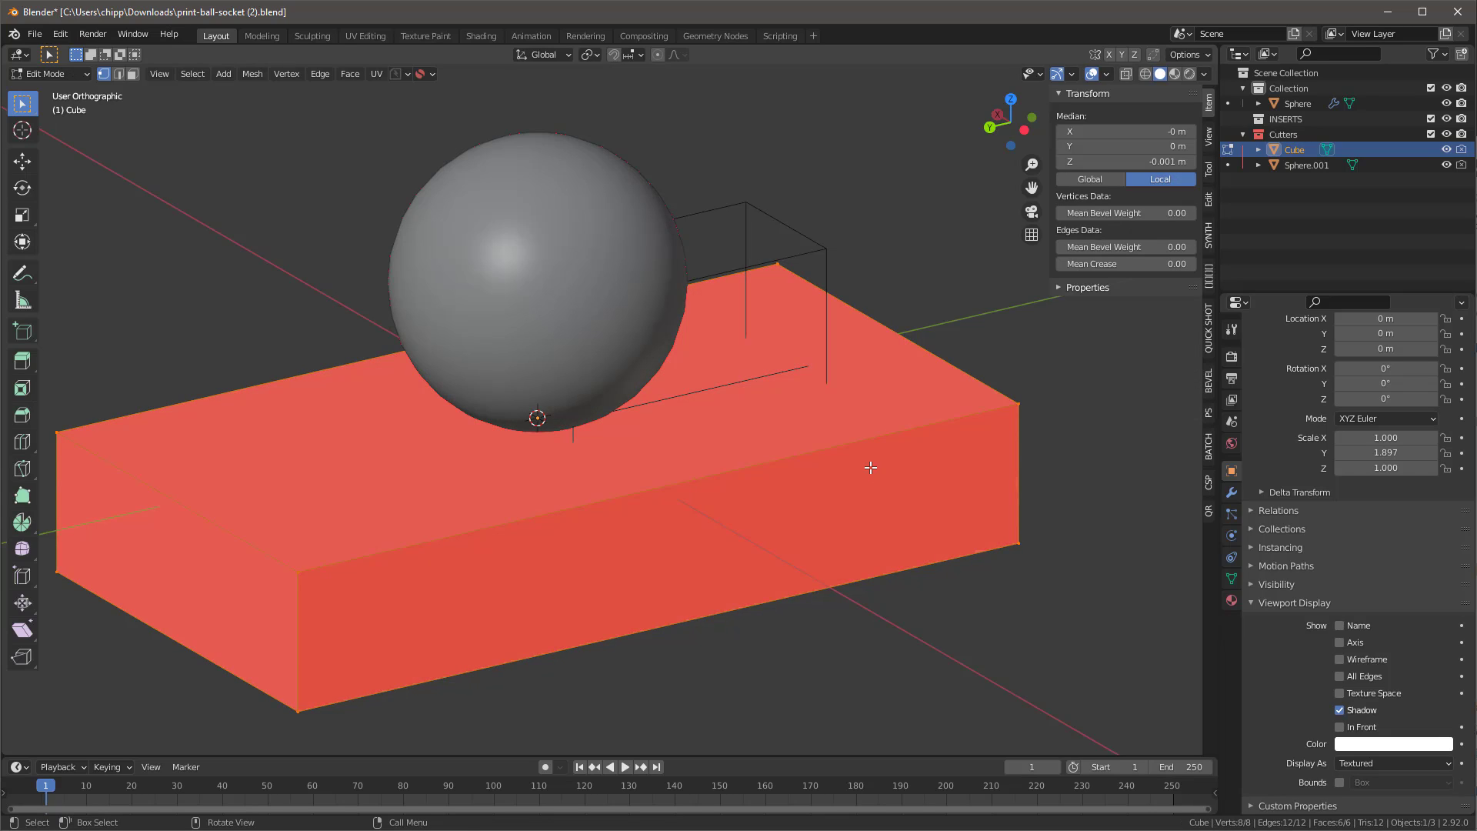
key(alt+n)
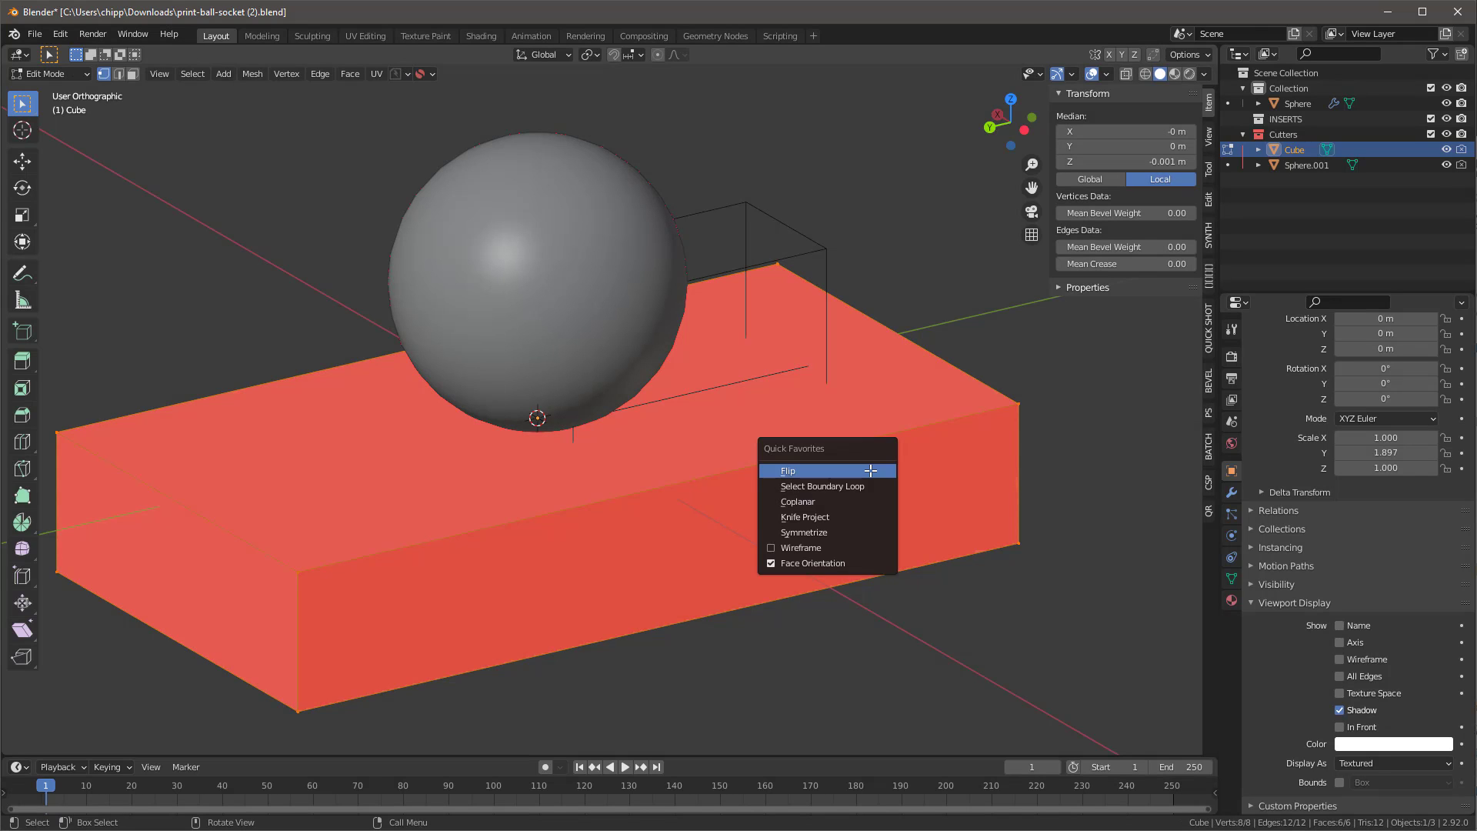
click(872, 469)
key(Tab)
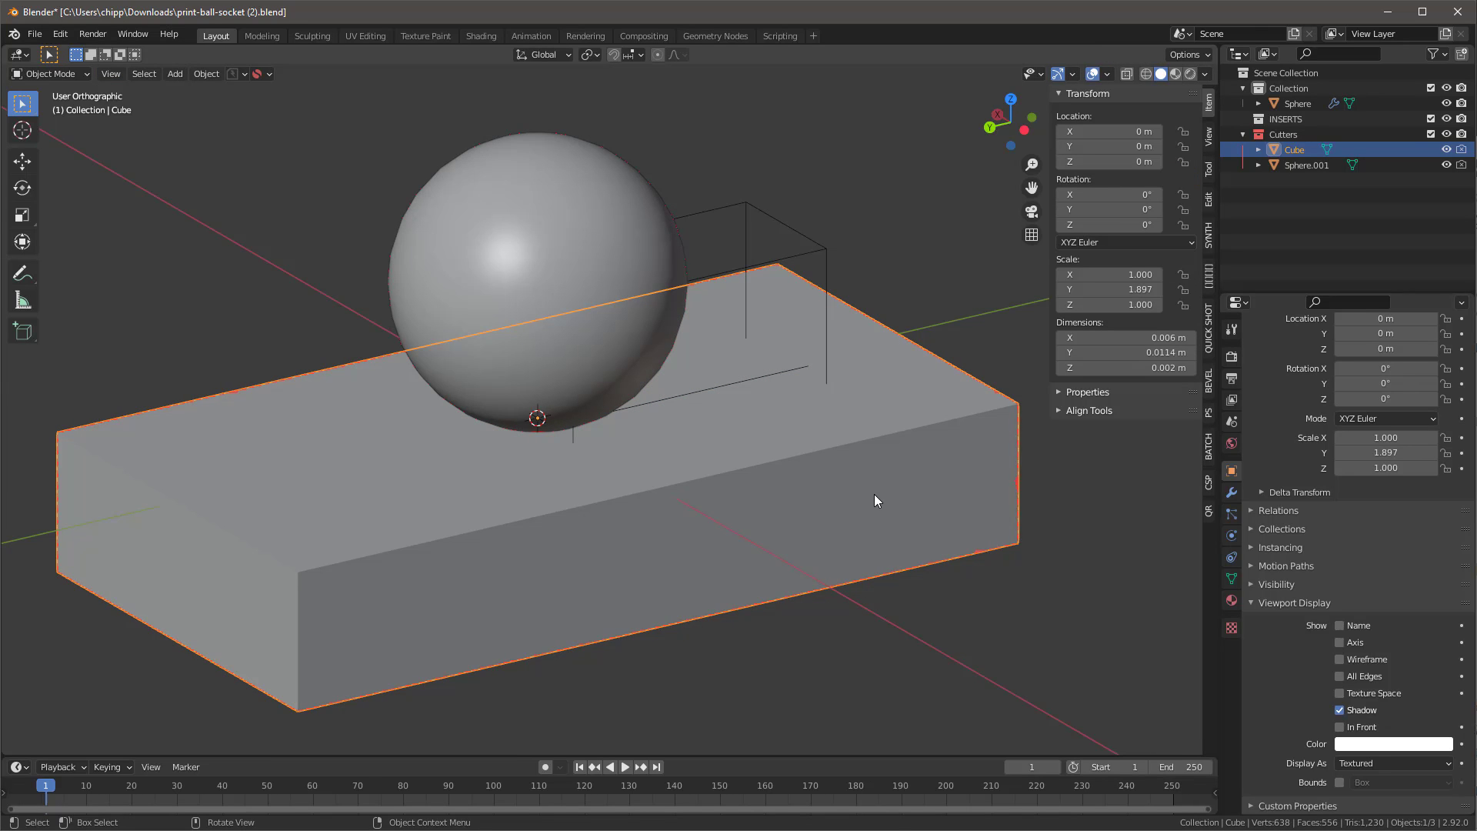
key(shift+alt+w)
click(957, 579)
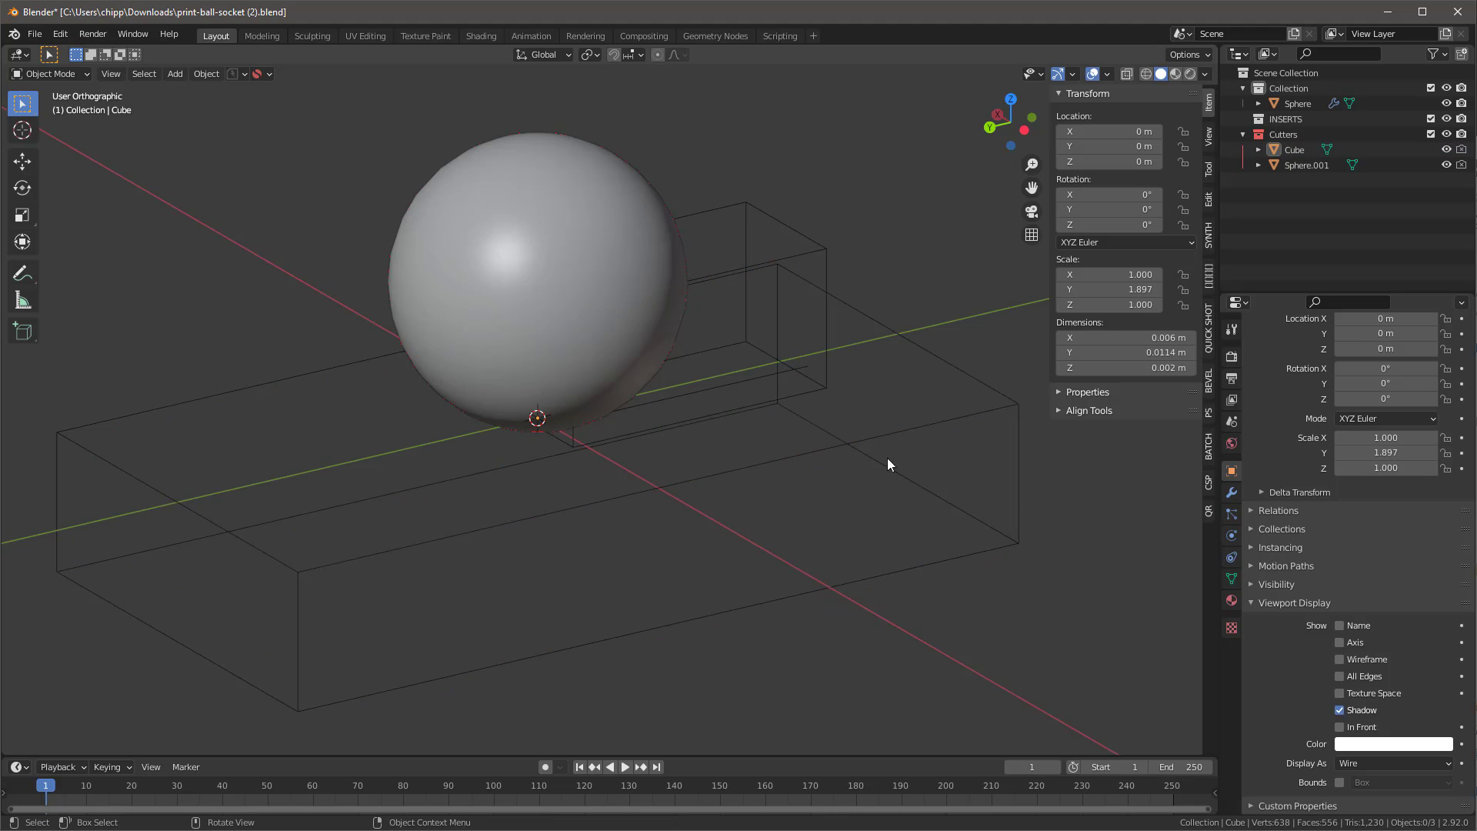
Step: Cycle the Sphere.001 cutter's viewport display type through Textured and Wire and back to Bounds
mouse_move(736, 309)
middle_down()
mouse_move(691, 284)
mouse_move(603, 290)
mouse_move(709, 313)
middle_up()
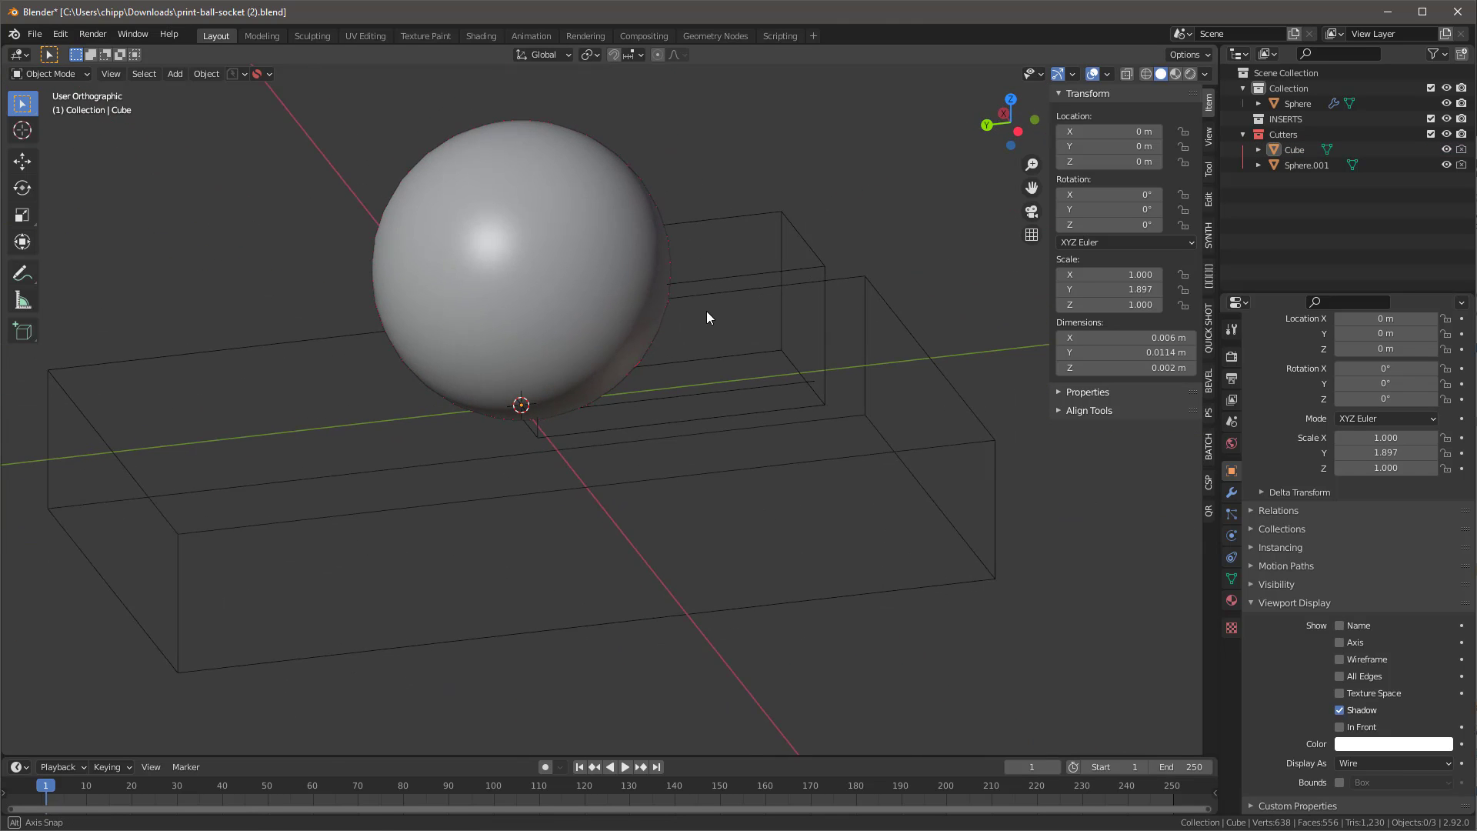
middle_drag(801, 274, 734, 303)
click(772, 269)
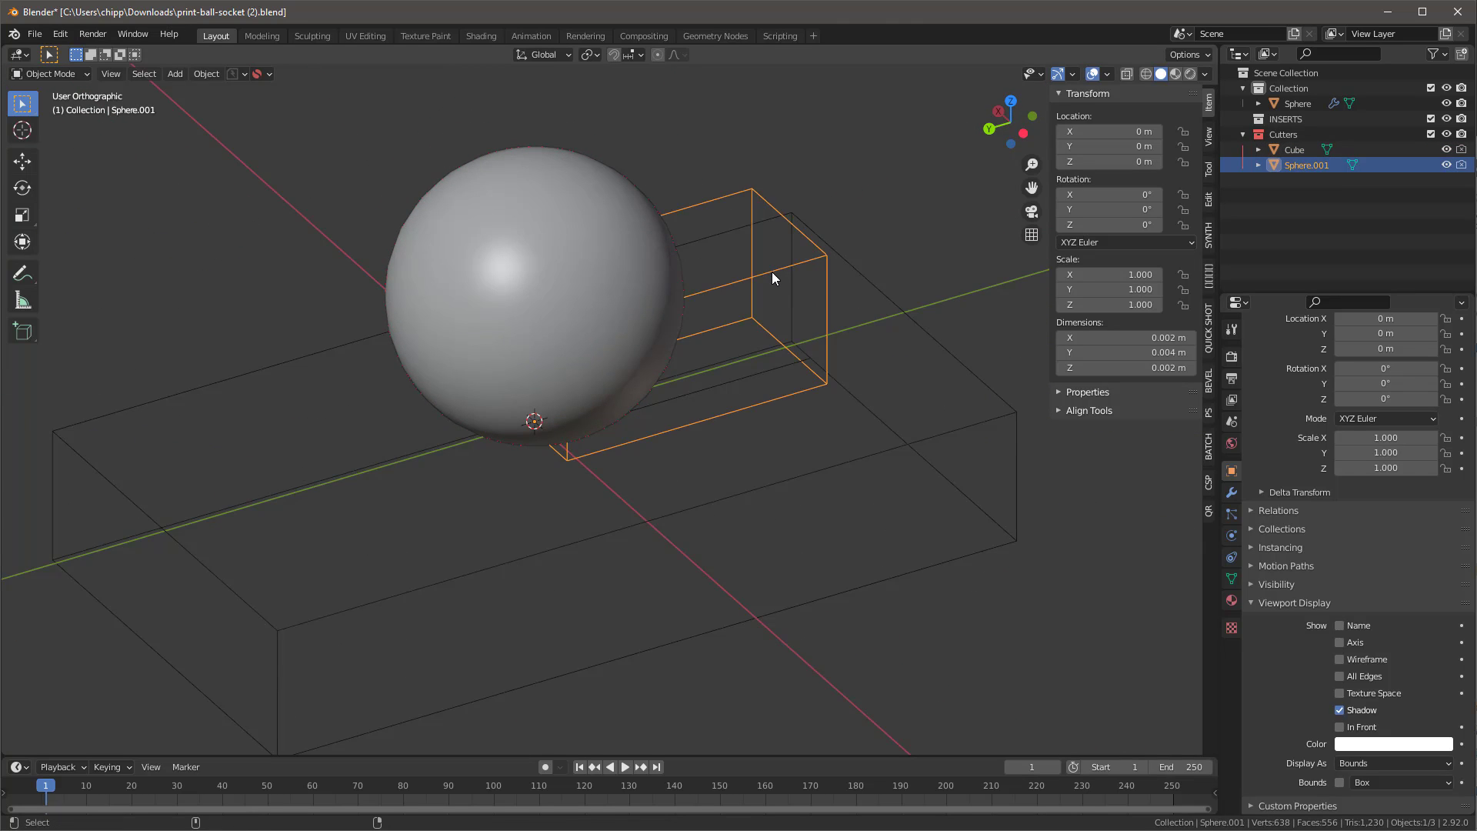
key(shift+alt+t)
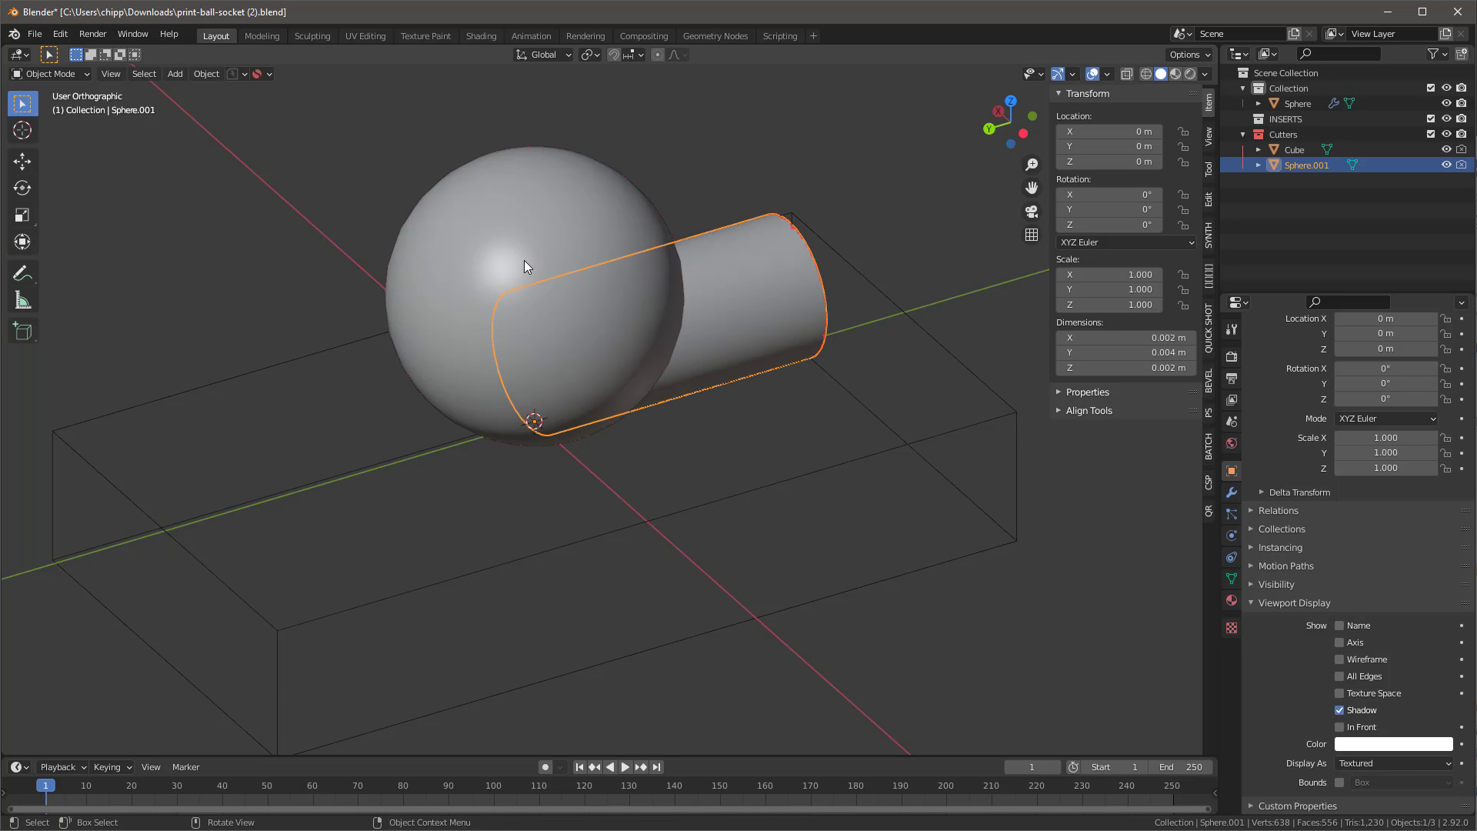
key(shift+alt+t)
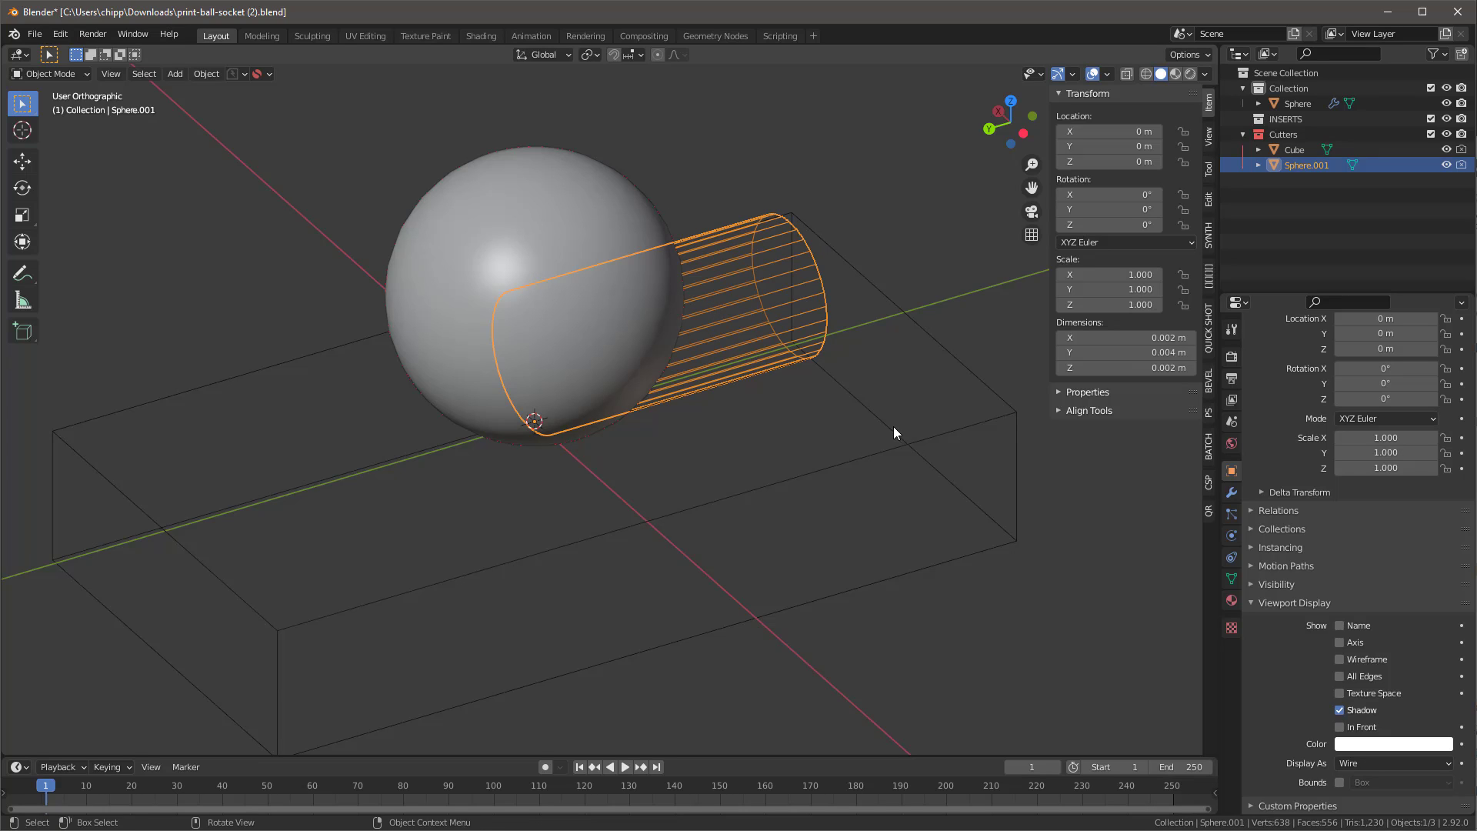
key(shift+alt+t)
Step: Select the sphere and show its Boolean modifiers to check the solver of the Cube difference
click(871, 453)
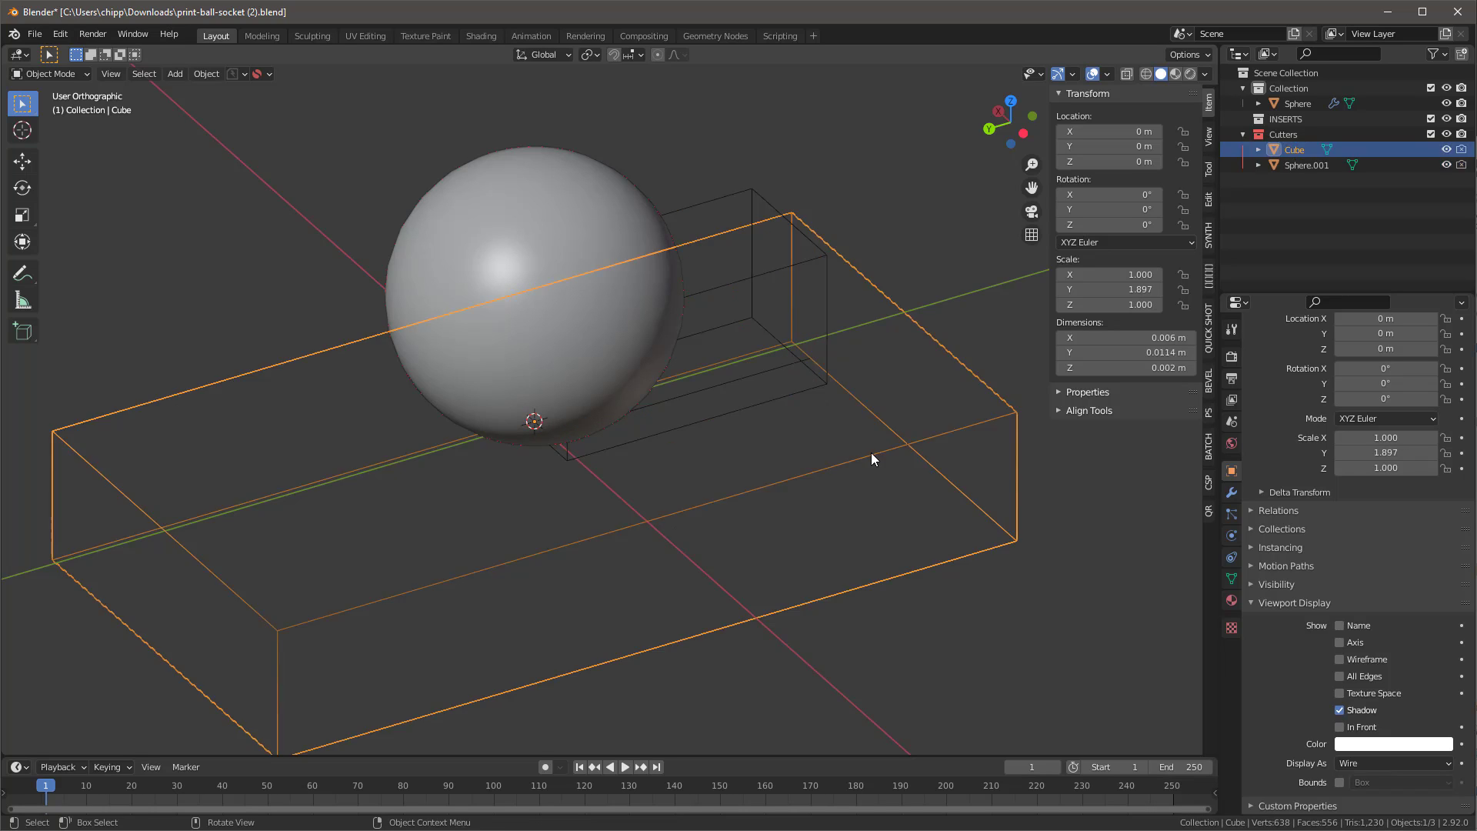
click(582, 245)
click(1231, 492)
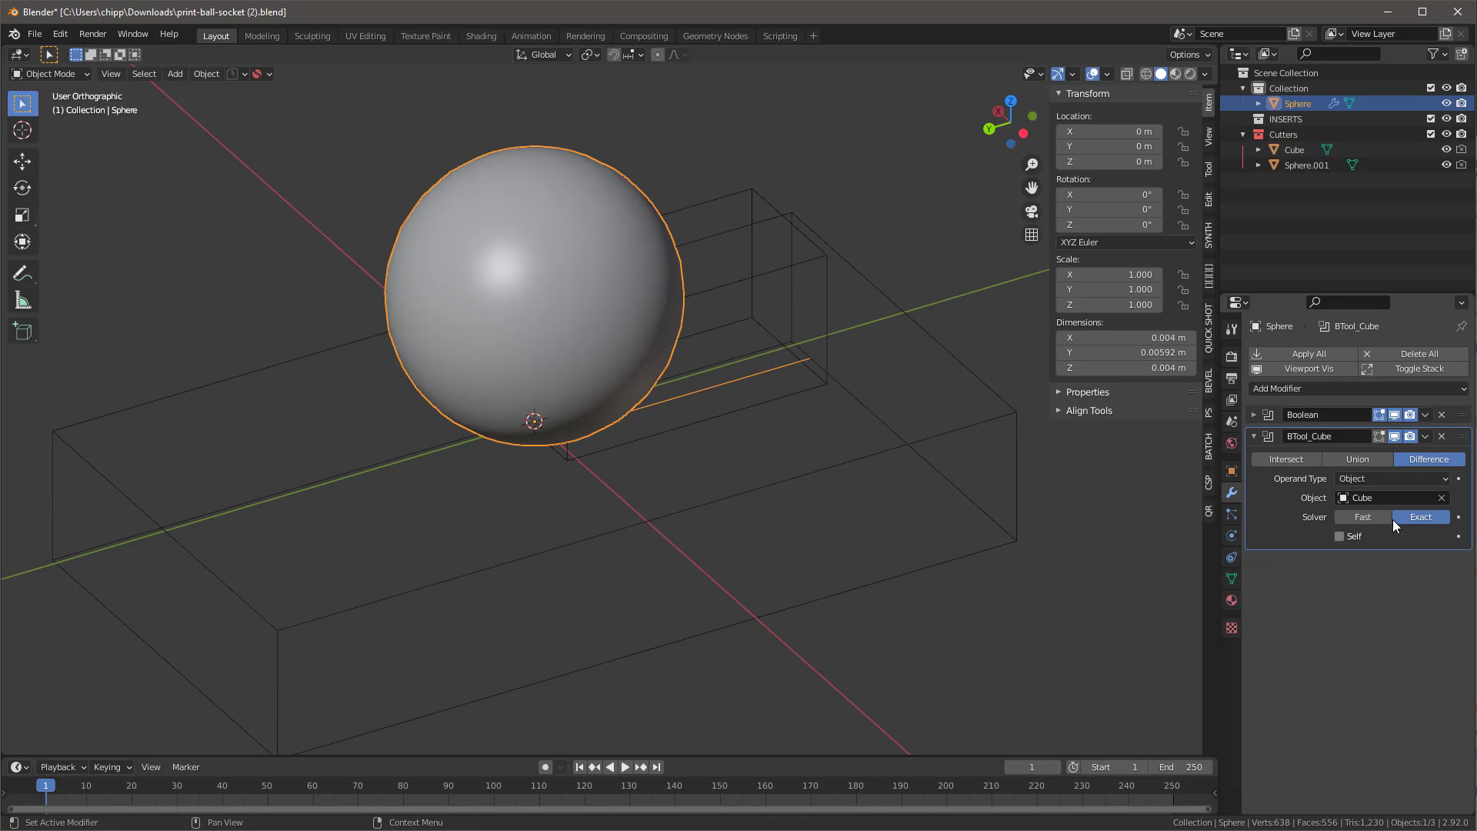
middle_drag(637, 354, 631, 331)
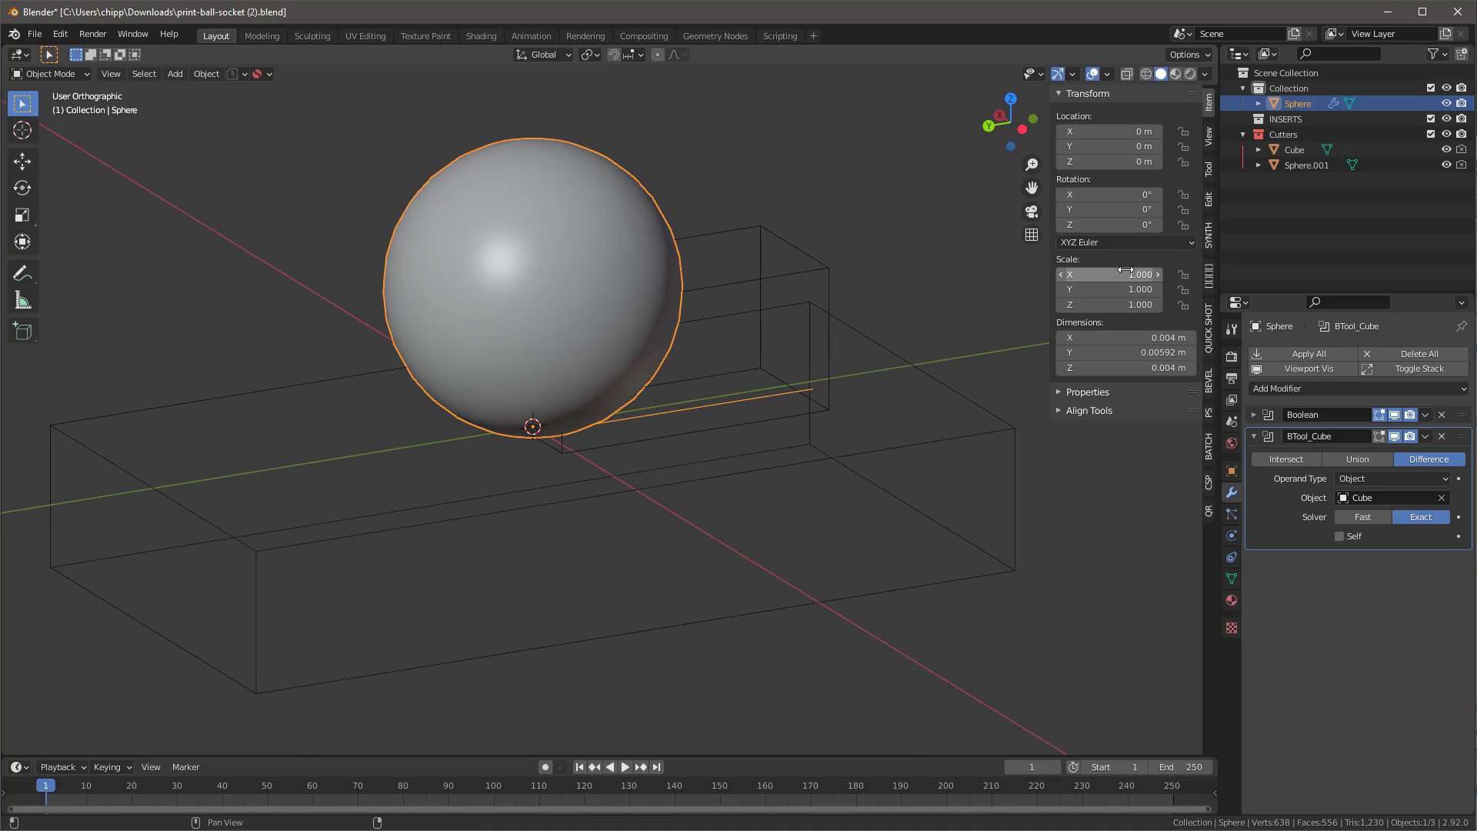
middle_drag(653, 318, 652, 331)
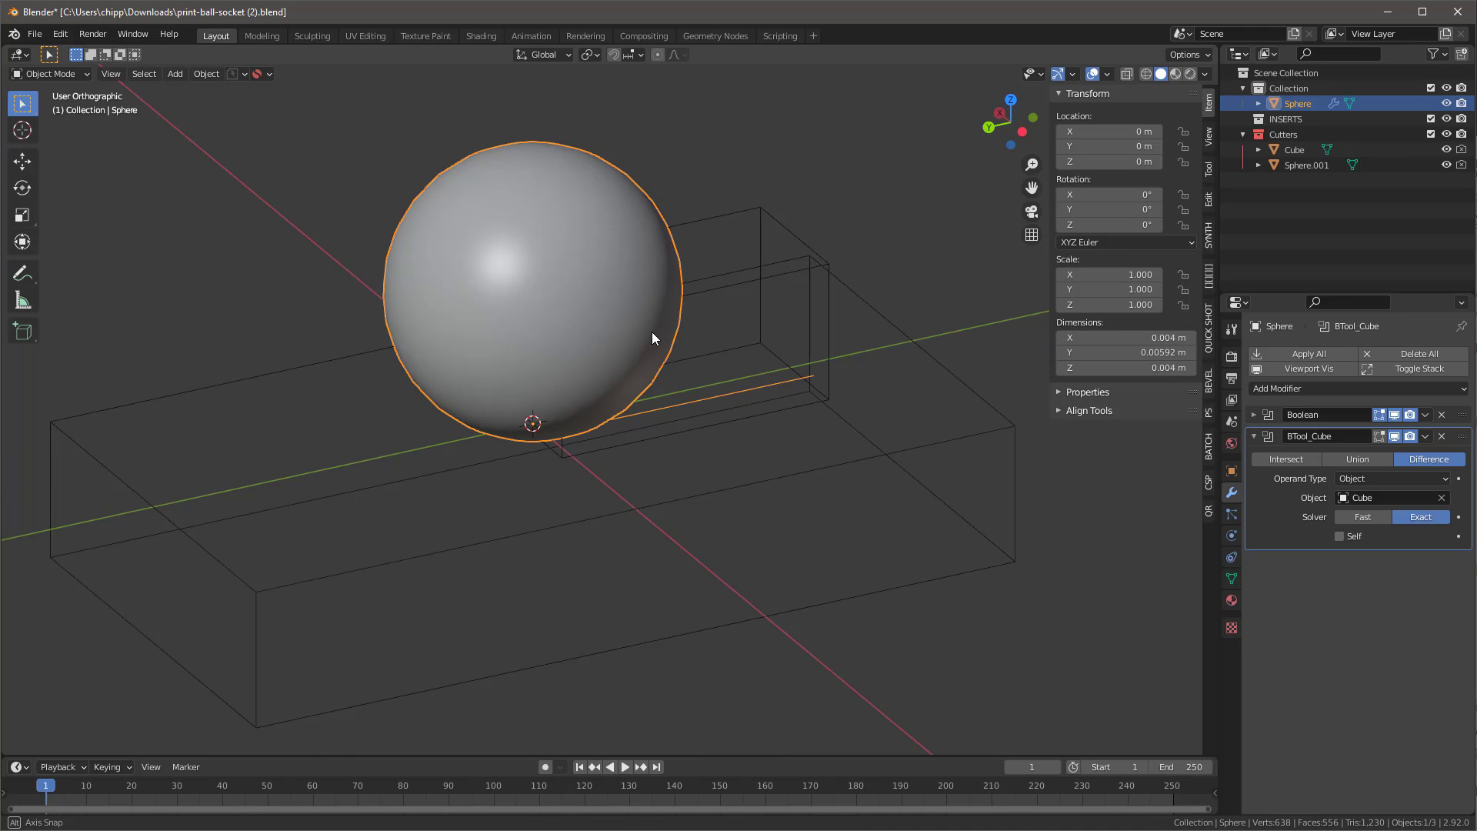
scroll(605, 344, up, 1)
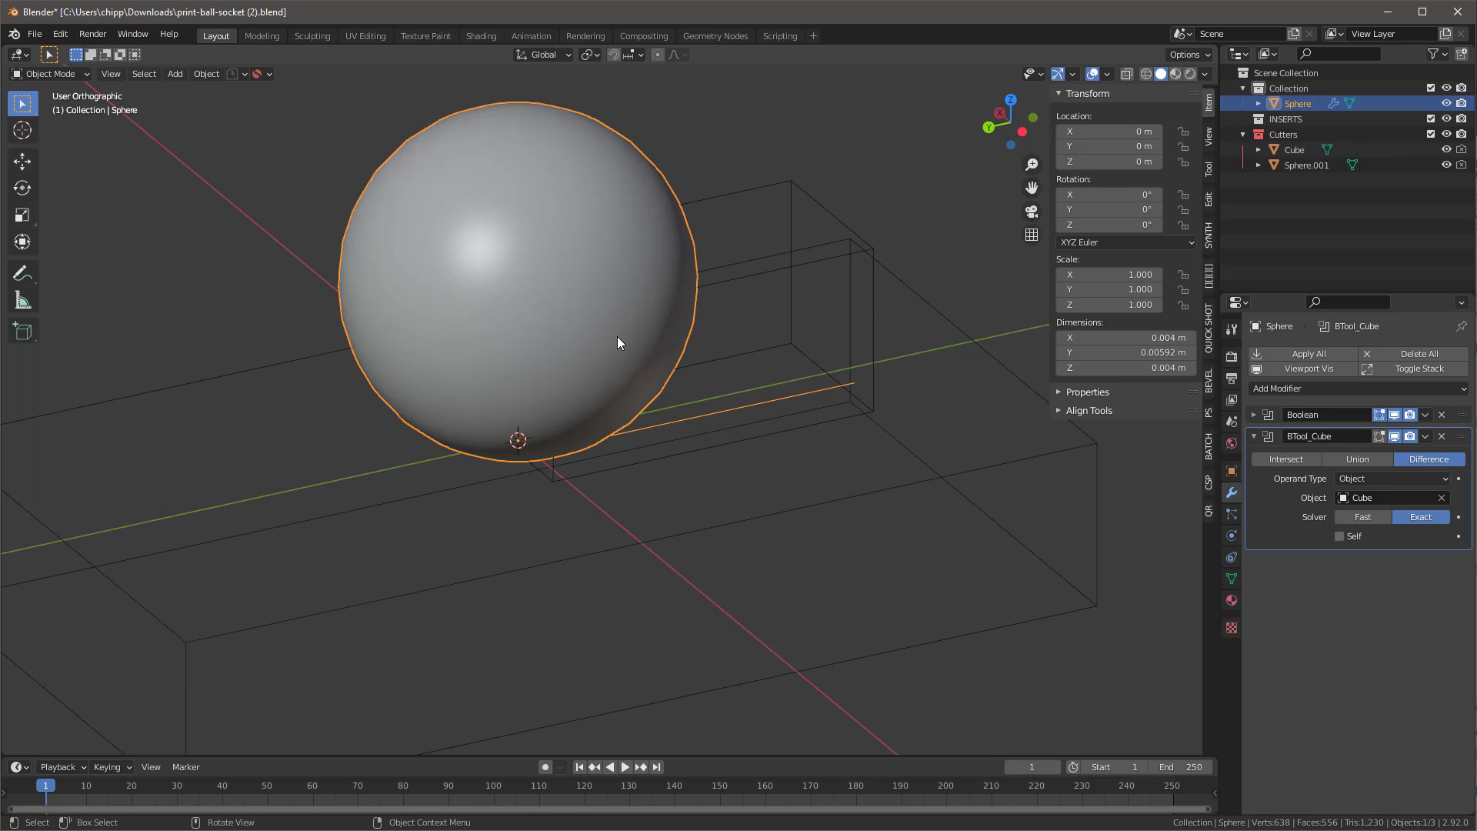
Step: Set the solver of the sphere's Boolean union with Sphere.001 to Exact and inspect the joined shape
click(1252, 415)
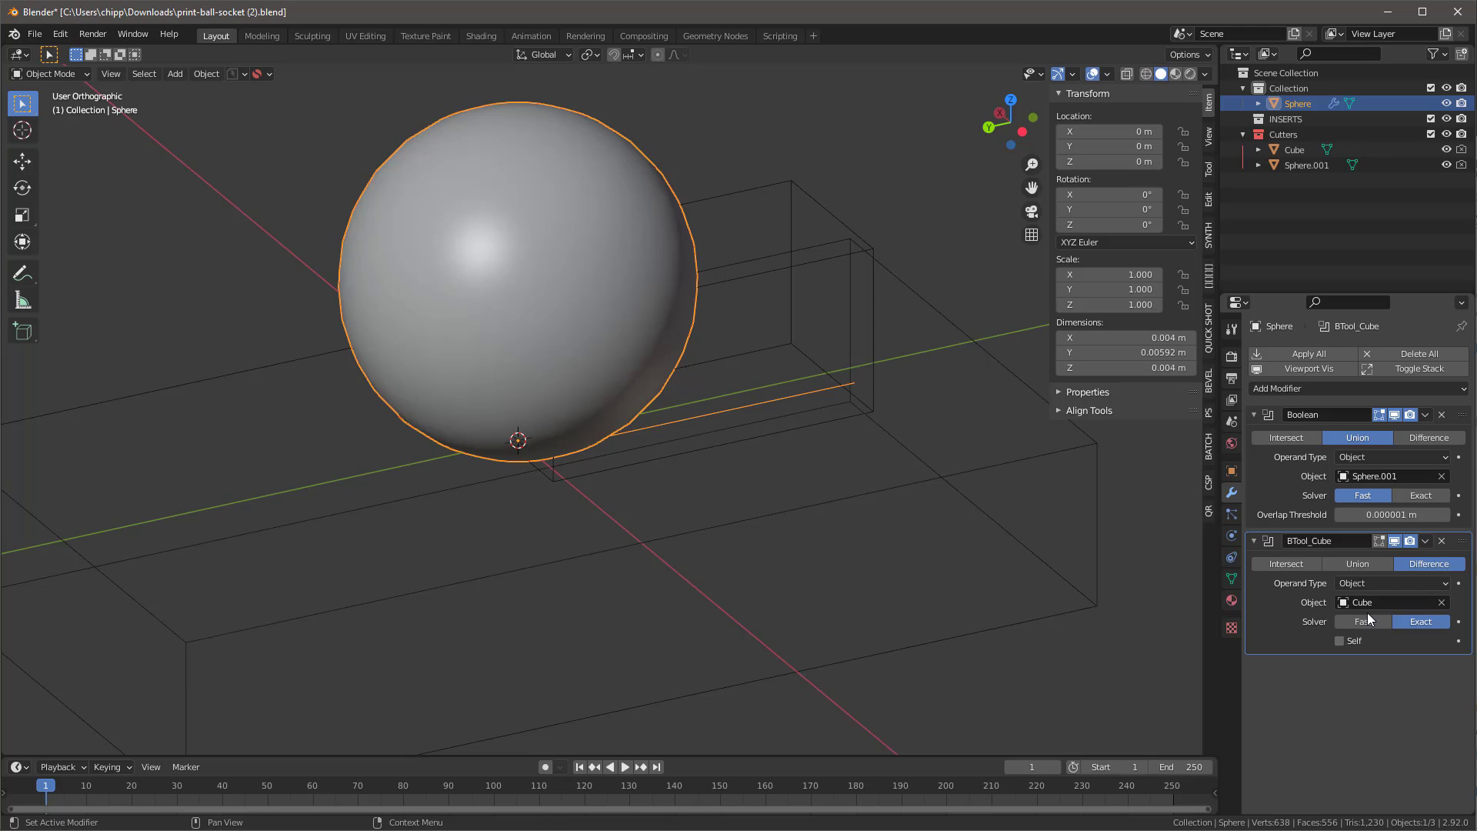
click(1415, 498)
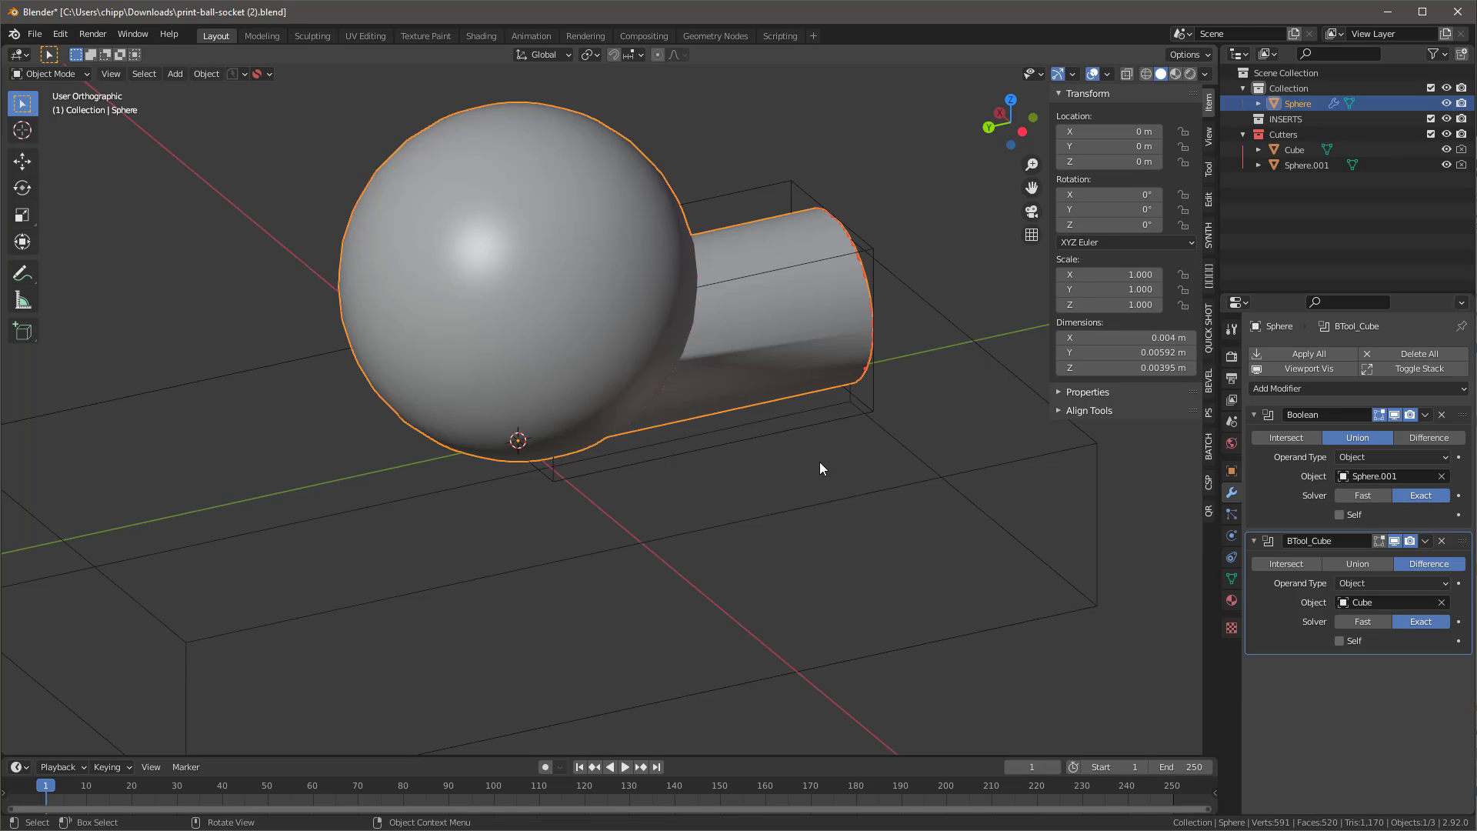
middle_drag(815, 460, 838, 415)
scroll(792, 368, up, 3)
scroll(790, 361, down, 3)
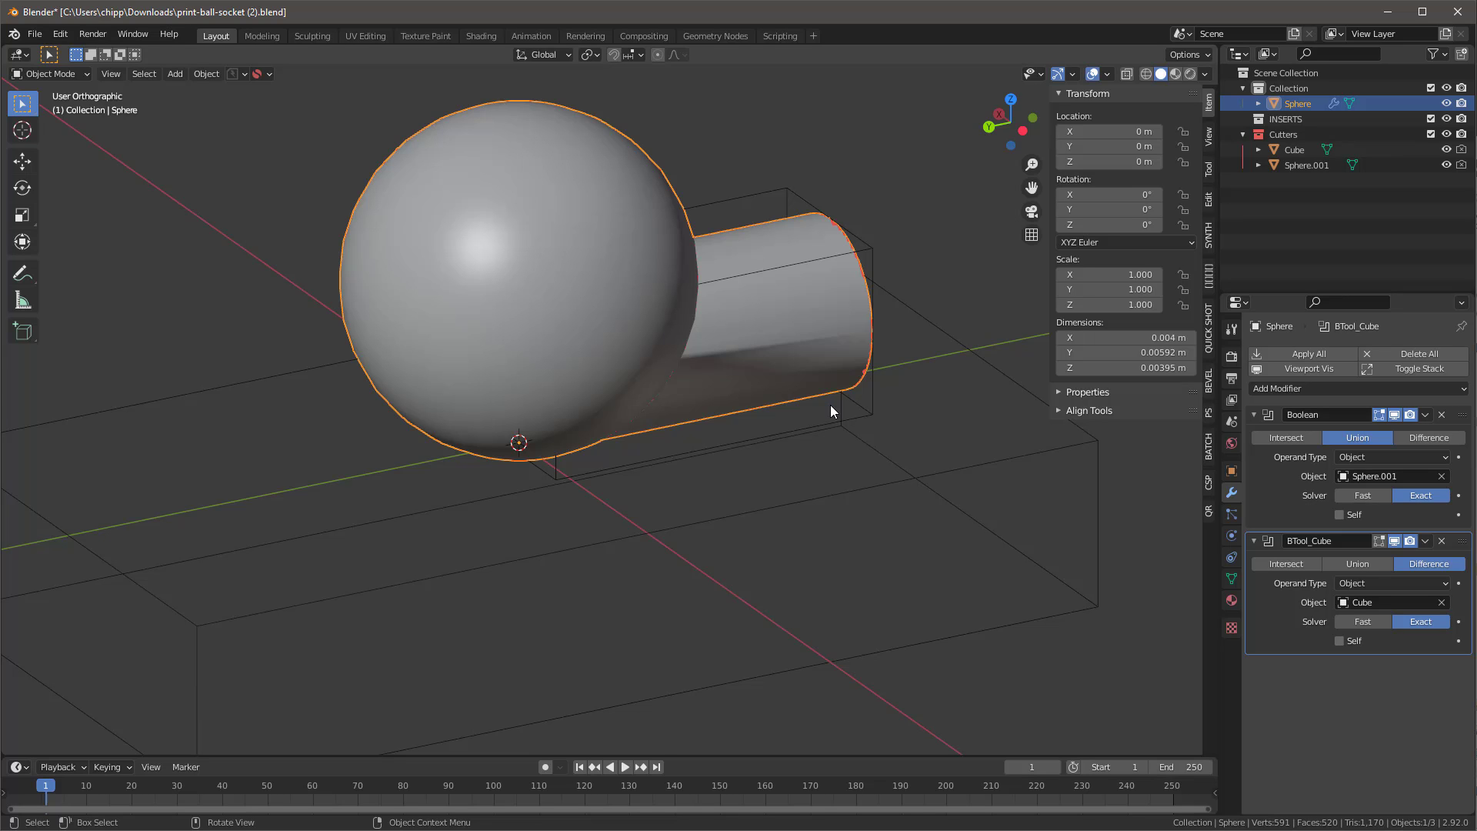
middle_drag(750, 394, 814, 316)
click(804, 413)
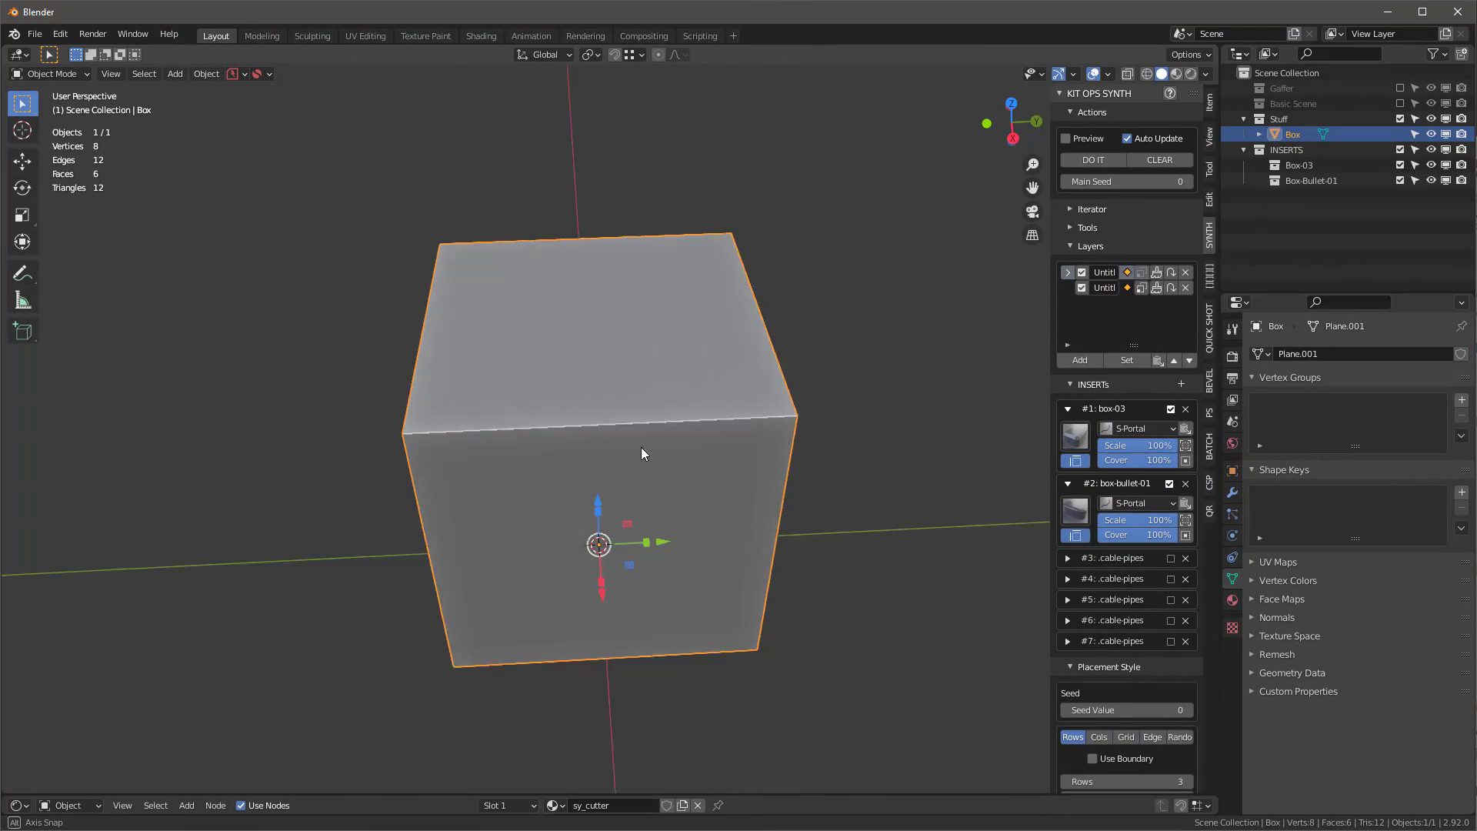
Step: Check in Edit Mode which face of the Box is selected, and return to Object Mode
middle_drag(641, 448, 691, 445)
key(Tab)
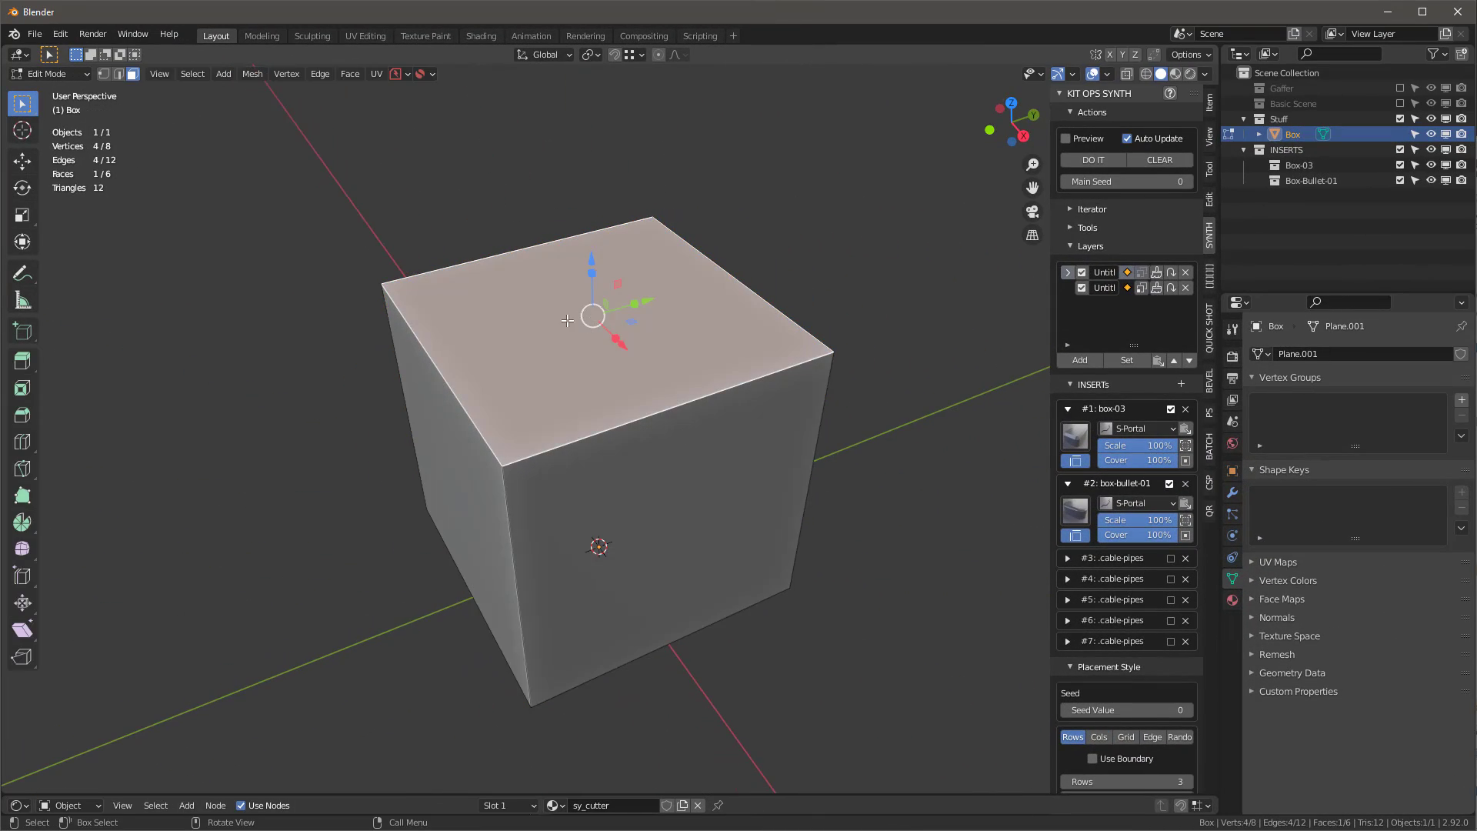
key(Tab)
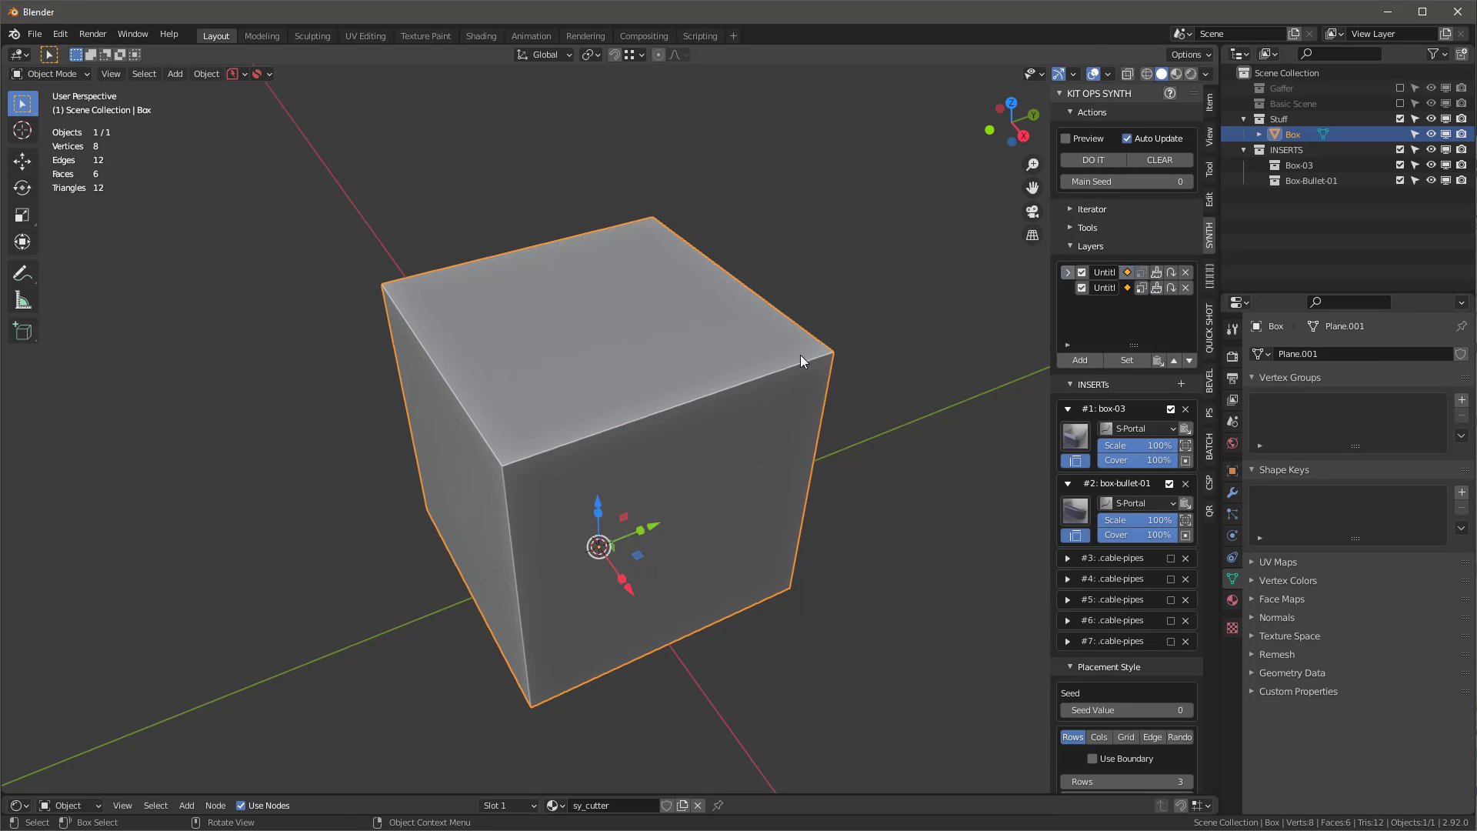
middle_drag(653, 359, 651, 320)
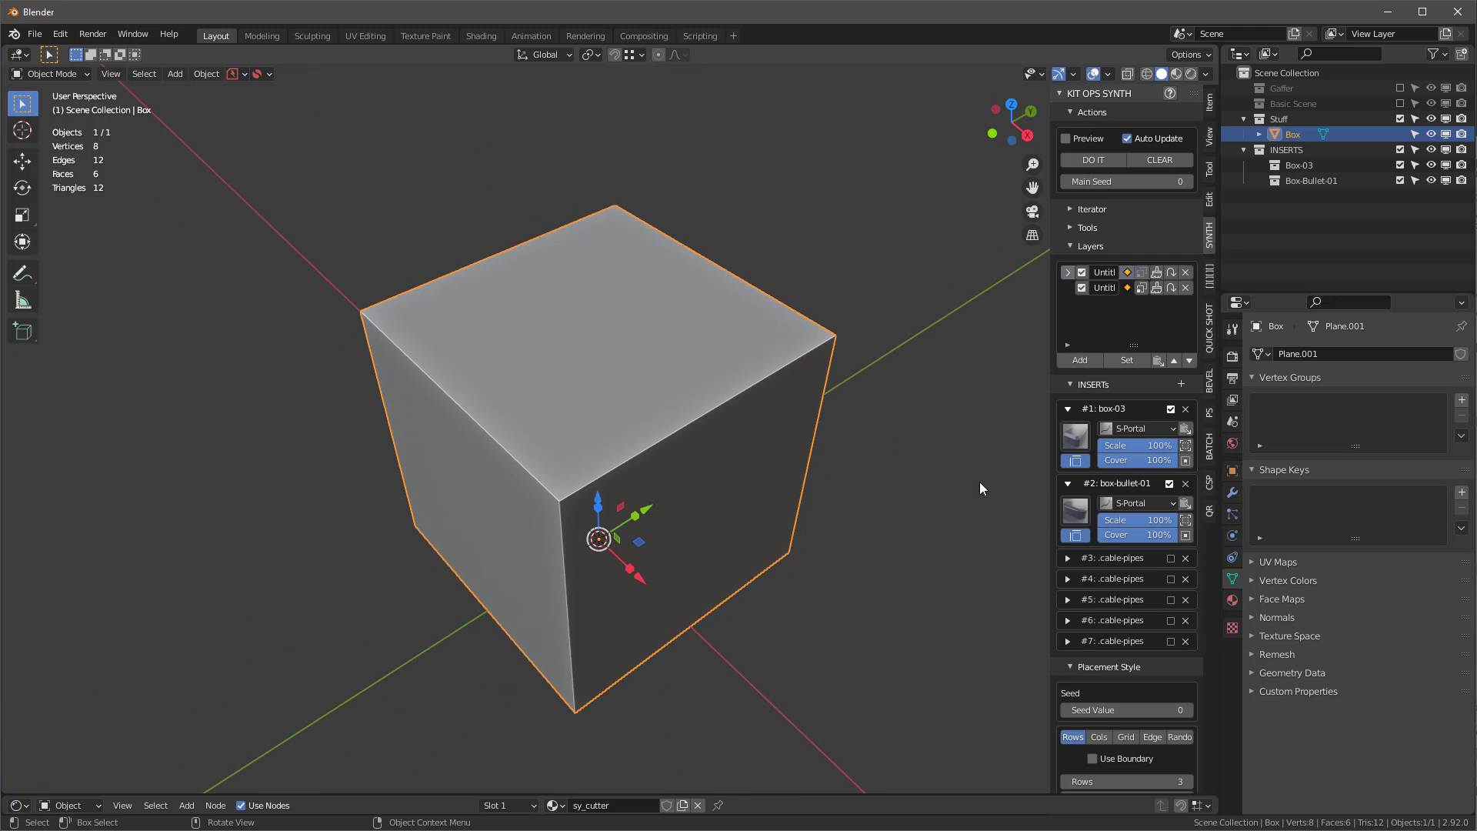
click(1066, 558)
click(1066, 558)
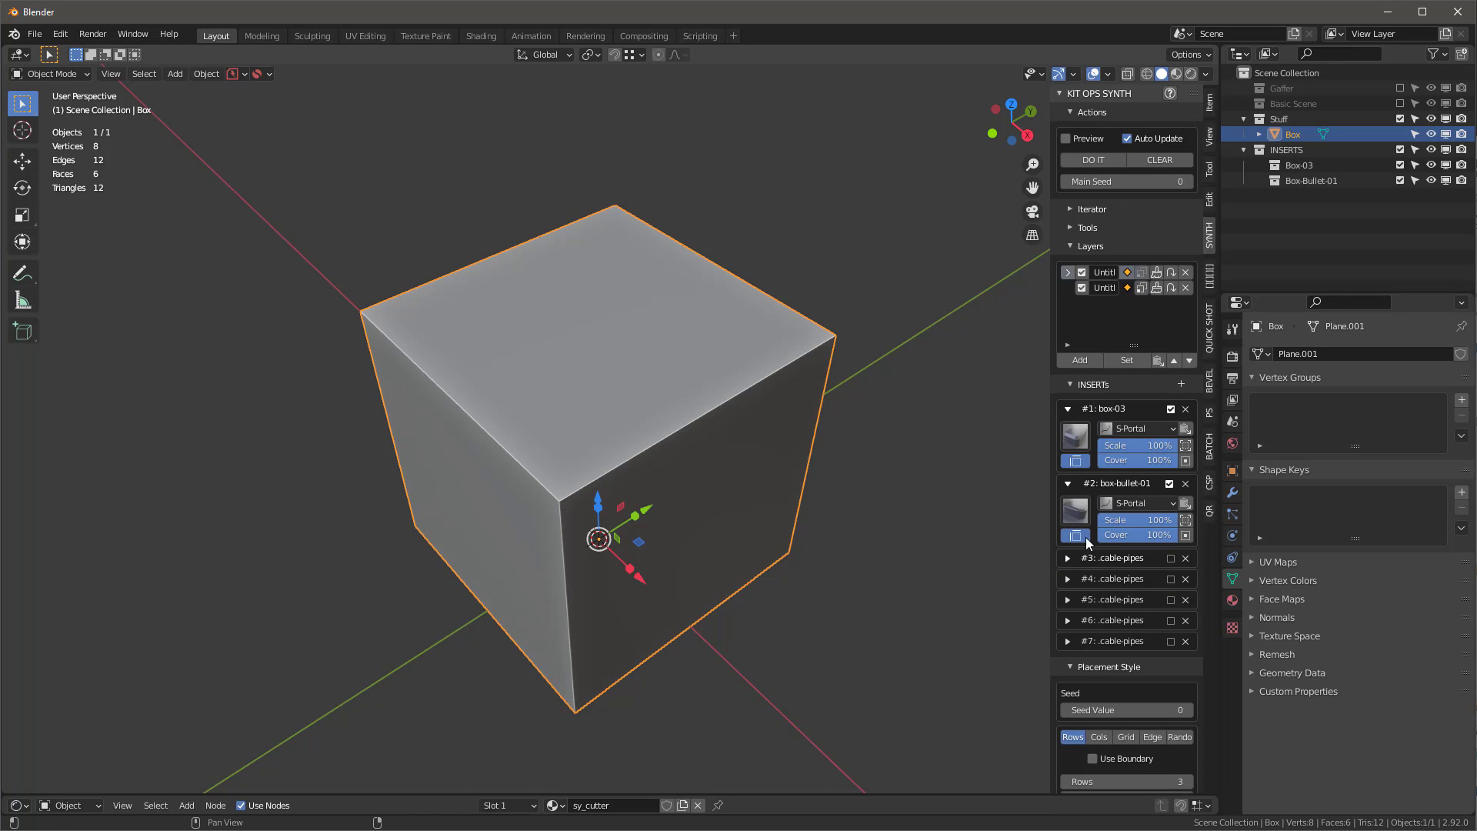
Step: Generate only the first SYNTH layer's inserts on the Box with the second layer disabled, and clear them
middle_drag(884, 407, 990, 209)
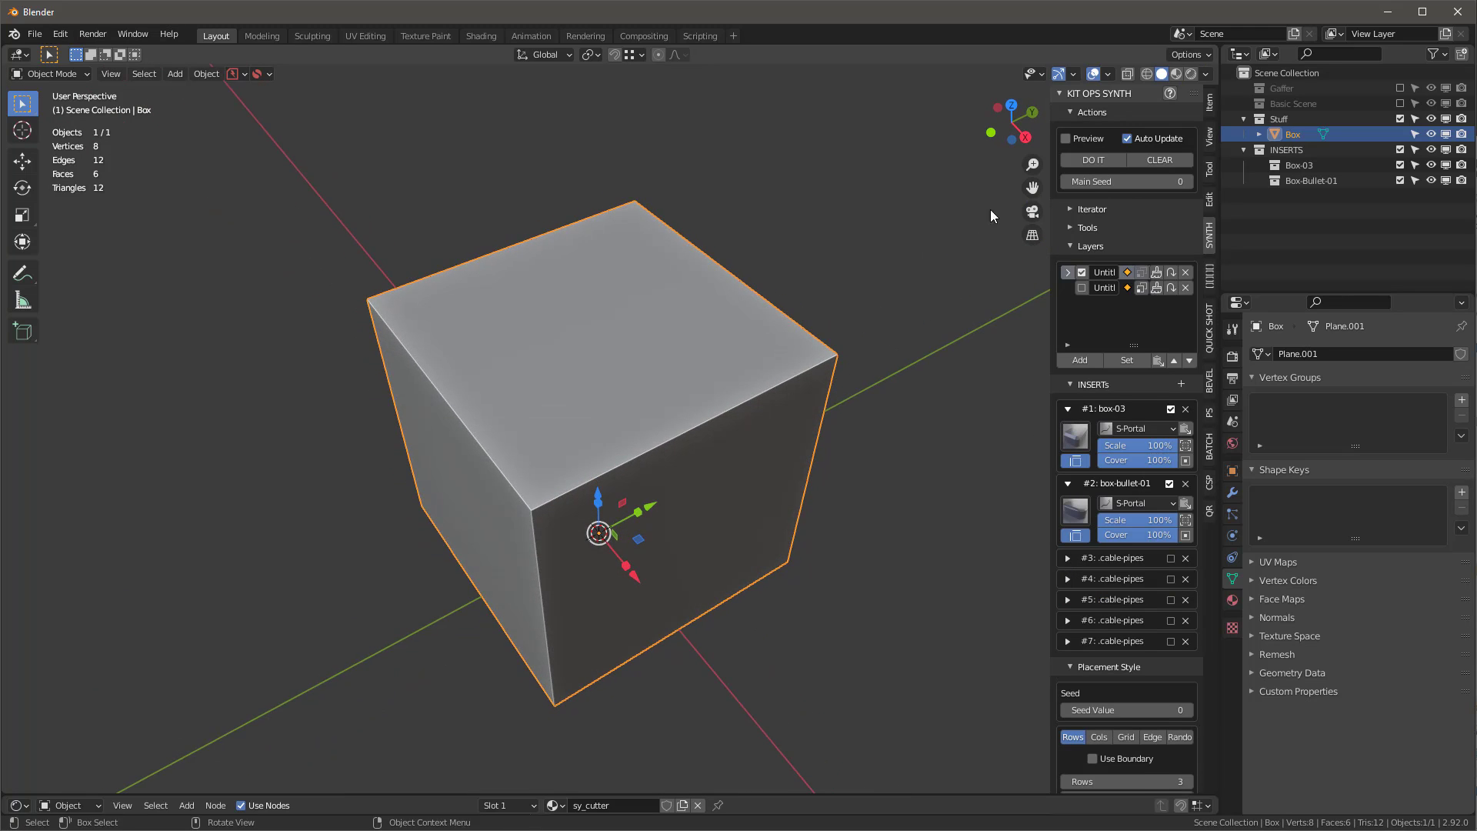
click(1092, 159)
middle_drag(721, 362, 808, 247)
click(1160, 159)
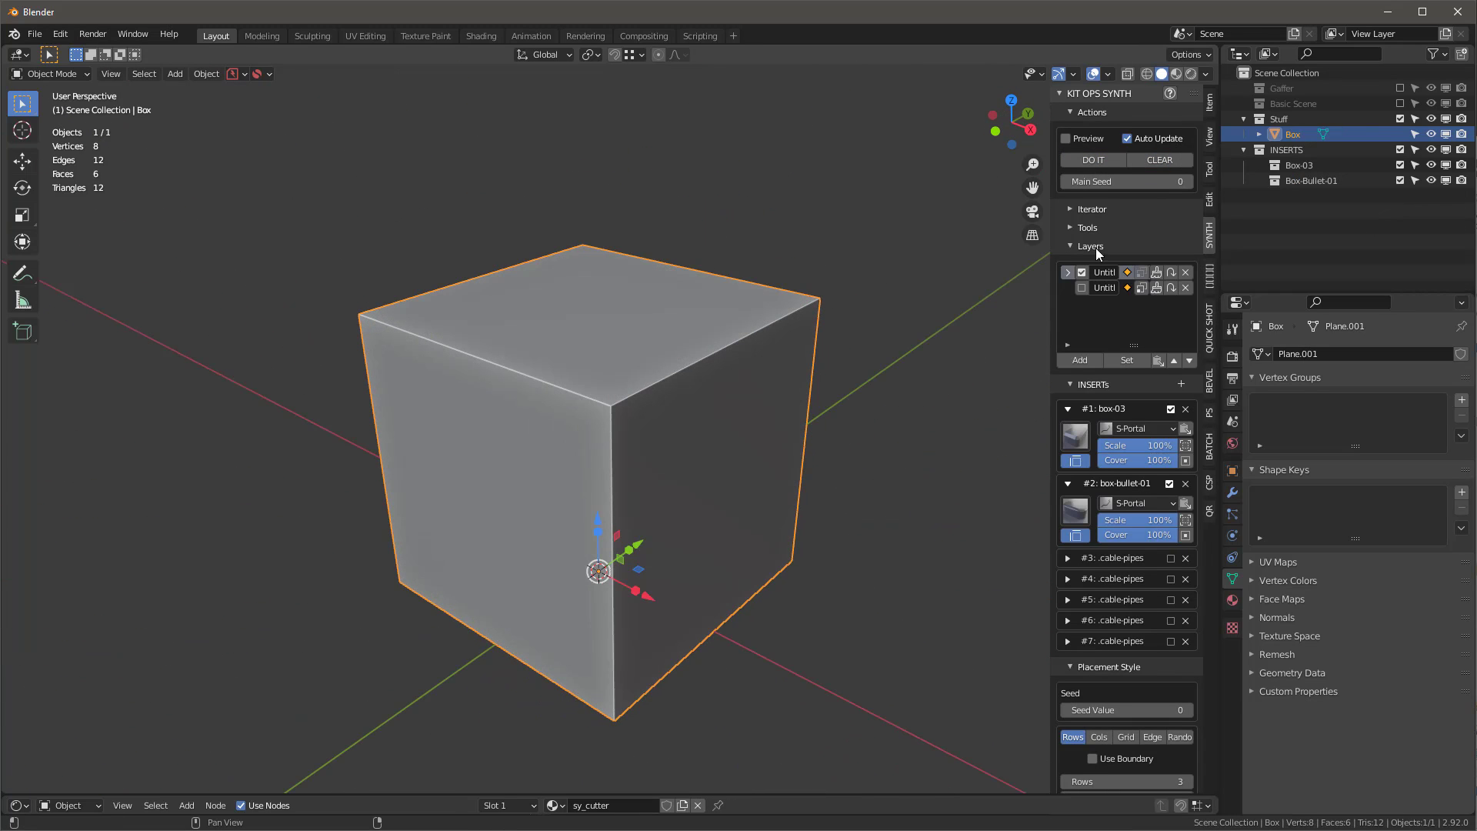
Step: Generate only the second SYNTH layer's inserts on the Box with the first layer disabled
click(1082, 287)
click(1093, 160)
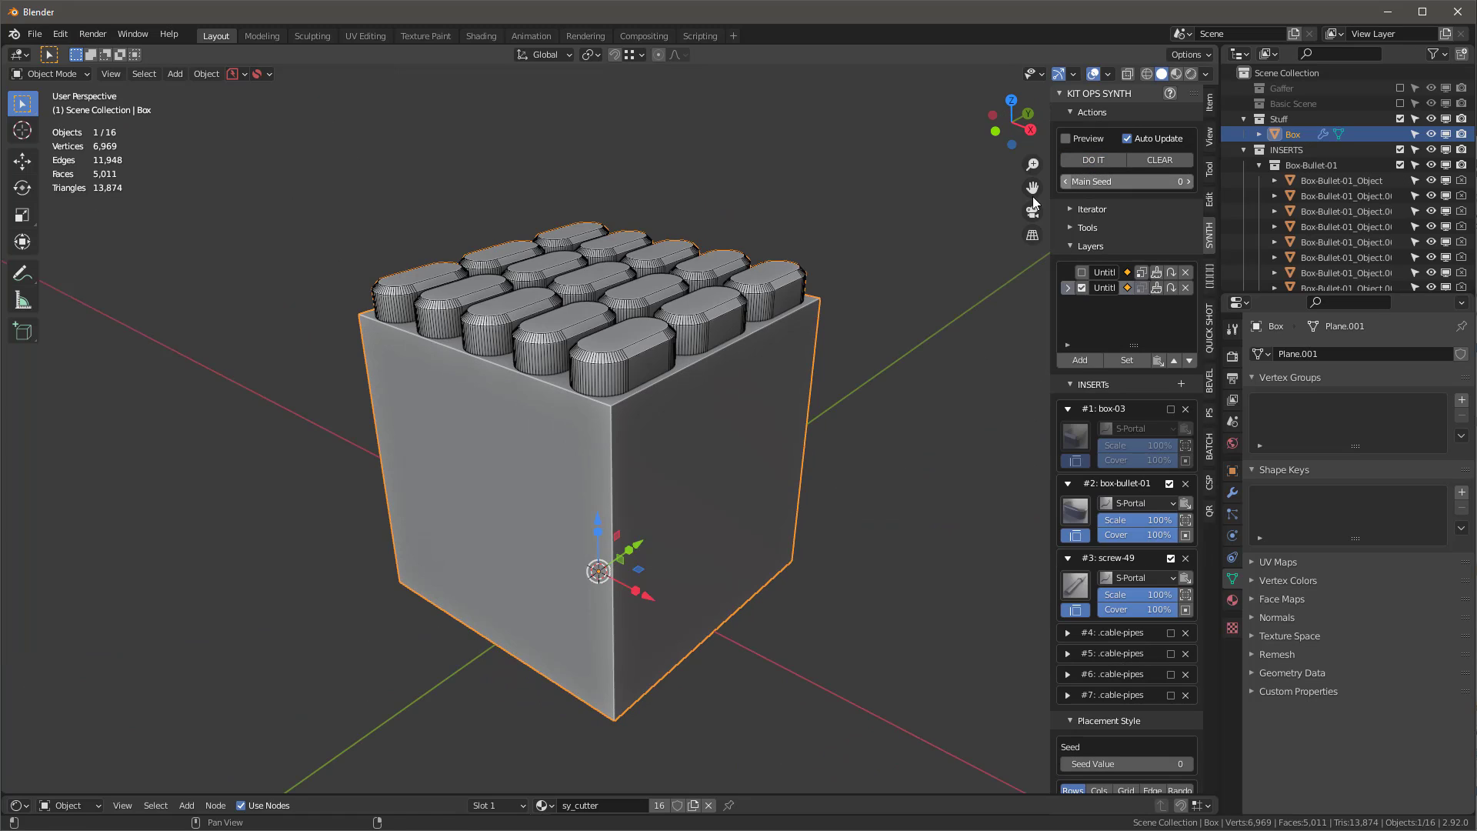
middle_drag(1032, 196, 654, 315)
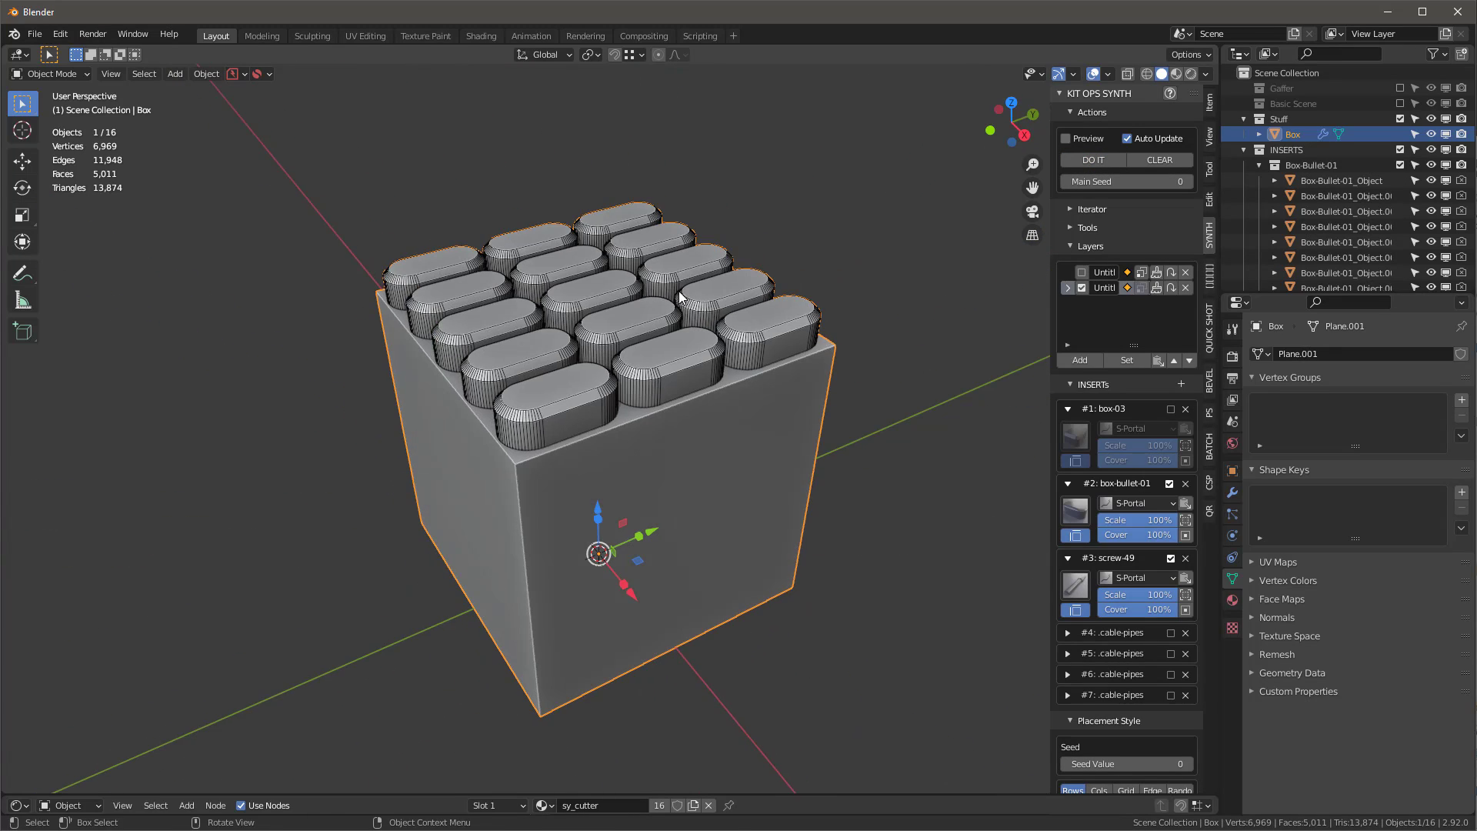
Step: Enable both SYNTH layers, clear the existing inserts, and generate both layers together on the Box
click(1081, 273)
click(1155, 157)
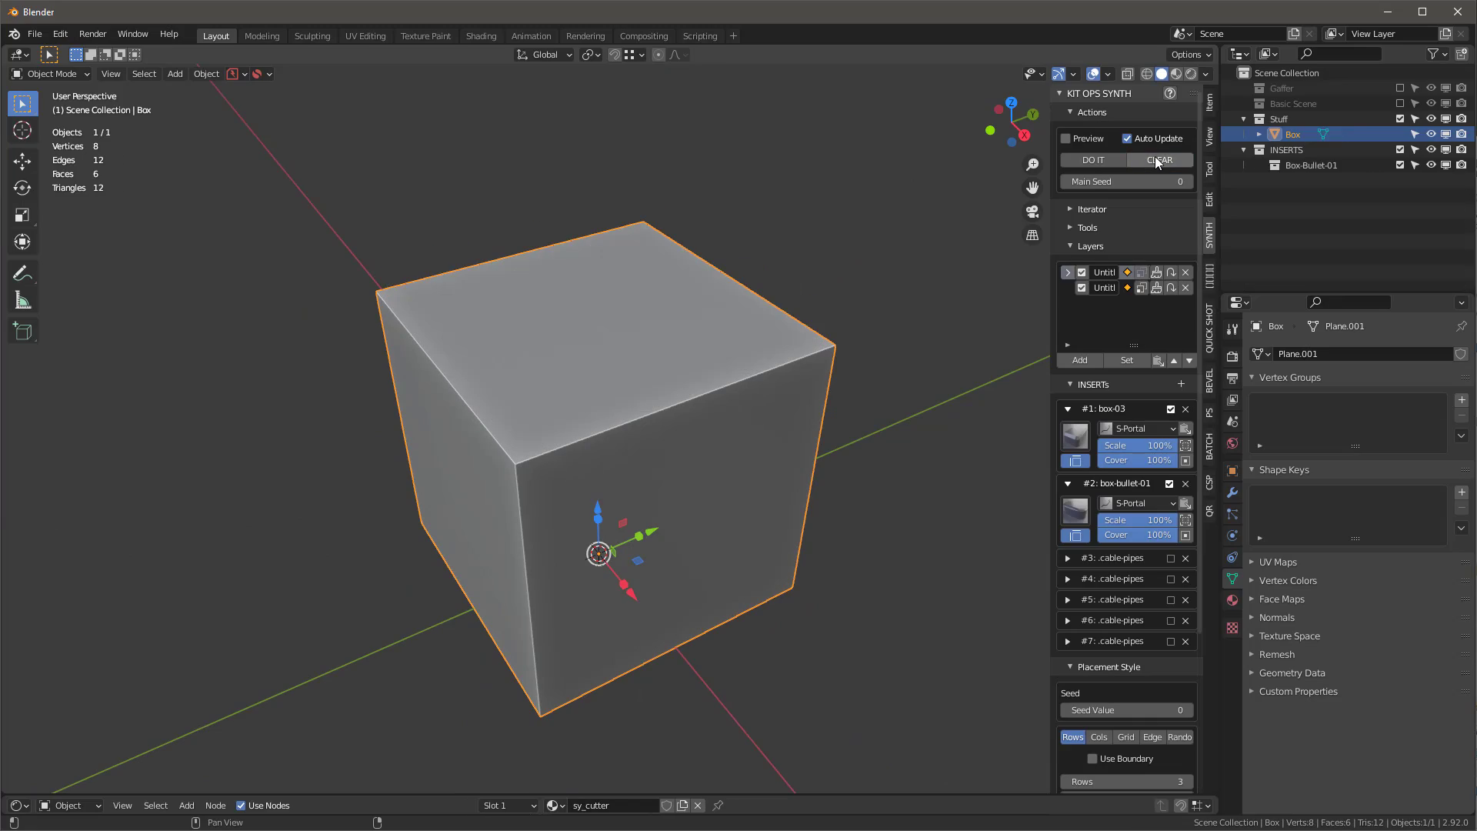
click(1111, 157)
middle_drag(766, 307, 707, 337)
scroll(707, 337, down, 4)
scroll(723, 334, up, 4)
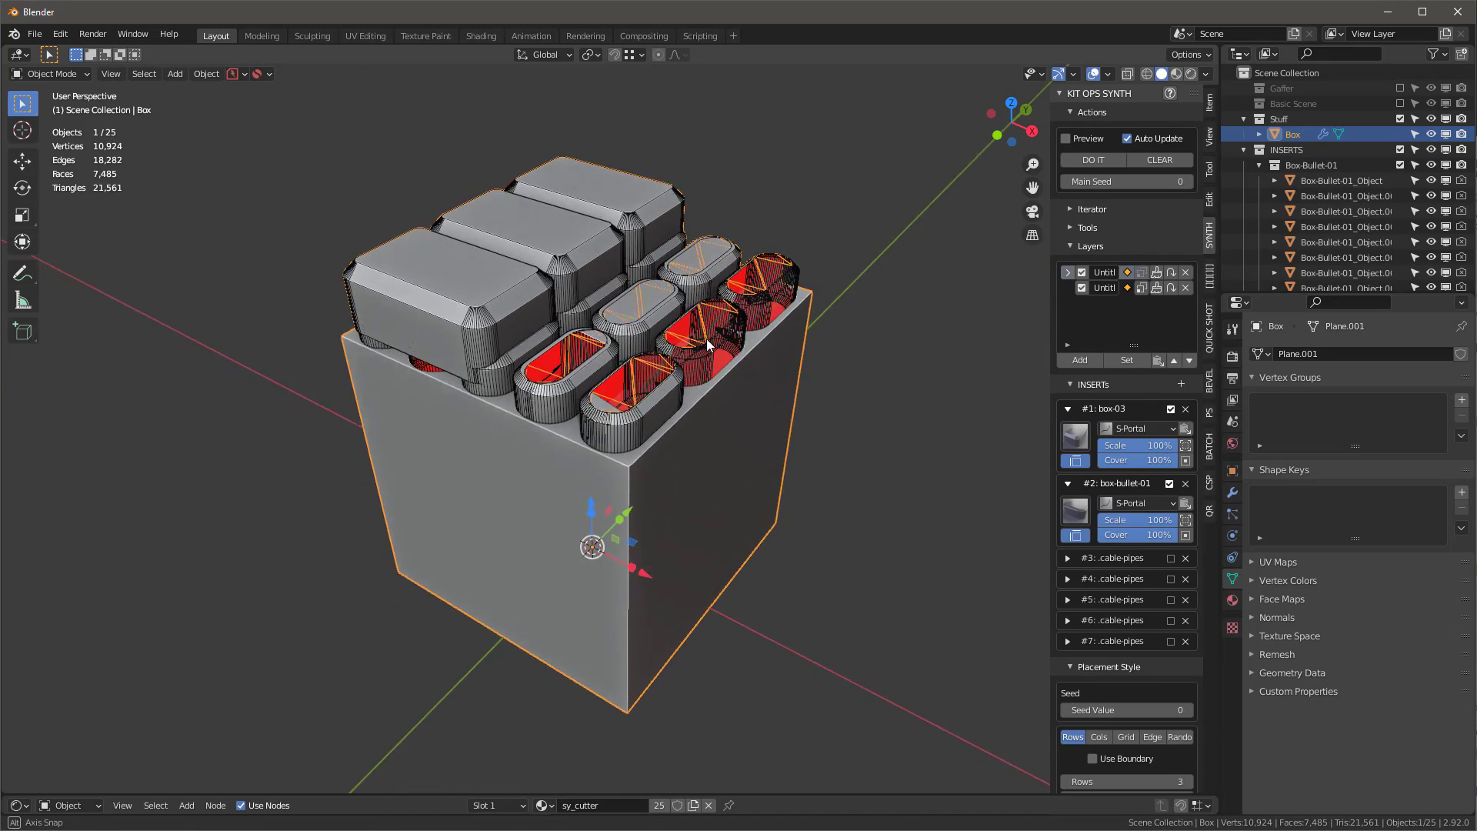
scroll(723, 333, down, 5)
scroll(833, 395, up, 8)
shift+middle_drag(797, 346, 732, 335)
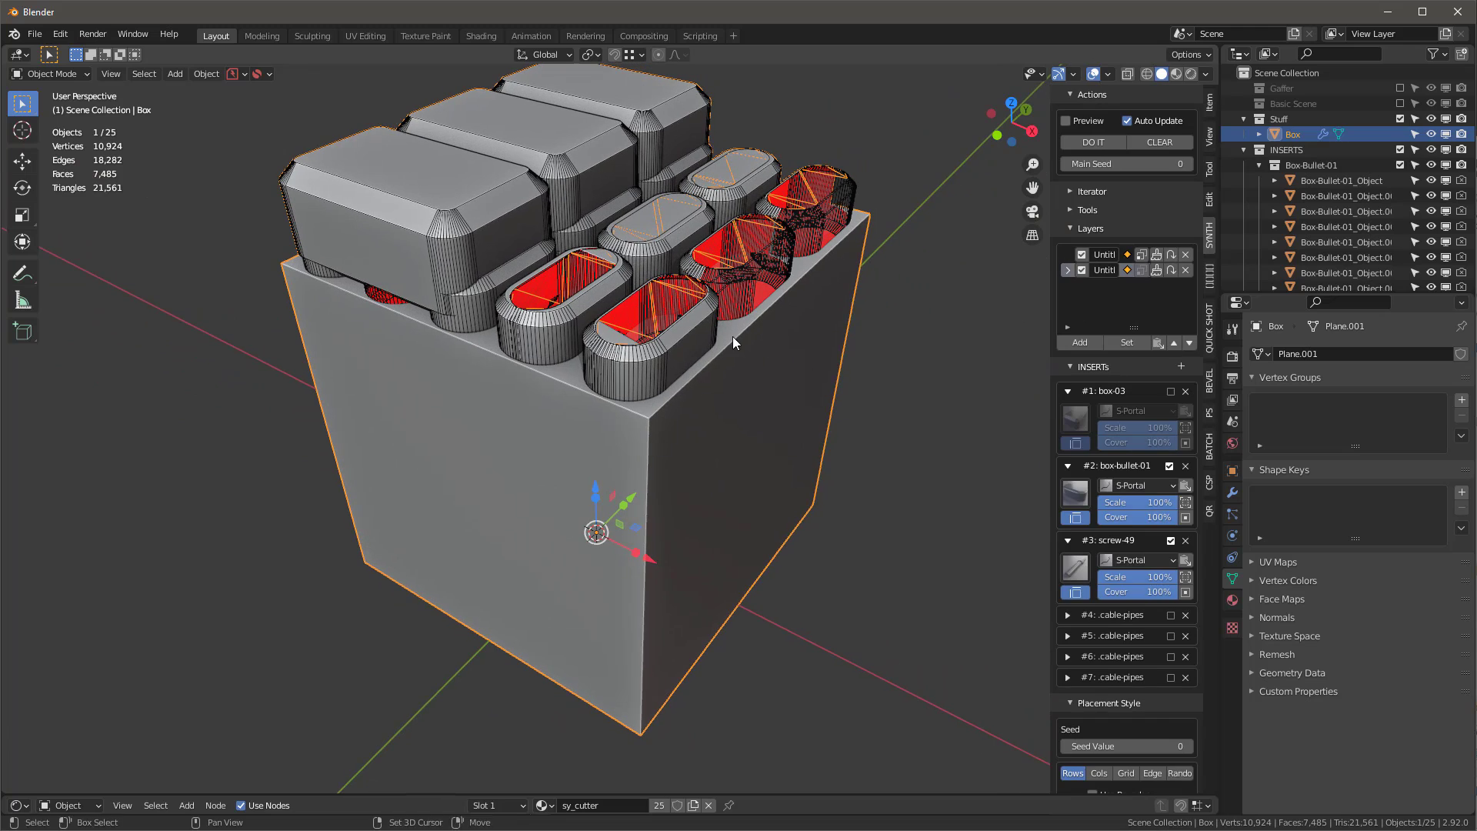
Step: Set the second SYNTH layer's Optimize option to Exact and inspect the regenerated inserts
scroll(1155, 440, down, 7)
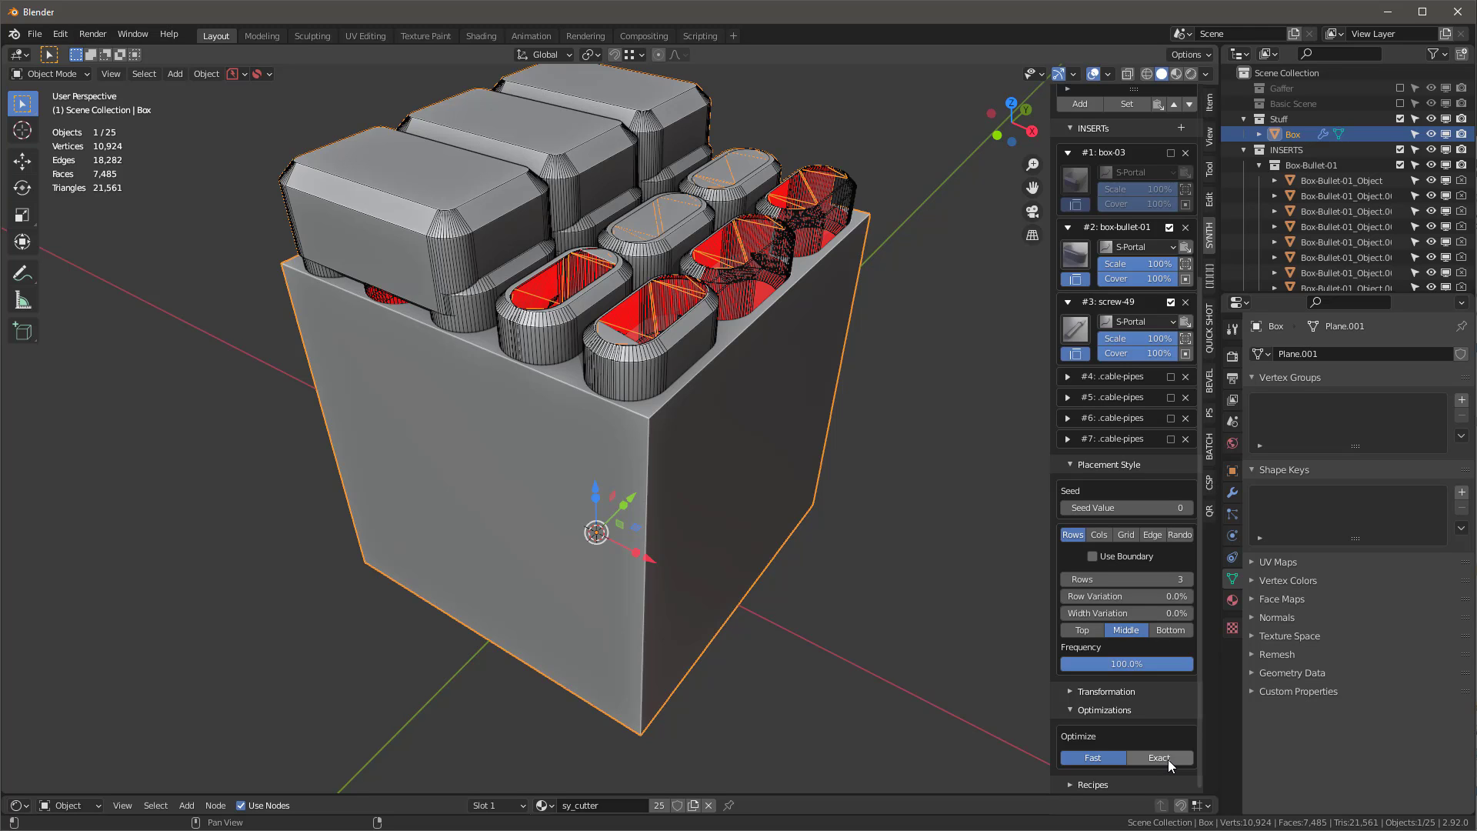
click(1160, 758)
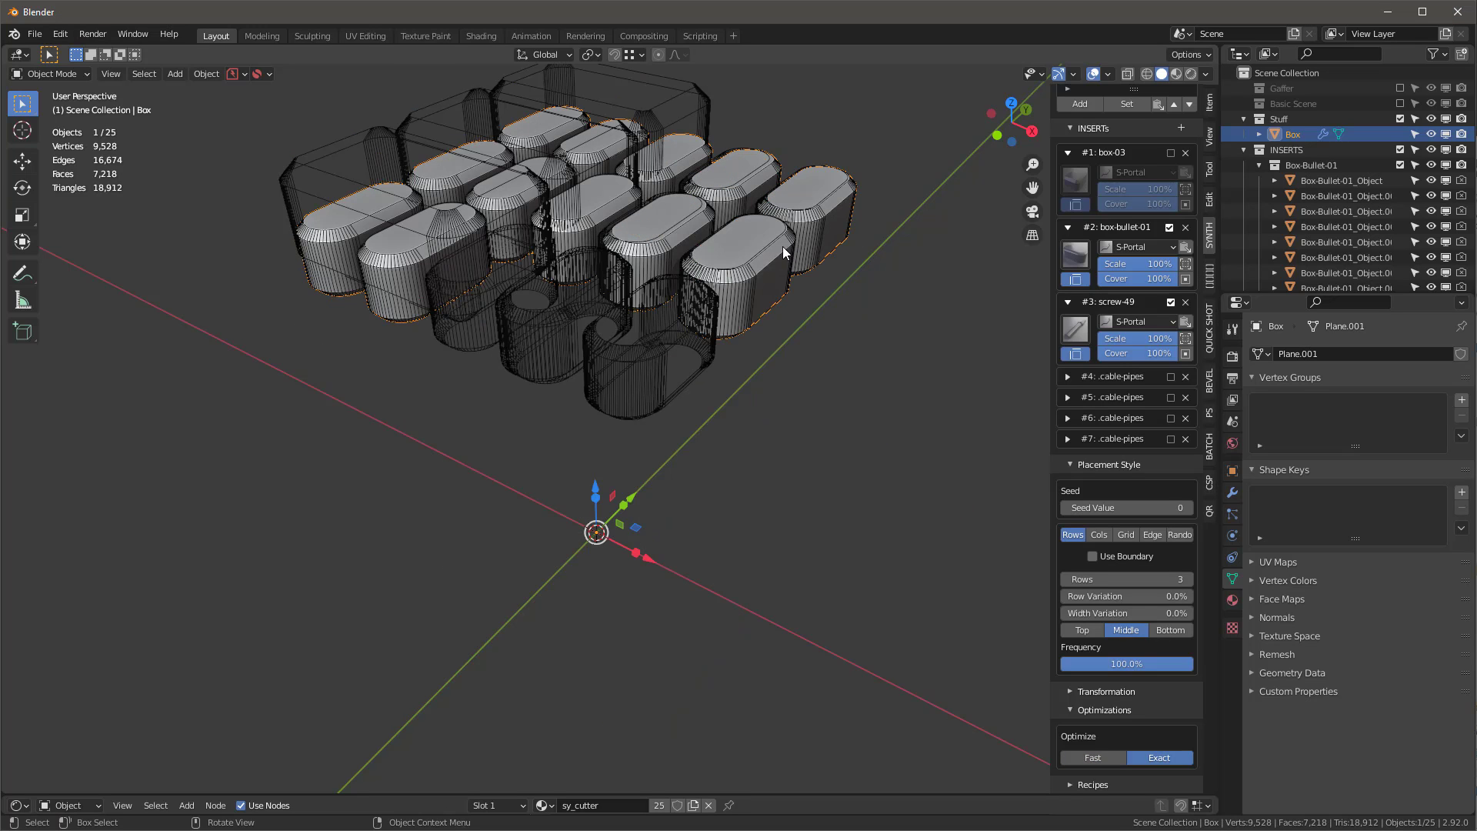
middle_drag(777, 231, 800, 276)
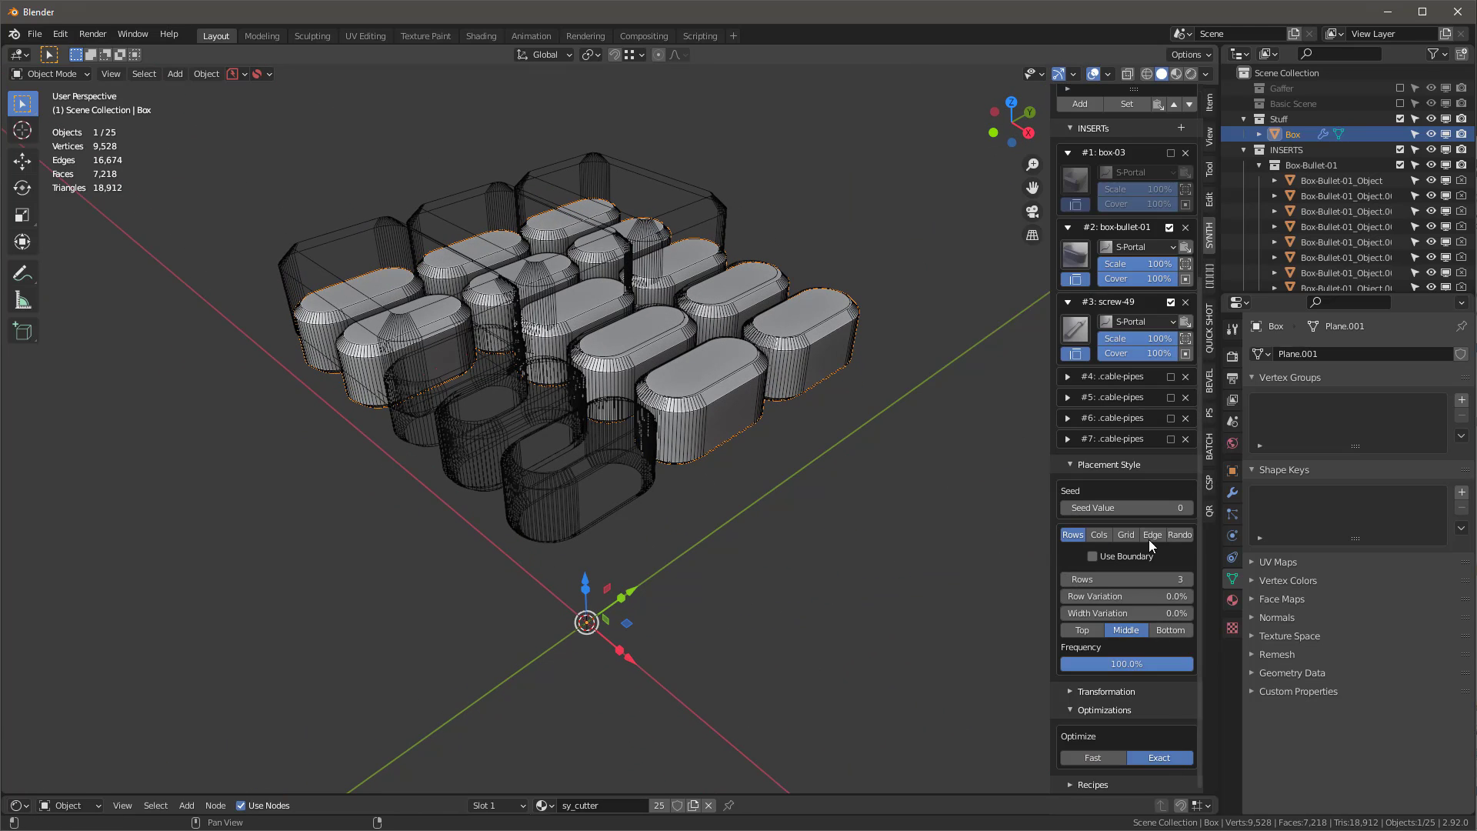
scroll(1152, 544, up, 8)
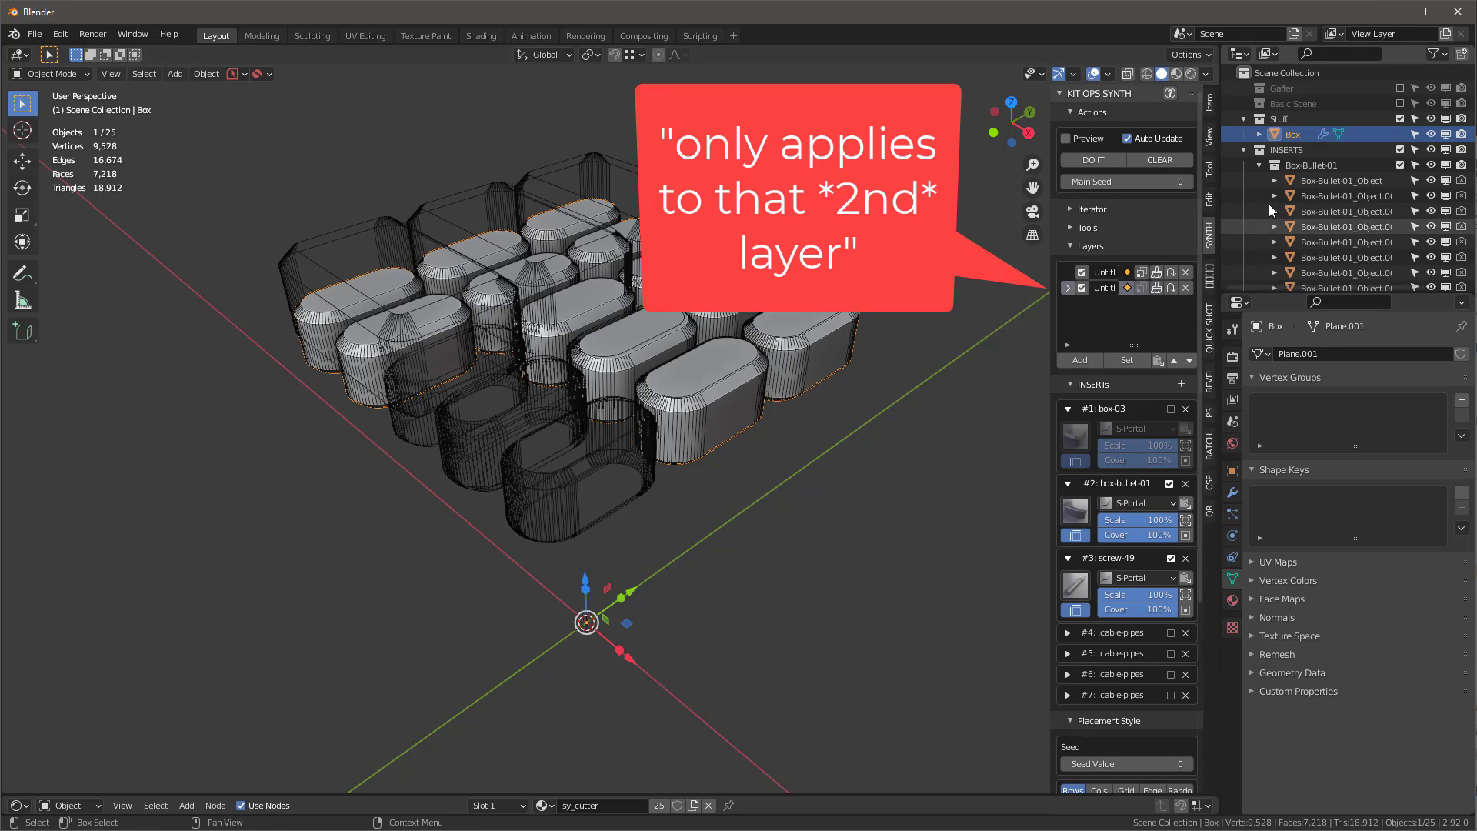
Step: Inspect the Box's modifier stack, expanding the first Union Boolean modifier to check its solver, and review the second SYNTH layer's settings
click(1232, 492)
scroll(1334, 486, down, 3)
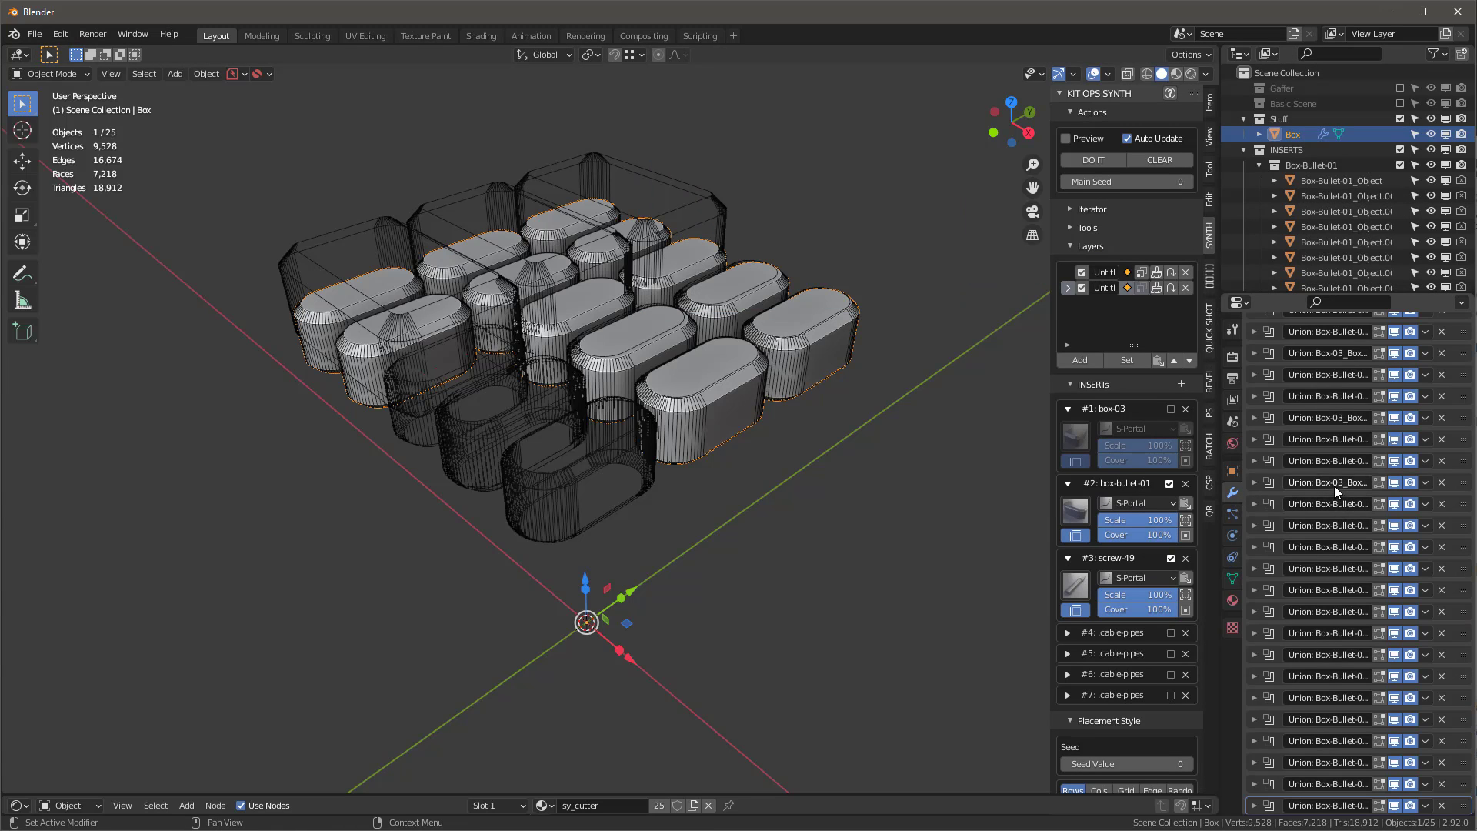
scroll(1331, 477, up, 4)
click(1255, 416)
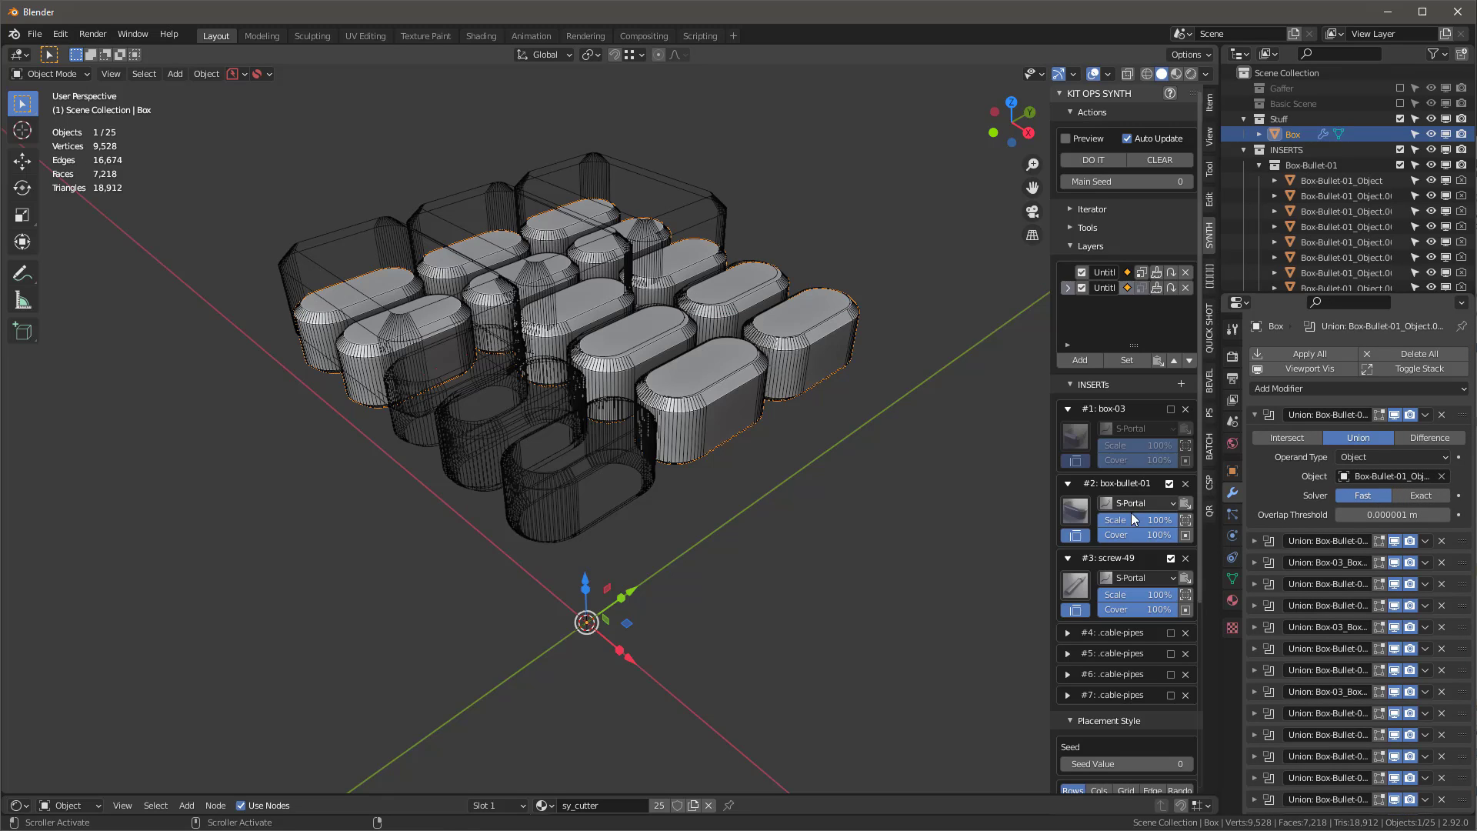
scroll(1117, 505, down, 8)
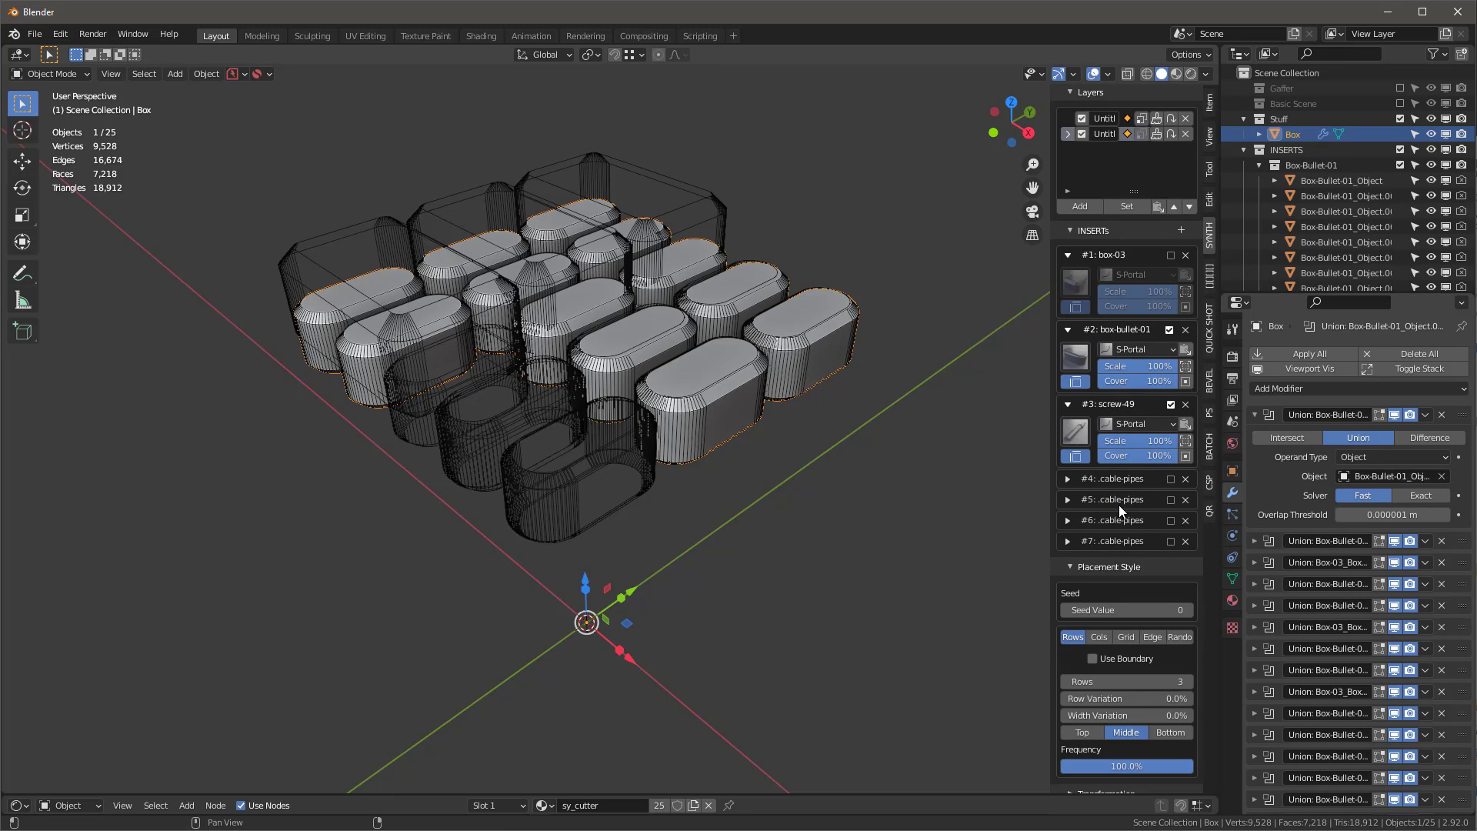
scroll(1130, 638, up, 8)
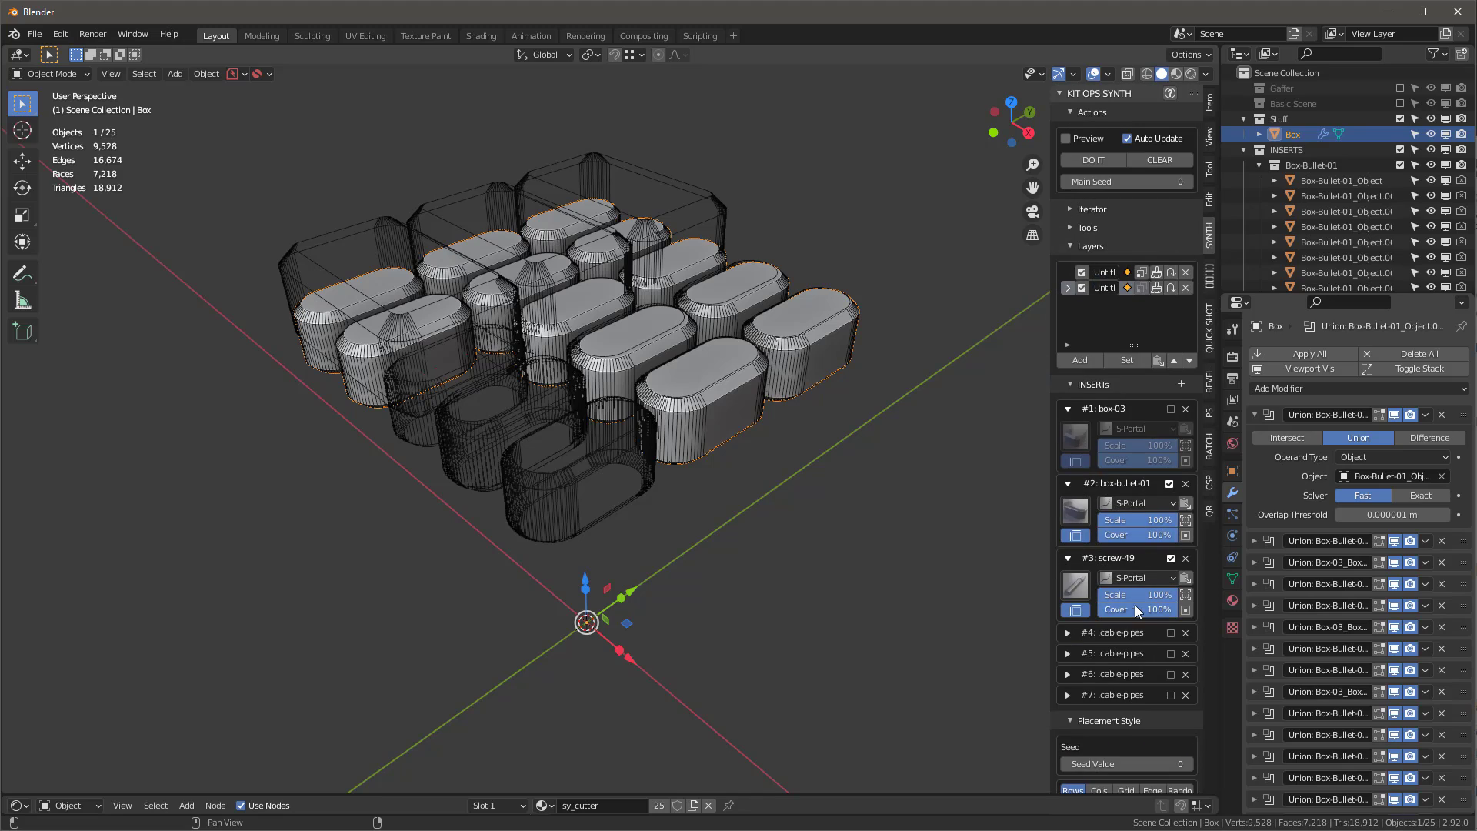
Step: Set the first SYNTH layer's Optimize option to Exact and inspect the regenerated inserts on the Box
click(1092, 285)
scroll(1146, 585, down, 6)
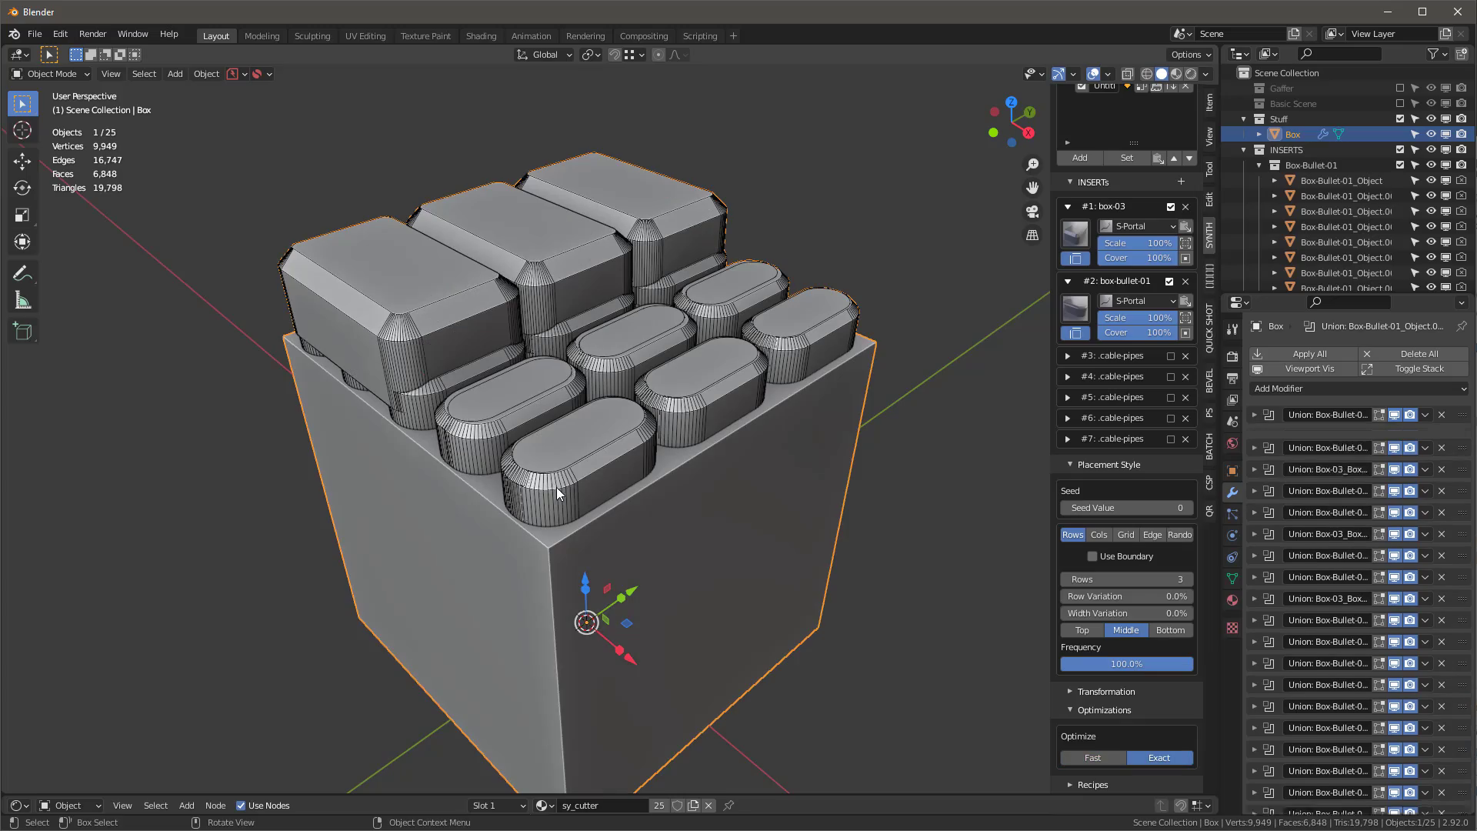
middle_drag(624, 362, 670, 311)
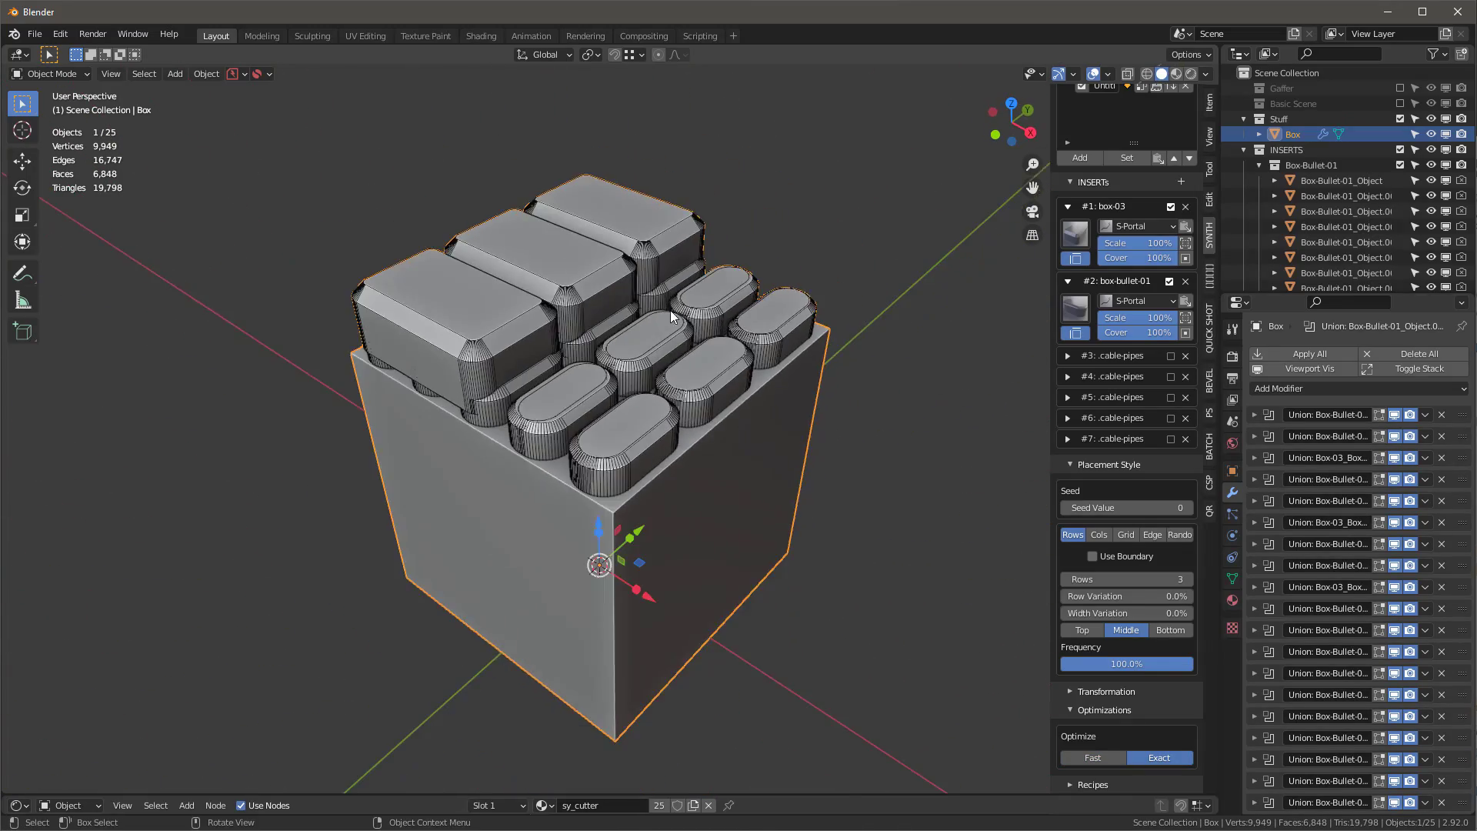
middle_drag(672, 546, 695, 455)
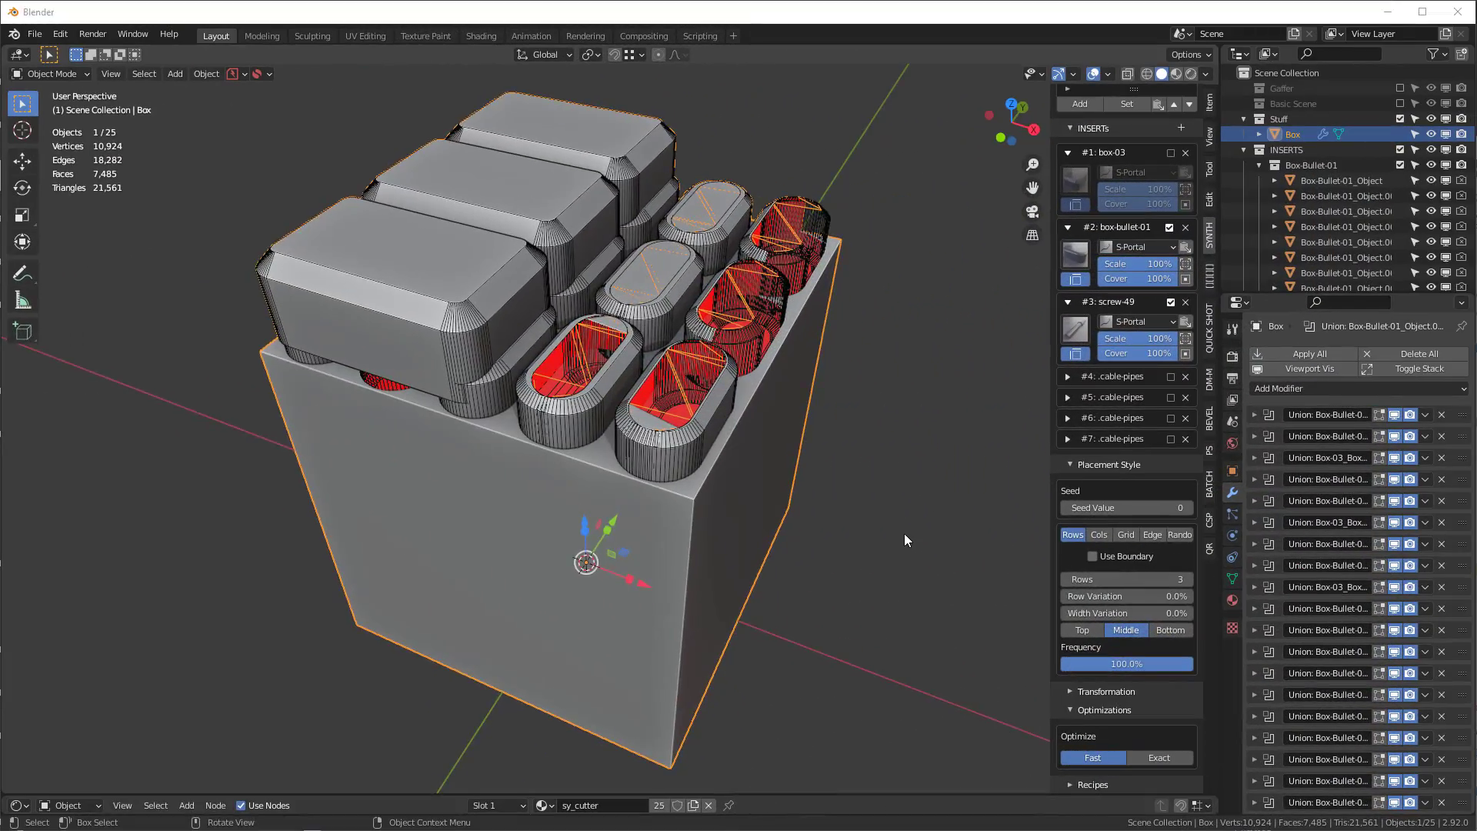
Step: Switch the Box's Booleans to EXACT using the METASHAPE Boolean Quality option
middle_drag(903, 533, 796, 418)
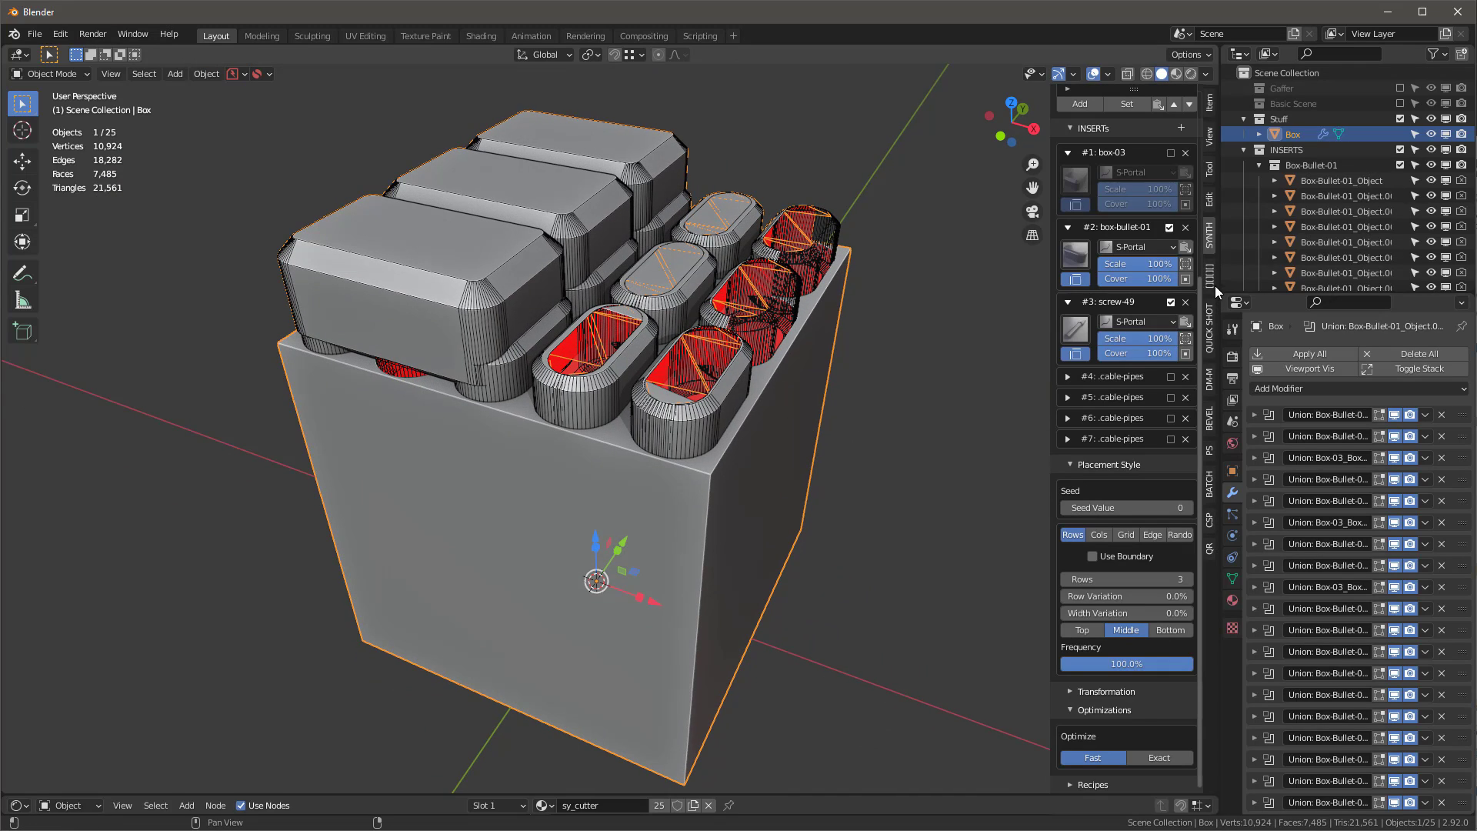
click(1209, 377)
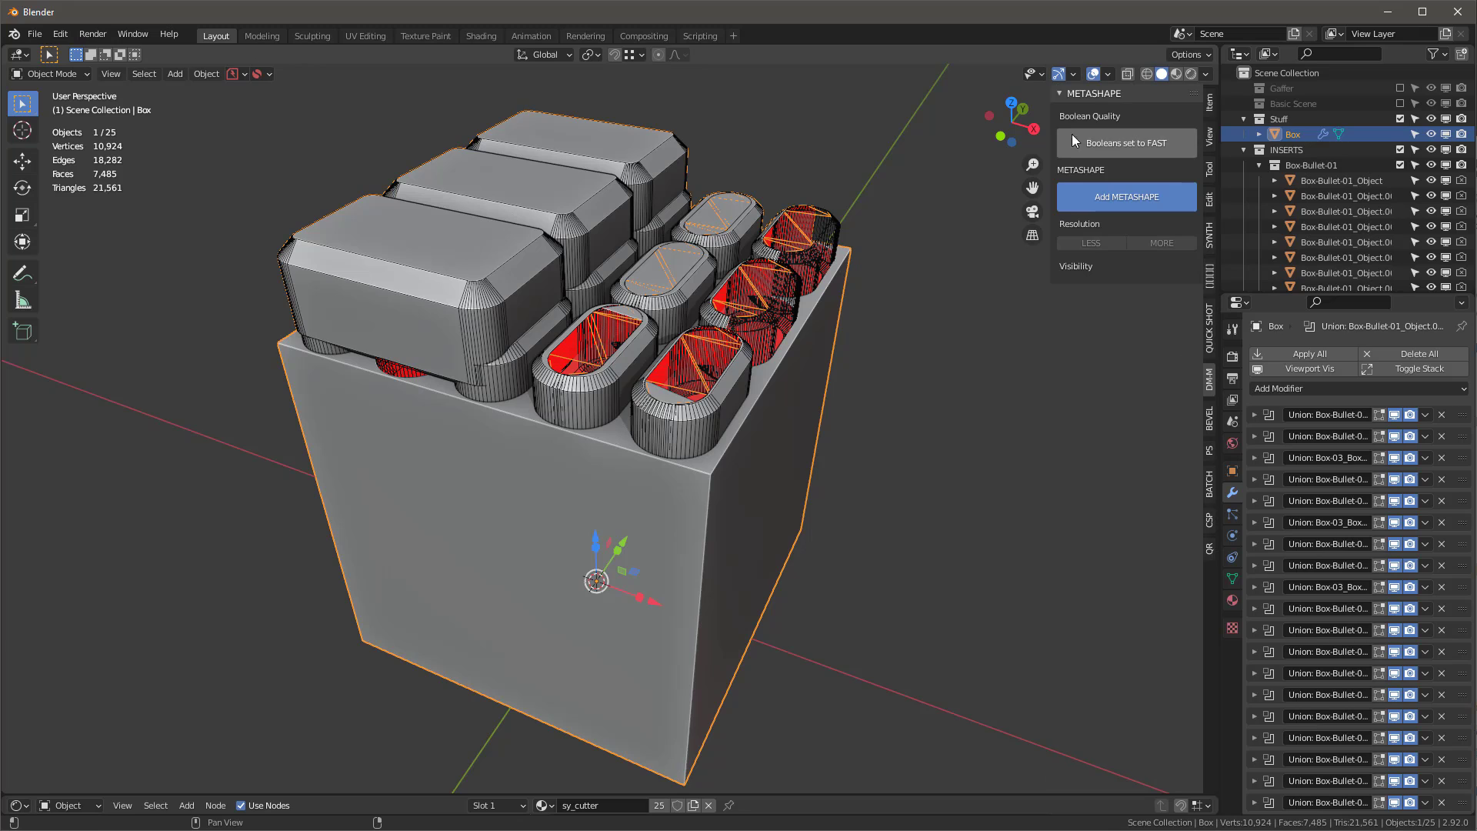
middle_drag(869, 483, 829, 486)
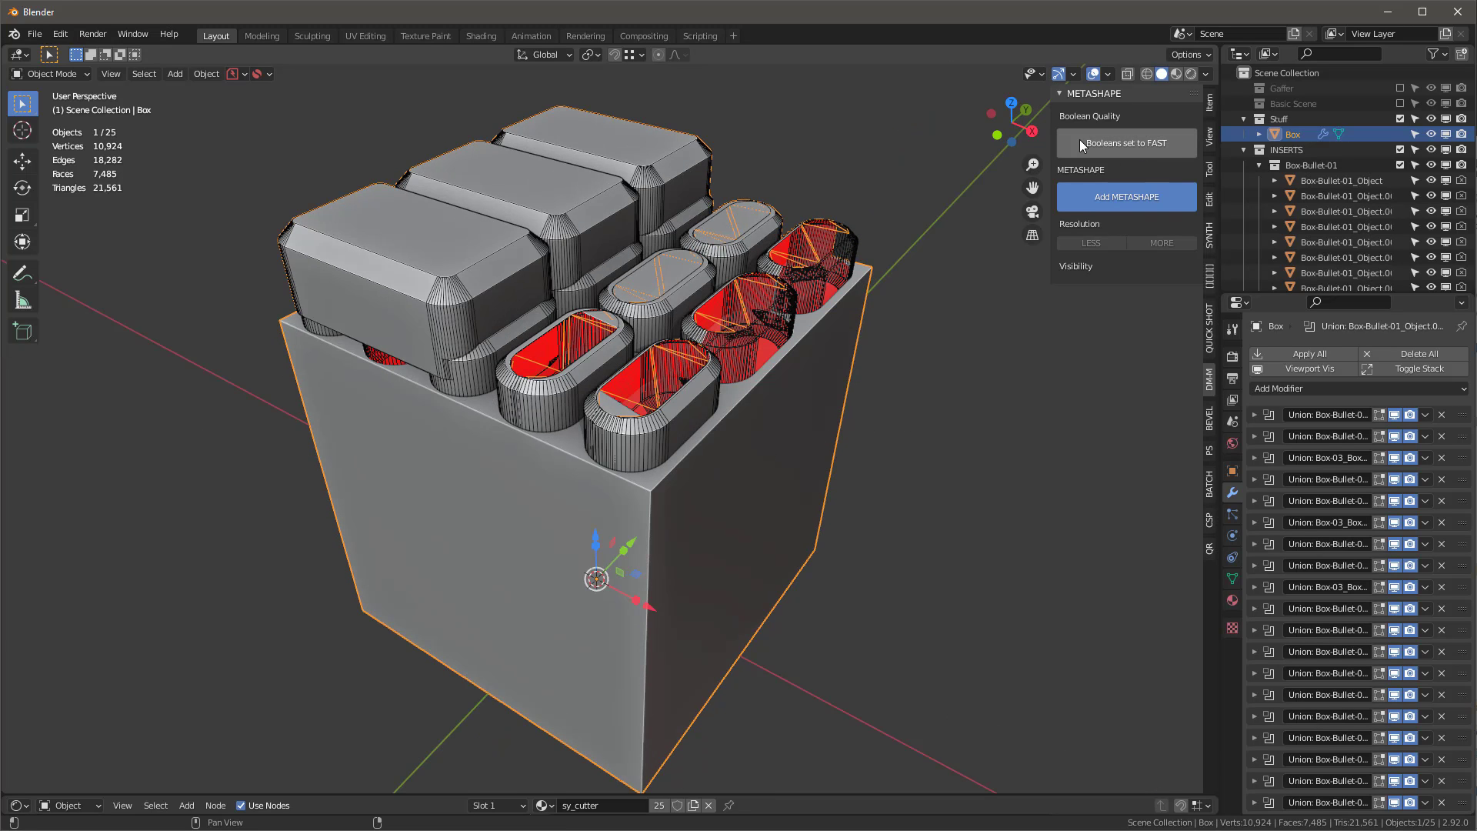
click(1134, 144)
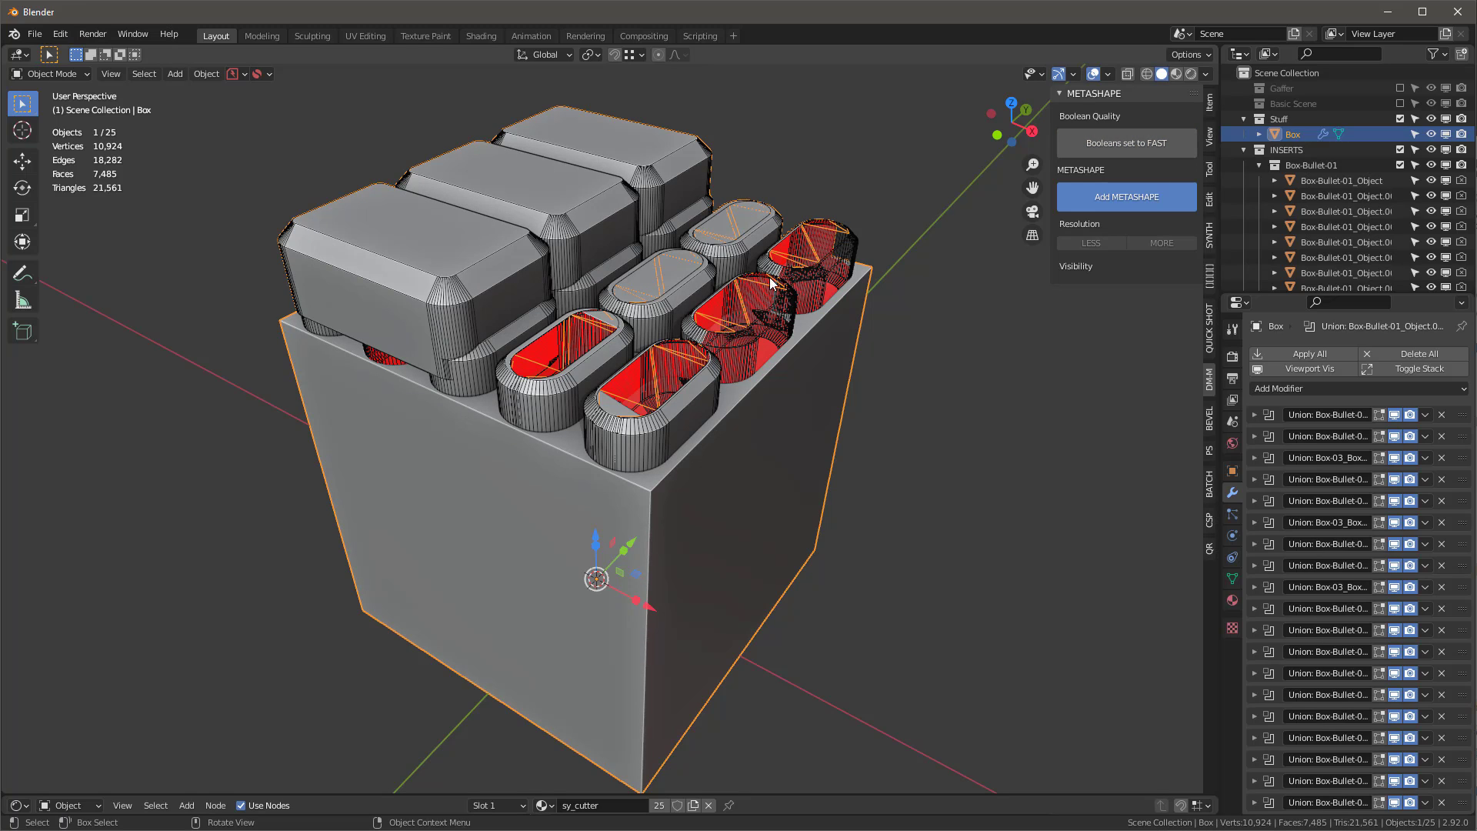
click(1147, 145)
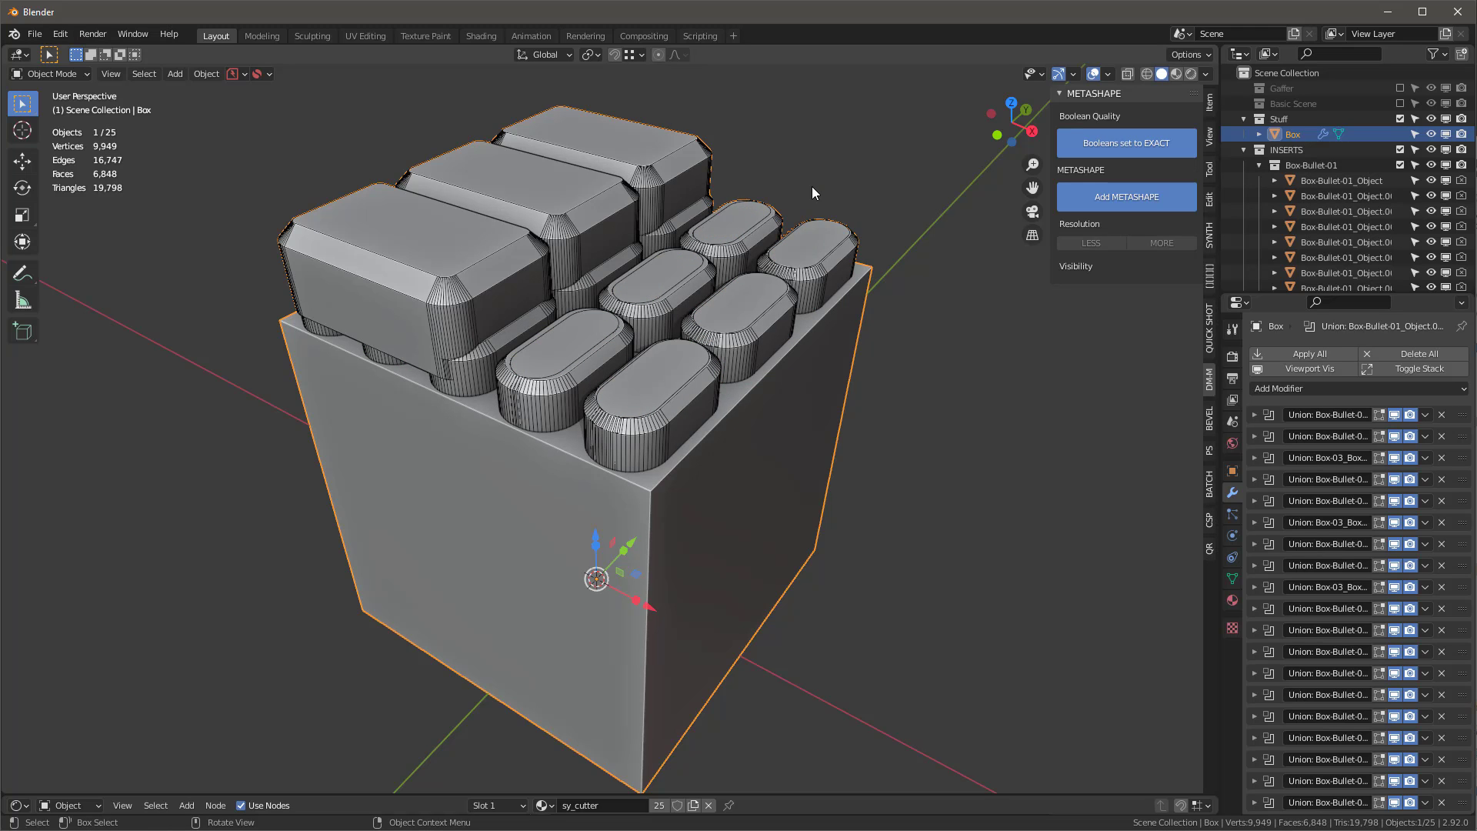
Step: Toggle the Boolean Quality to FAST and back to EXACT, comparing the inserts on the Box from several angles
middle_drag(984, 502, 895, 460)
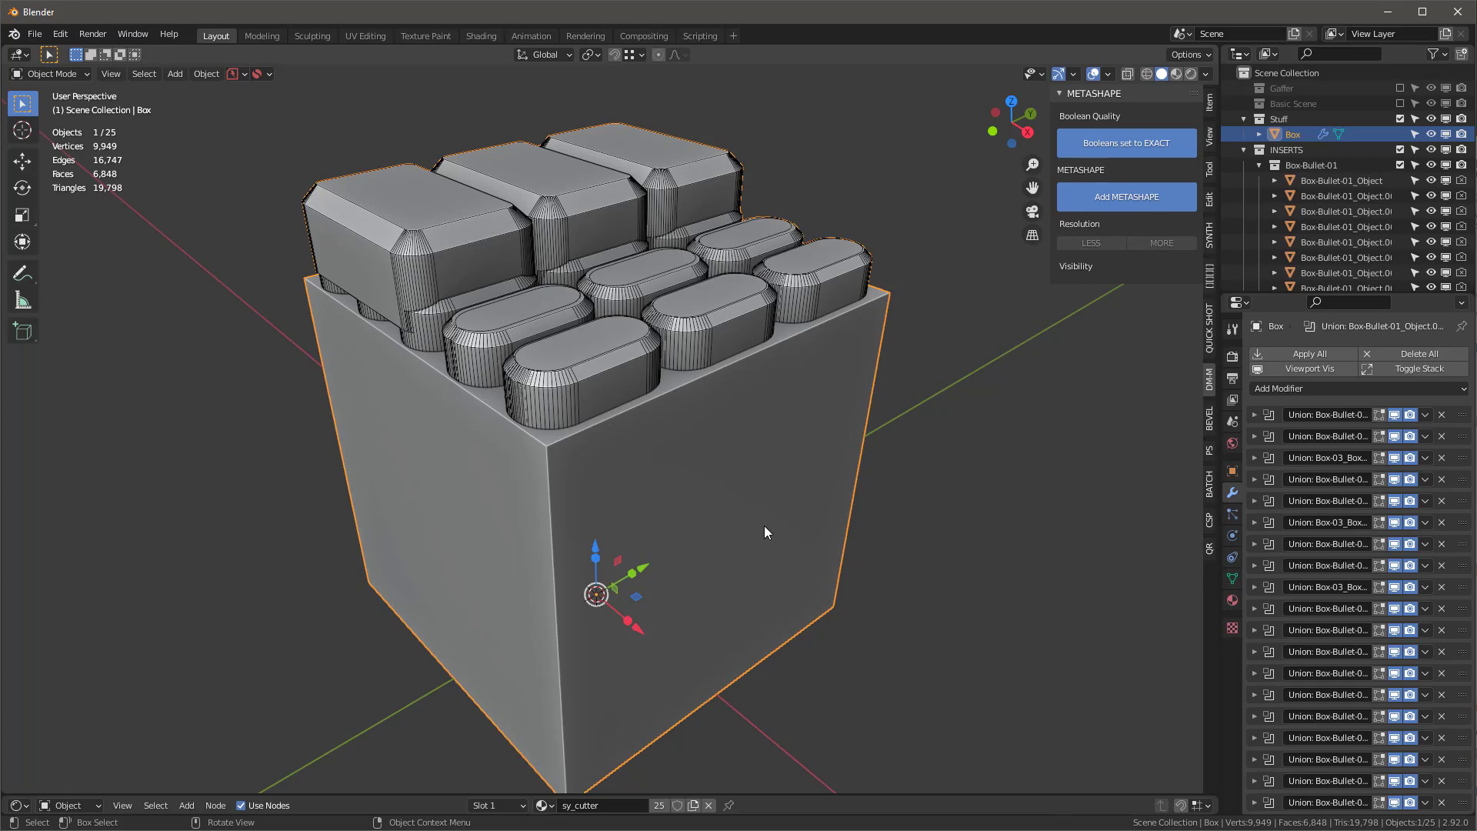
middle_drag(764, 527, 859, 431)
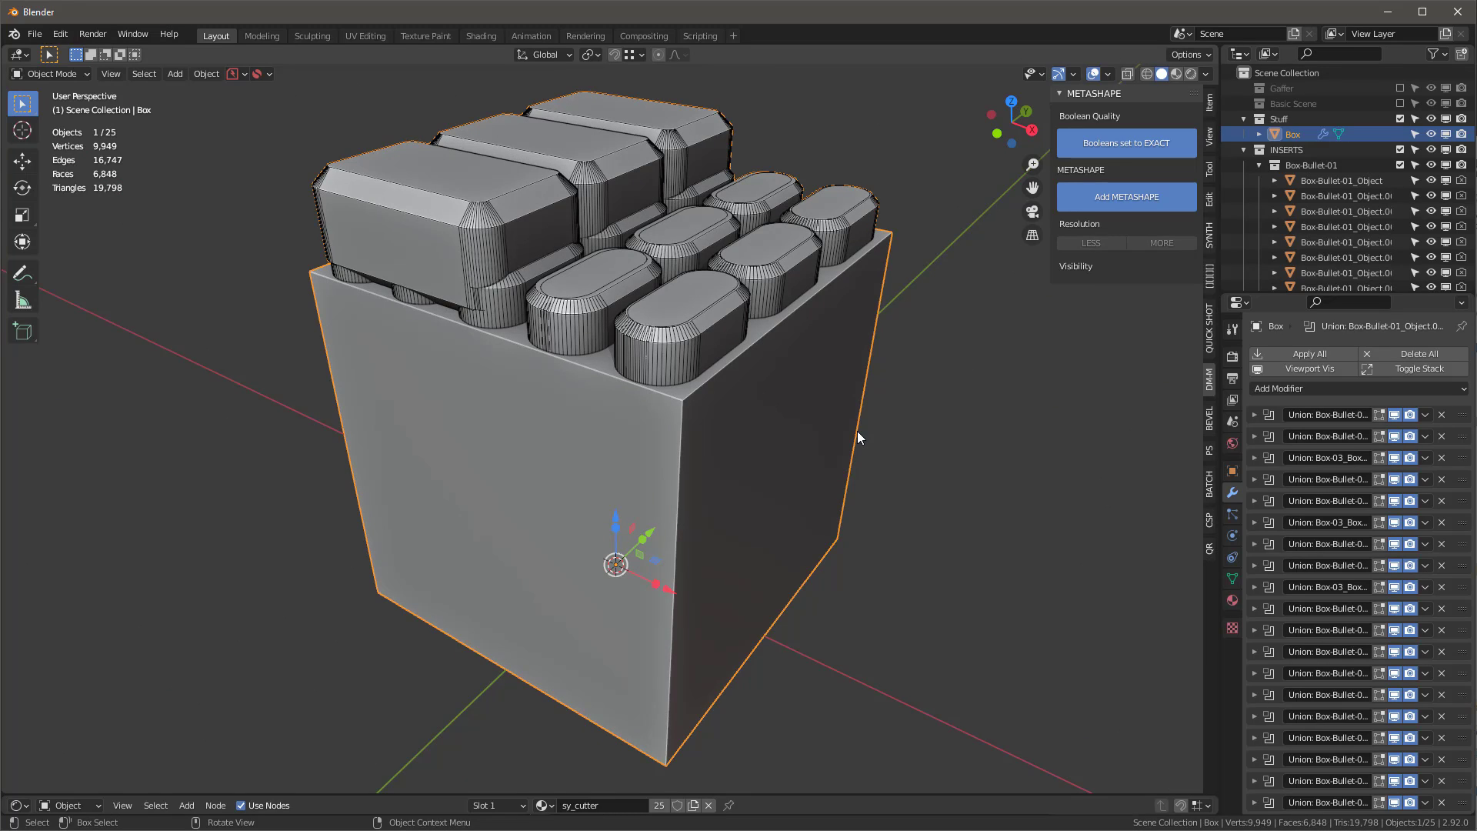
click(1105, 143)
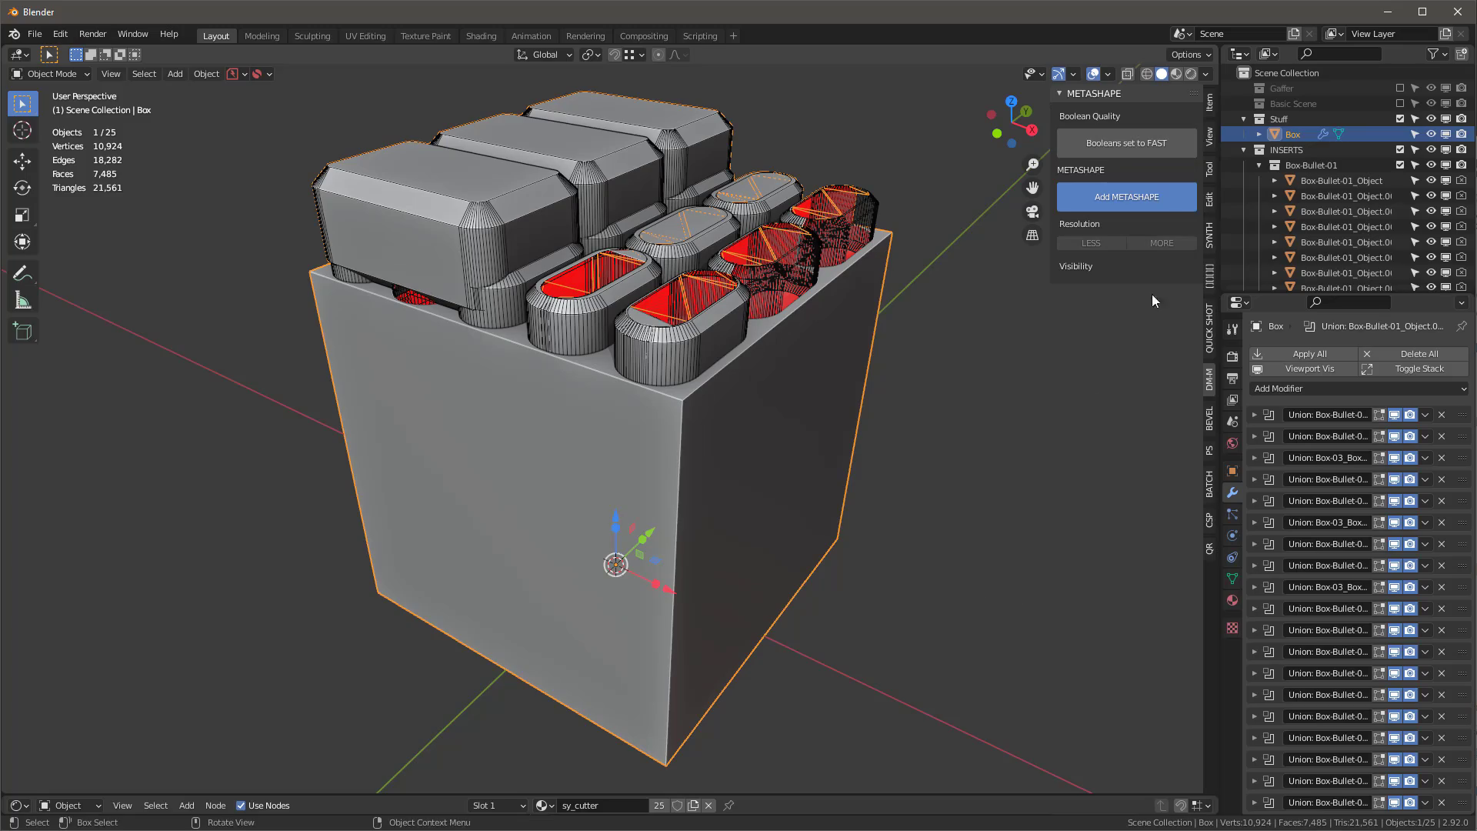
click(1139, 141)
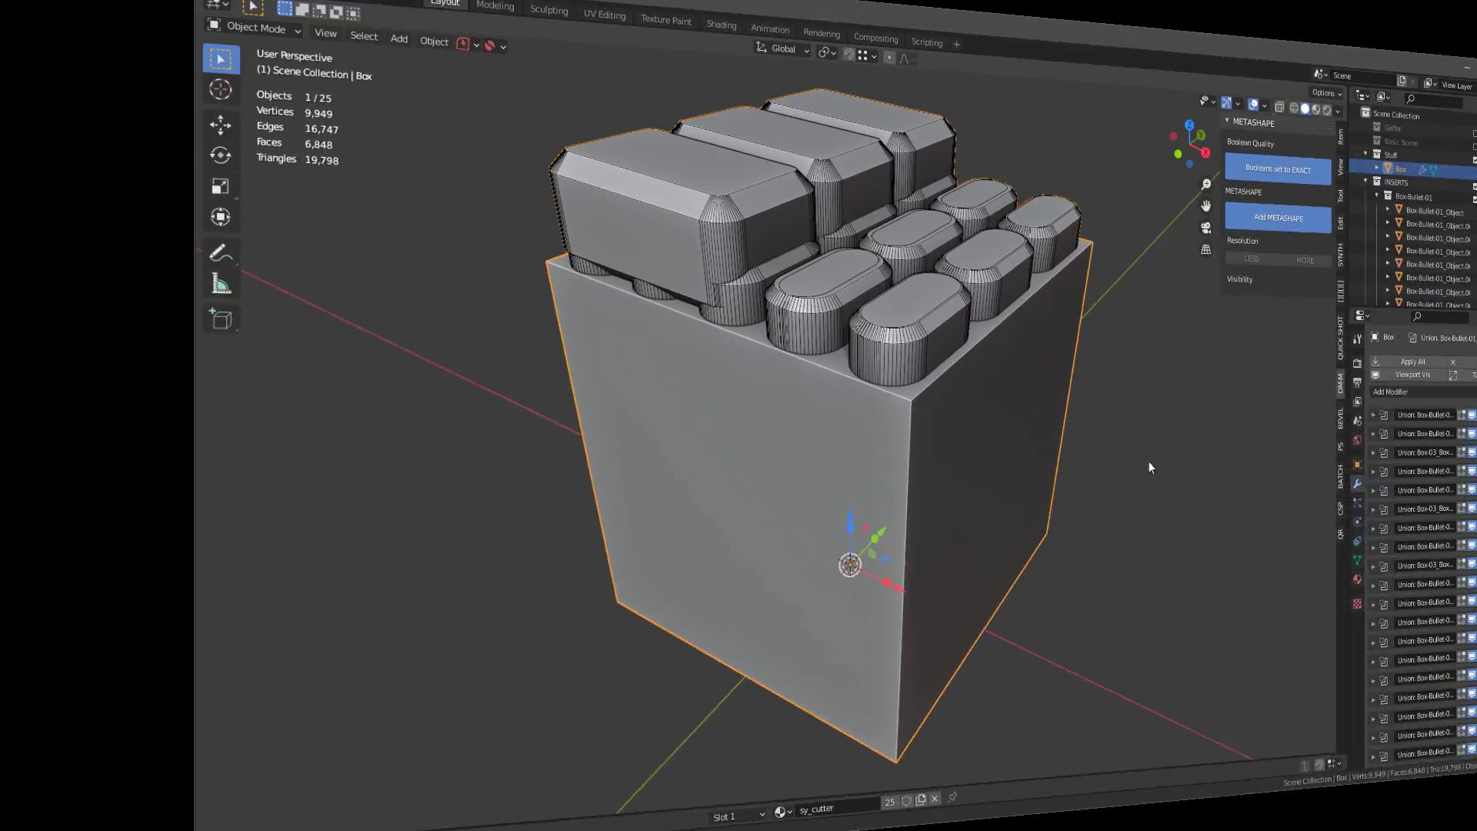
middle_drag(1148, 467, 1057, 500)
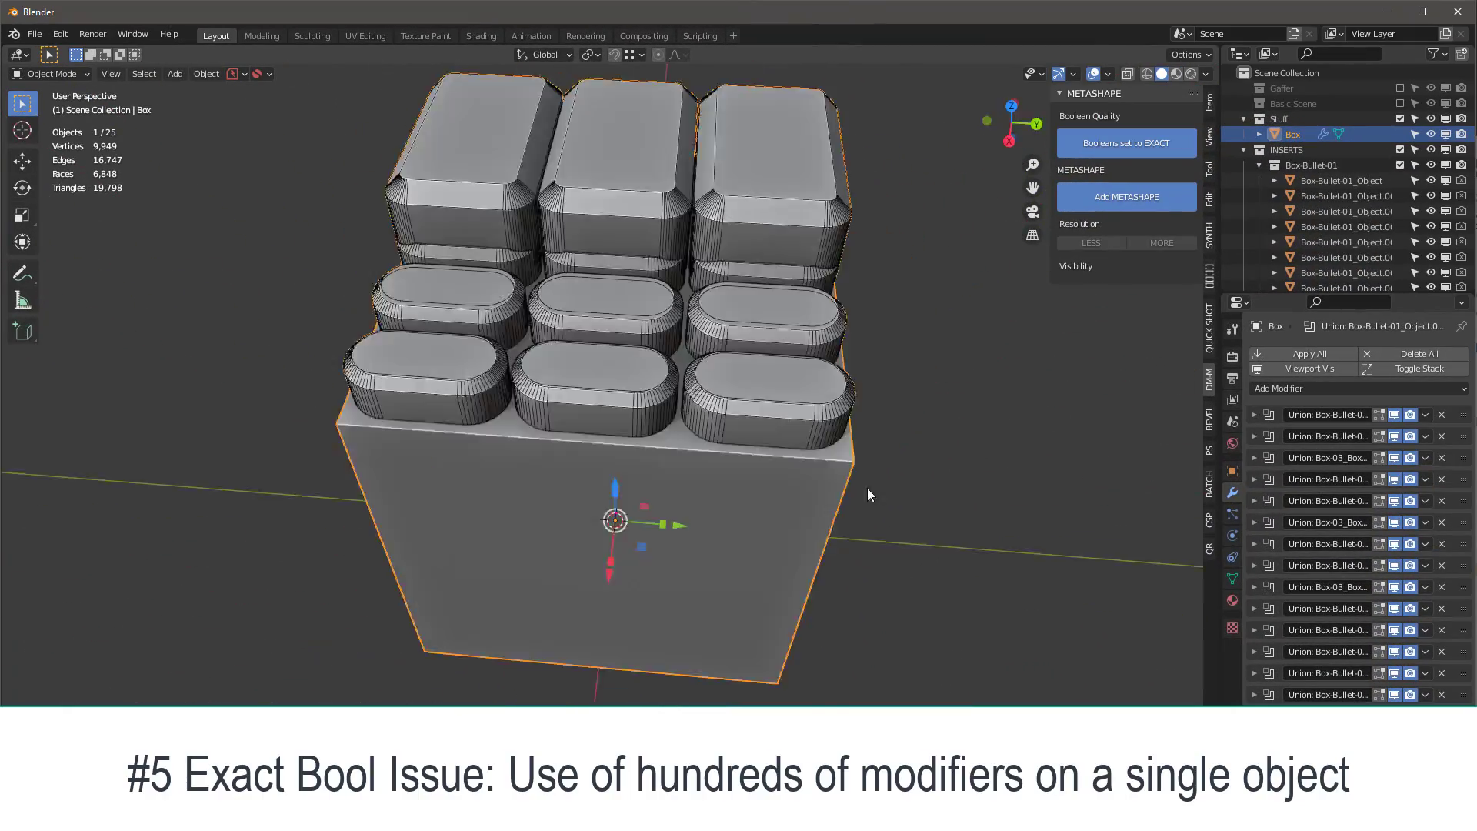
middle_drag(868, 490, 991, 464)
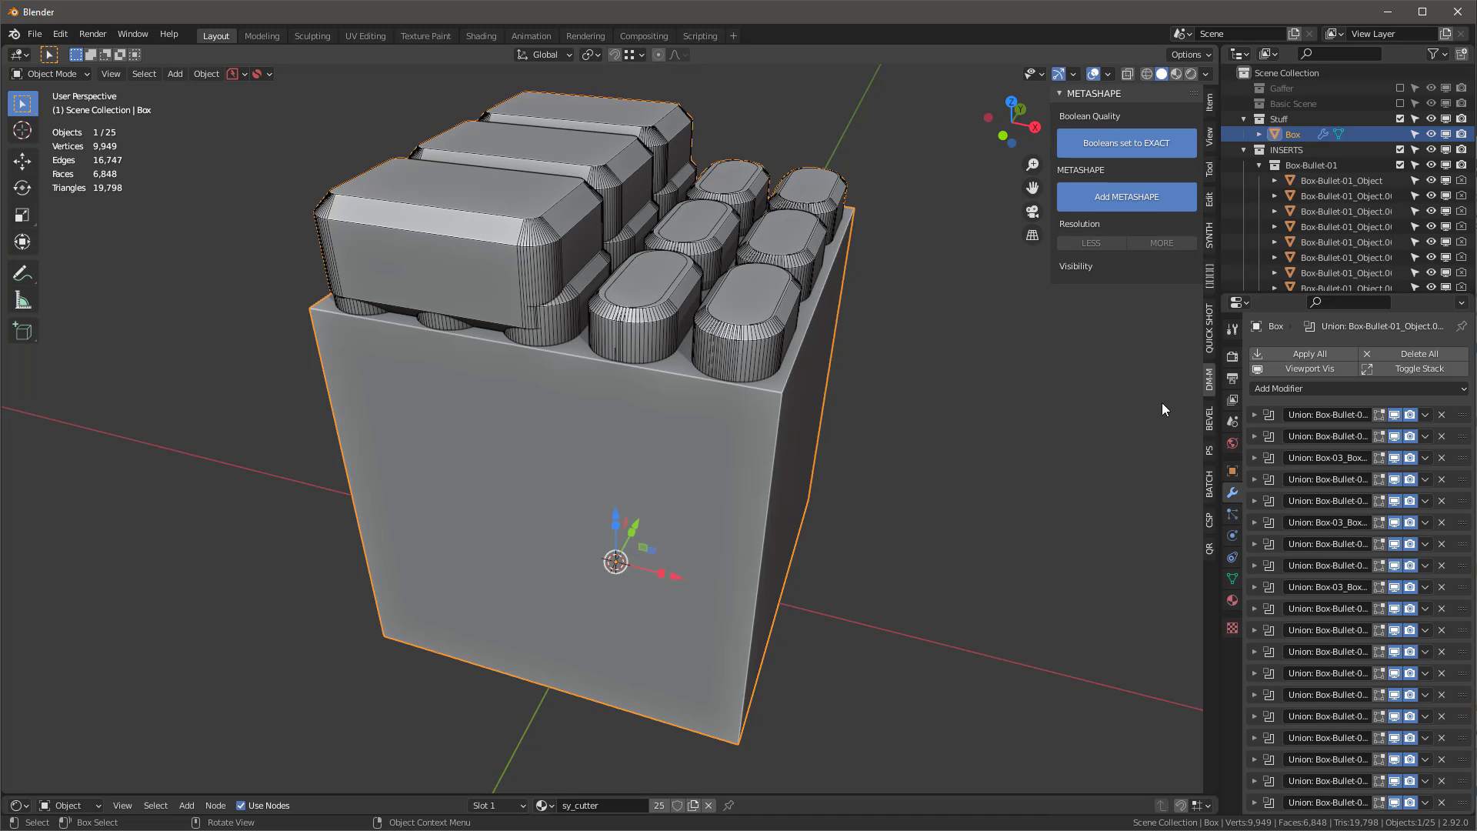
Step: Bring up the KIT OPS KPACKS insert library and view the Box from a low side angle
click(1209, 274)
middle_drag(769, 380, 854, 327)
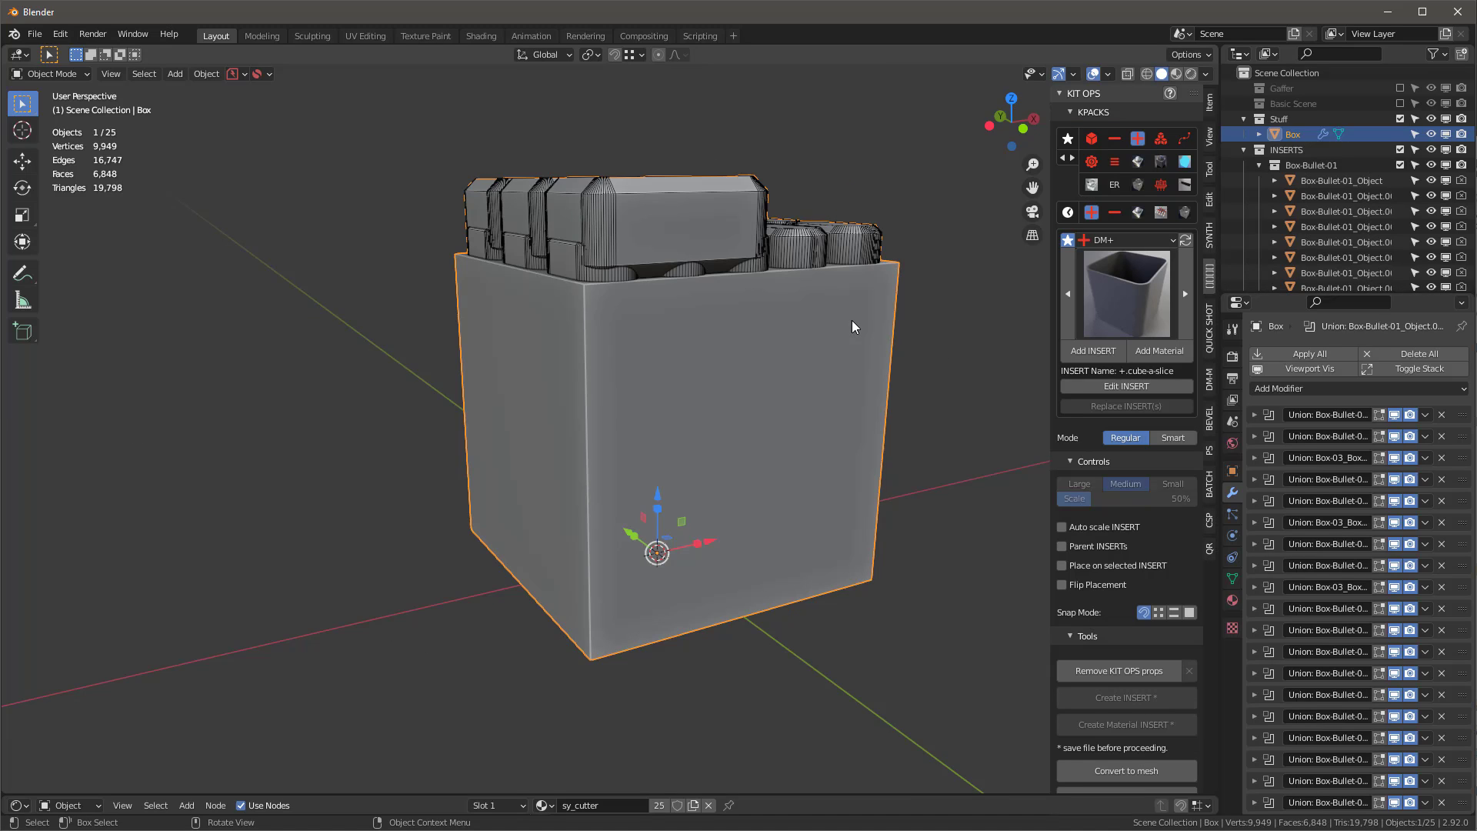